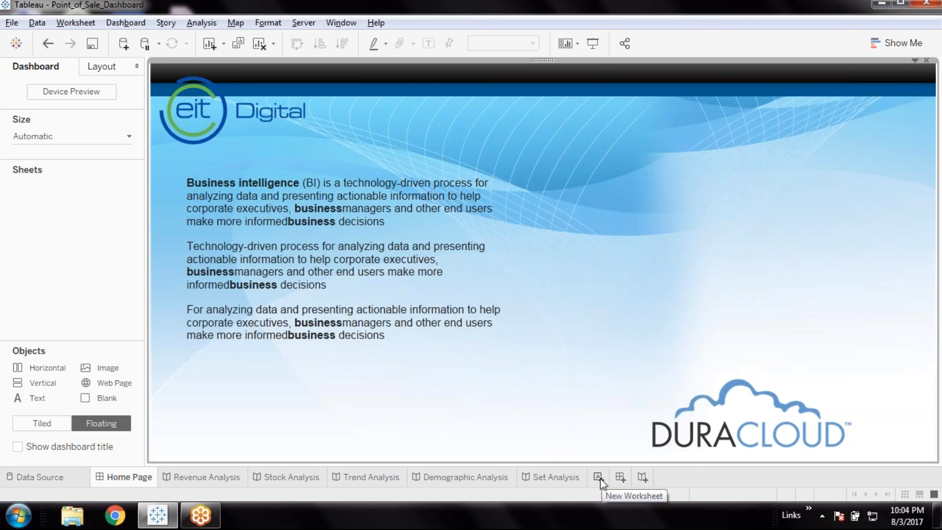
Create a new worksheet and name it btnRevenueAnalysis
left_click(598, 477)
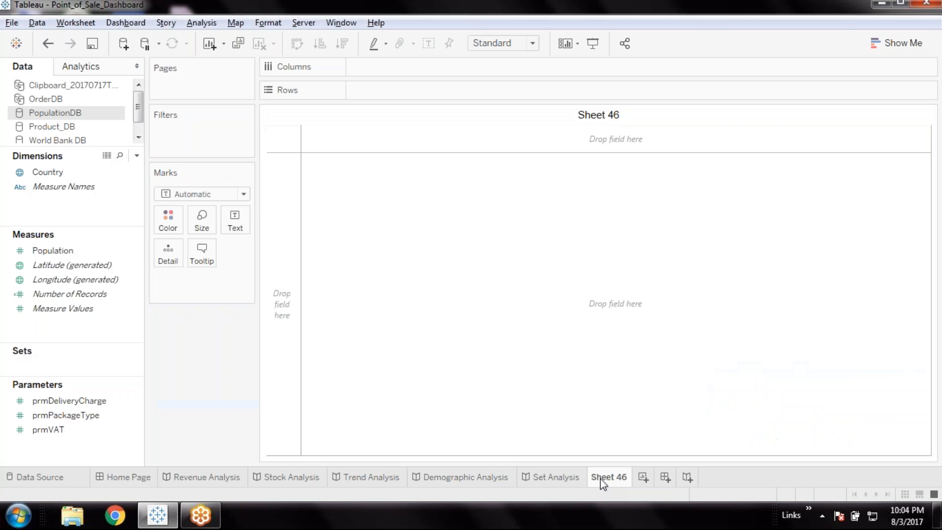
double_click(600, 479)
type("Revenue Analysis")
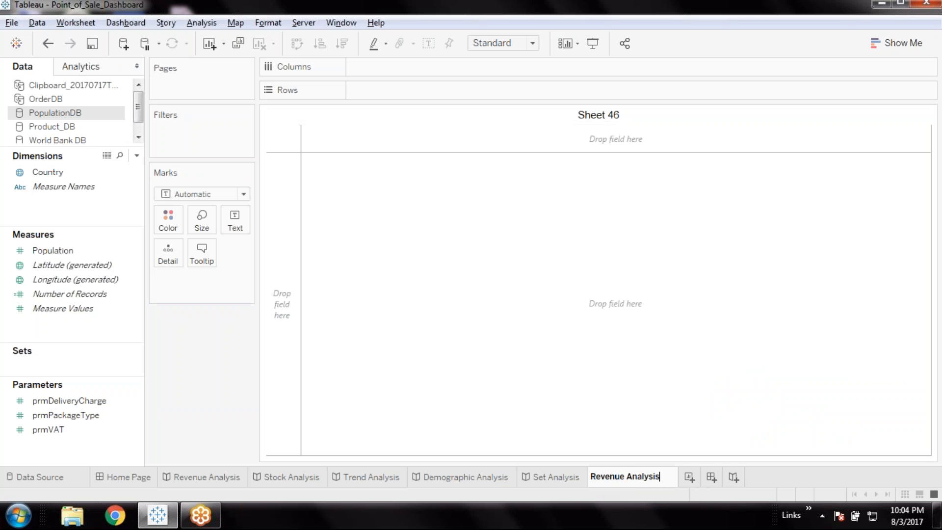
key("Home")
type("btn")
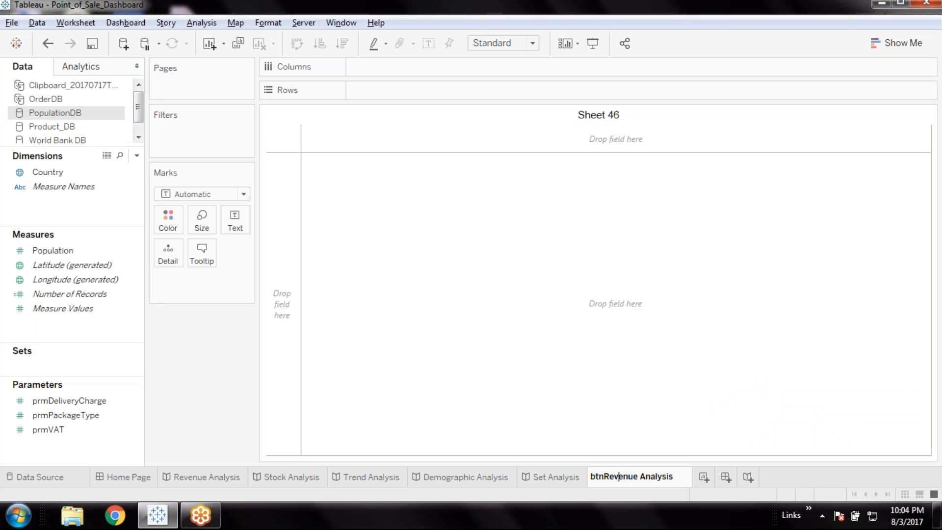
key("Delete")
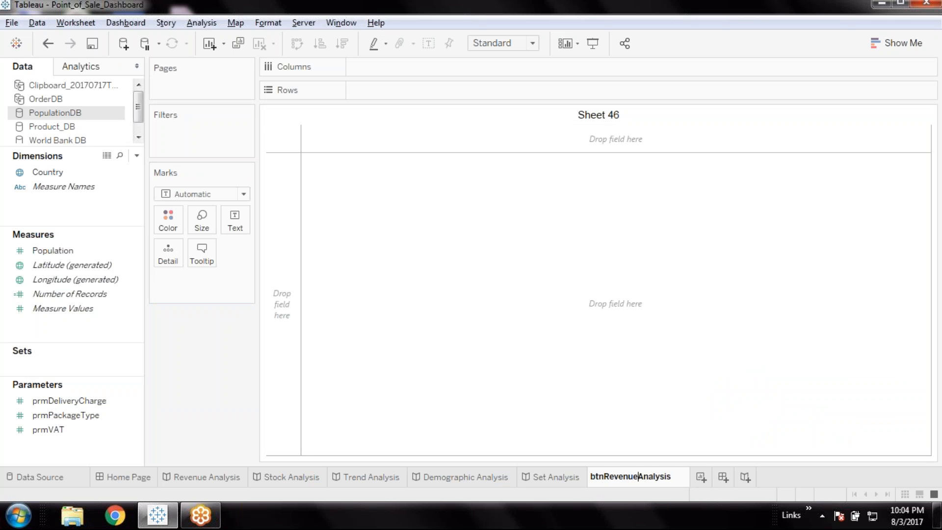
left_click(828, 480)
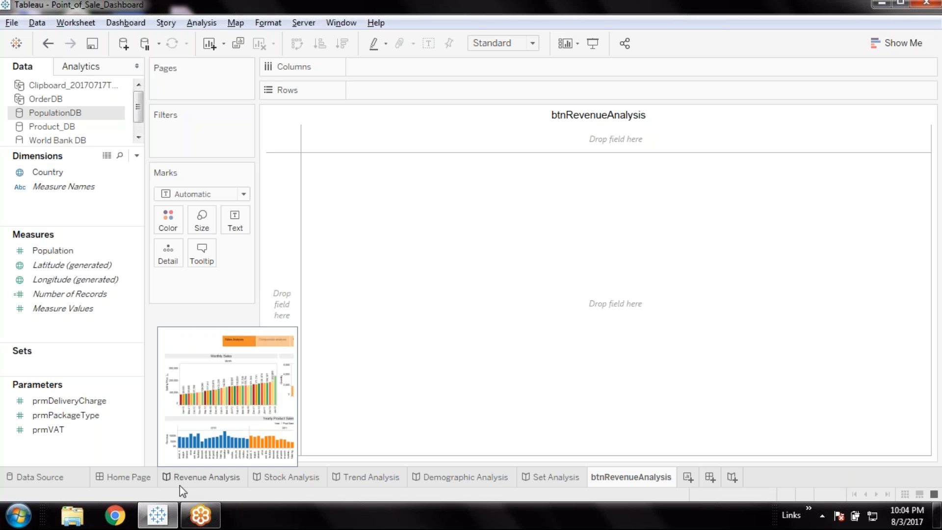
Create a calculated field named Revenue Analysis in PopulationDB with the formula 'Revenue Analysis'
mouse_move(181, 481)
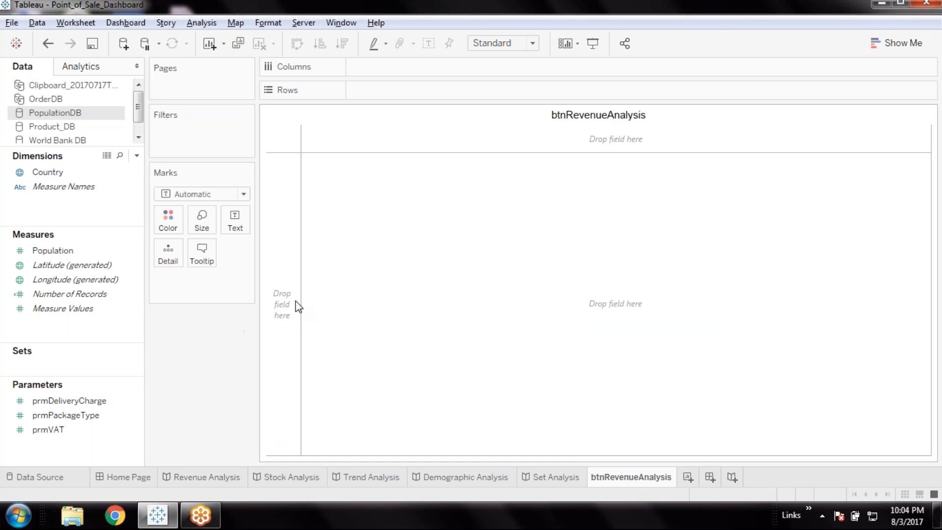
left_click_drag(54, 224, 62, 255)
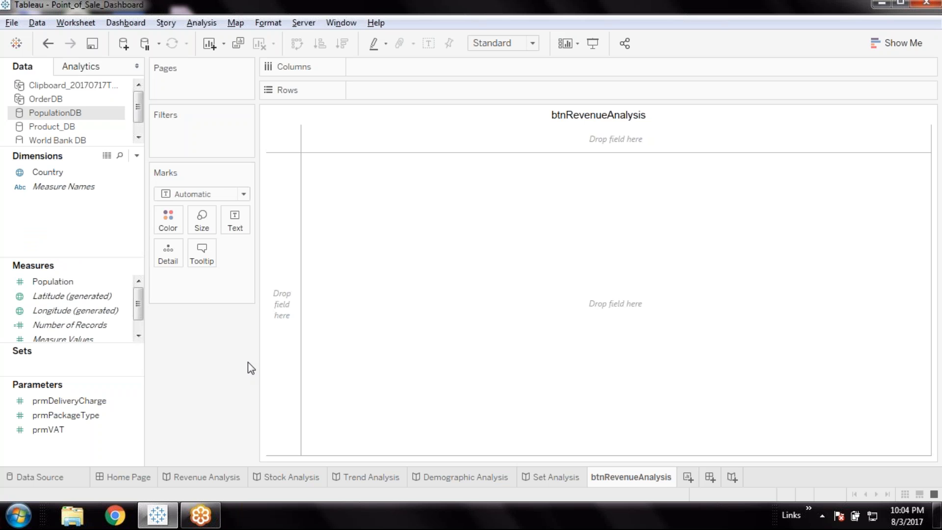
right_click(34, 239)
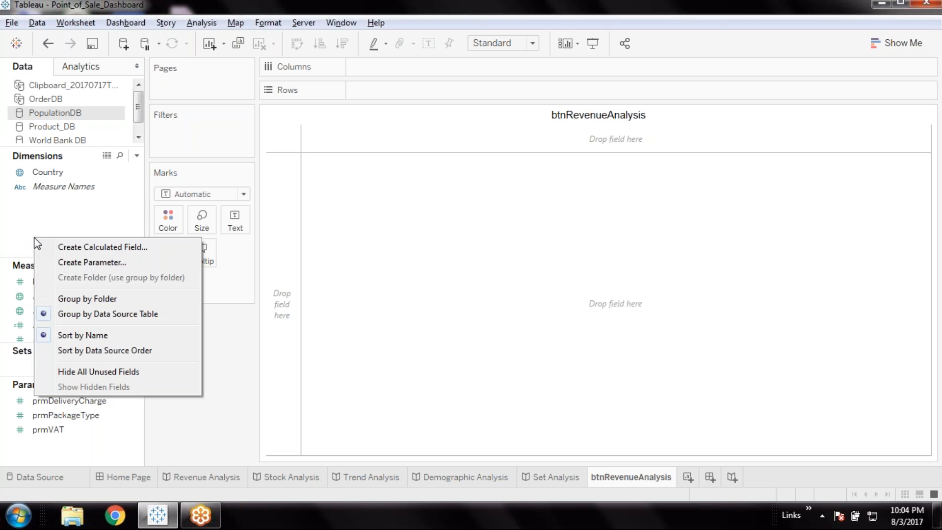
left_click(118, 249)
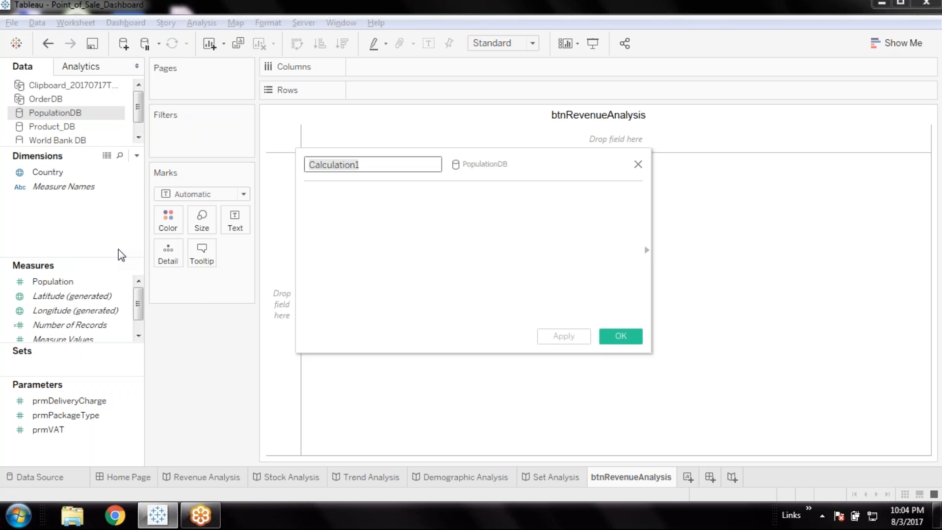
type("Revenue Analysis")
left_click(351, 243)
type("''")
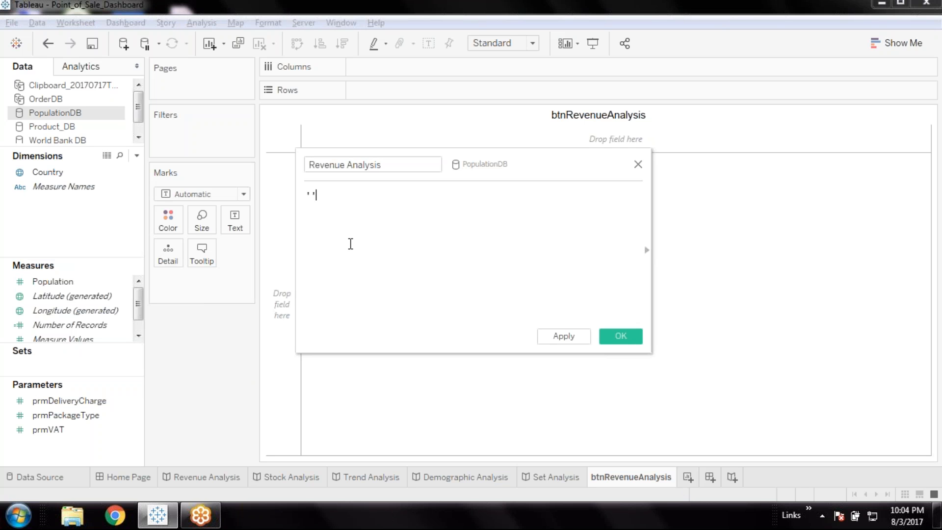
key("Left")
type("Revenue Analysis")
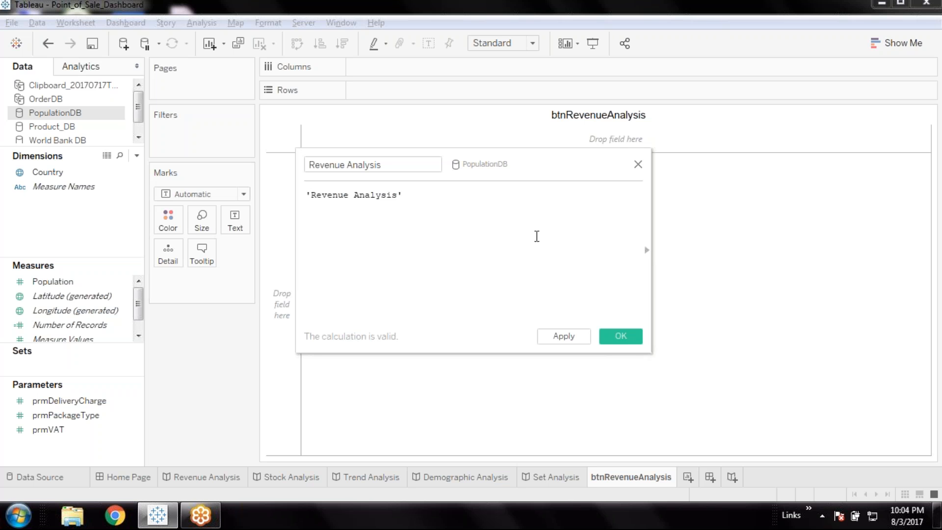
left_click(620, 335)
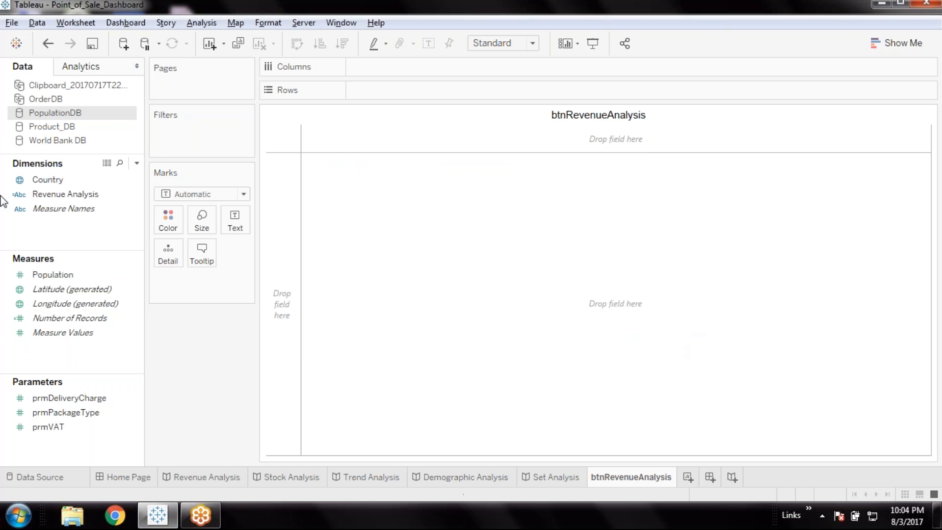
Place the Revenue Analysis calculated field on the worksheet's rows
left_click(56, 196)
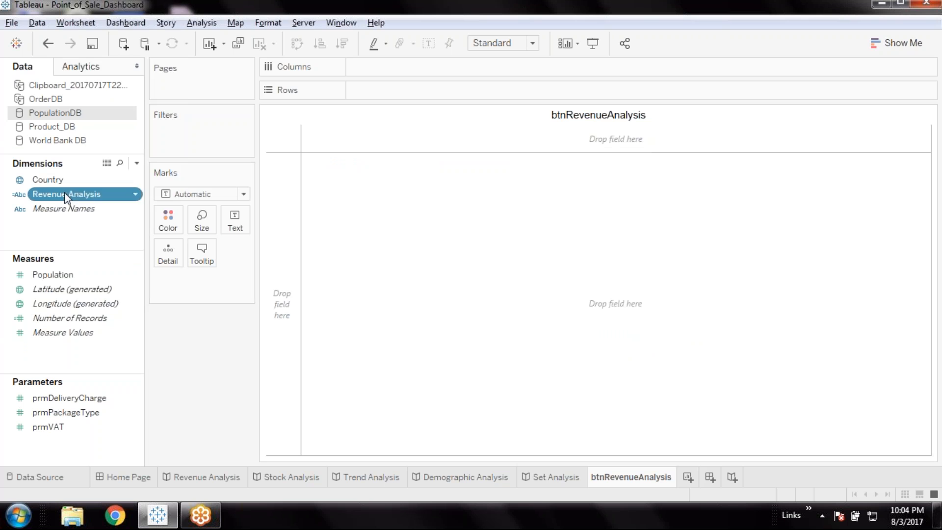
right_click(64, 193)
key("Escape")
double_click(39, 194)
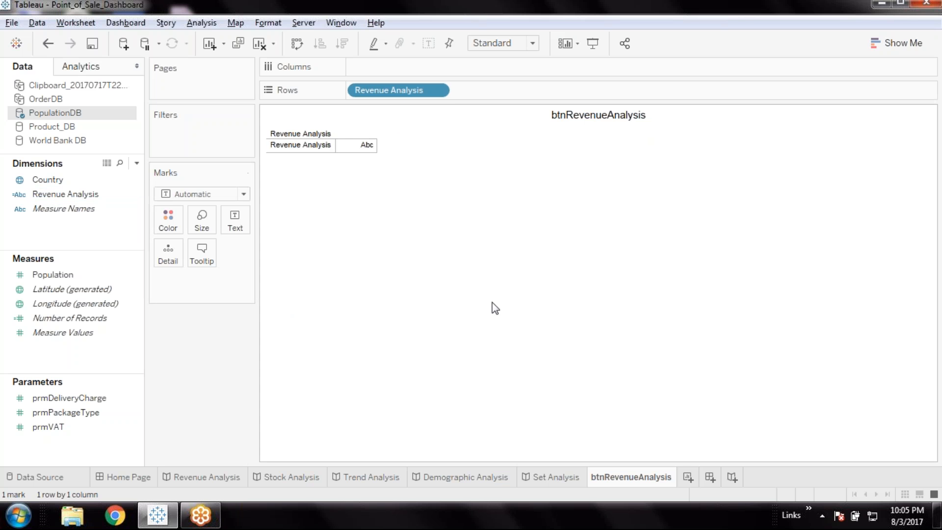
Hide the field labels for rows and slightly widen the Revenue Analysis header column
right_click(300, 133)
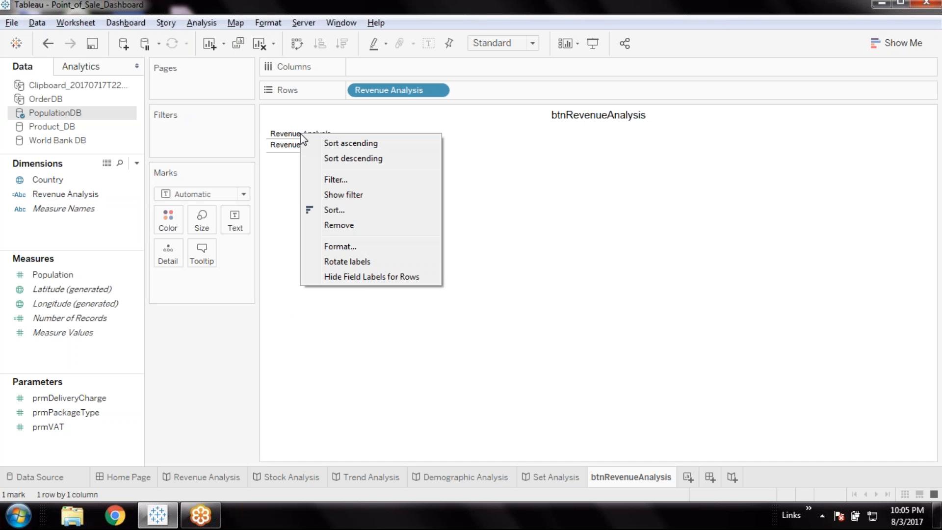
left_click(365, 276)
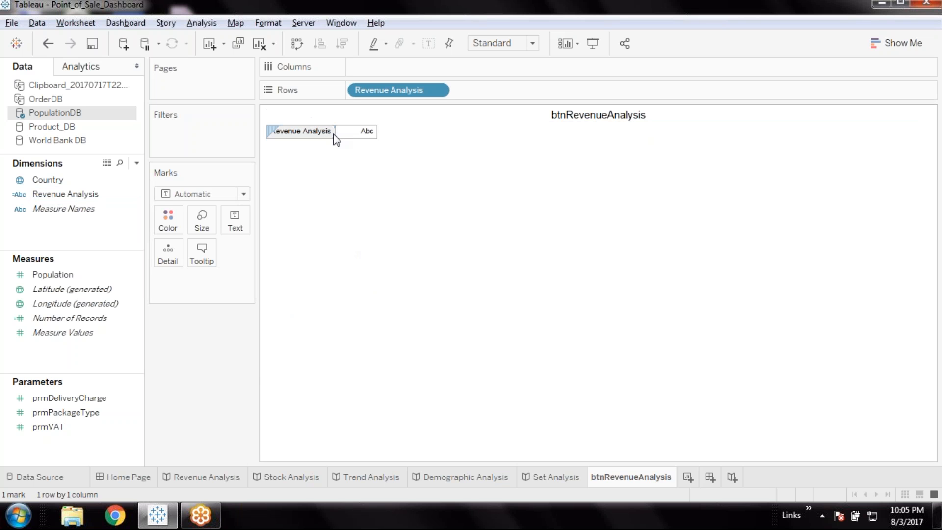
left_click_drag(345, 132, 351, 132)
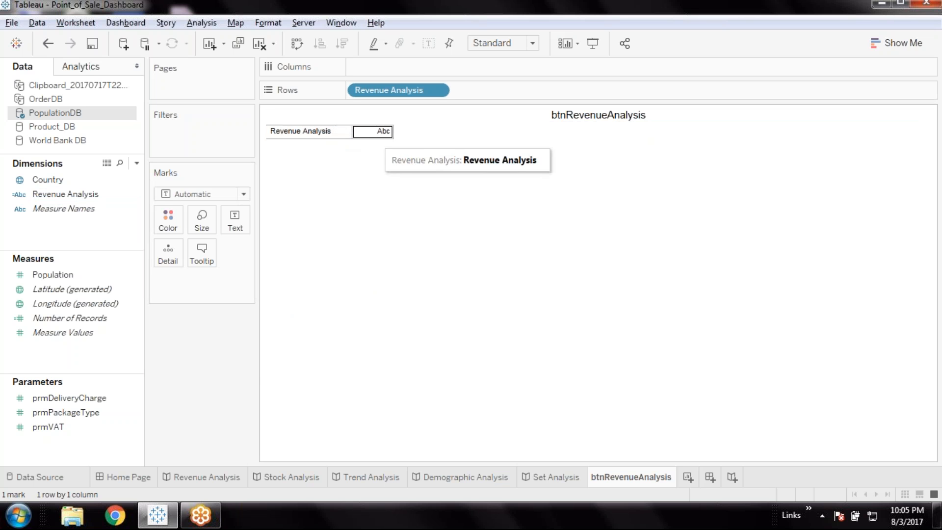
Change the mark type to Shape and use the filled right-pointing triangle
left_click(243, 194)
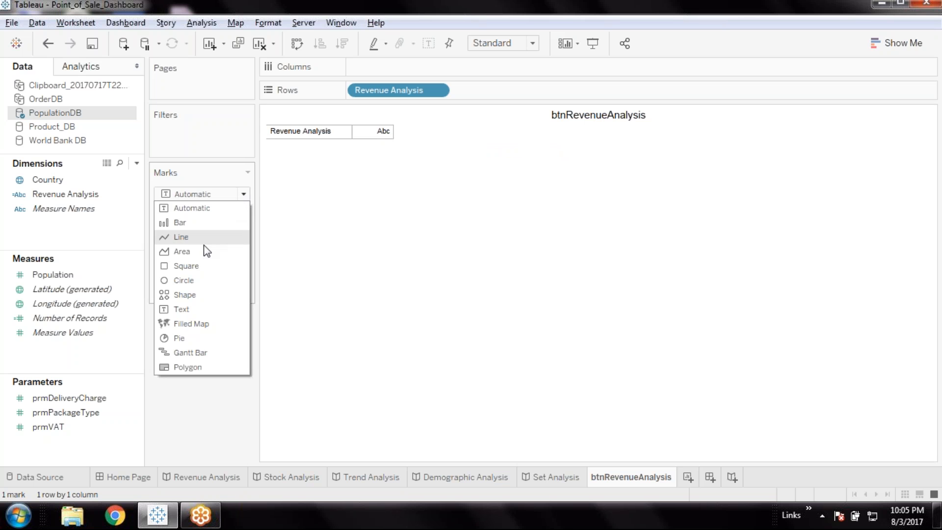
left_click(197, 294)
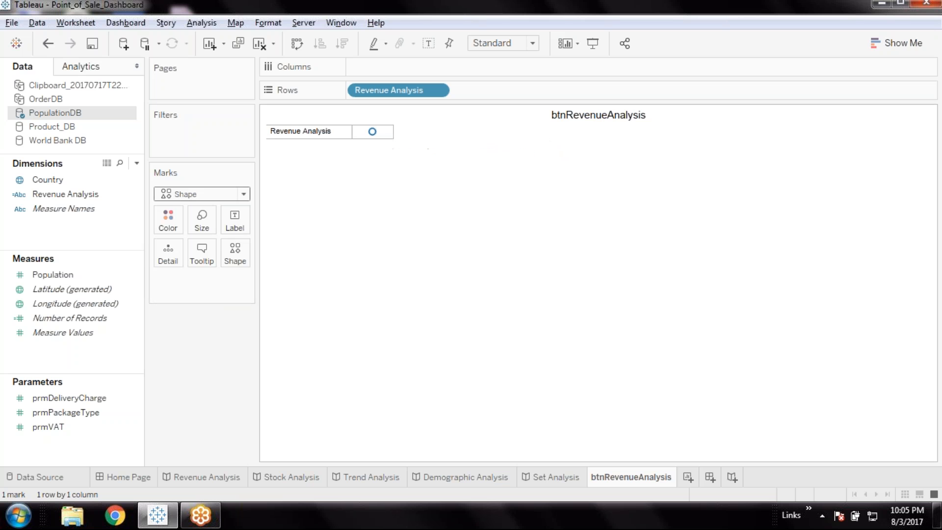
left_click(235, 255)
left_click(301, 326)
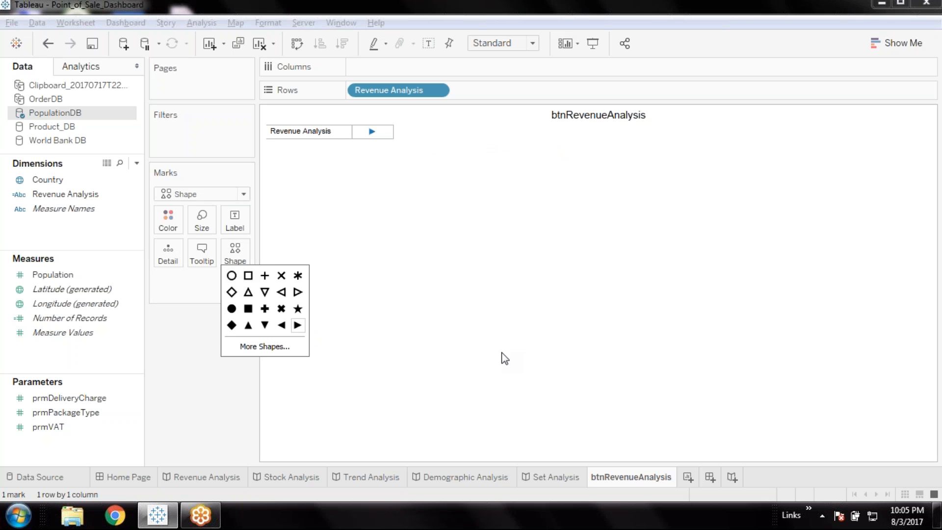
Widen the Revenue Analysis header column further, narrow the triangle's column slightly, and save the workbook
left_click(360, 132)
left_click_drag(361, 131, 372, 132)
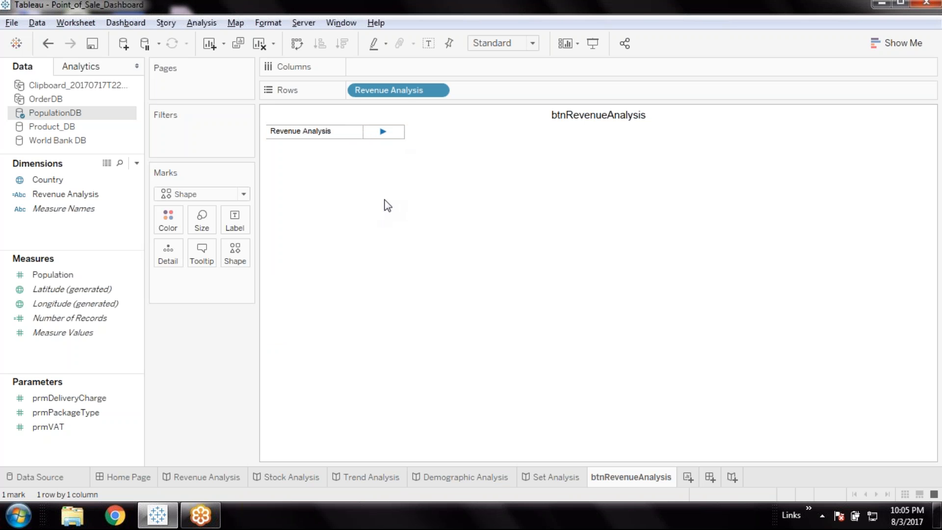
left_click_drag(405, 132, 396, 131)
left_click(89, 45)
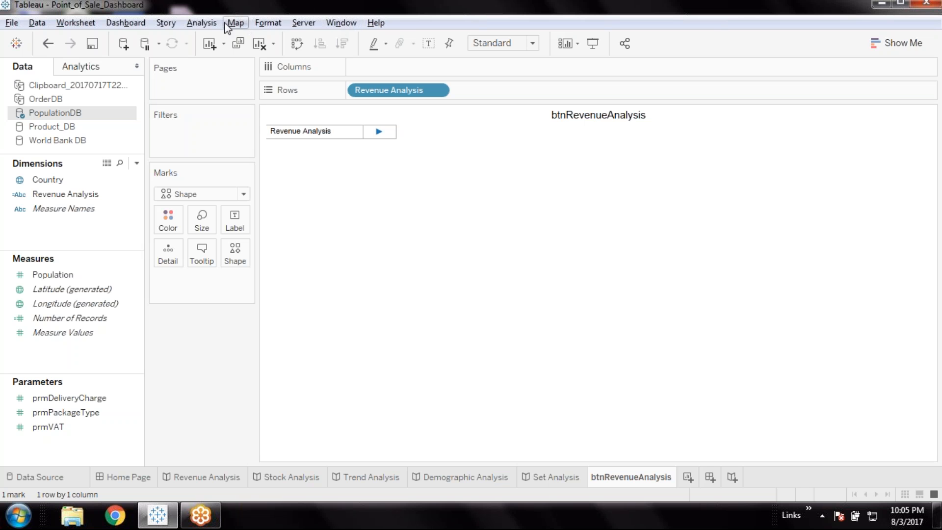
Open the worksheet shading colours and check the Home Page dashboard's background before returning to btnRevenueAnalysis
left_click(278, 25)
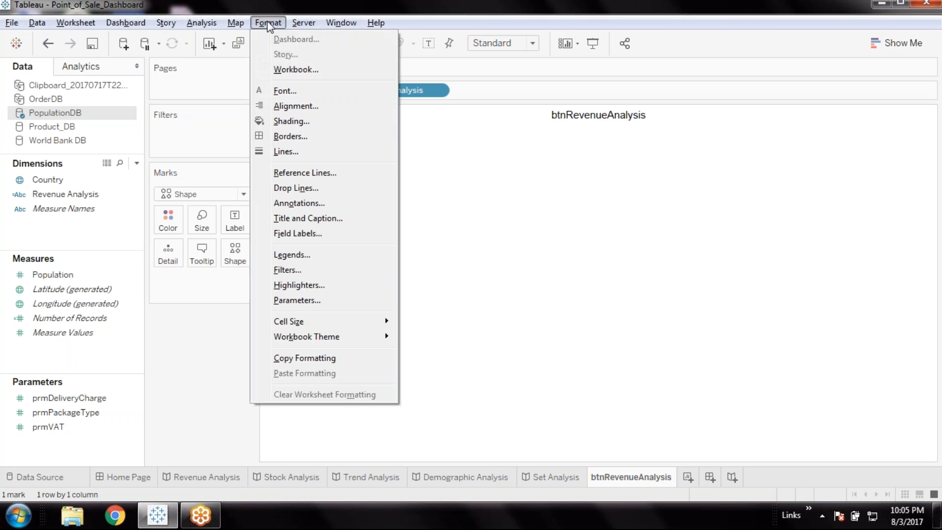
left_click(300, 131)
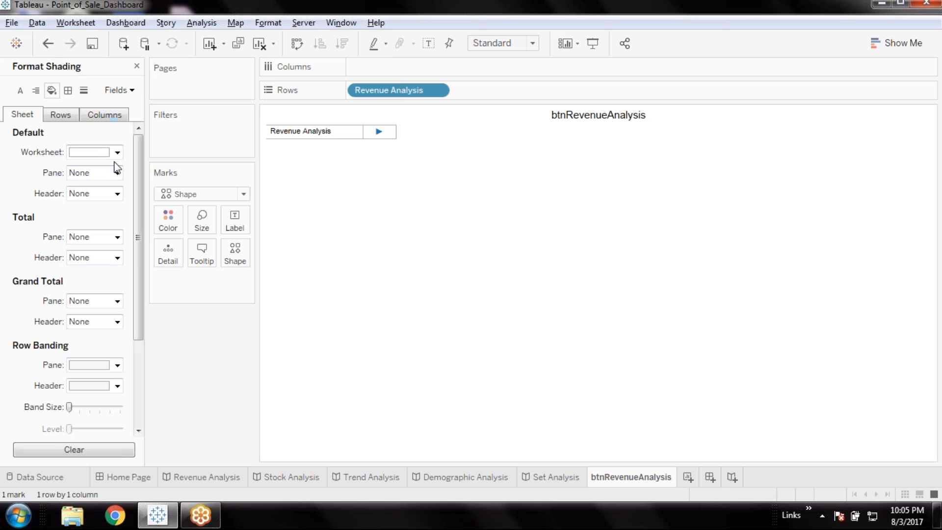
left_click(117, 152)
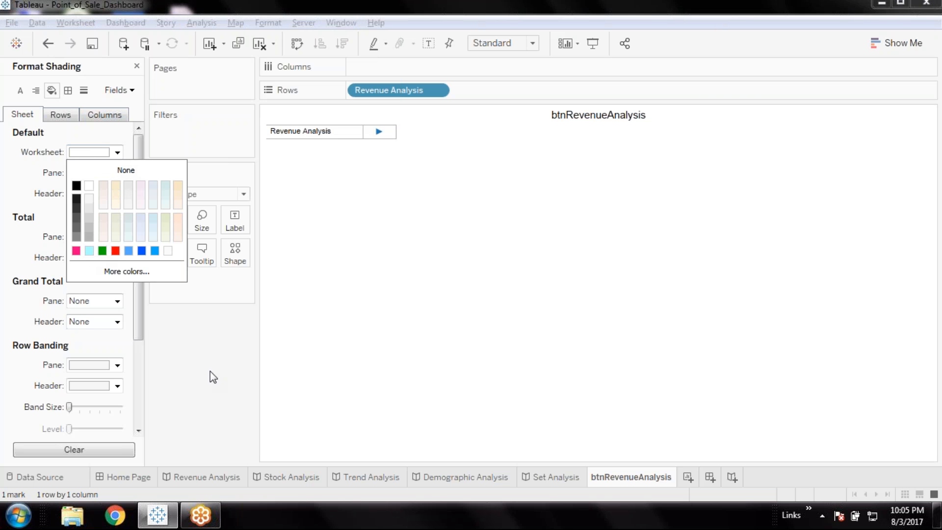
left_click(130, 476)
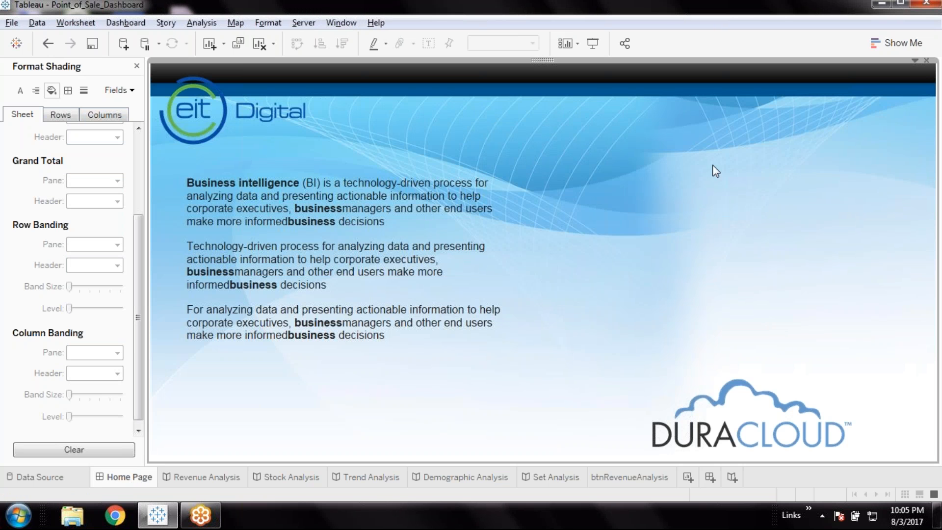
left_click(640, 477)
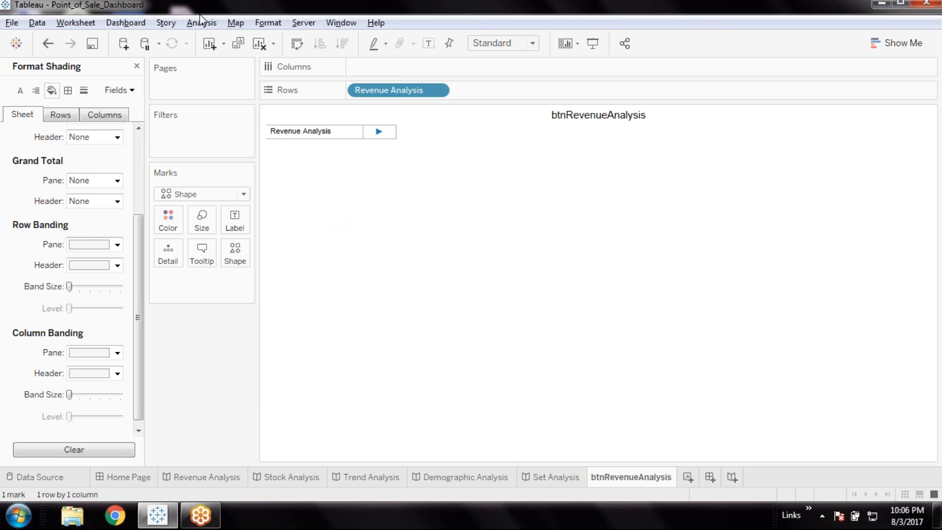
Set the row banding pane shading of the btnRevenueAnalysis sheet to blue #0055ff
left_click(267, 23)
left_click(291, 121)
left_click(116, 245)
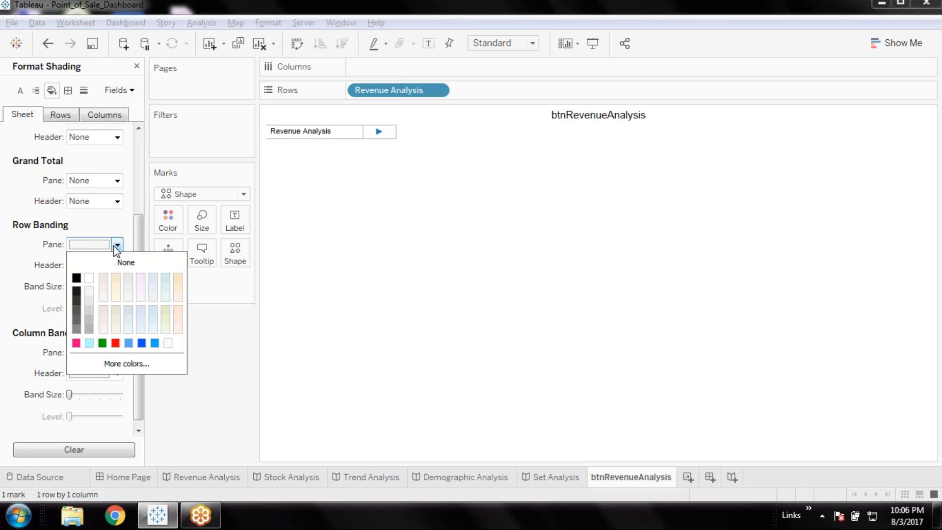
left_click(143, 344)
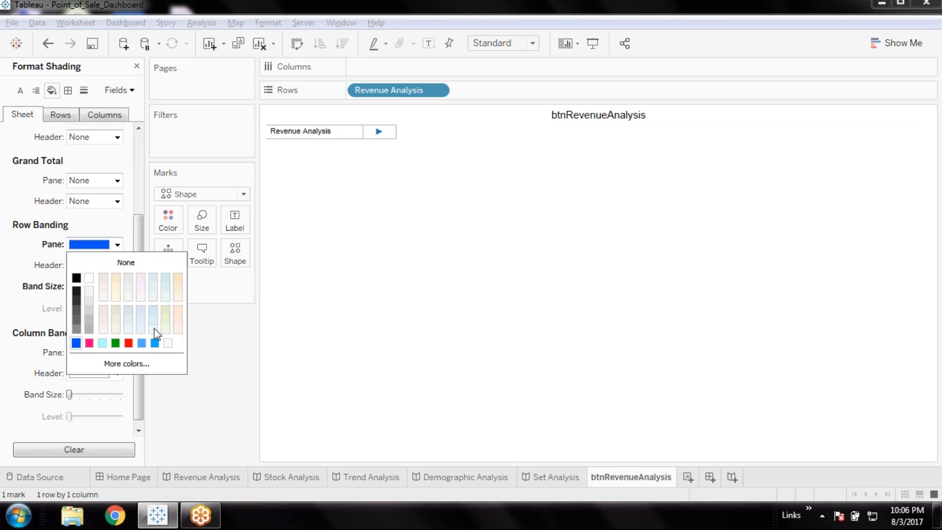
left_click(156, 343)
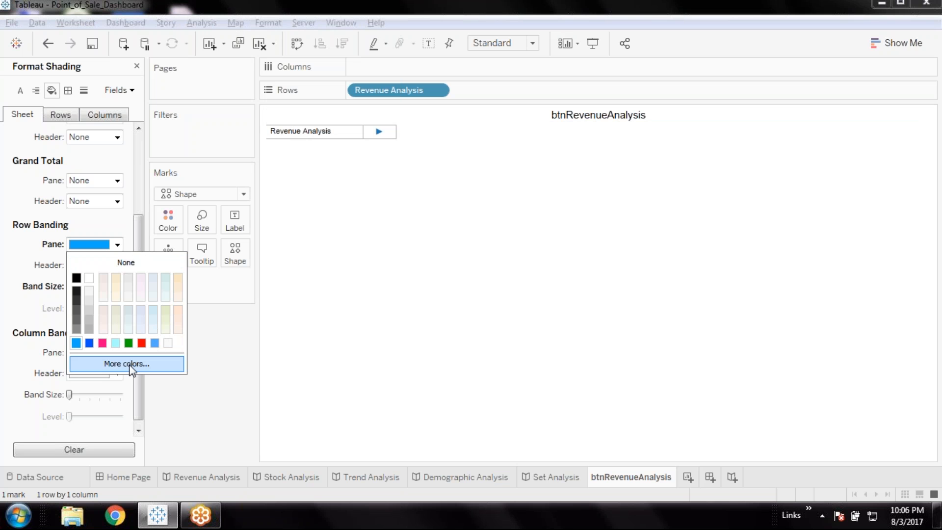
left_click(130, 366)
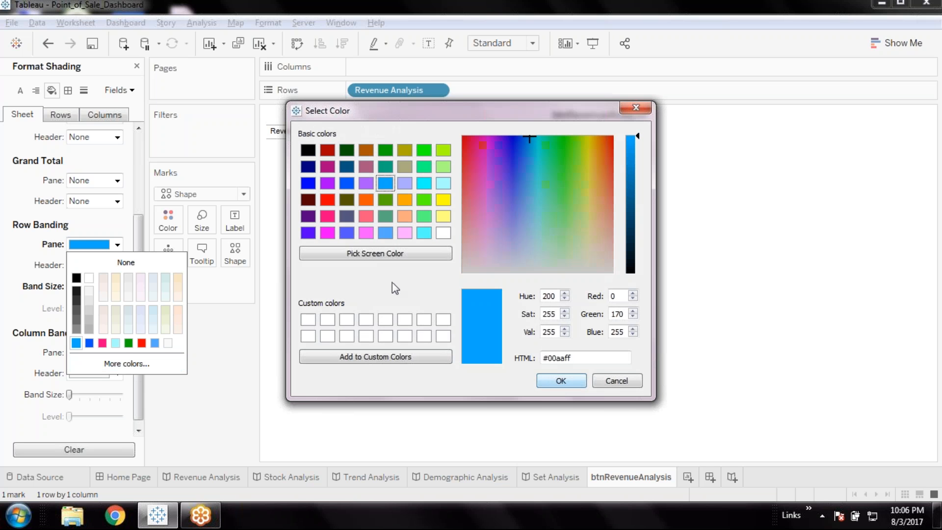
left_click(385, 235)
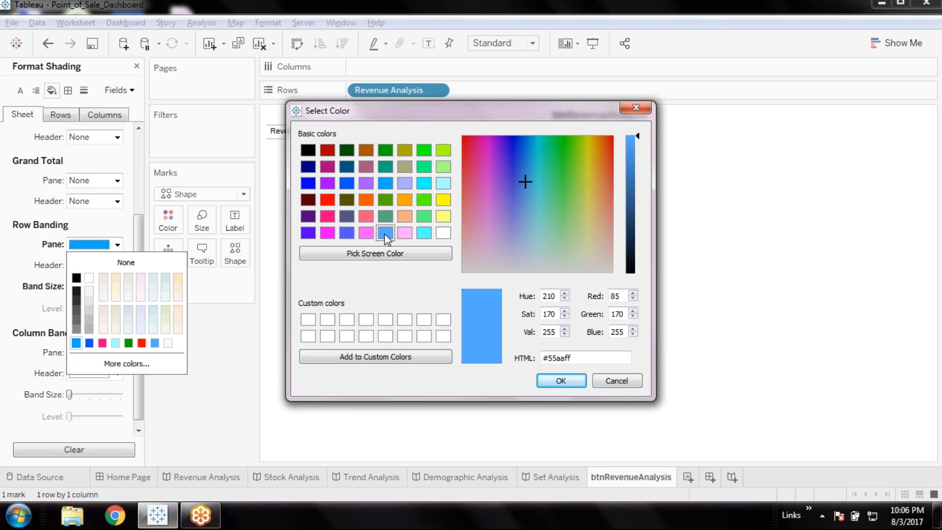
left_click(308, 184)
left_click(310, 232)
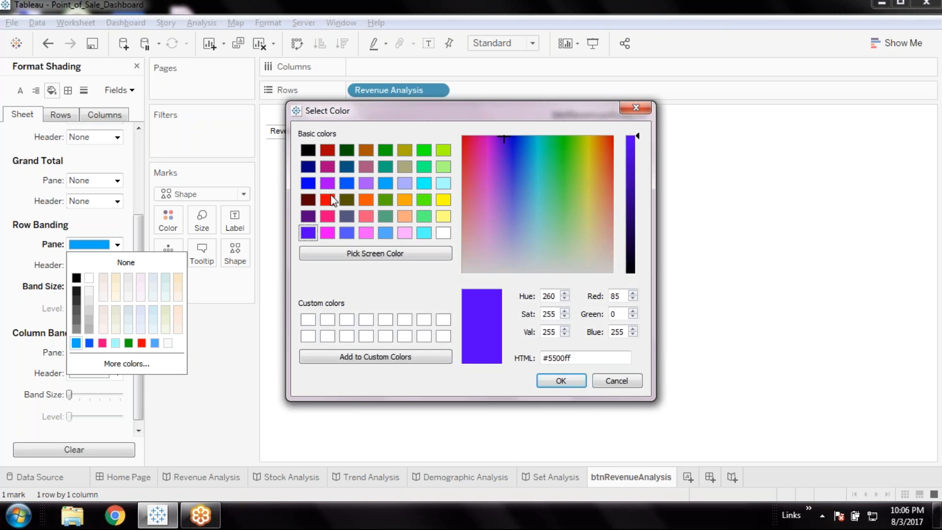
left_click(347, 184)
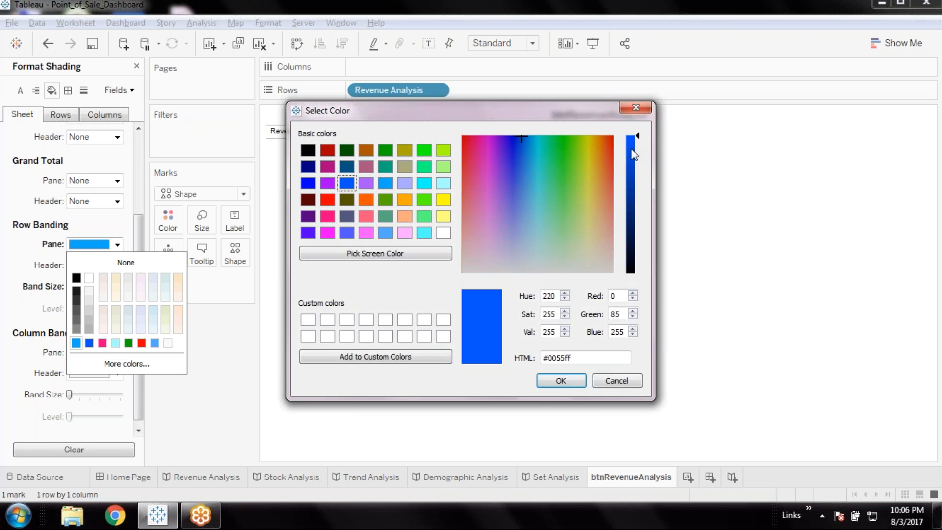
left_click(560, 380)
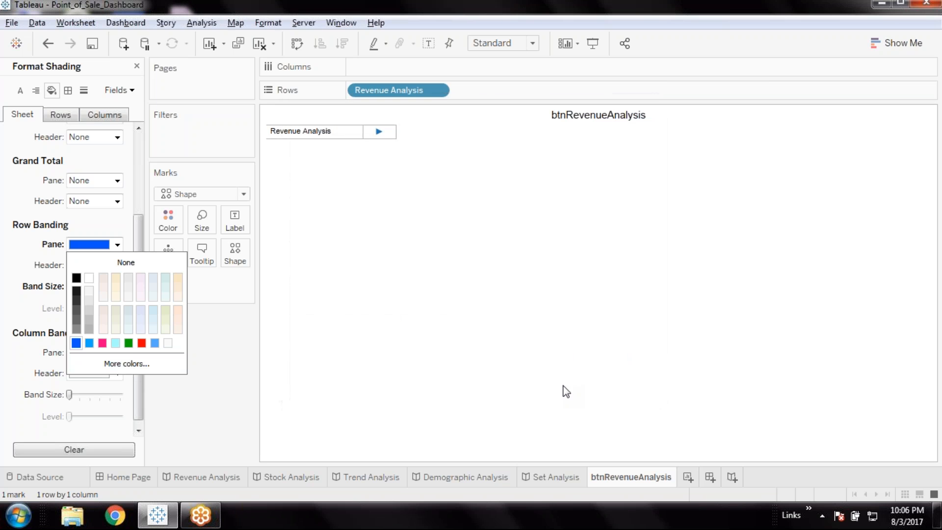
Shade the sheet's Total header, Grand Total pane and row banding header with the same blue as the row banding pane
left_click(5, 278)
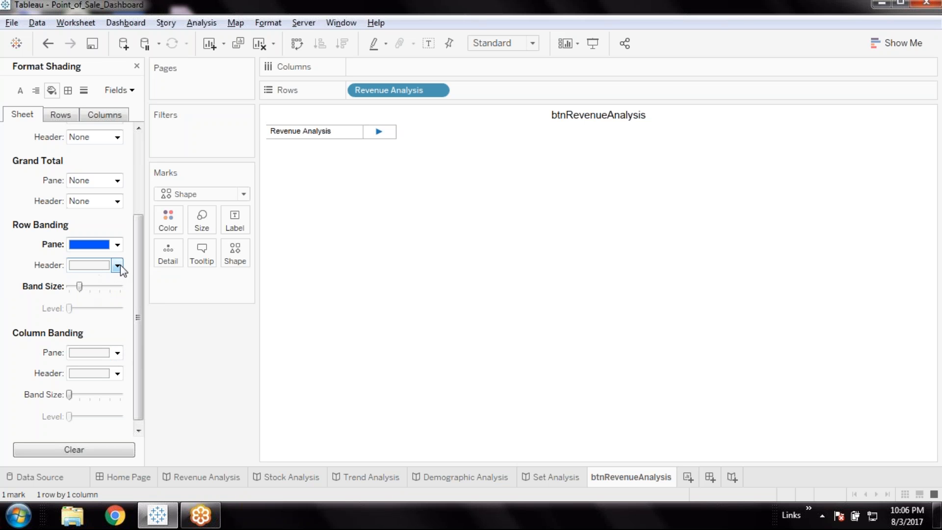
left_click(118, 138)
left_click(77, 236)
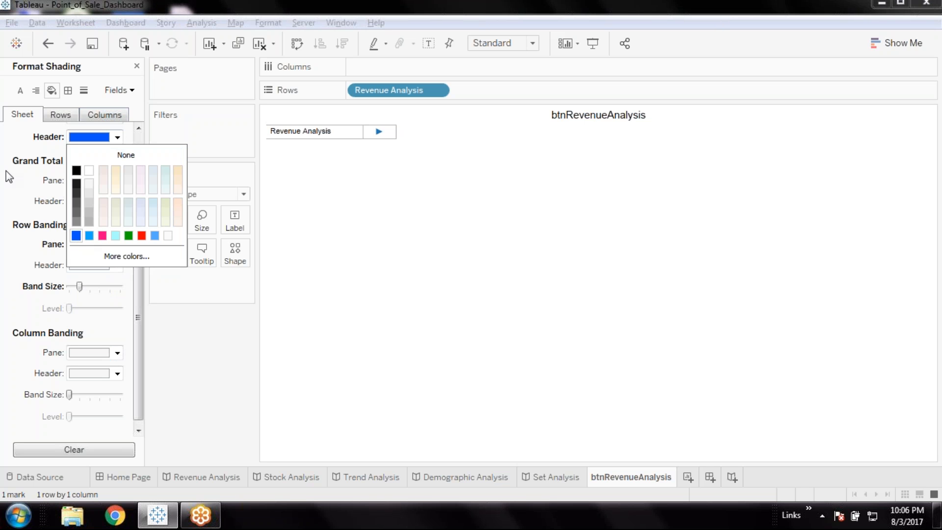
left_click(117, 181)
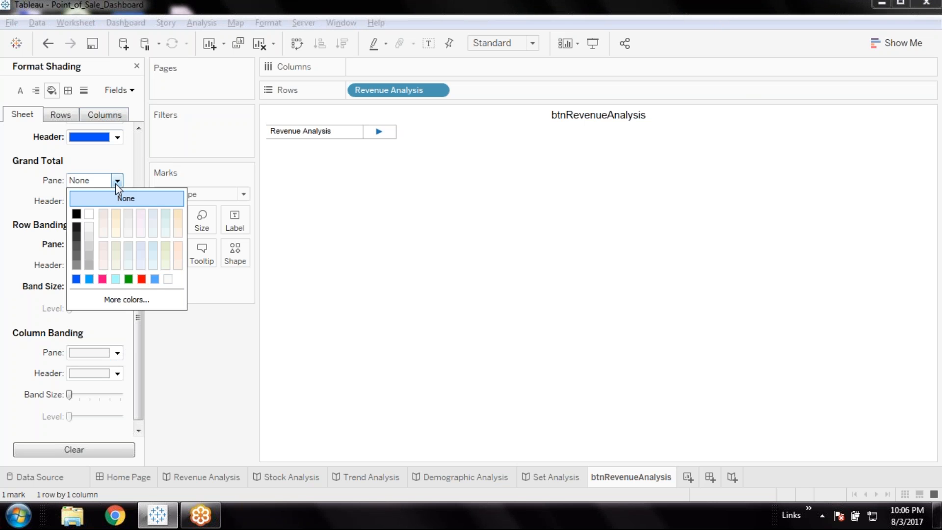
left_click(76, 279)
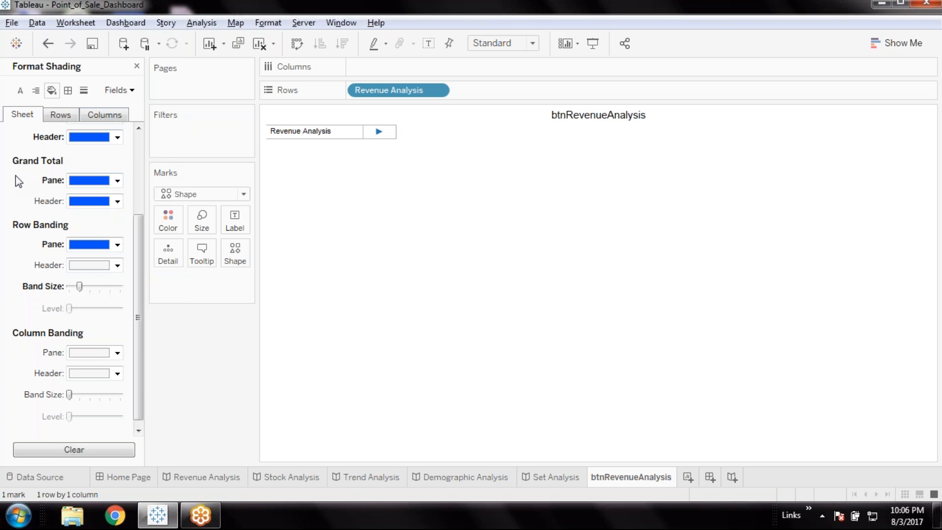
left_click(117, 265)
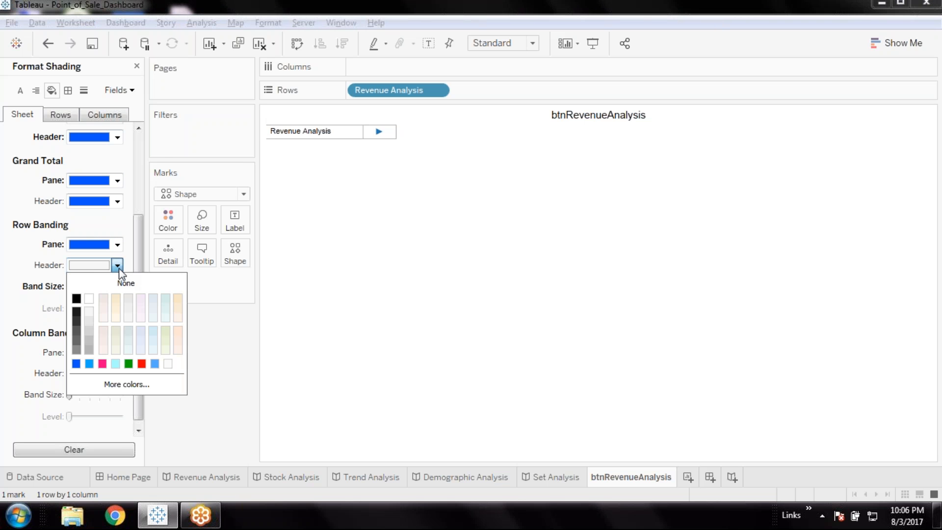
left_click(76, 363)
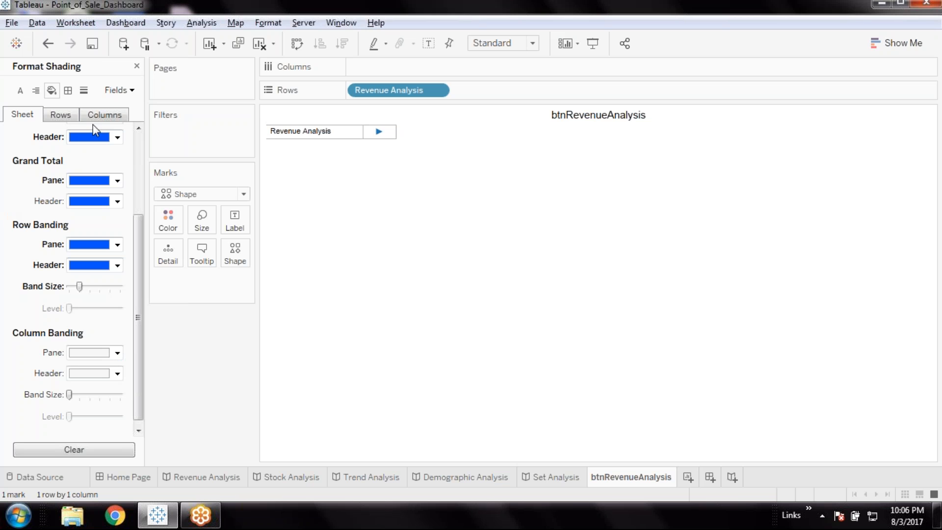
Set the row-level default header and Total pane shading to the same blue
left_click(60, 114)
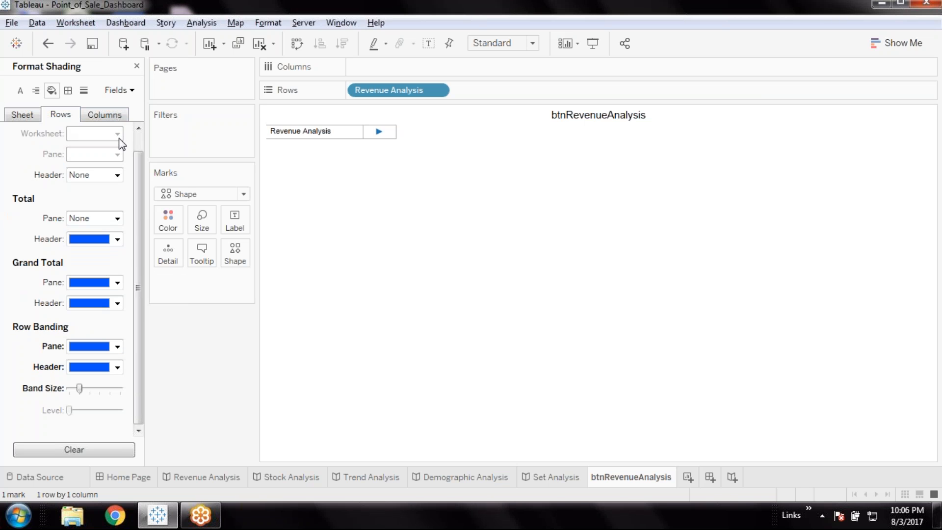
left_click(117, 175)
left_click(76, 273)
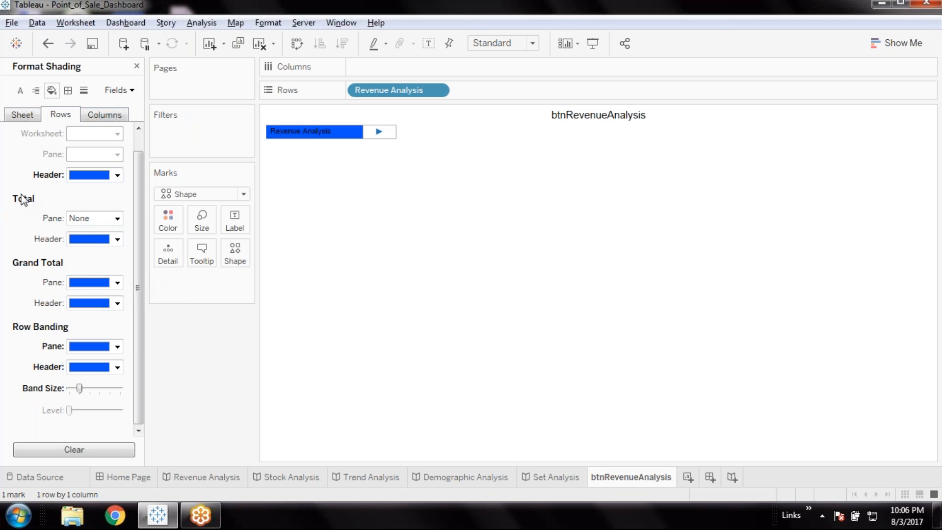
left_click(117, 219)
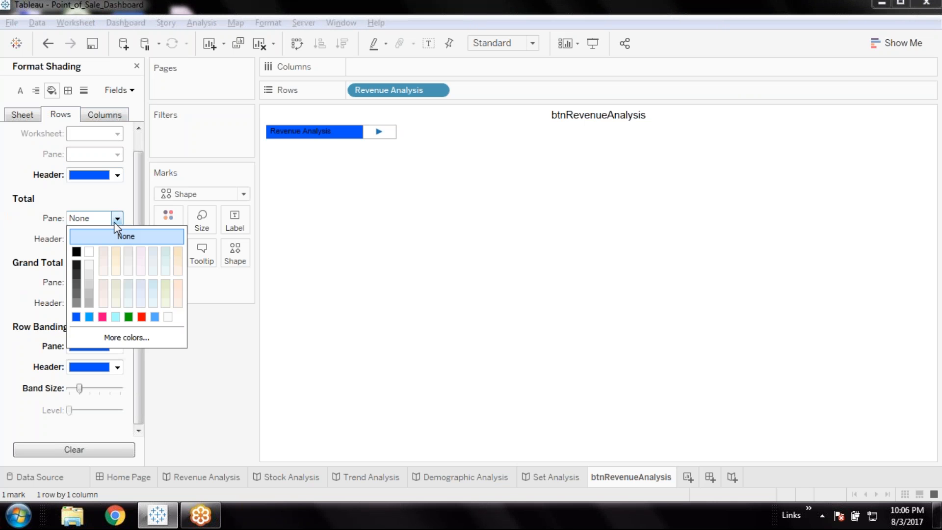
left_click(76, 317)
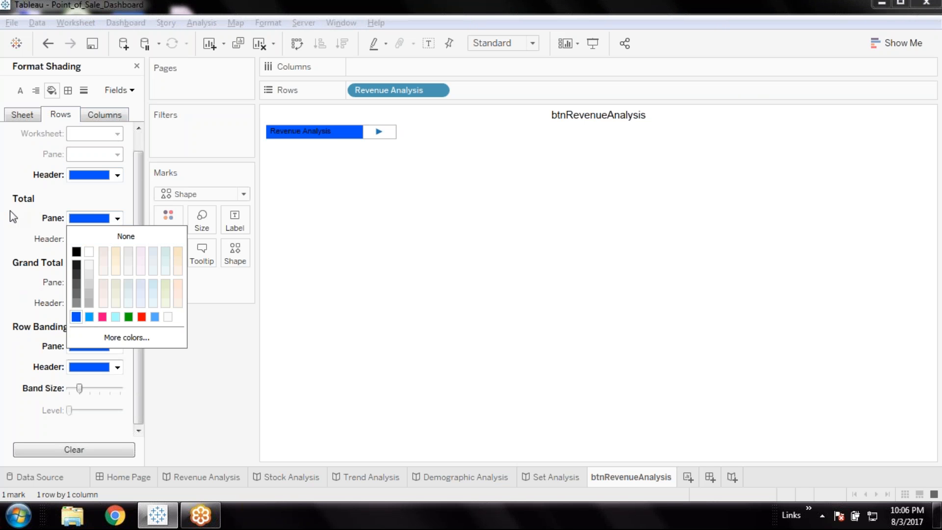
Apply the same blue to the column-level default header, Total pane, and column banding pane and header shading
left_click(120, 116)
left_click(118, 176)
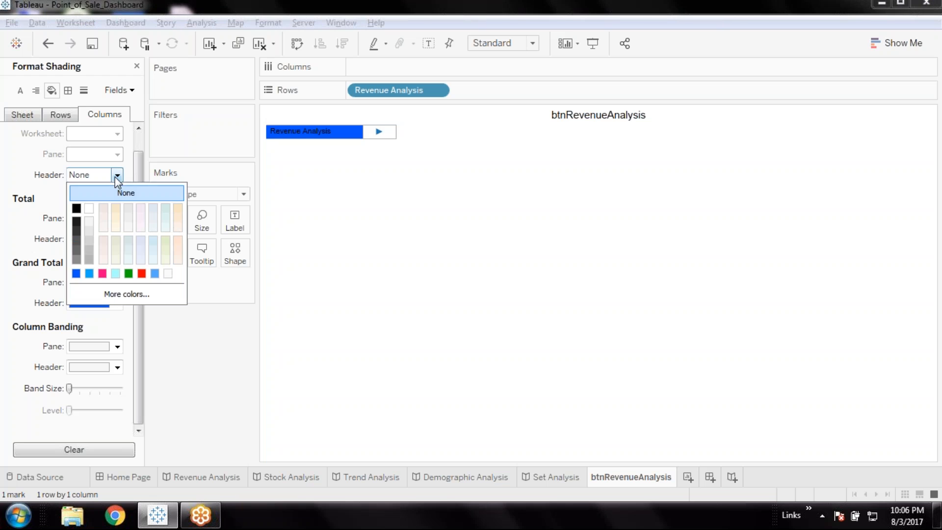
left_click(77, 273)
left_click(114, 219)
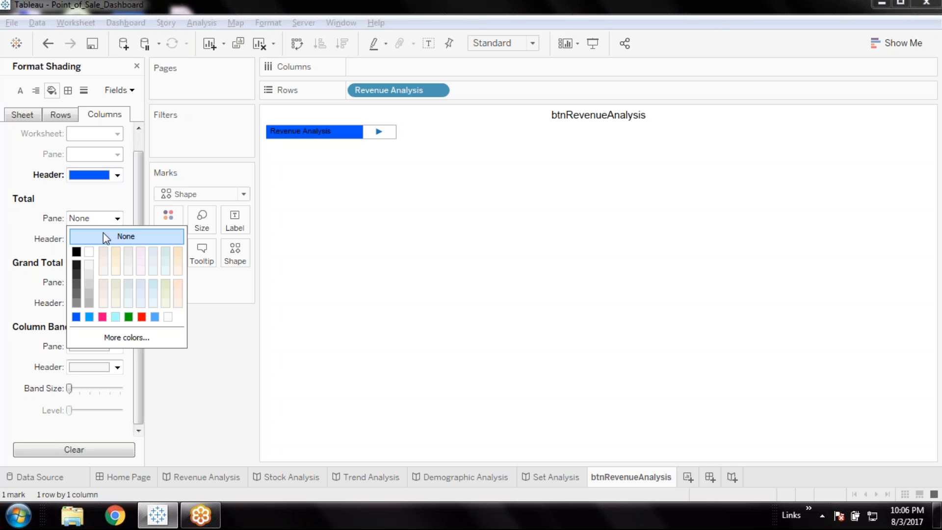
left_click(76, 317)
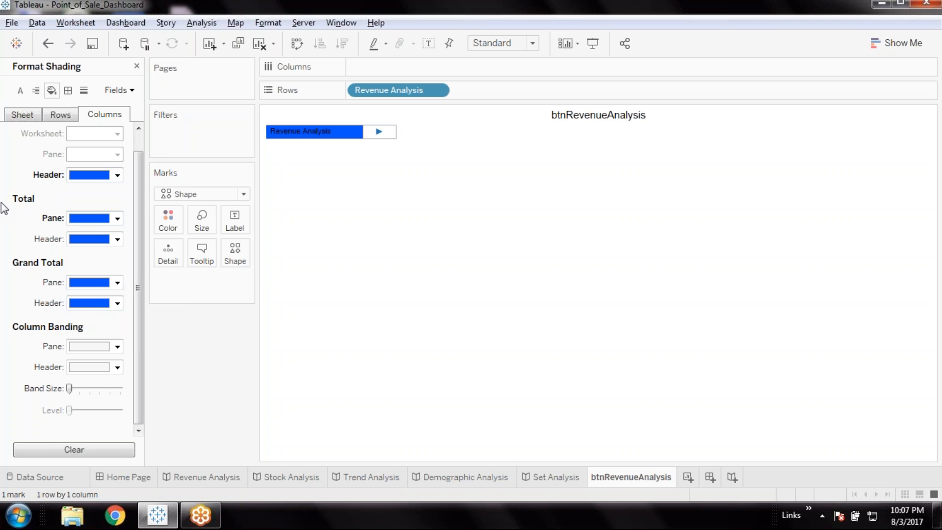
left_click(117, 346)
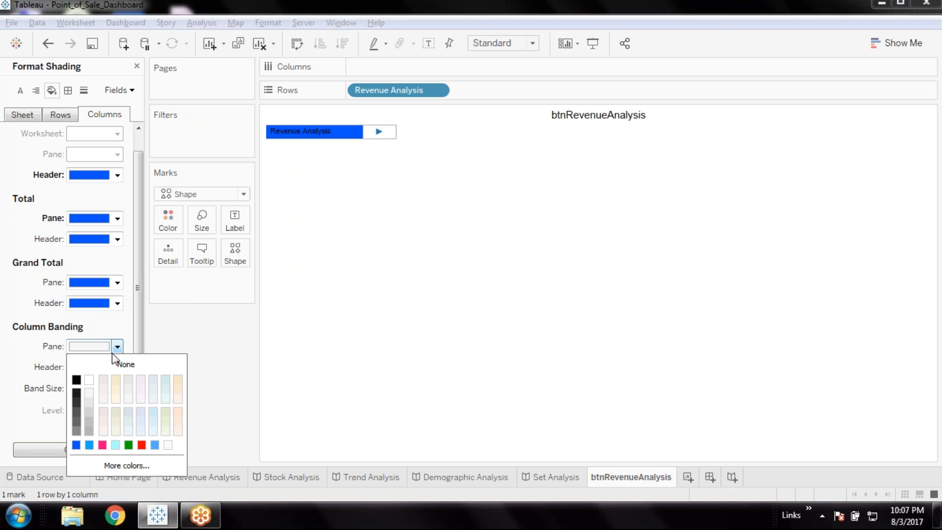
left_click(76, 444)
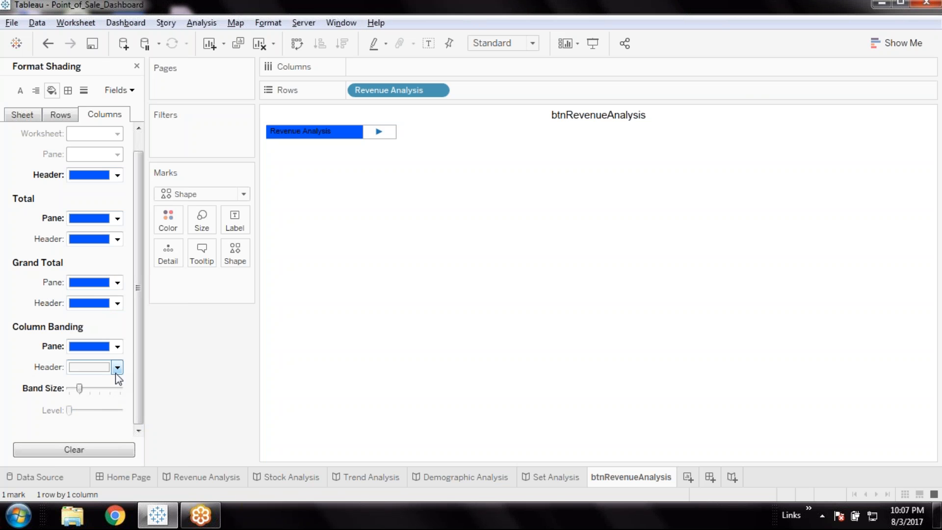
left_click(118, 367)
left_click(76, 465)
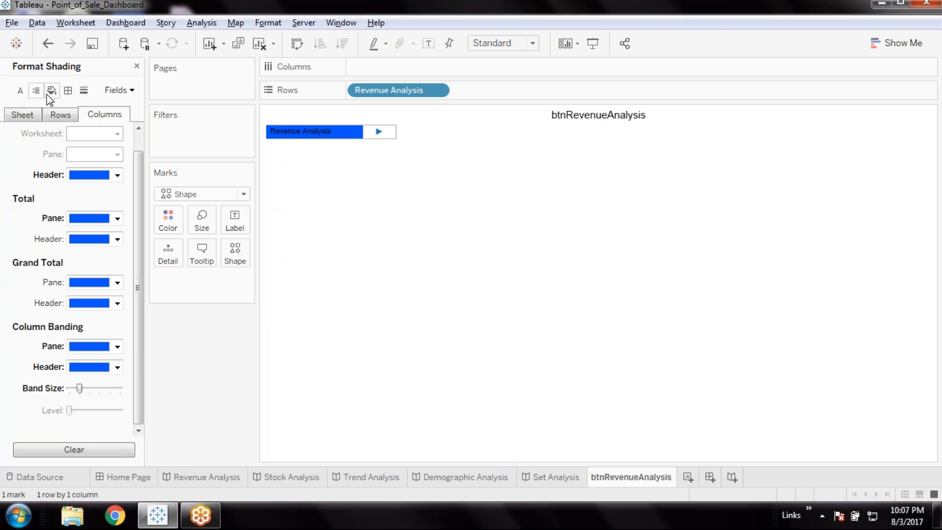
Set the column header font and the whole worksheet's font colour to white, and save the workbook
left_click(20, 90)
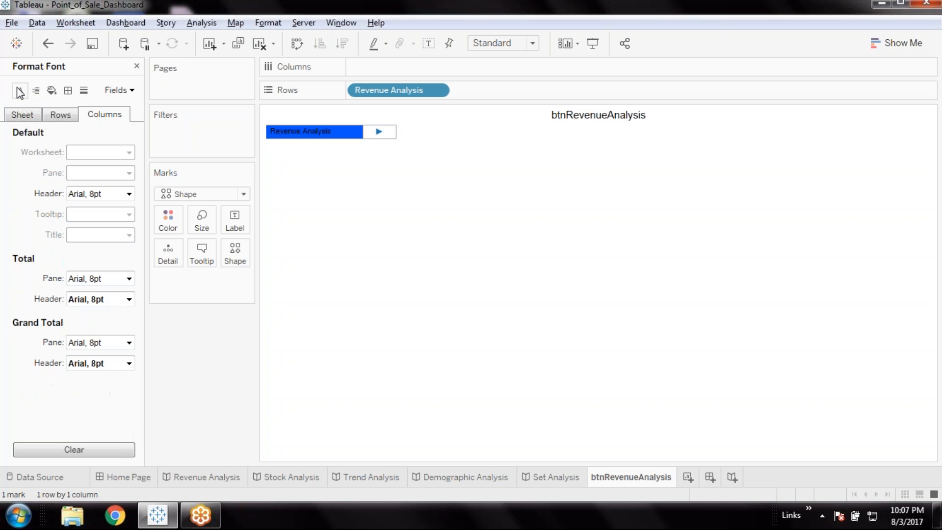
left_click(129, 194)
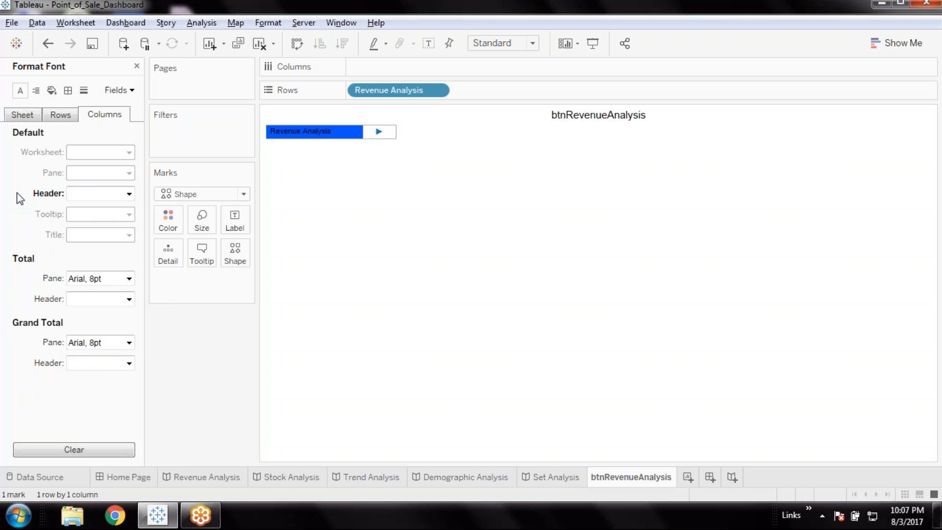
left_click(22, 116)
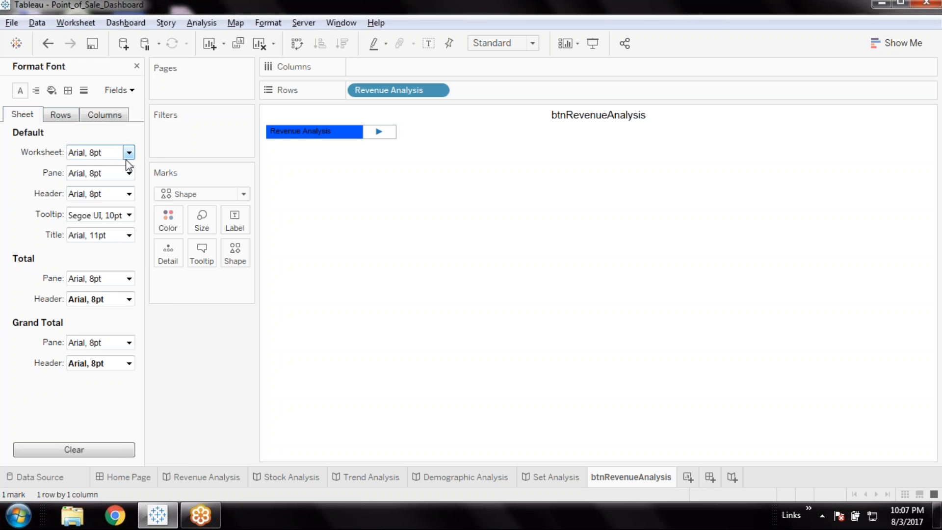
left_click(128, 158)
left_click(89, 208)
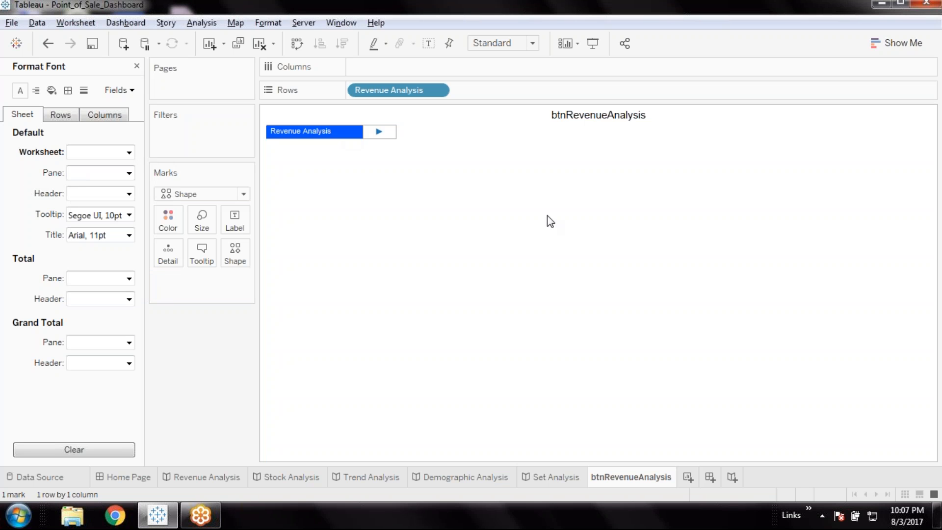
left_click(96, 46)
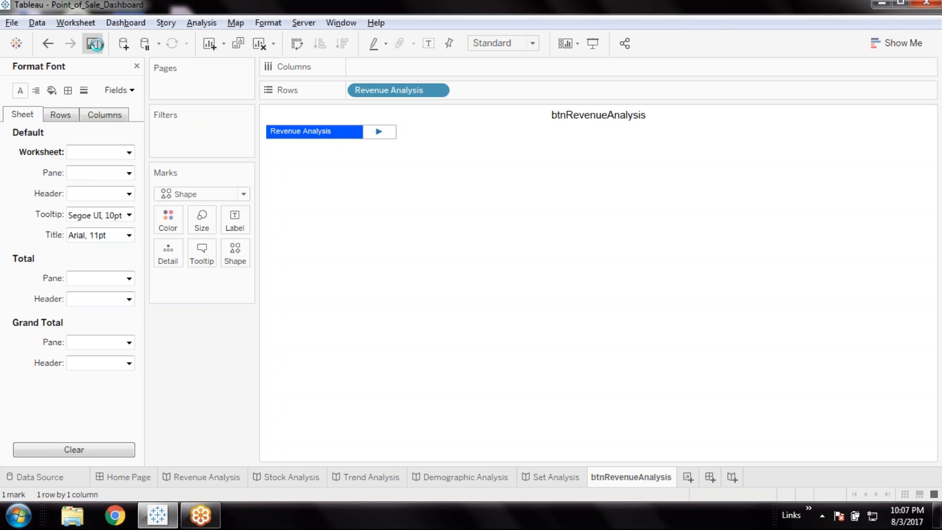
Open the triangle pane's formatting, try blue as the worksheet font colour, and restore it to white
right_click(391, 133)
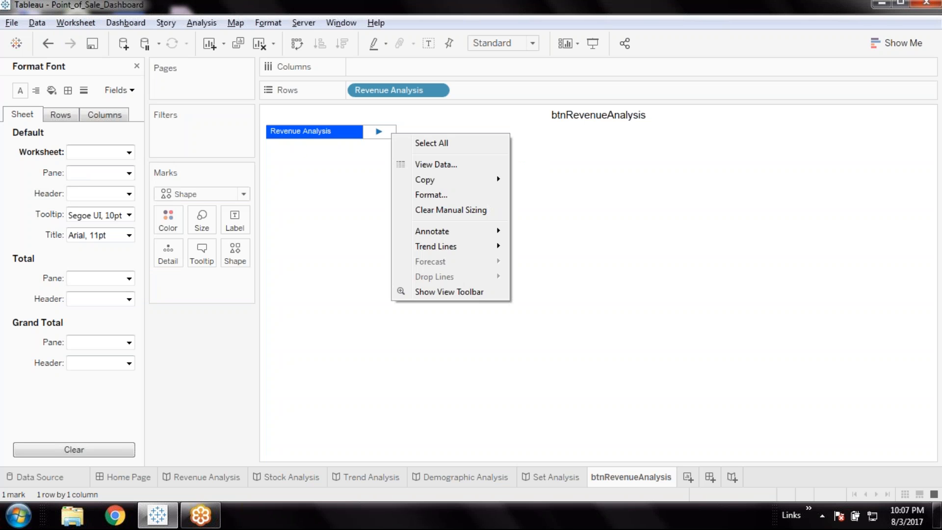
left_click(454, 194)
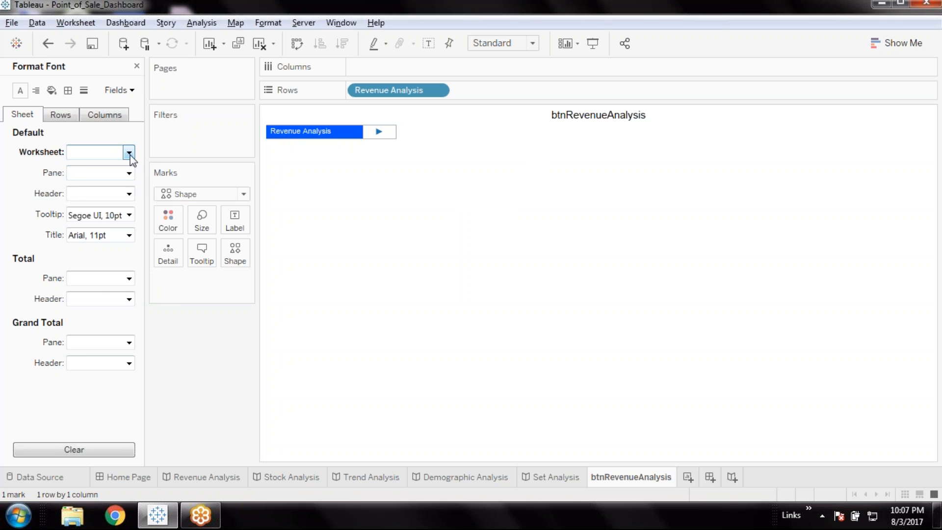
left_click(129, 153)
left_click(76, 271)
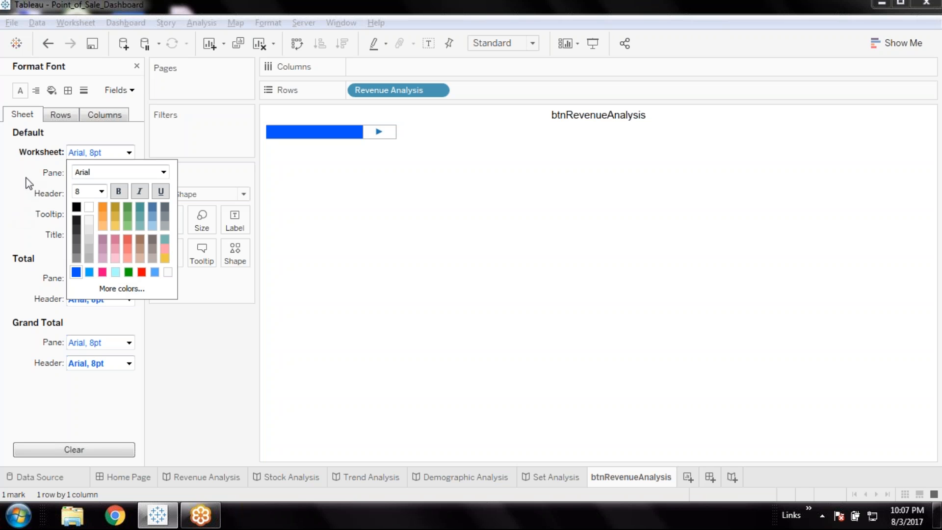
left_click(90, 207)
left_click(225, 290)
Reopen formatting from the triangle's pane and examine the row header font options
right_click(389, 140)
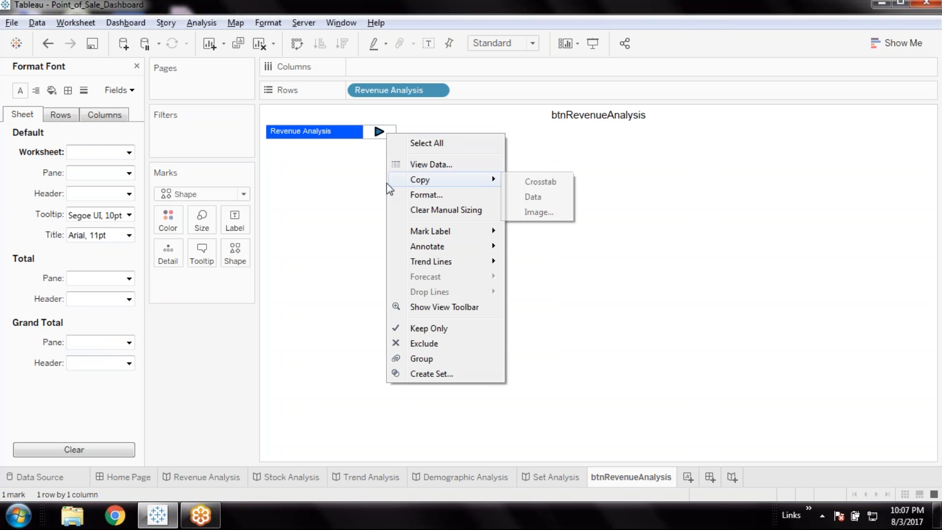
left_click(691, 43)
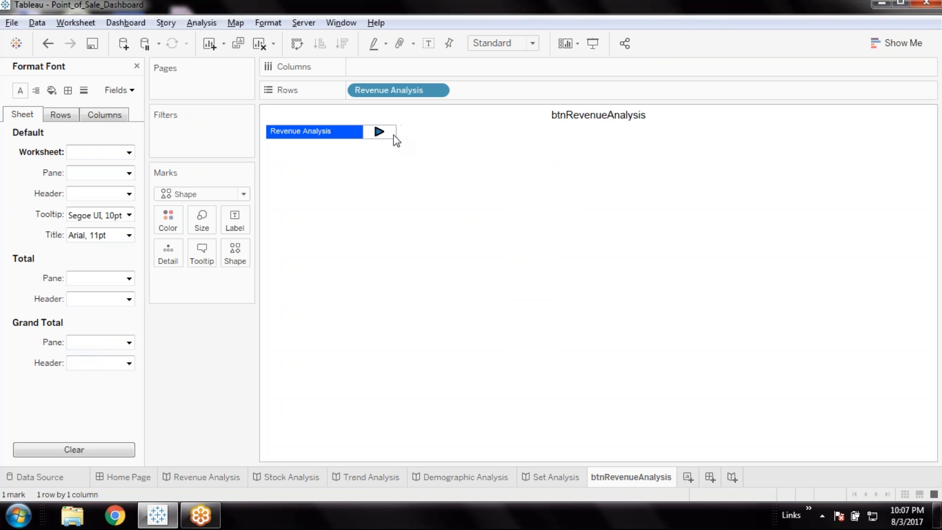
right_click(396, 141)
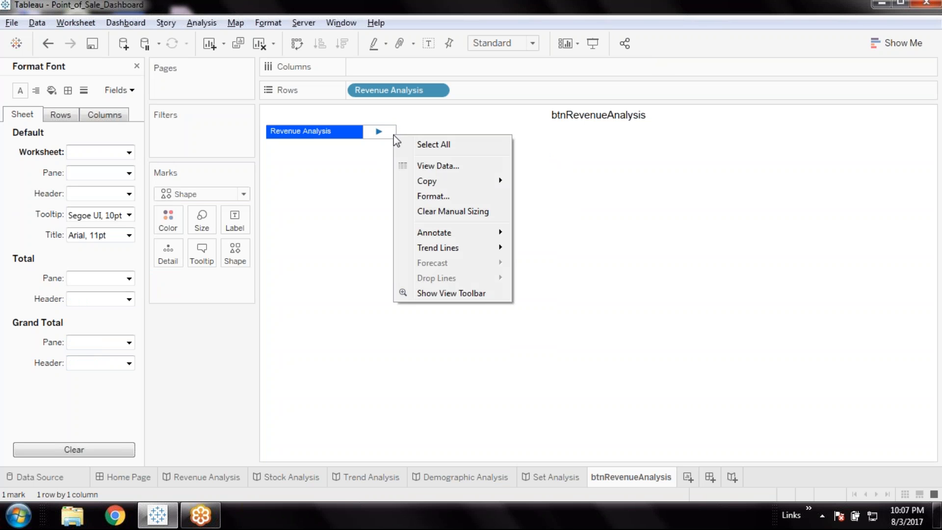
left_click(446, 197)
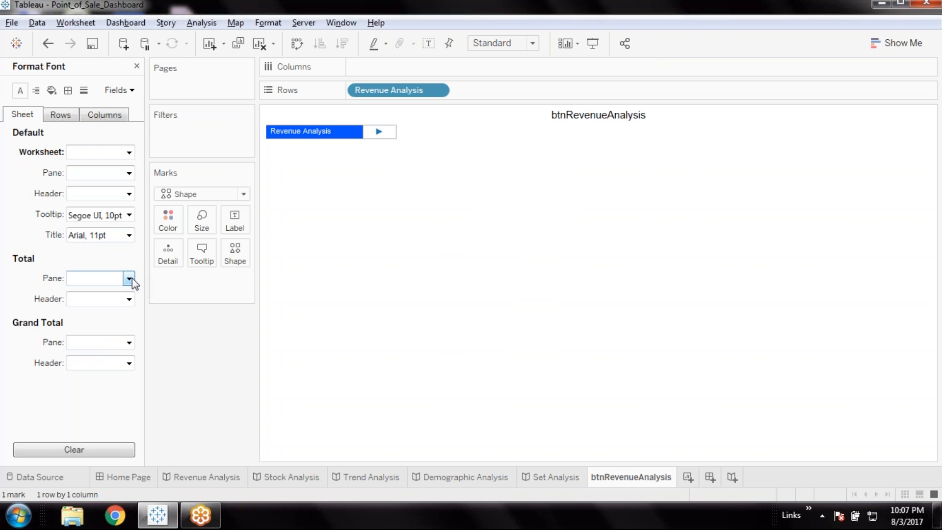
left_click(76, 115)
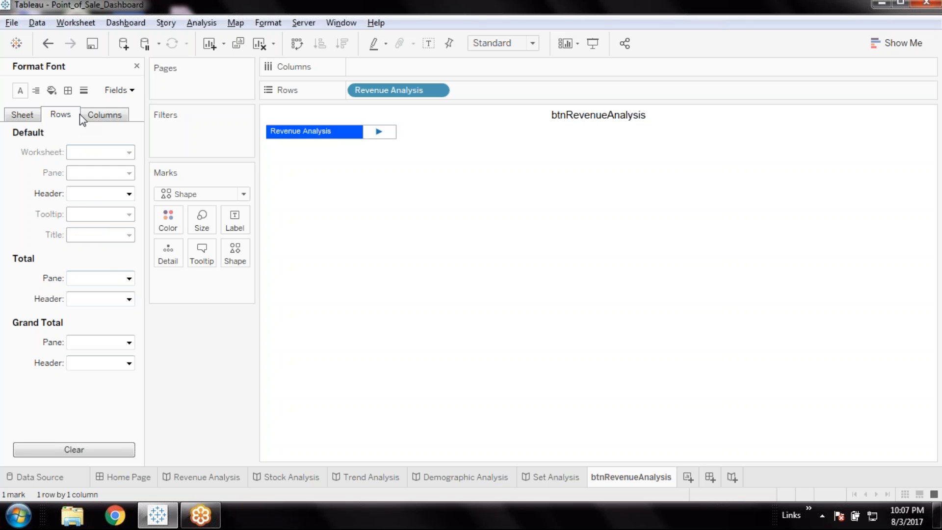
left_click(129, 194)
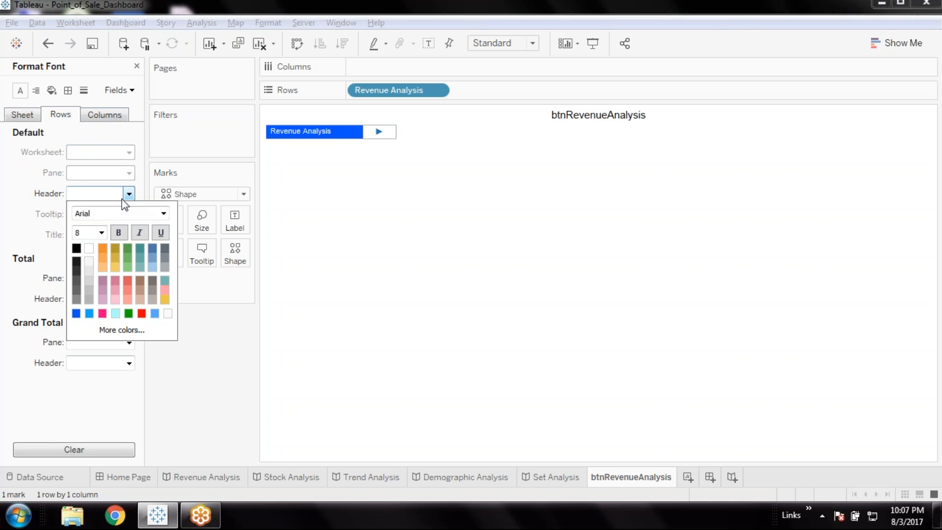
left_click(39, 226)
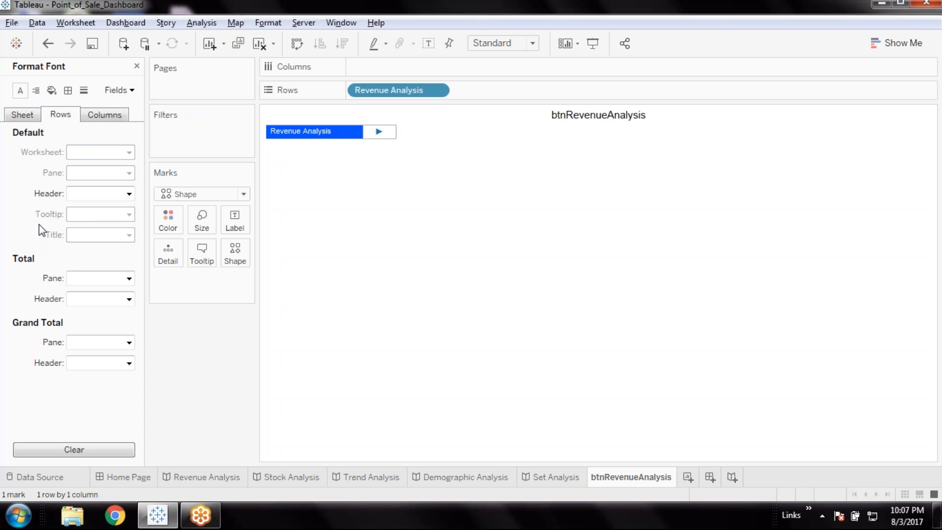
Switch to the Home Page dashboard, close the font formatting, and place btnRevenueAnalysis as a floating sheet to the right of the text, above the DuraCloud logo
left_click(130, 476)
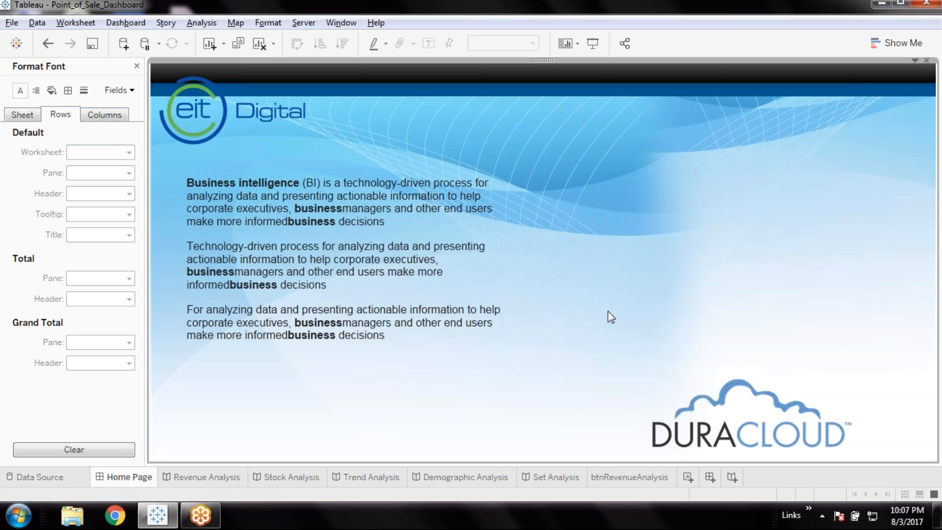
left_click(137, 66)
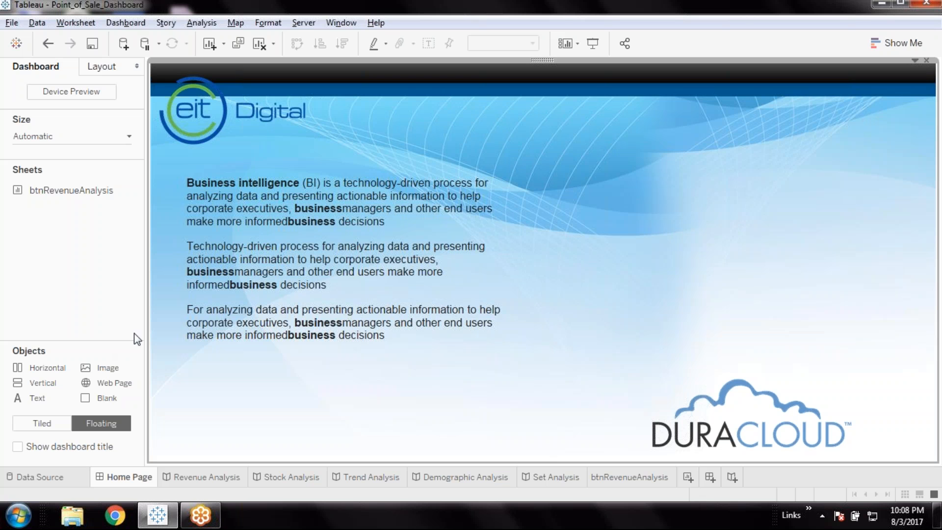
mouse_move(76, 195)
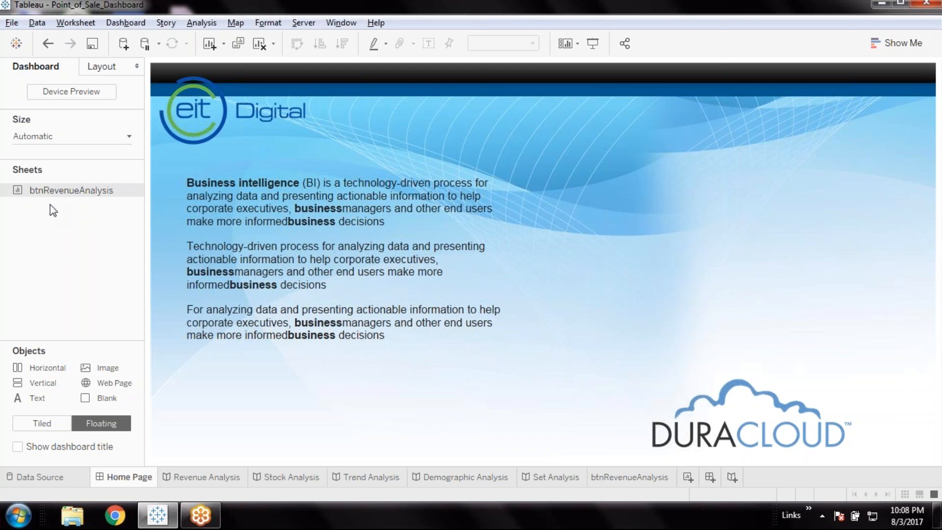
left_click_drag(54, 191, 560, 134)
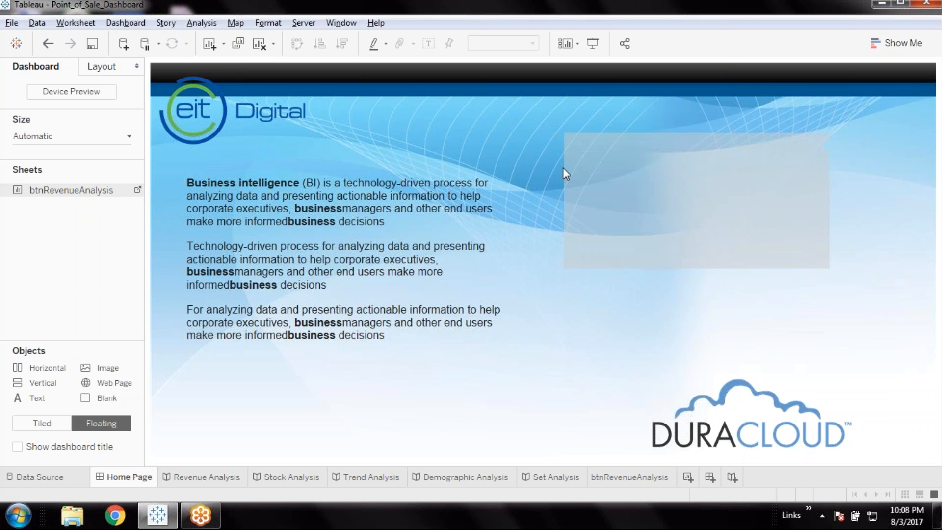
Finish placing the floating btnRevenueAnalysis sheet on the Home Page dashboard and slightly widen its Revenue Analysis row header
left_click_drag(652, 287, 683, 290)
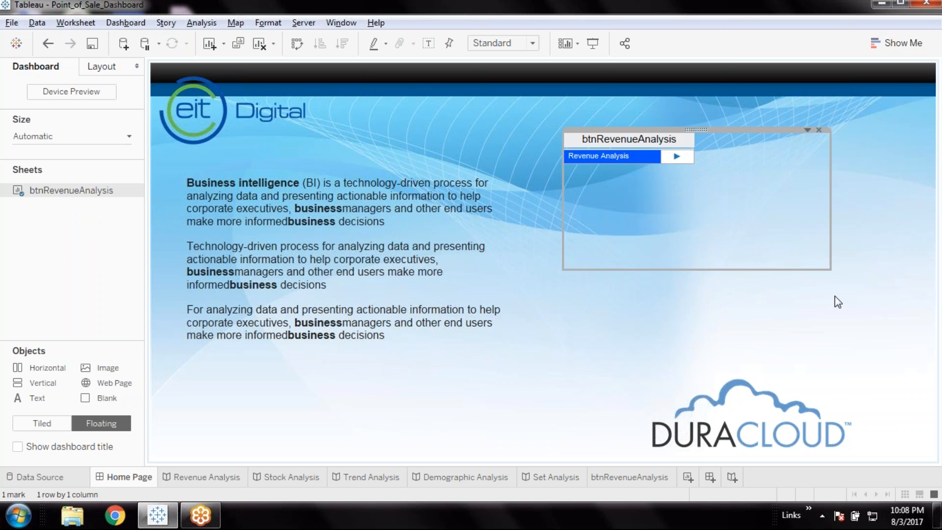
right_click(748, 161)
mouse_move(676, 287)
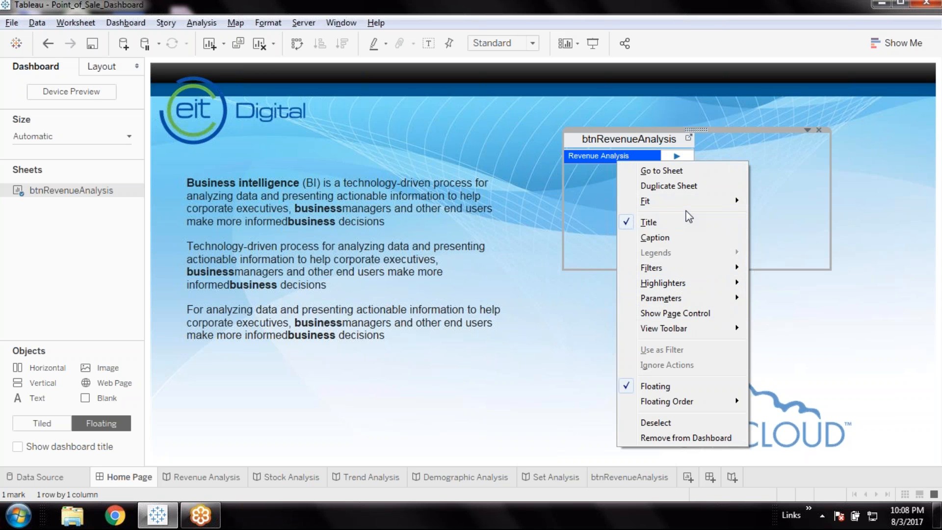
left_click(782, 194)
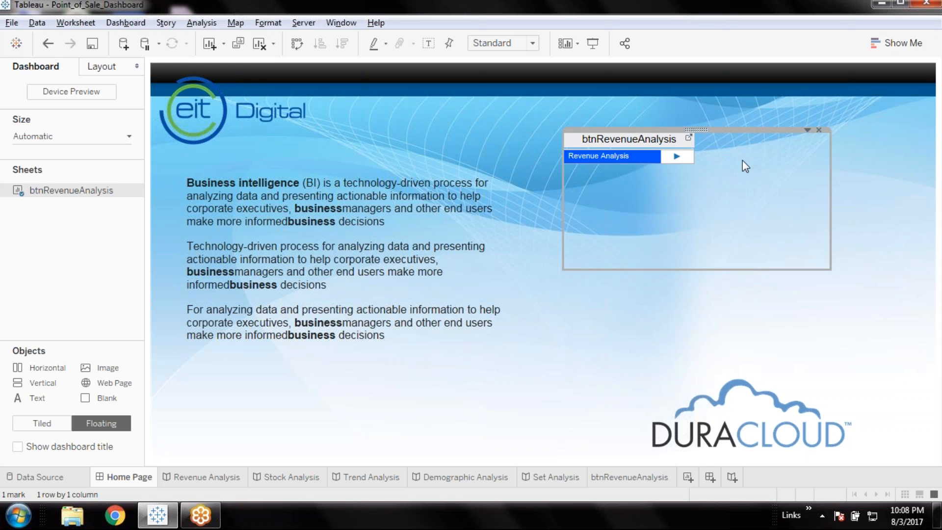
left_click(666, 161)
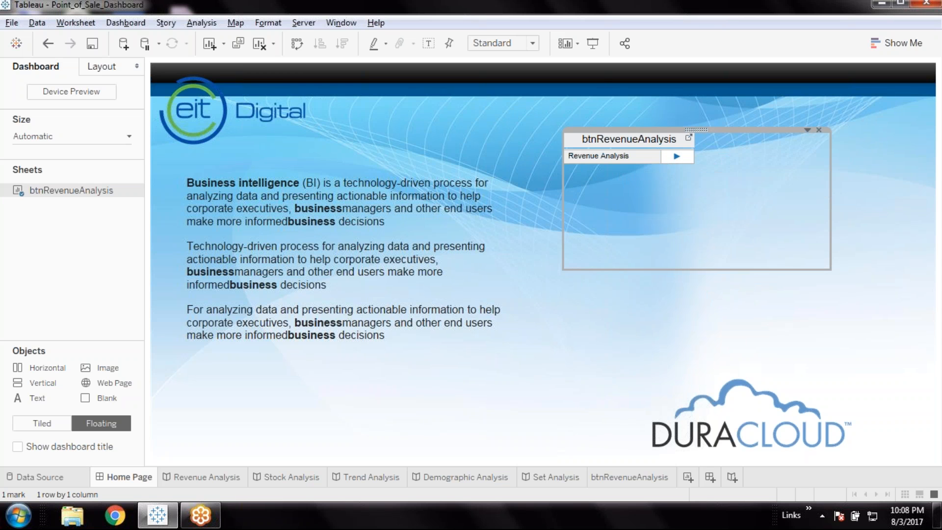
left_click_drag(660, 156, 669, 156)
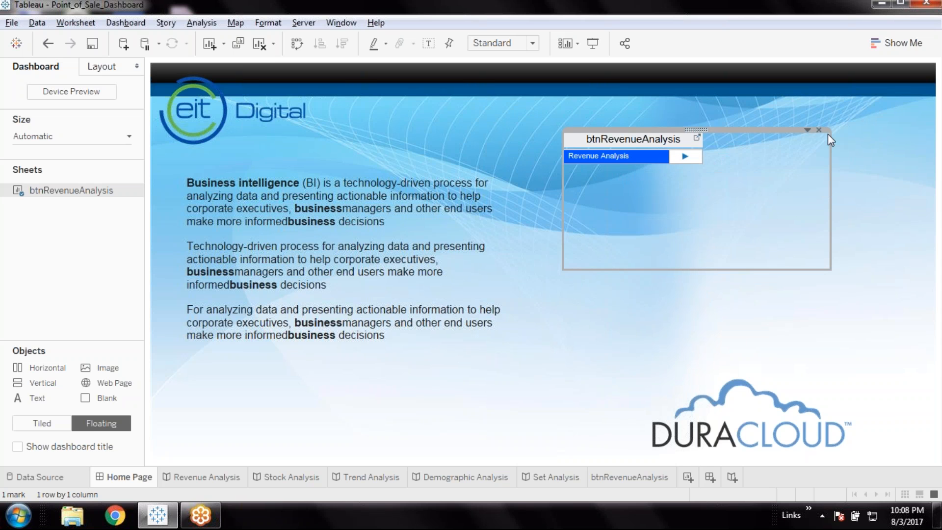
left_click(807, 130)
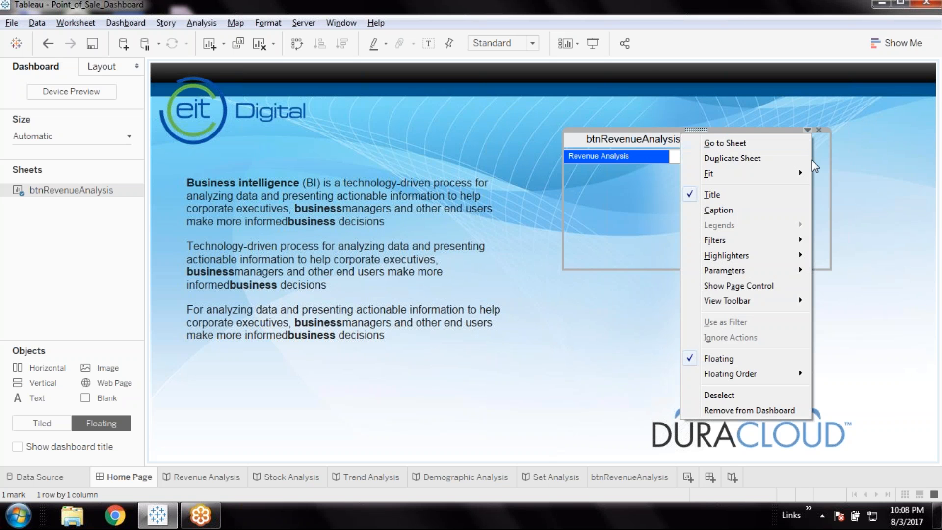
left_click(856, 227)
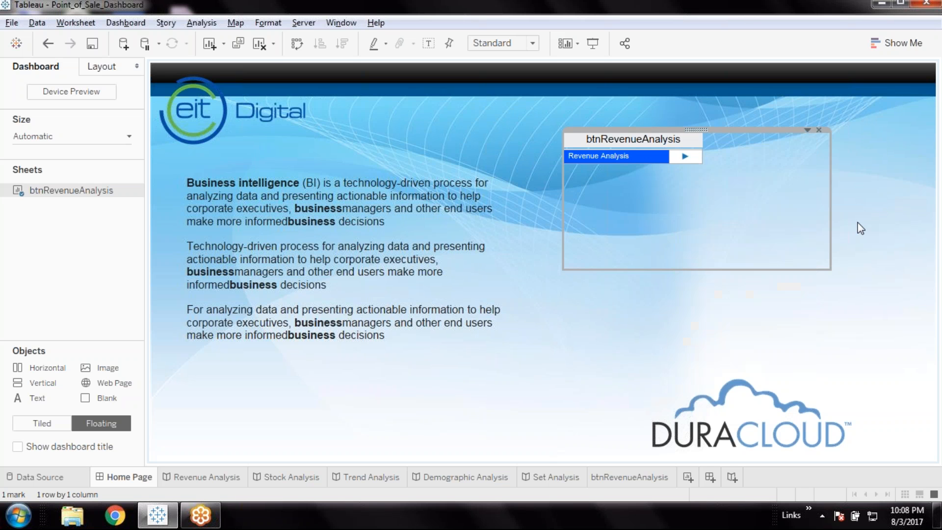
Return to the btnRevenueAnalysis worksheet and set the triangle mark's color to the same blue as the header shading
left_click(616, 484)
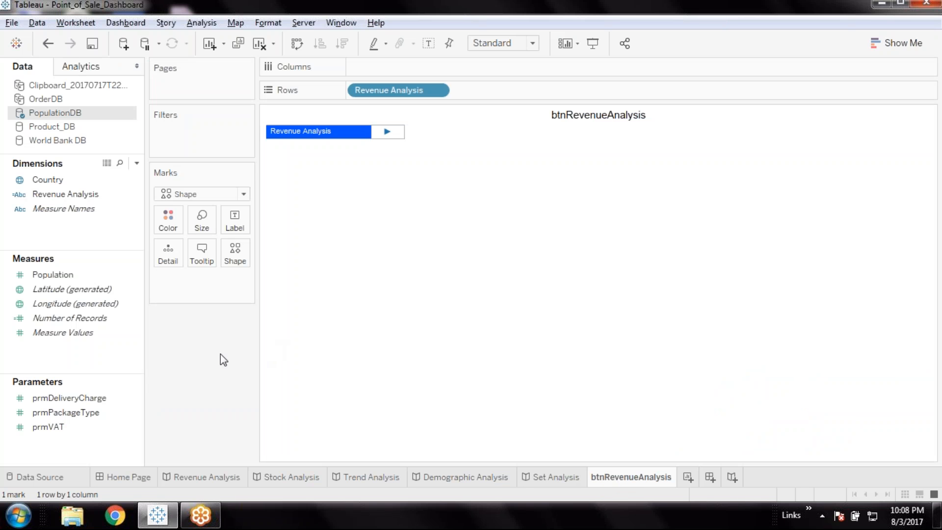
left_click(175, 230)
left_click(180, 327)
left_click(399, 304)
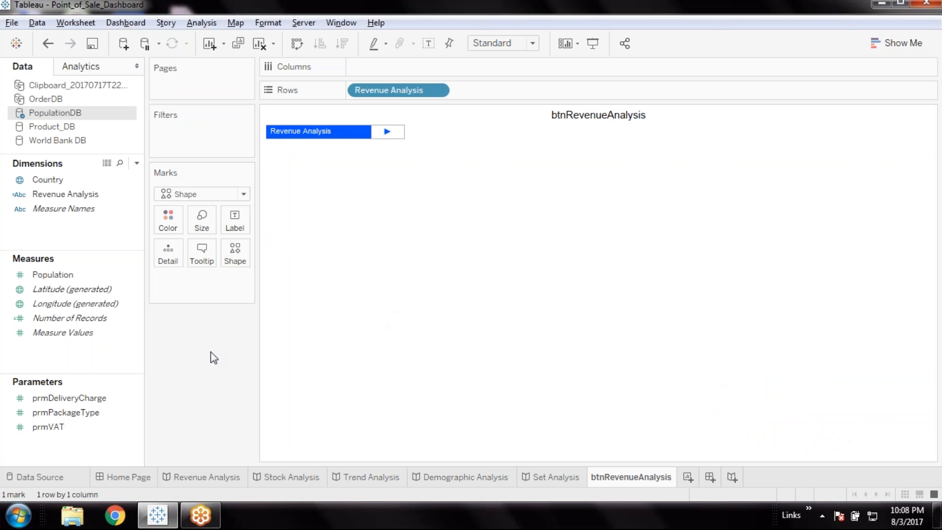
left_click(242, 263)
left_click(180, 322)
left_click(237, 230)
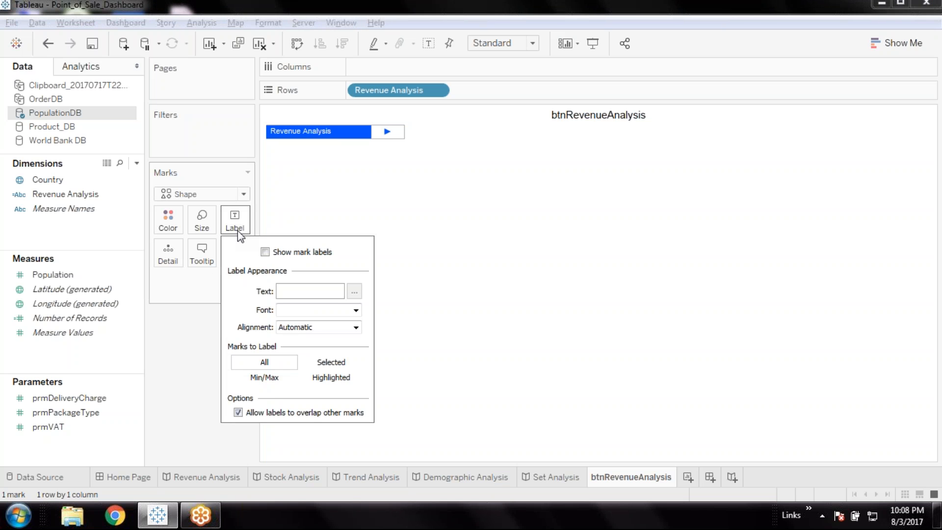
left_click(191, 316)
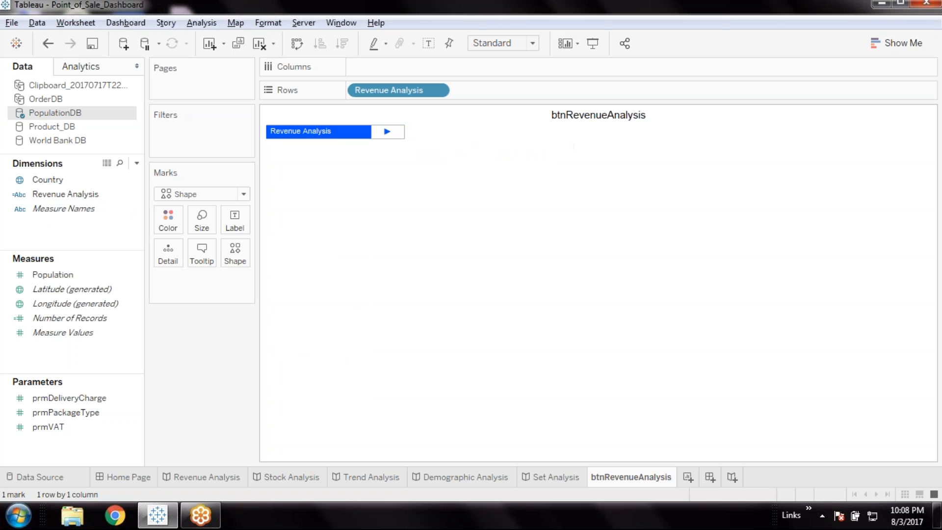
Open the shading format from the triangle's pane and set the sheet-level Total pane shading to blue
right_click(398, 130)
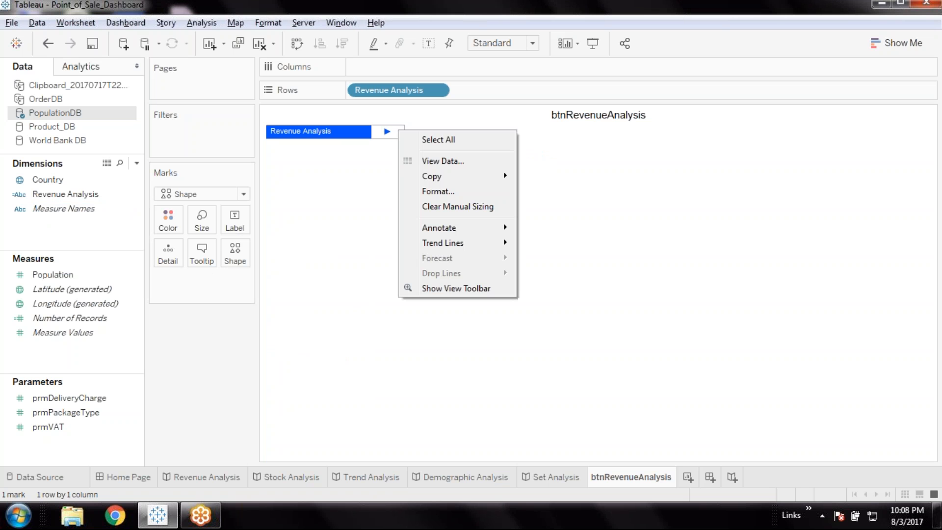
left_click(453, 191)
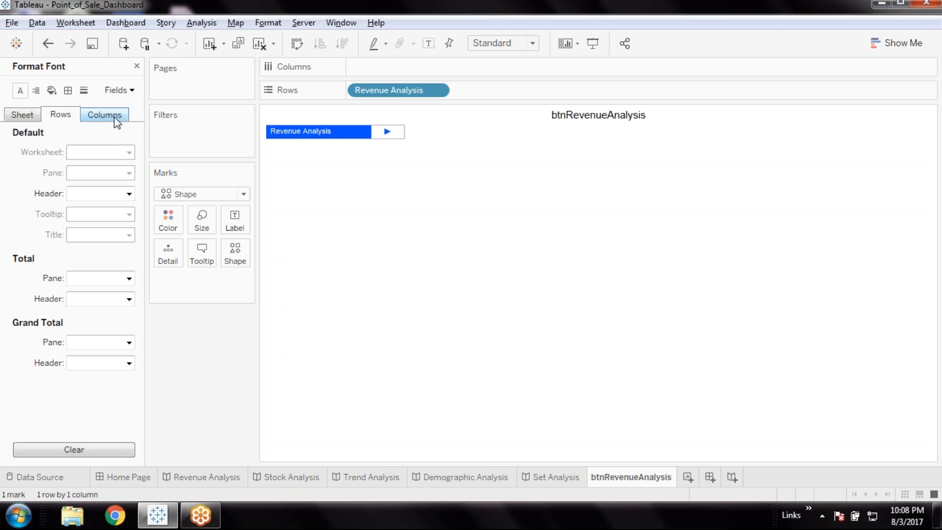
left_click(52, 90)
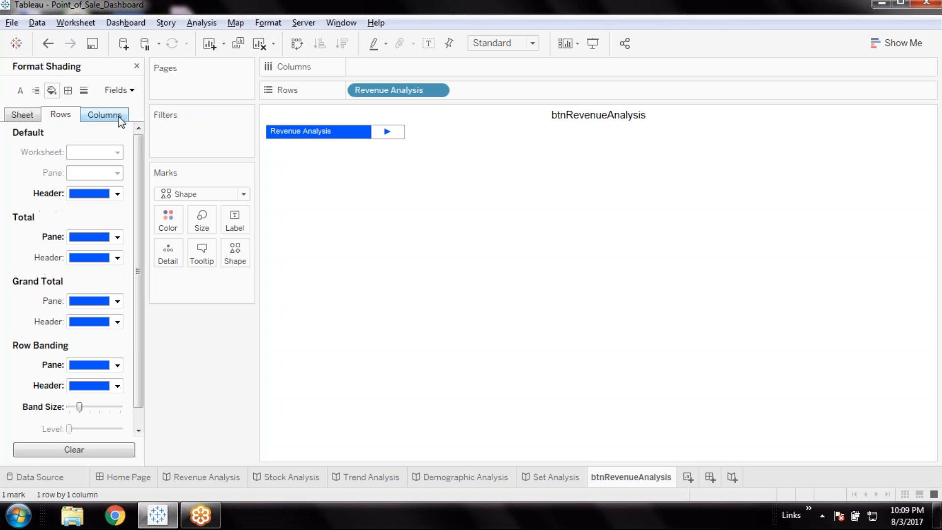
left_click(120, 122)
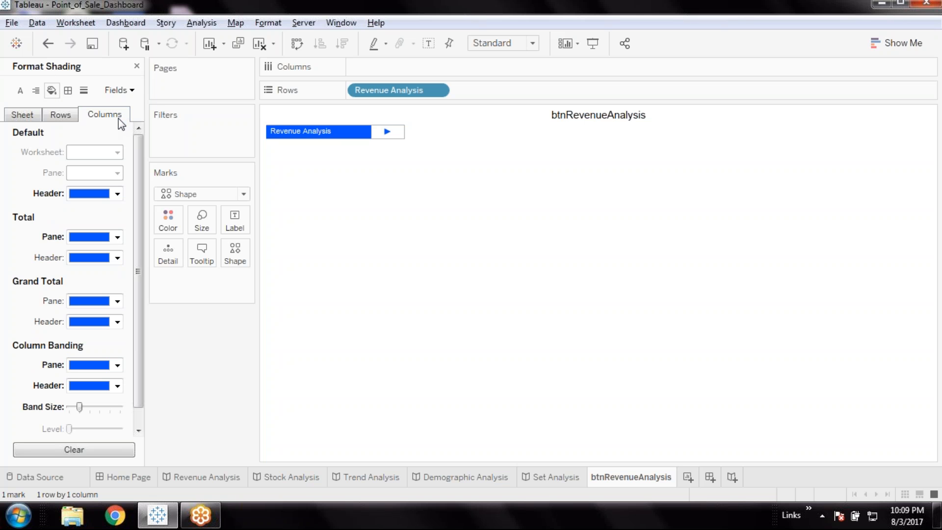
left_click(61, 116)
left_click(30, 118)
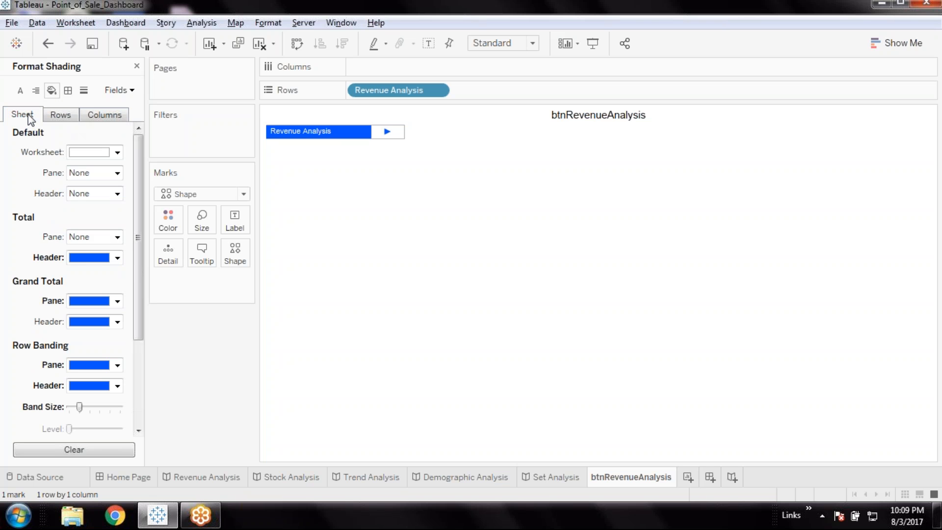
left_click(118, 238)
left_click(76, 335)
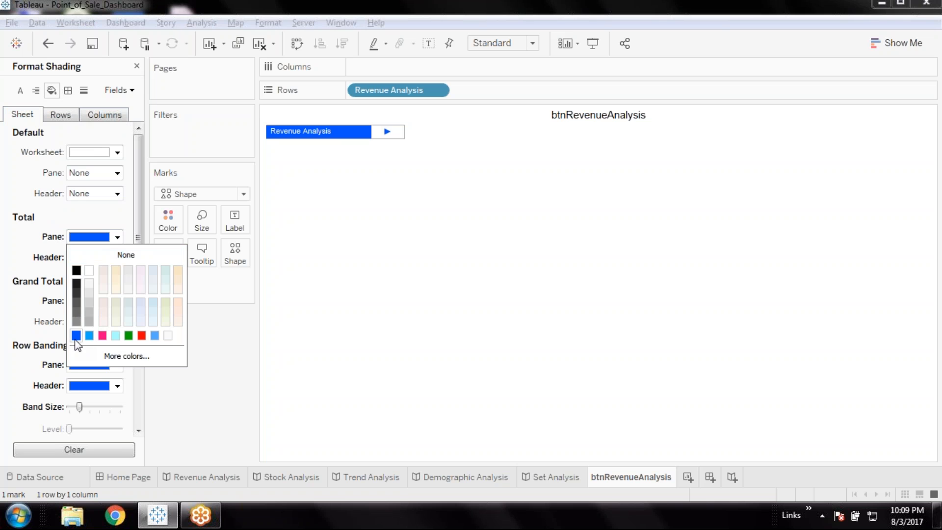
left_click(22, 235)
Set the sheet's default header and default pane shading to the same blue
left_click(118, 193)
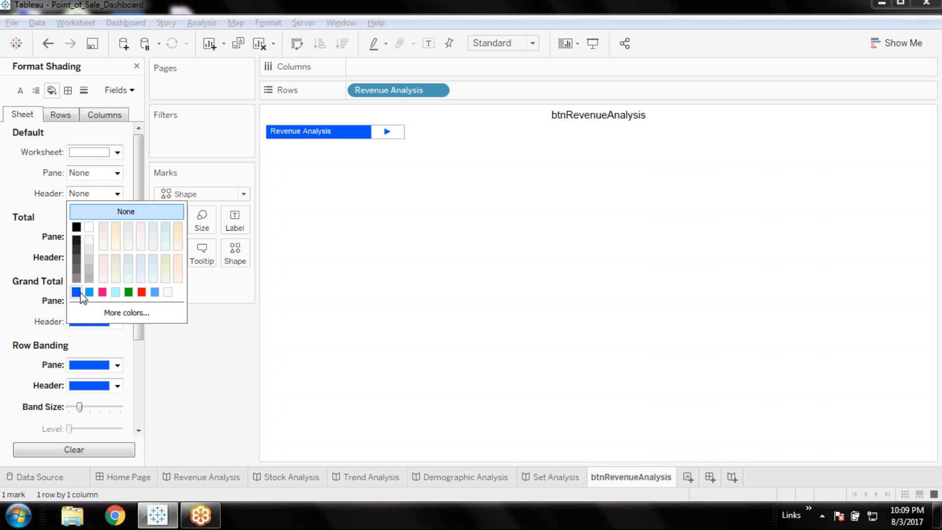
left_click(76, 292)
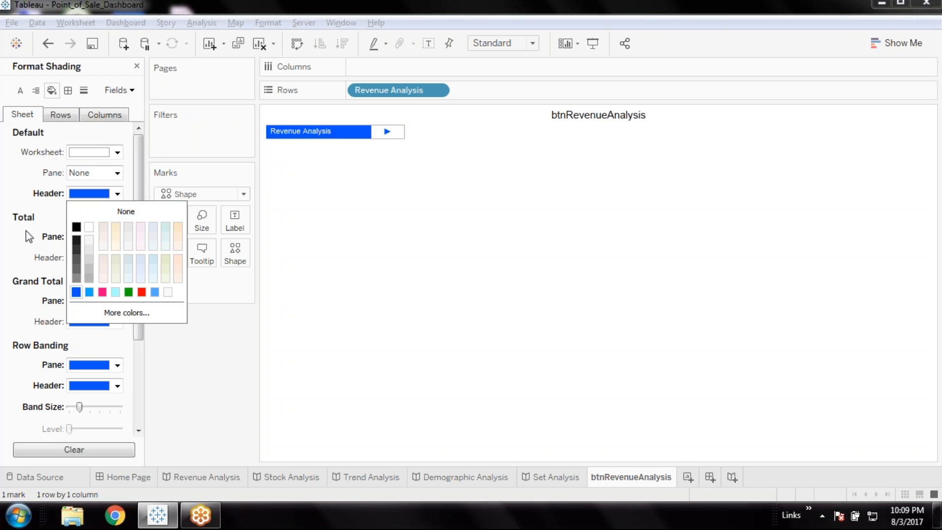
left_click(117, 172)
left_click(76, 271)
left_click(17, 209)
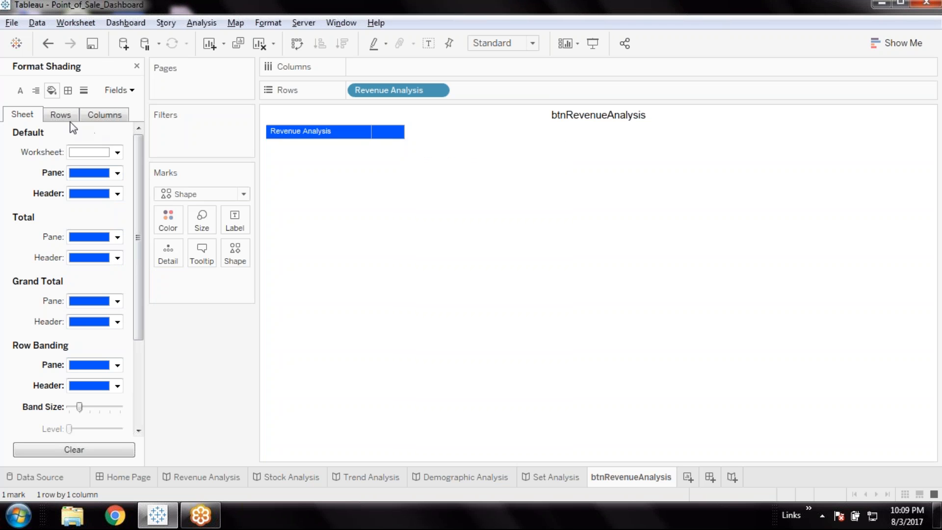
Change the mark's shape to the outlined right-pointing triangle, assigning it from the Default shape palette
left_click(63, 119)
left_click(386, 132)
left_click(385, 185)
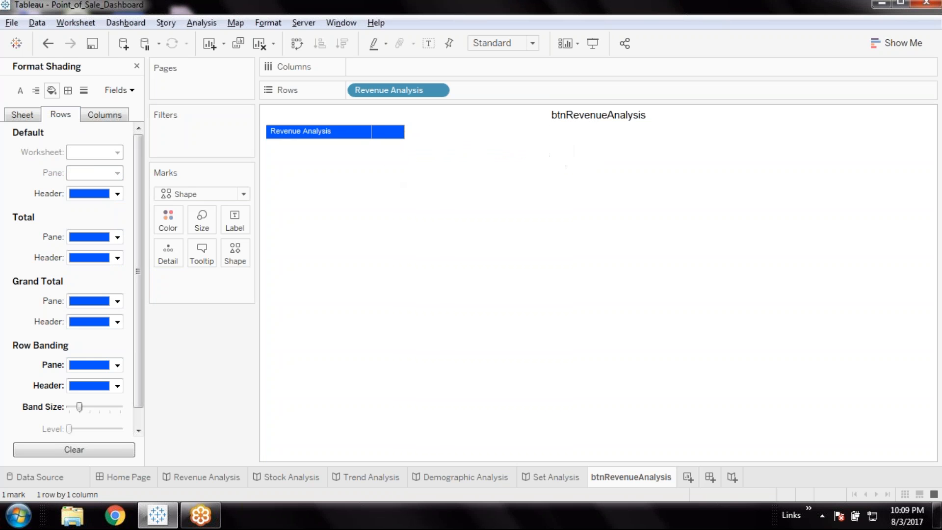
left_click(236, 251)
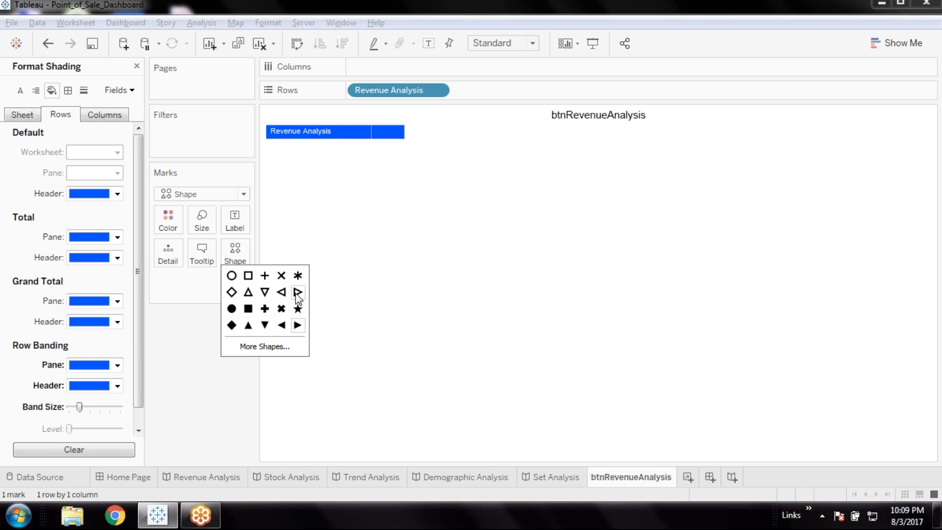
left_click(359, 276)
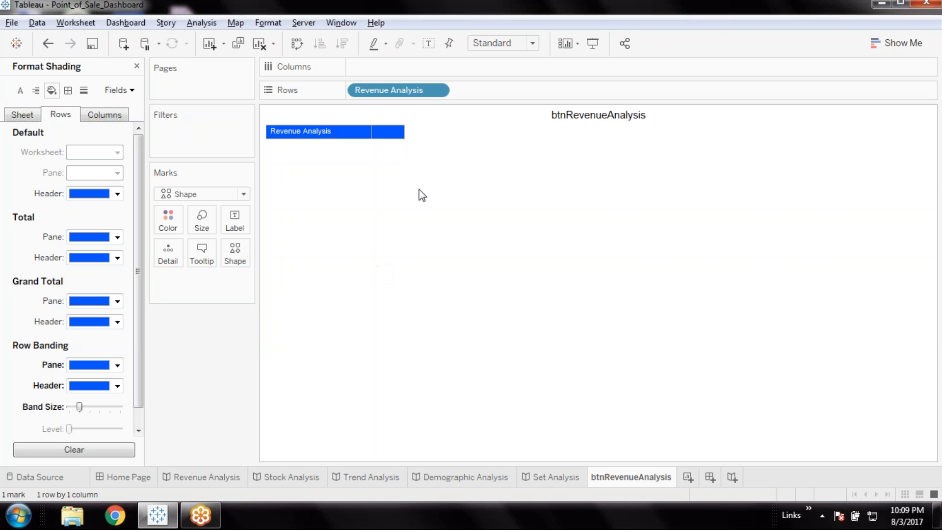
left_click(391, 139)
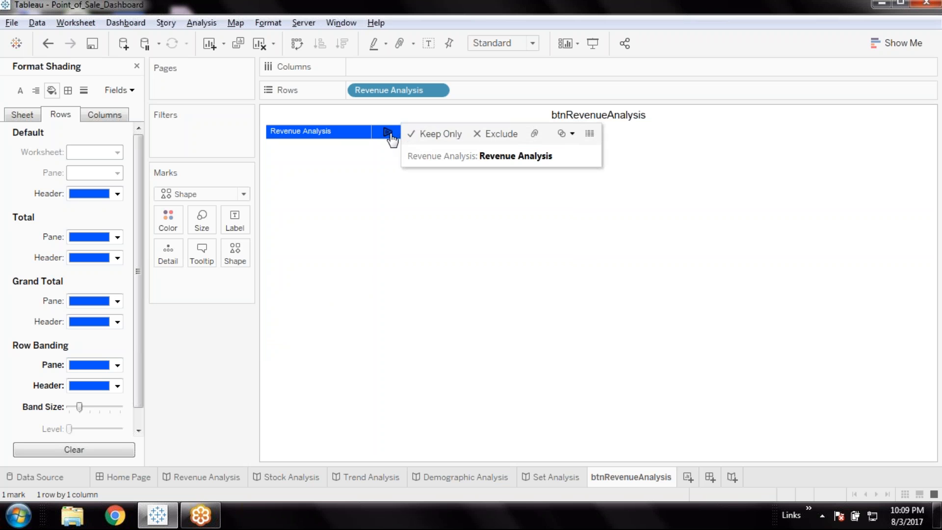
left_click(240, 261)
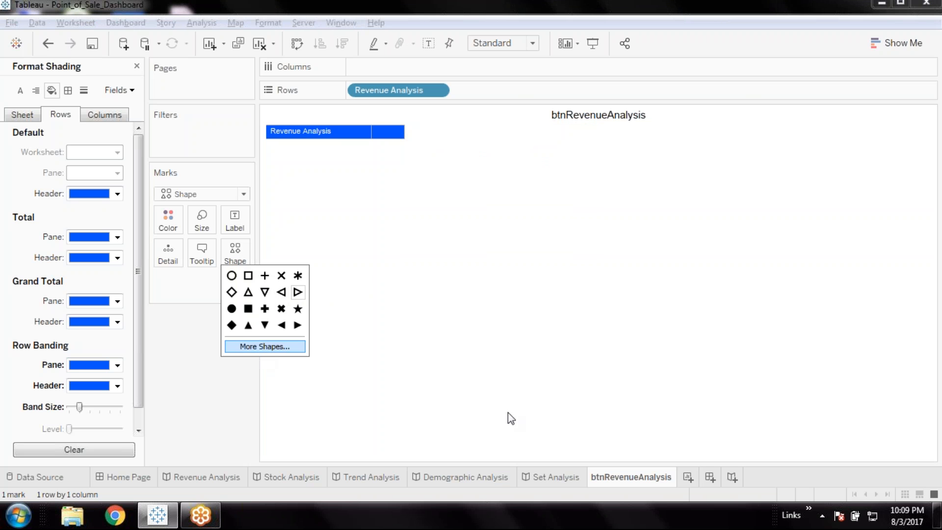
left_click(516, 228)
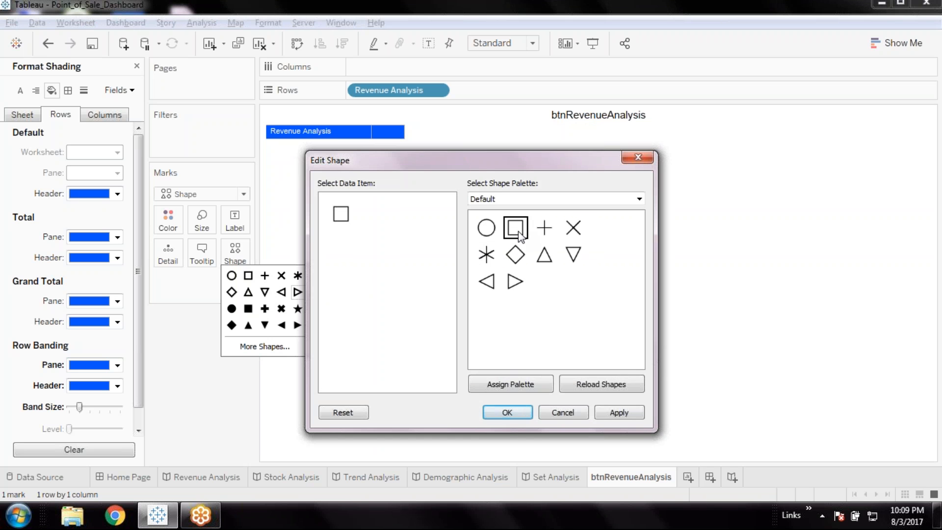
left_click(515, 281)
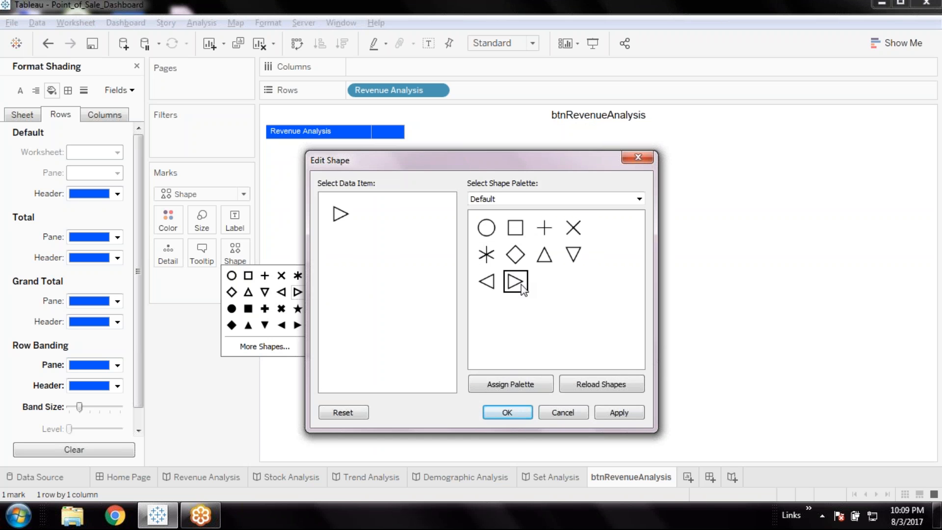
left_click(507, 413)
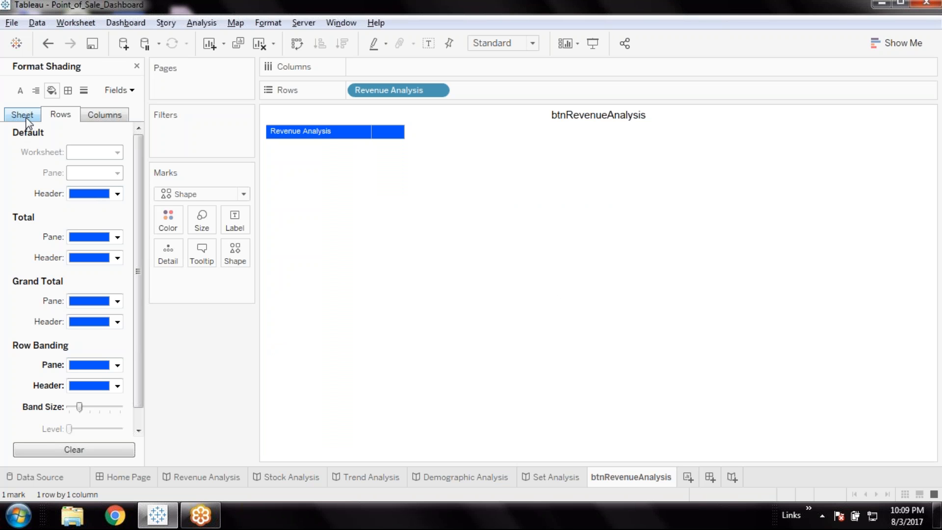
Try white as the default header shading for rows and restore it to blue
left_click(118, 194)
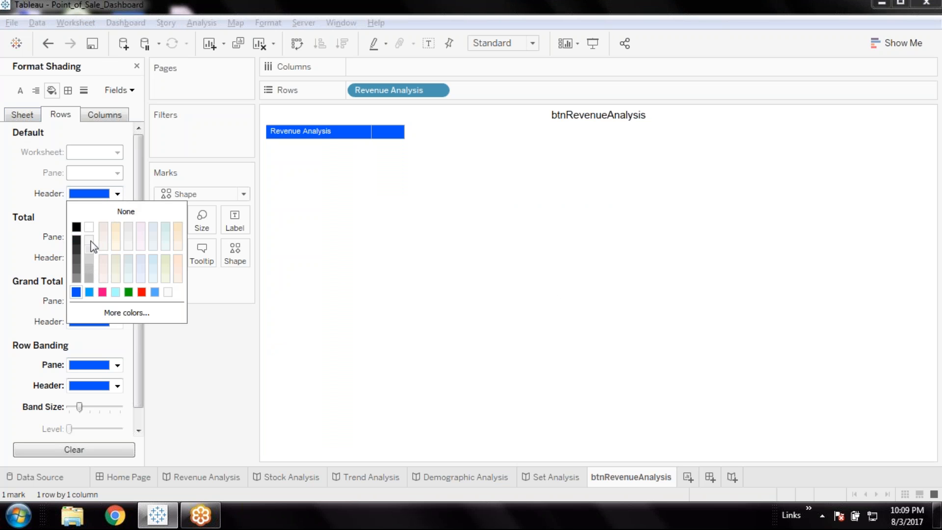
left_click(90, 226)
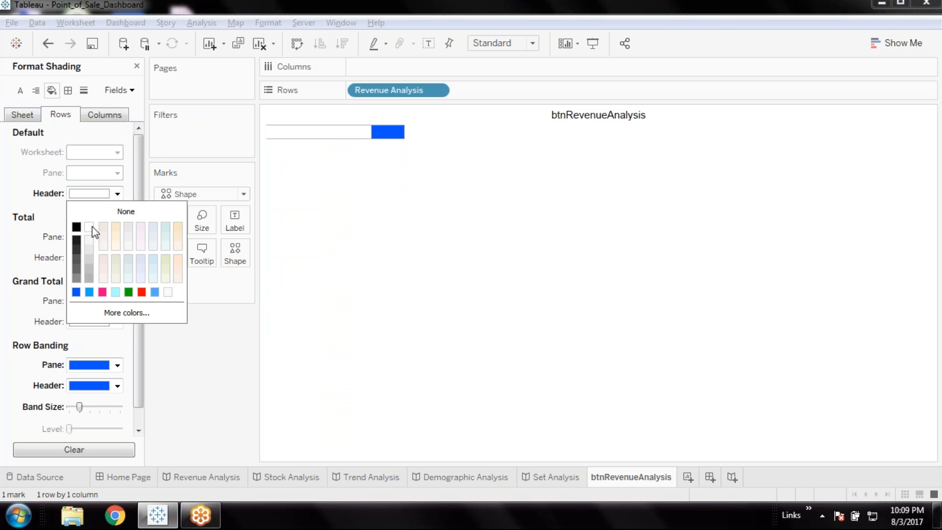
left_click(75, 292)
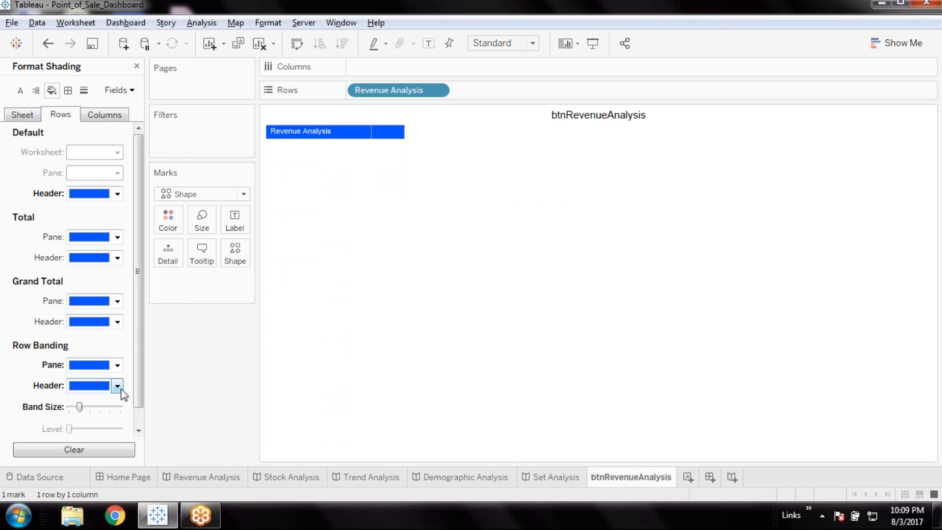
Set the default header shading and the Total pane shading for columns to white
left_click(99, 113)
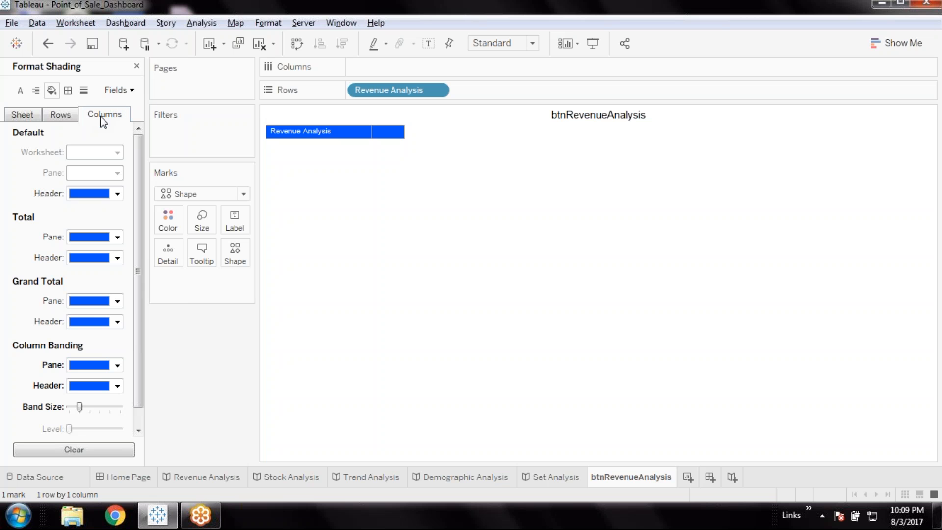
left_click(118, 193)
left_click(90, 228)
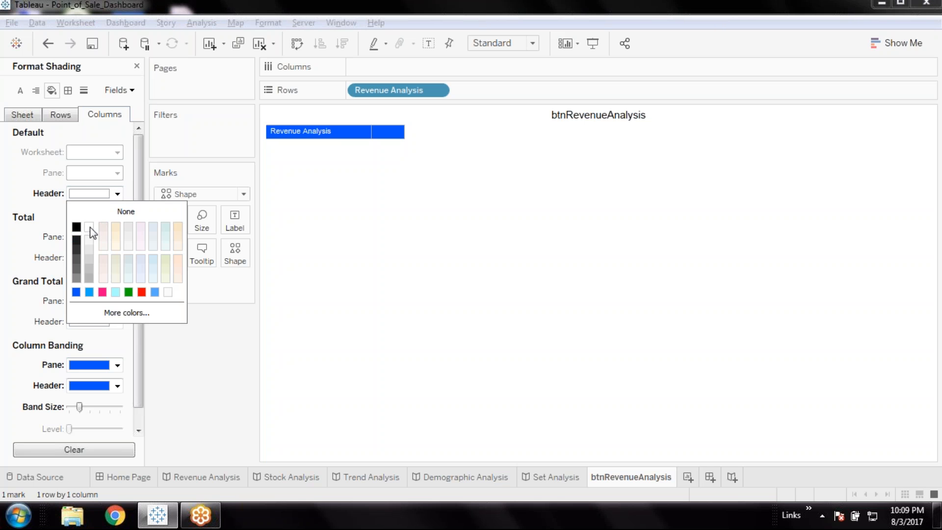
left_click(117, 237)
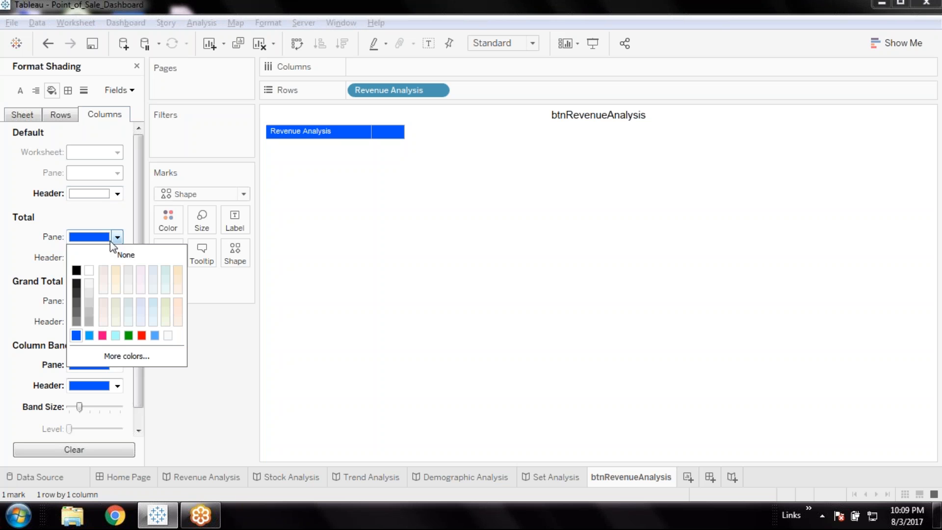
left_click(89, 270)
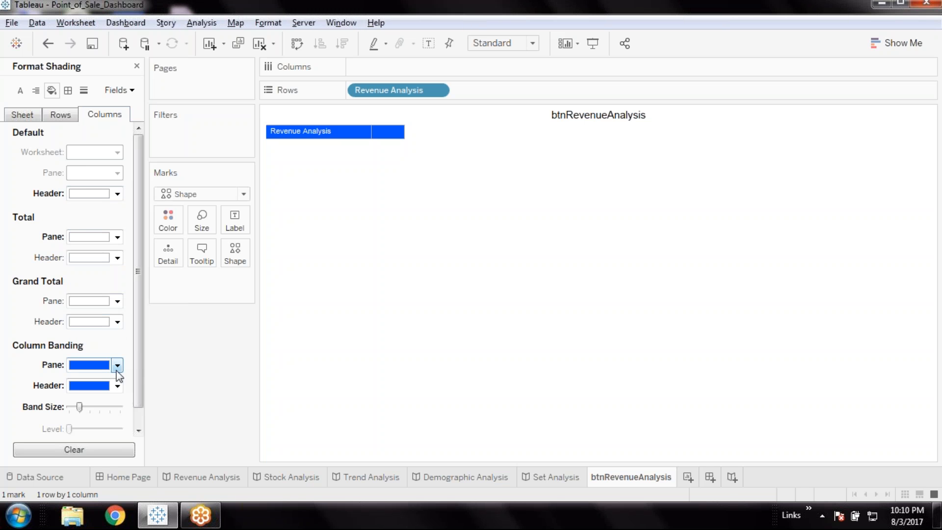
Remove the blue shading from the column banding pane and header
left_click(116, 365)
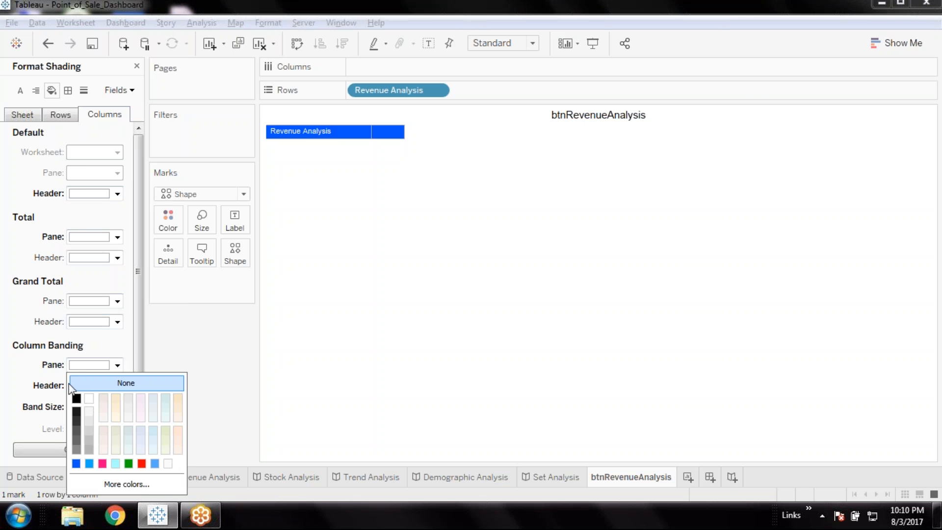
left_click(121, 384)
left_click(117, 386)
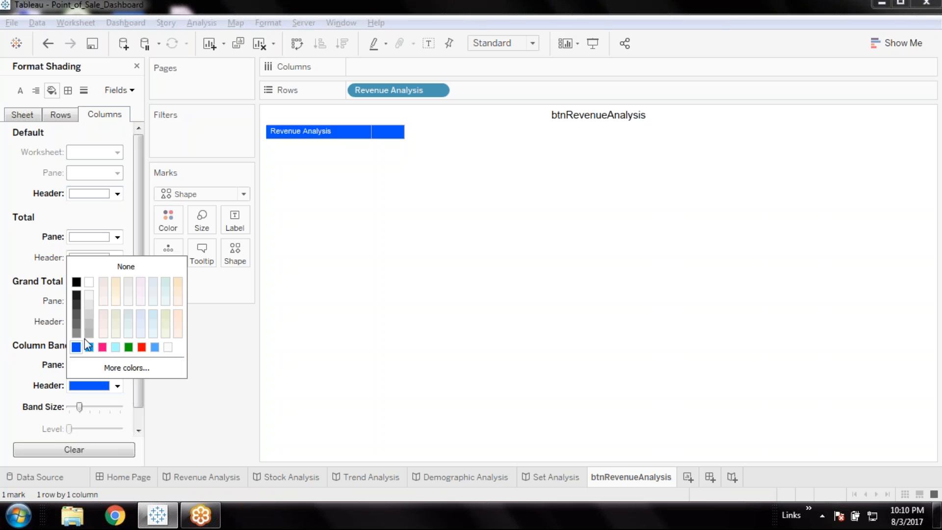
left_click(88, 270)
Set the sheet-level Grand Total header and pane shading to white
left_click(30, 118)
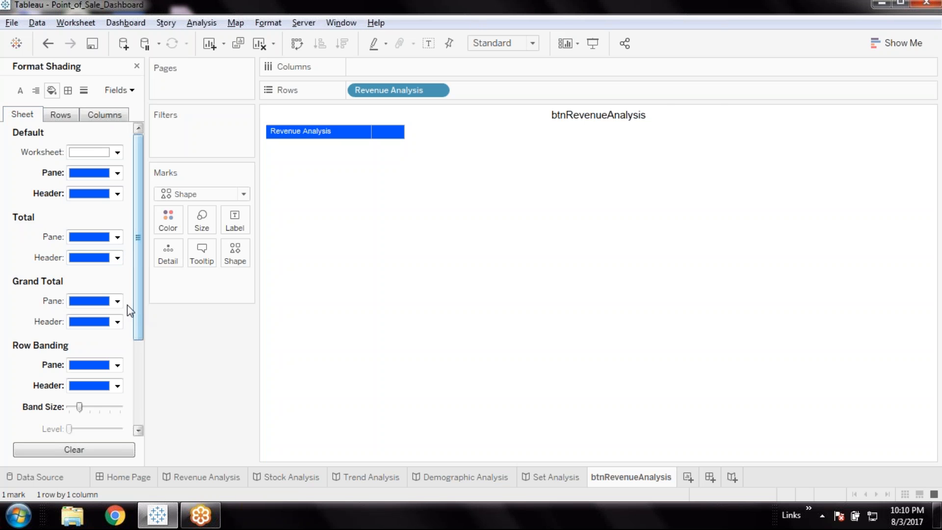
left_click(117, 321)
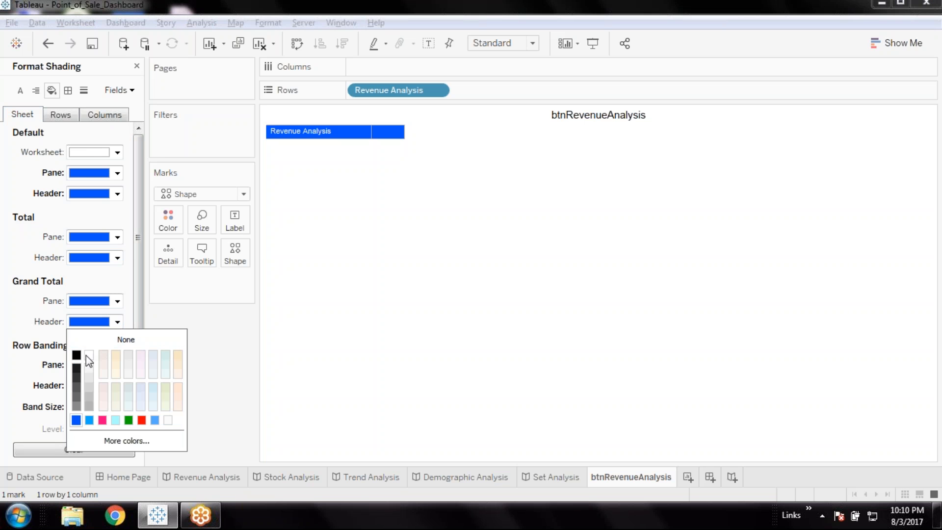
left_click(87, 356)
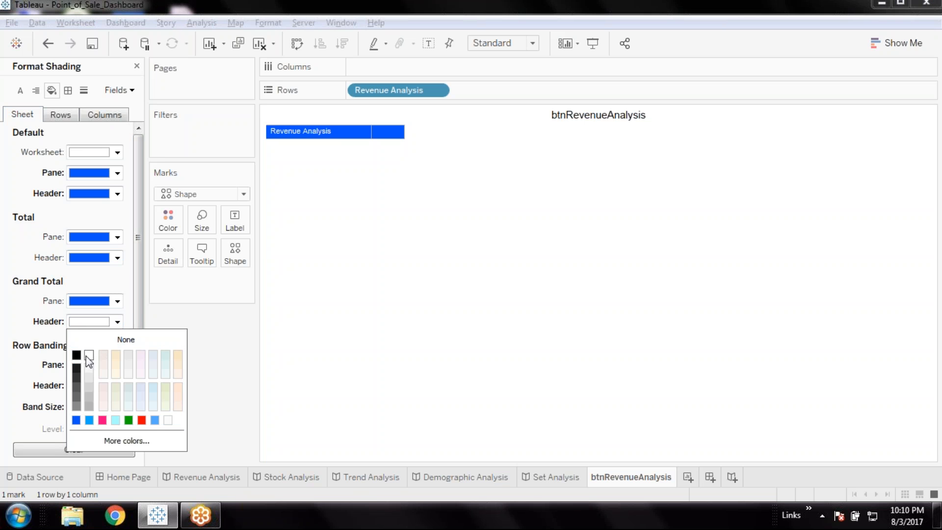
left_click(118, 301)
left_click(73, 319)
Set the sheet-level Total header and pane shading to white
left_click(118, 258)
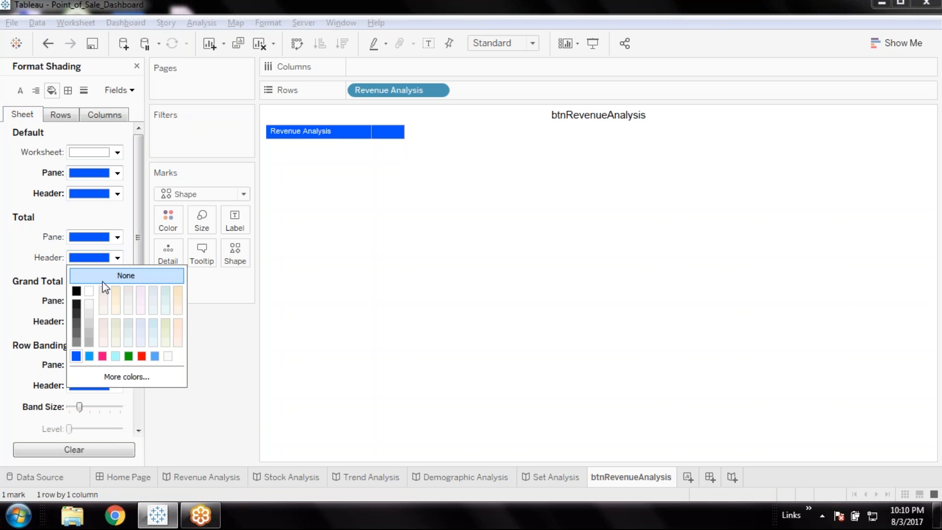
left_click(89, 291)
left_click(117, 237)
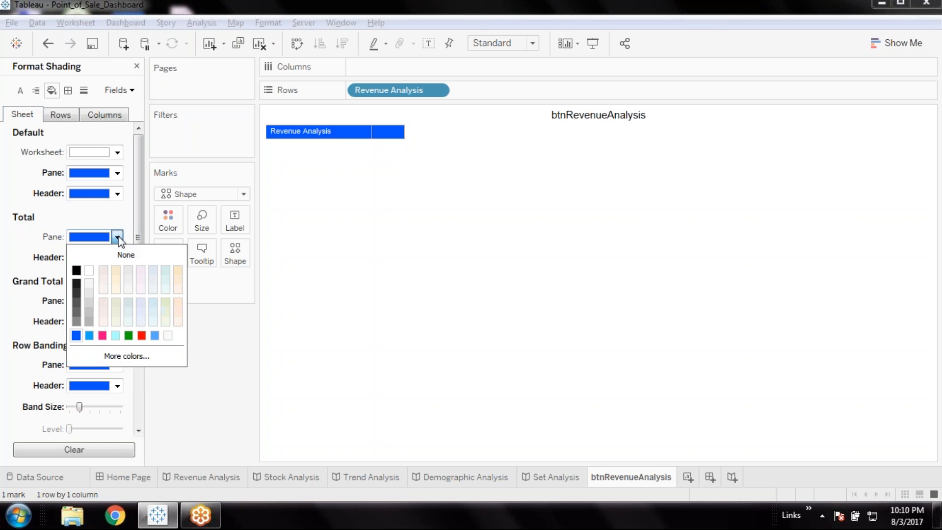
left_click(89, 272)
Set the row banding pane and header shading to white
left_click(118, 366)
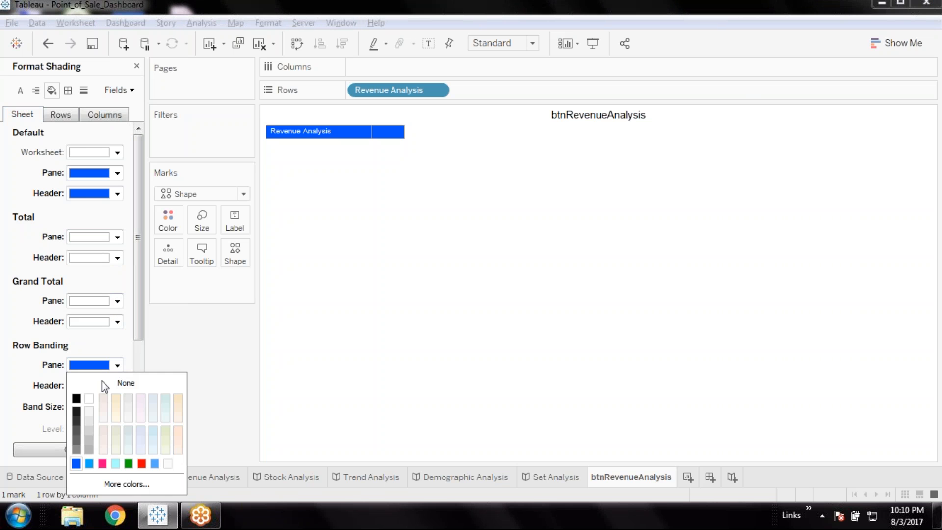
left_click(112, 398)
left_click(117, 386)
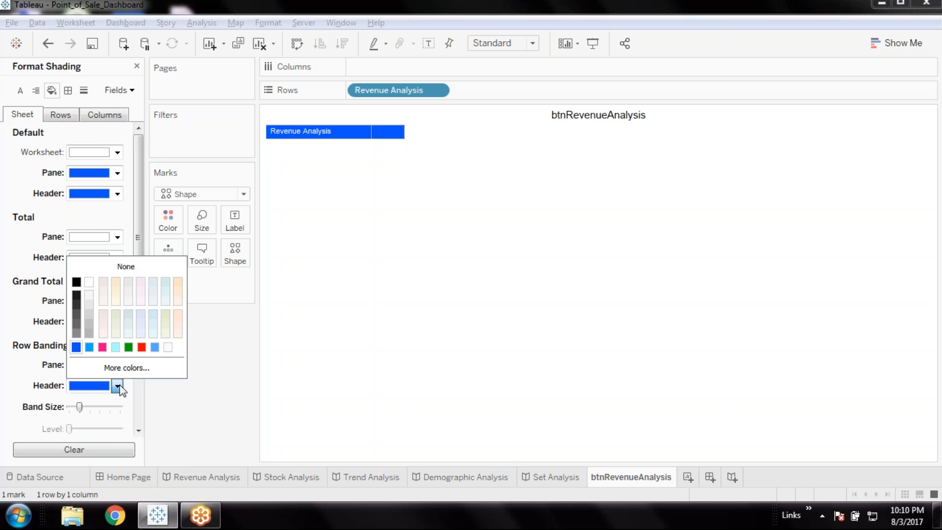
left_click(90, 282)
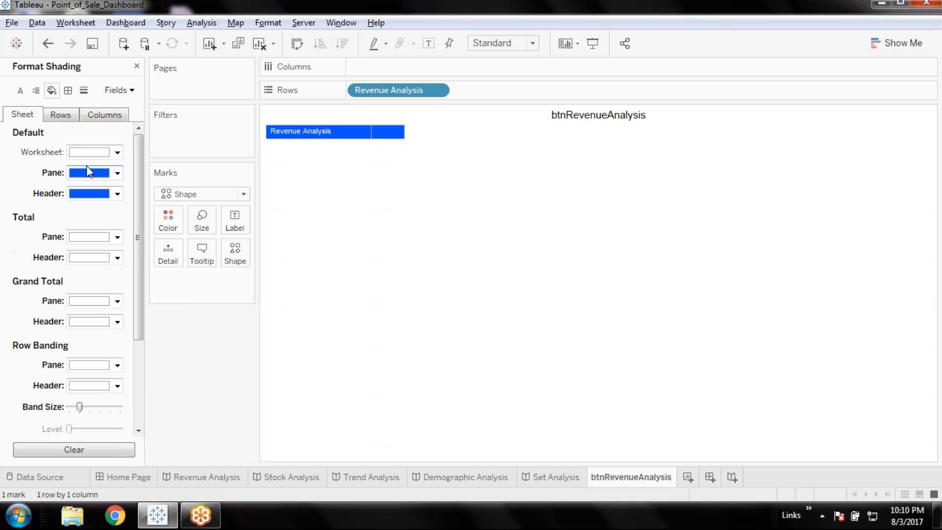
Try white as the default header shading for rows and restore it to blue
left_click(63, 116)
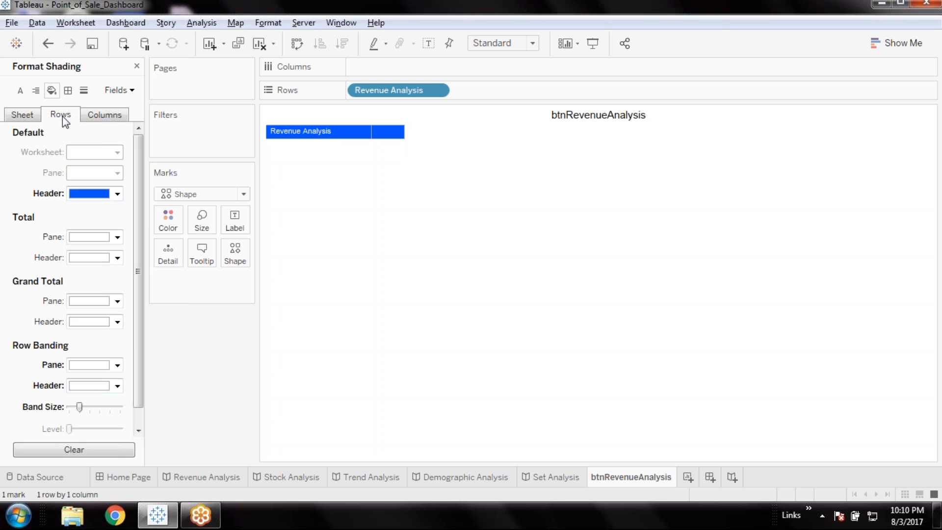
left_click(117, 194)
left_click(90, 227)
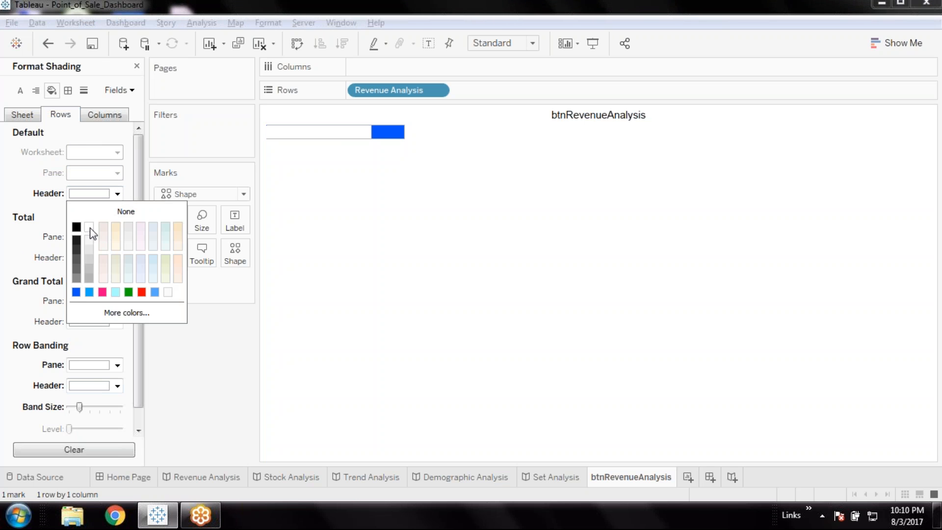
left_click(76, 292)
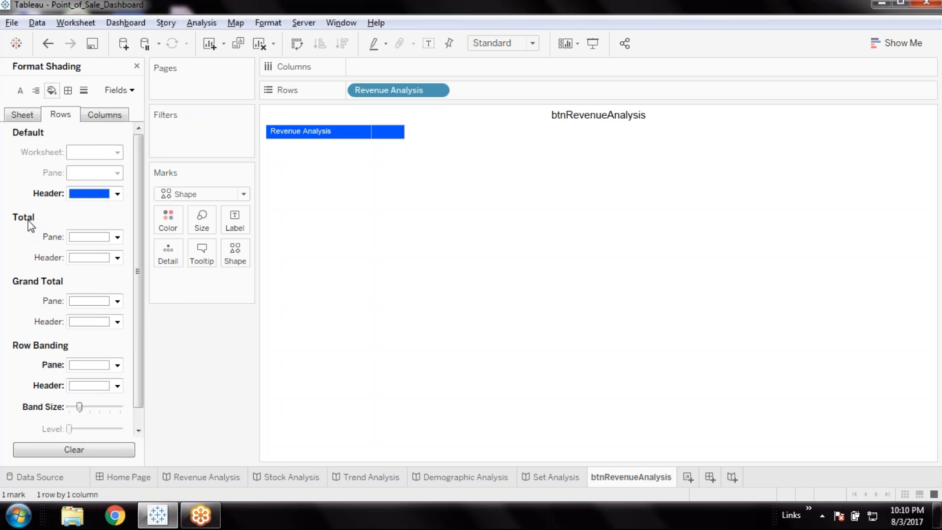
Try white as the sheet's default pane shading and restore it to the same blue as the header
left_click(91, 115)
left_click(17, 116)
left_click(116, 174)
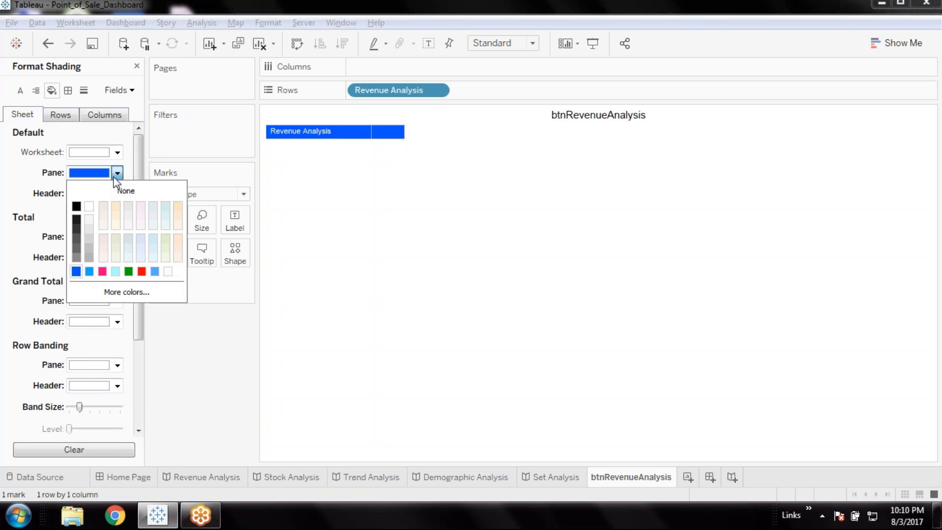
left_click(87, 206)
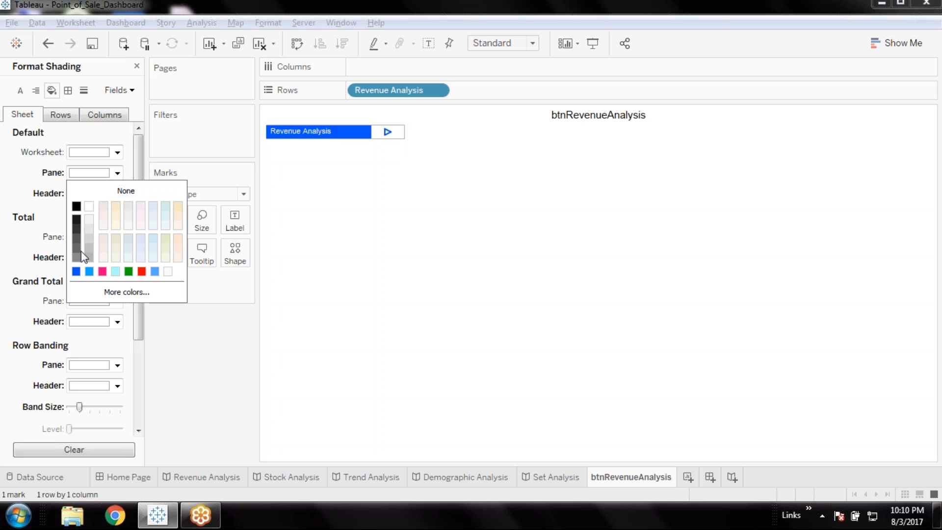
left_click(76, 271)
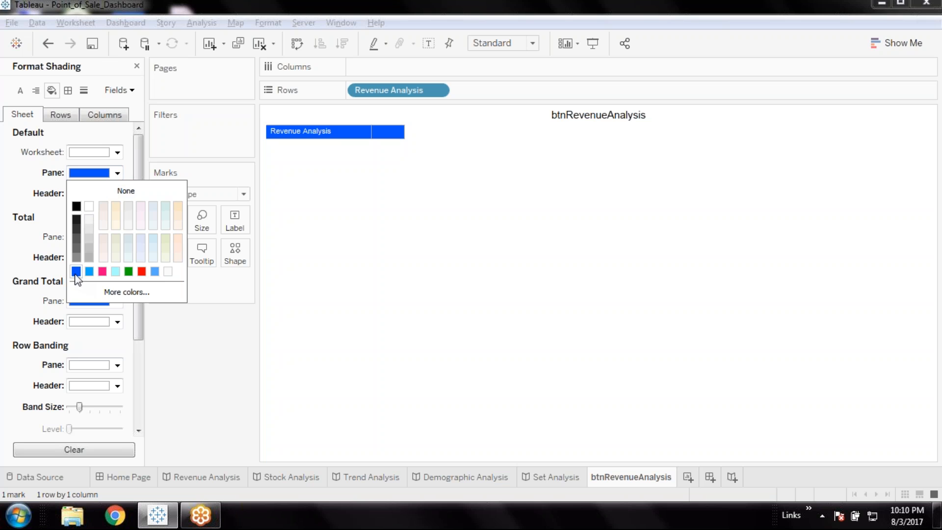
left_click(45, 192)
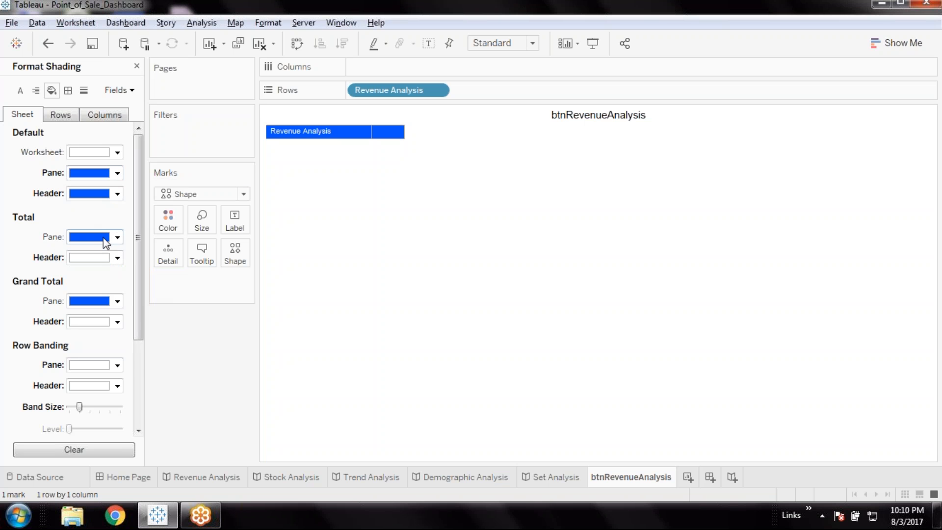
Set the sheet-level Total pane shading to white
left_click(118, 237)
left_click(90, 270)
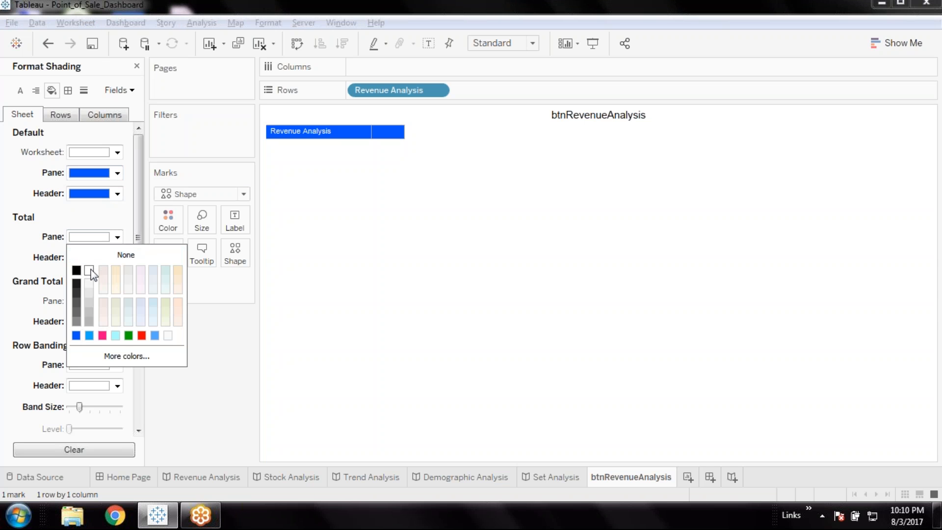
left_click(29, 262)
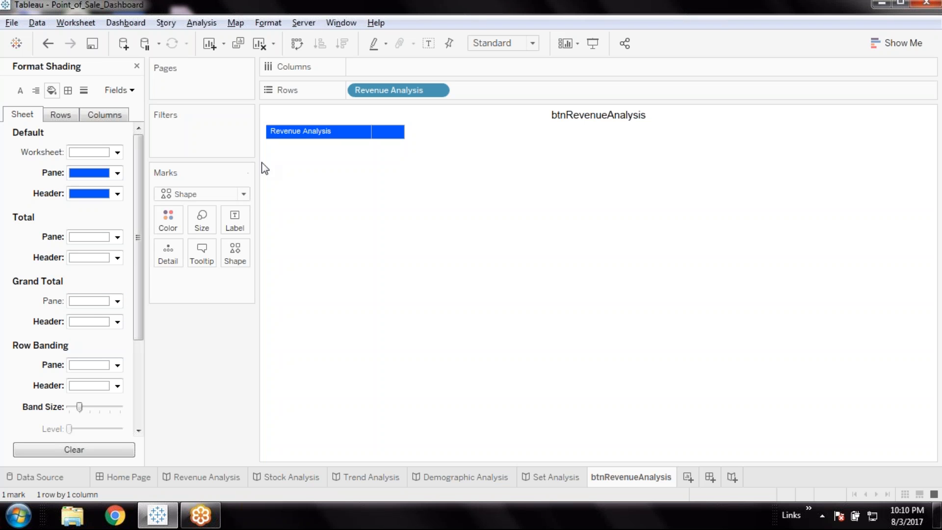
right_click(395, 131)
left_click(321, 259)
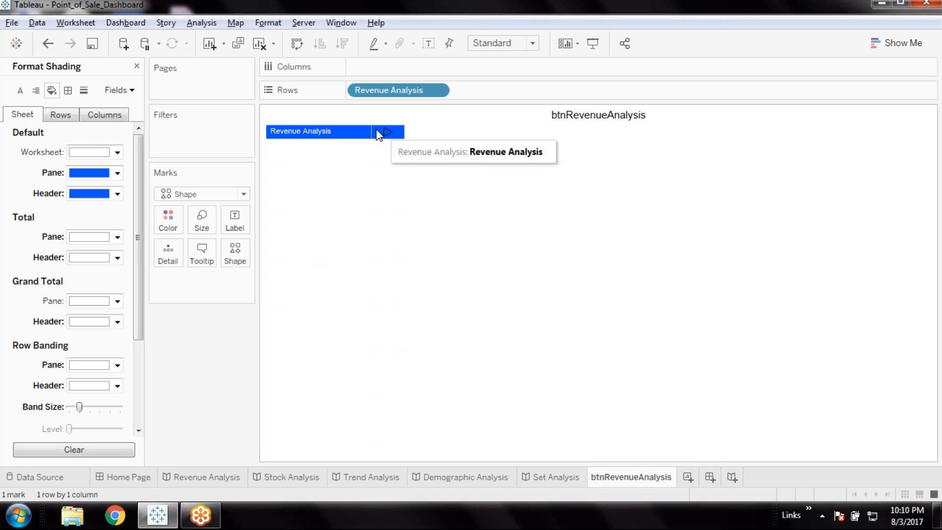
Change the sheet's default header and default pane shading to the lighter blue from the recent colors
left_click(117, 194)
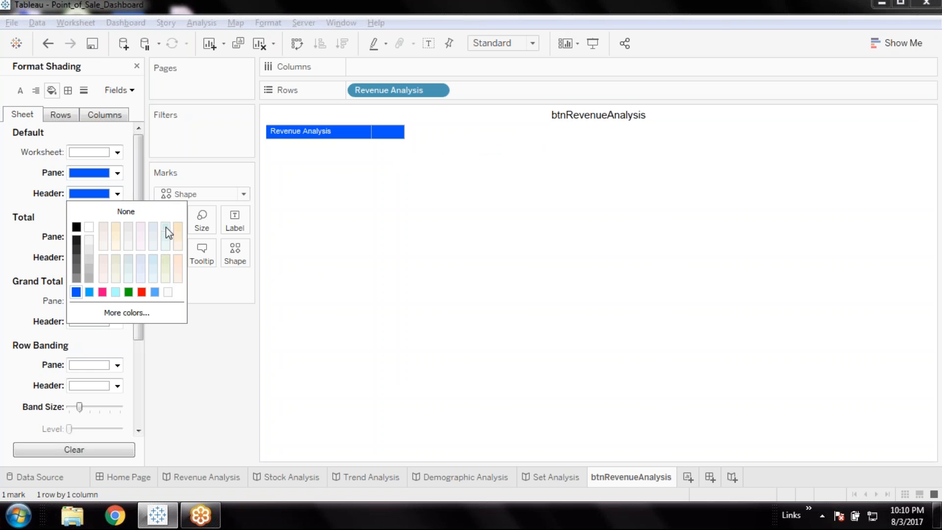
left_click(90, 292)
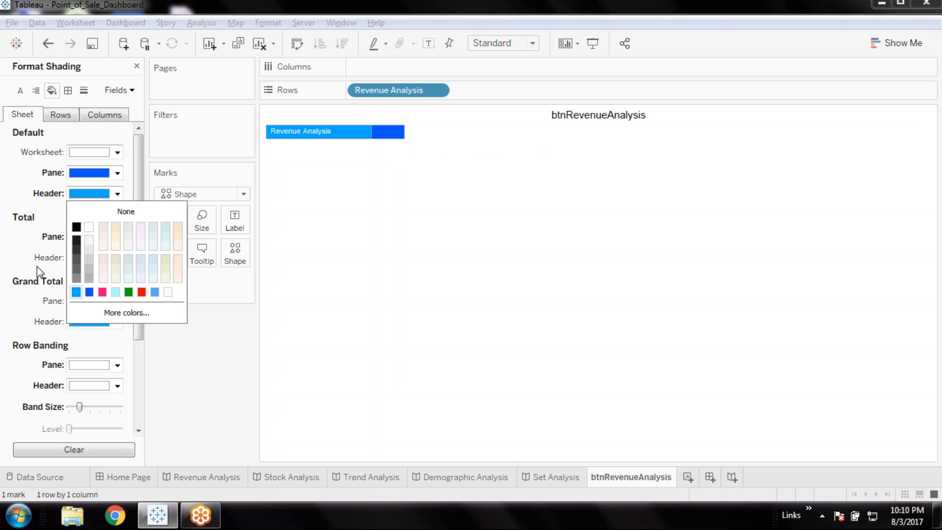
left_click(117, 173)
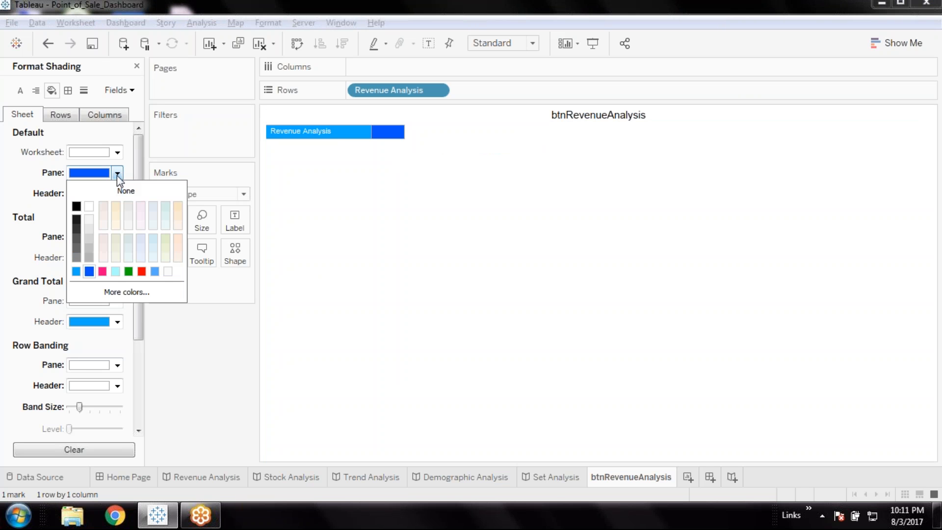
left_click(81, 272)
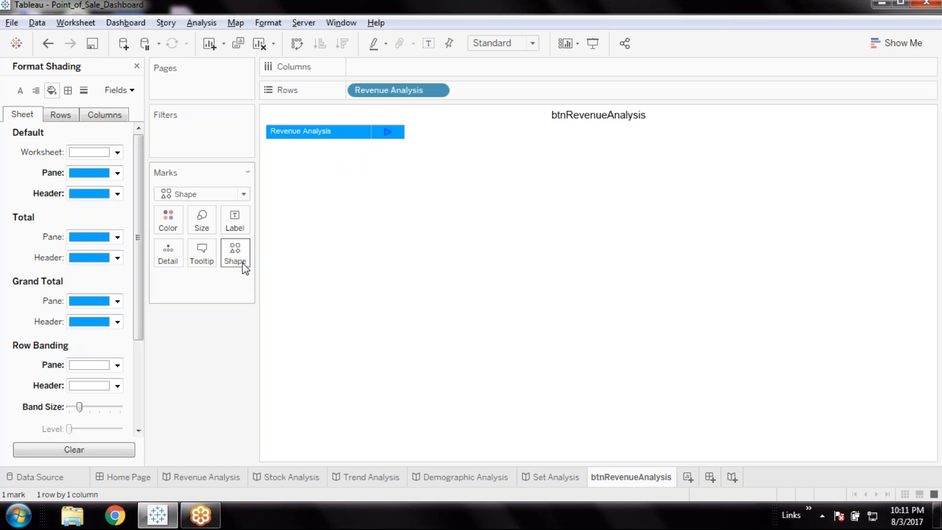
Try the filled right-pointing triangle as the mark's shape and restore the outlined right-pointing triangle
left_click(236, 253)
left_click(297, 325)
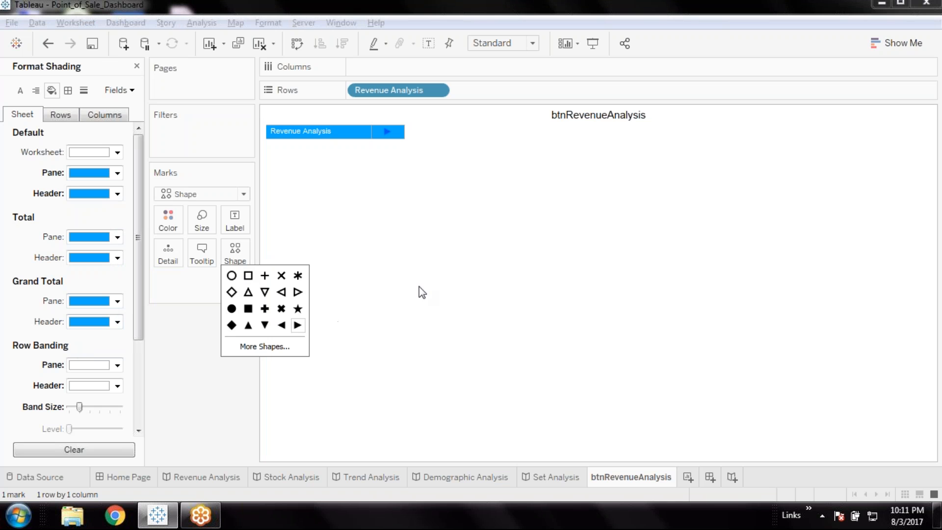
left_click(297, 292)
left_click(412, 257)
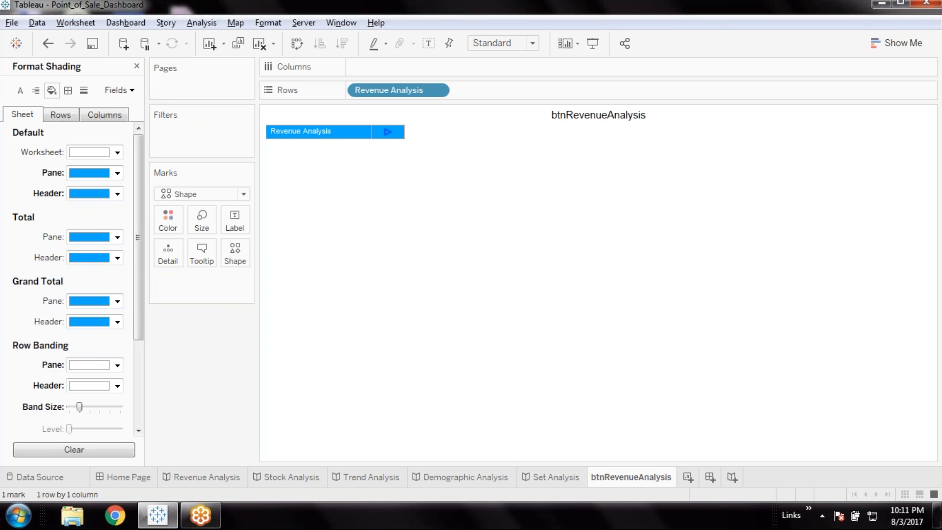
Save the workbook and close the shading format settings
left_click(91, 43)
left_click(137, 66)
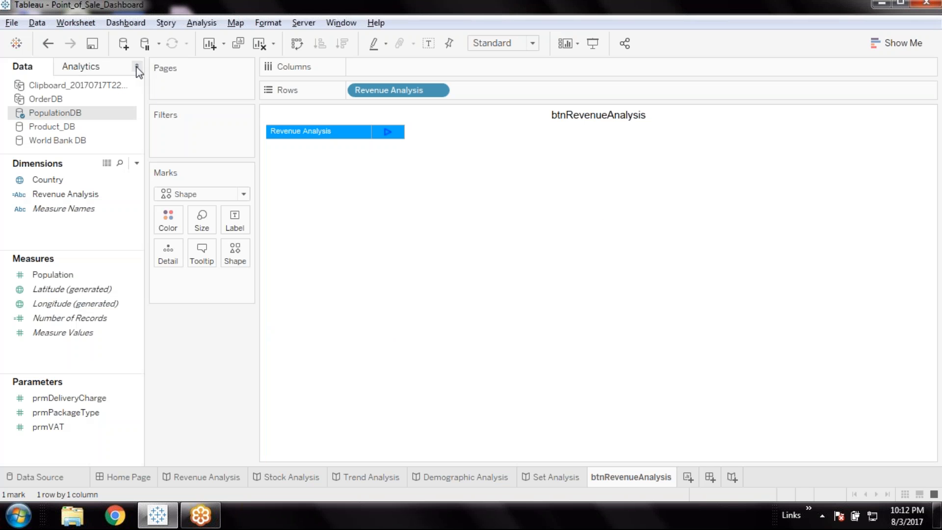
Hide the title of the btnRevenueAnalysis sheet on the Home Page dashboard
left_click(142, 478)
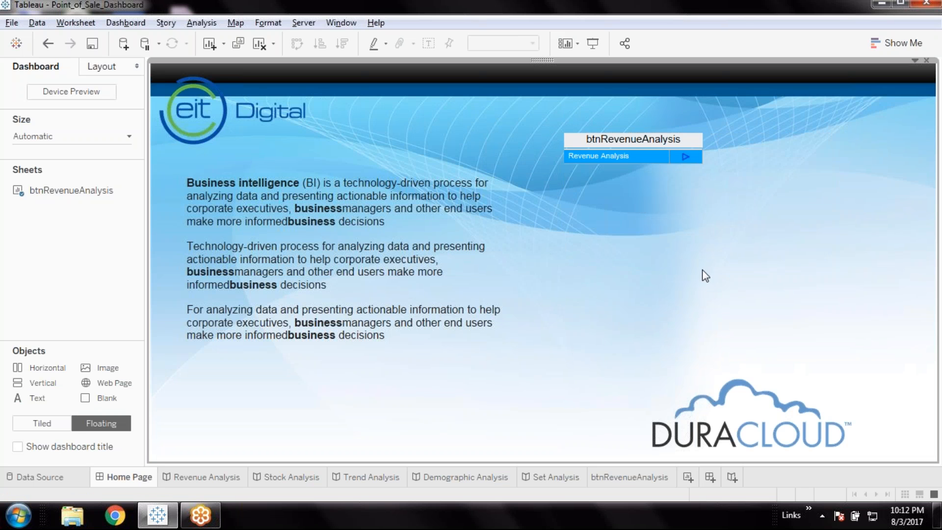
left_click(684, 156)
left_click(678, 172)
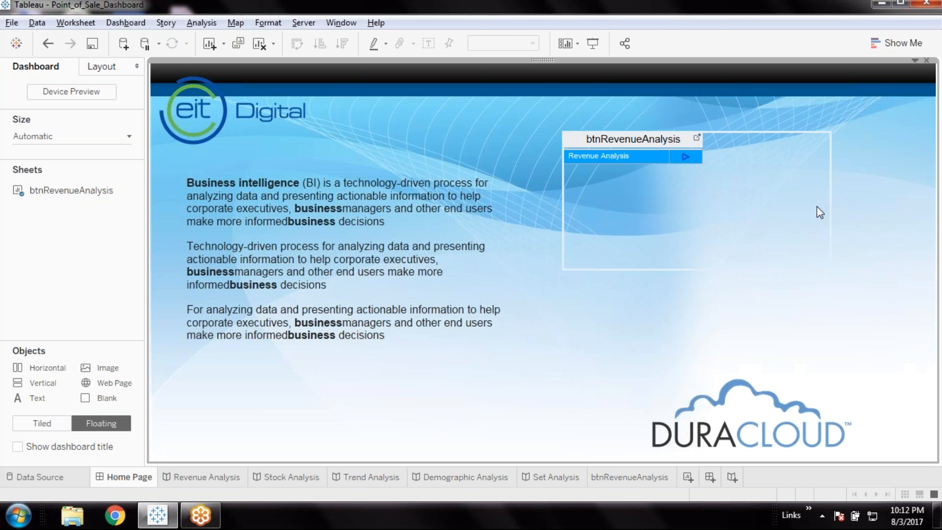
left_click(803, 216)
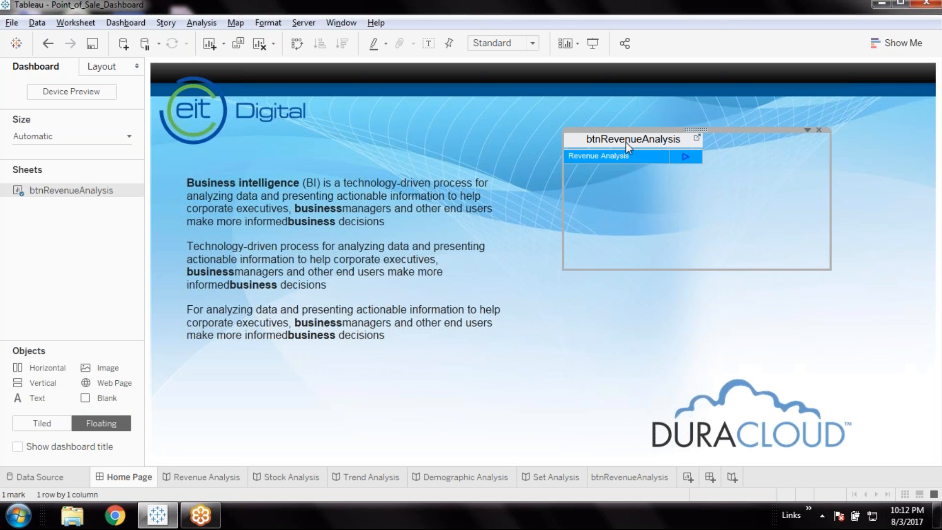
right_click(643, 143)
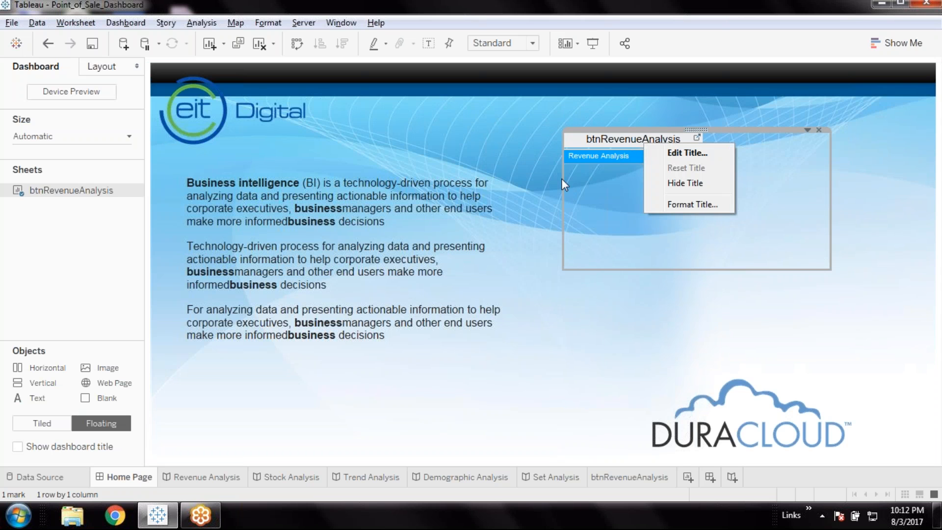
left_click(702, 183)
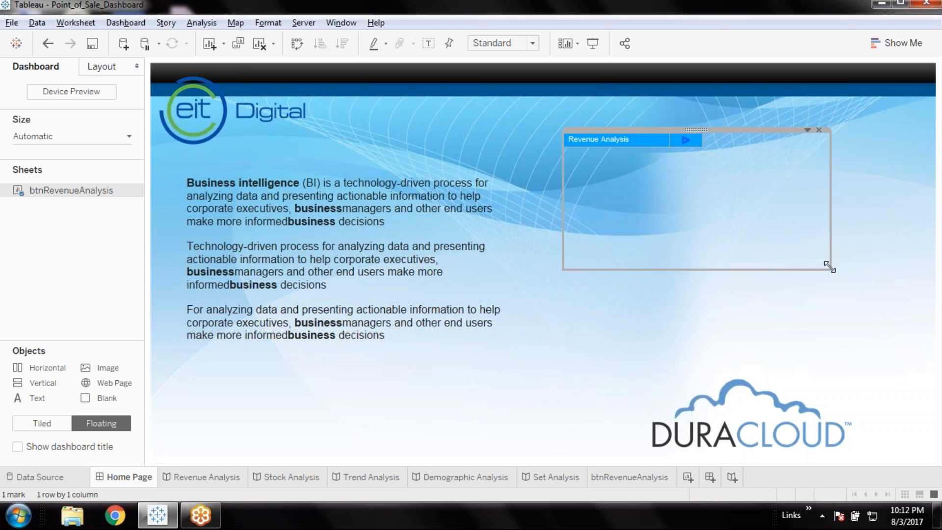
Shrink the floating btnRevenueAnalysis container close around its button and move it right and slightly down on the dashboard
left_click_drag(829, 266, 743, 163)
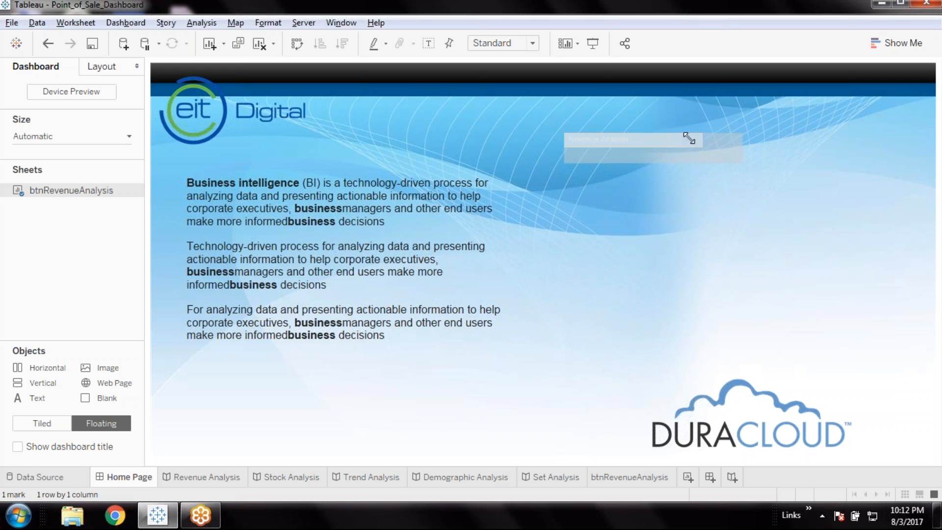
left_click_drag(652, 129, 821, 181)
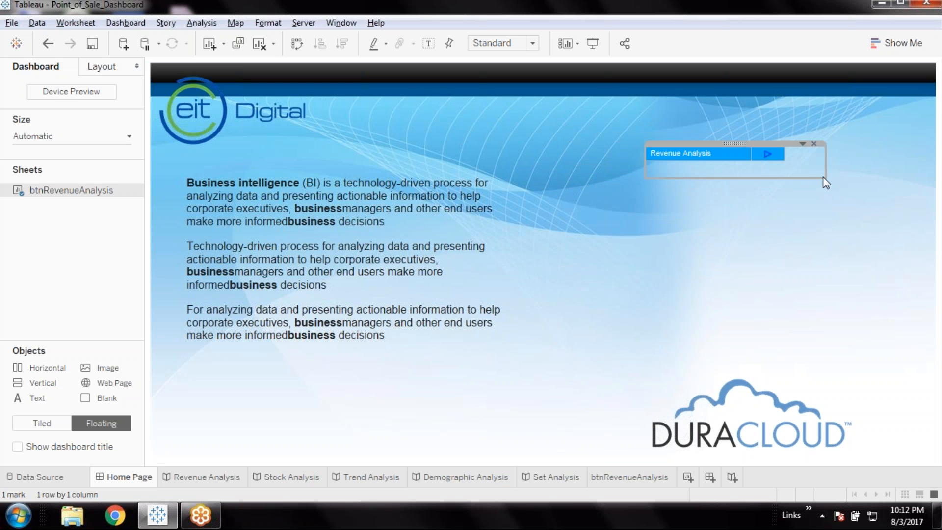
Set the fit of the btnRevenueAnalysis sheet on the dashboard to Entire View
left_click(802, 143)
mouse_move(764, 188)
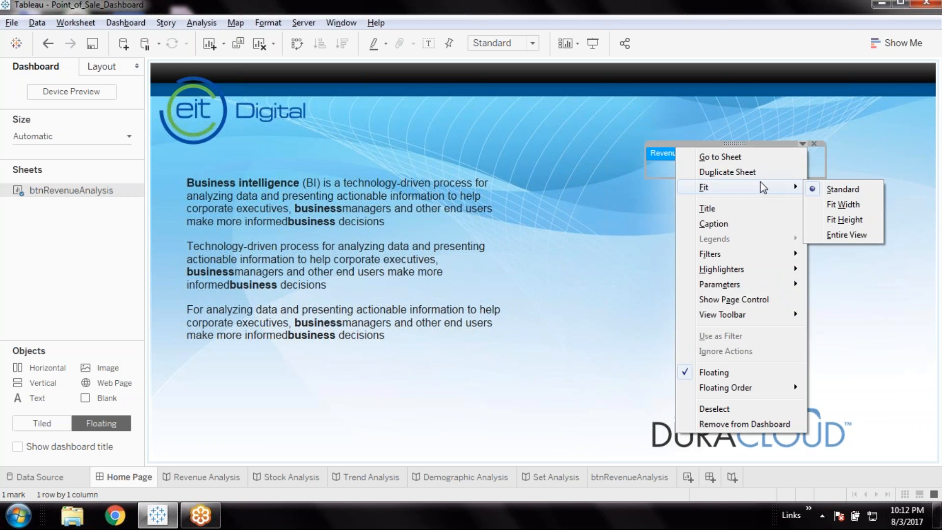
left_click(870, 235)
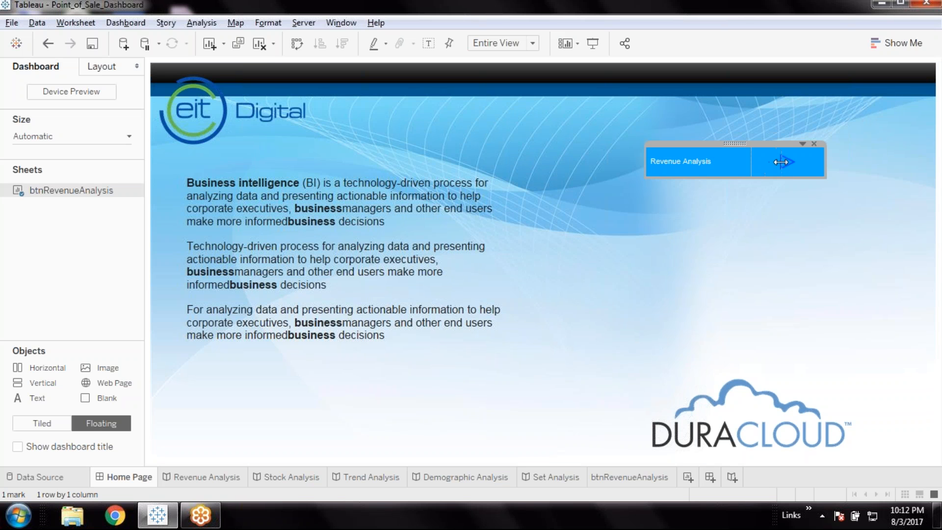
Widen the label column of the Revenue Analysis button and reduce the height of its floating container
left_click_drag(780, 162, 784, 167)
left_click_drag(771, 177, 769, 169)
left_click(848, 228)
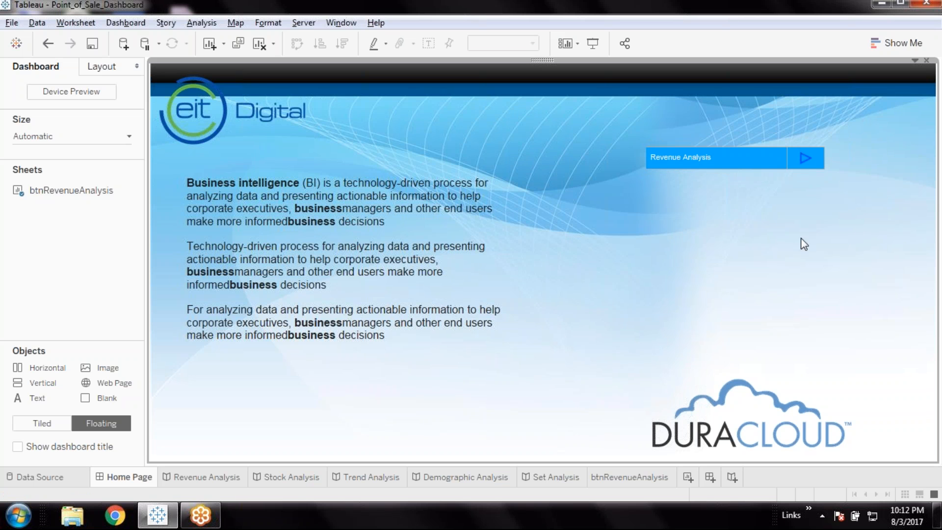
left_click(735, 156)
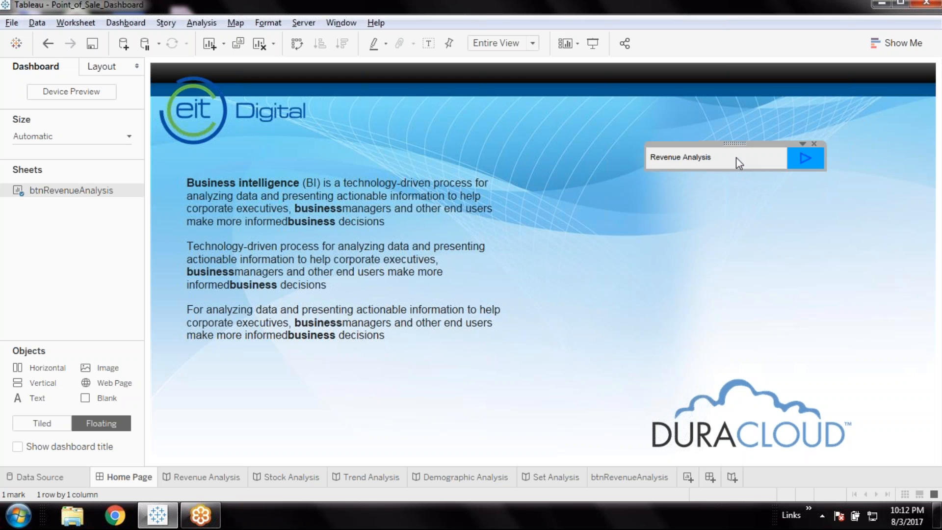
Set the title font size of the btnRevenueAnalysis worksheet to 14
left_click(648, 474)
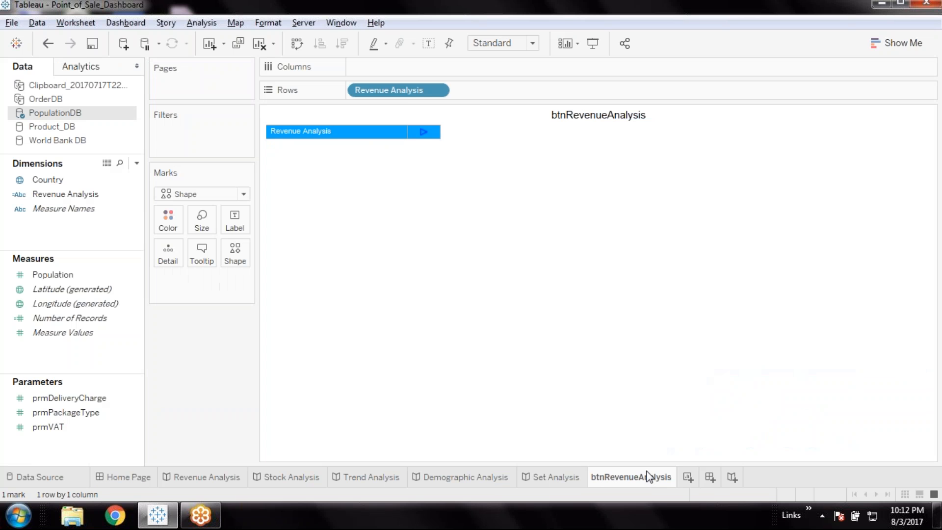
left_click(267, 22)
left_click(284, 86)
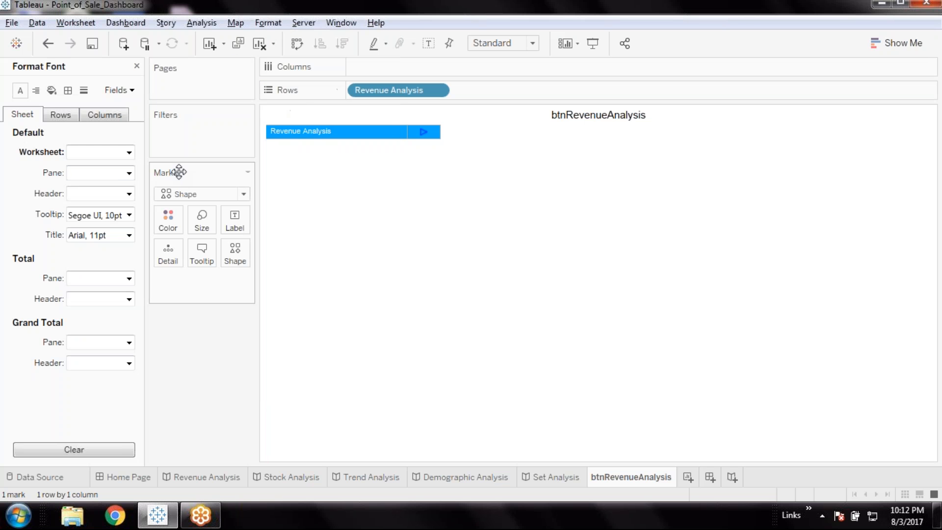
left_click(131, 235)
left_click(106, 275)
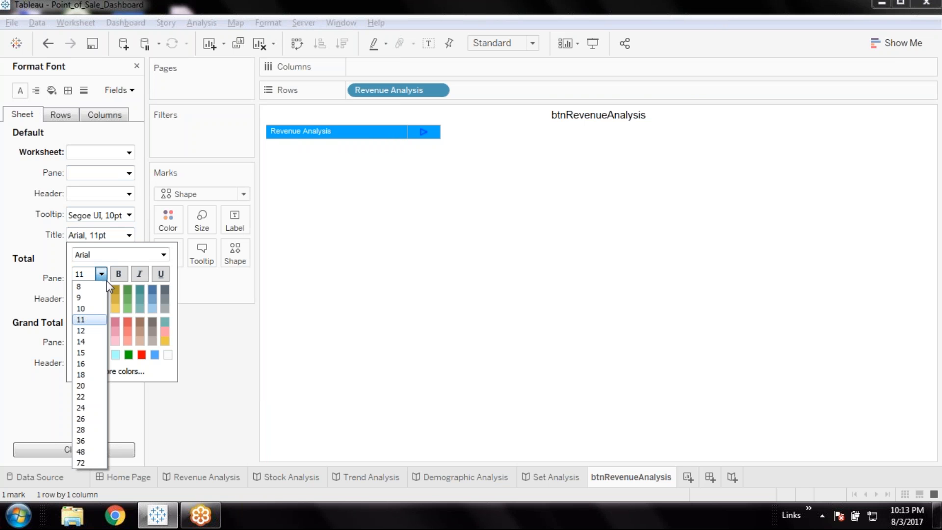
left_click(90, 342)
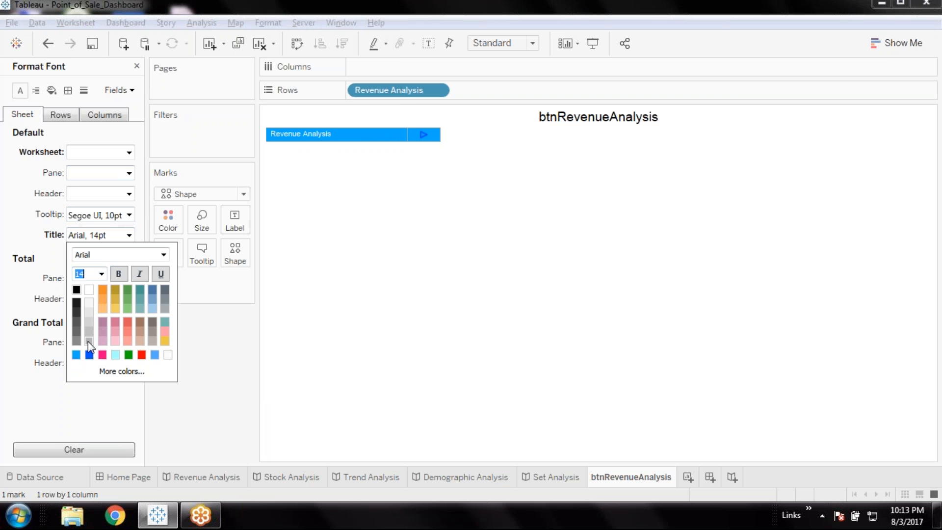
Try a font size of 12 for the worksheet title and restore it to 14
left_click(85, 274)
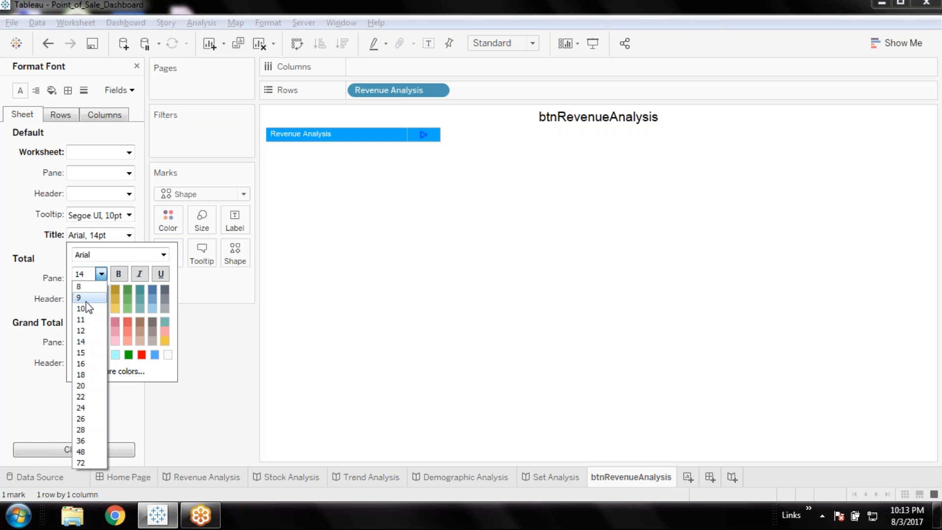
left_click(85, 331)
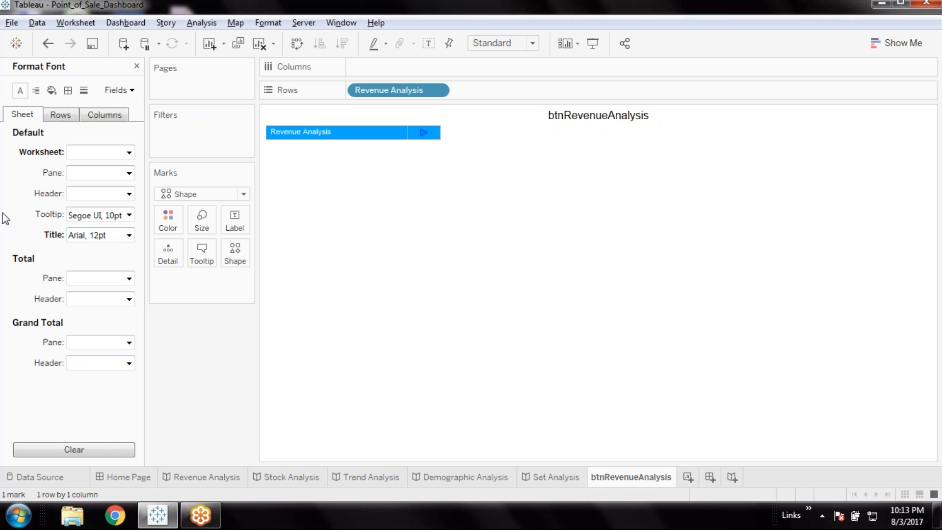
left_click(68, 120)
left_click(96, 116)
left_click(20, 117)
left_click(314, 135)
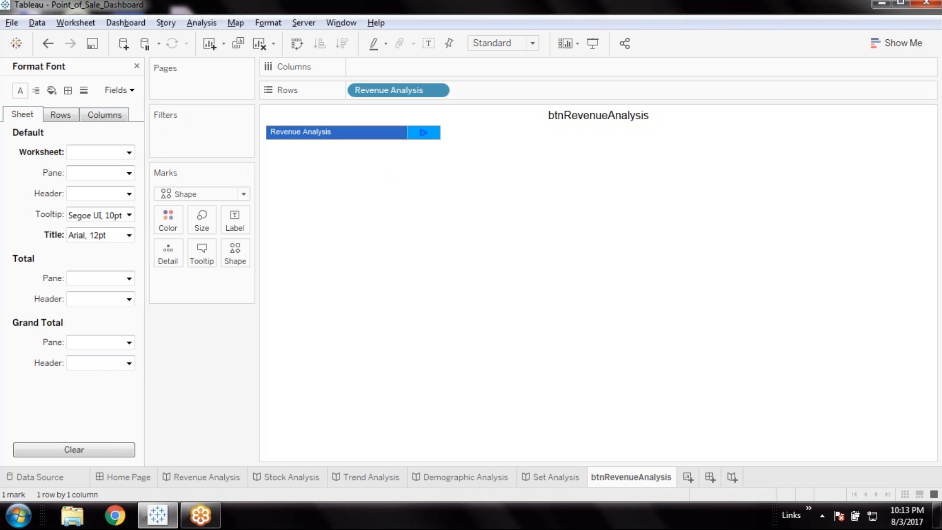
left_click(129, 235)
left_click(101, 273)
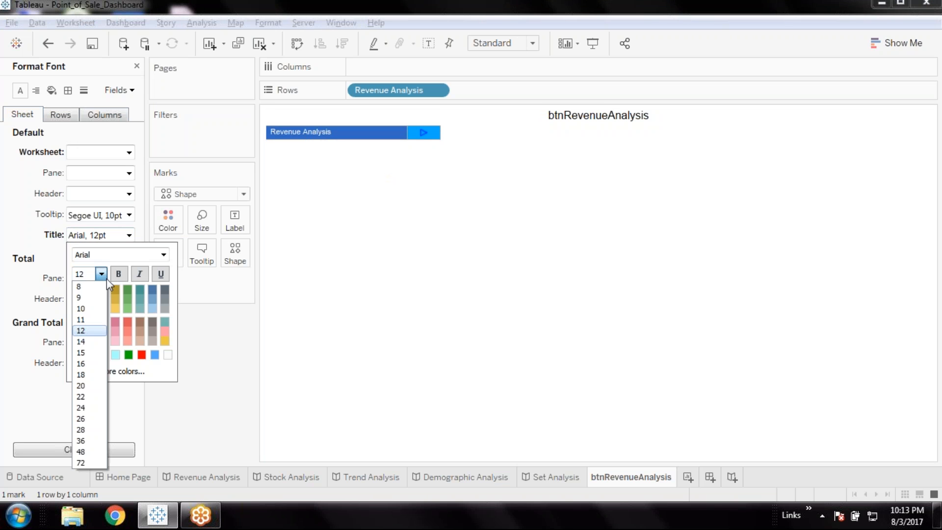
left_click(84, 340)
left_click(31, 228)
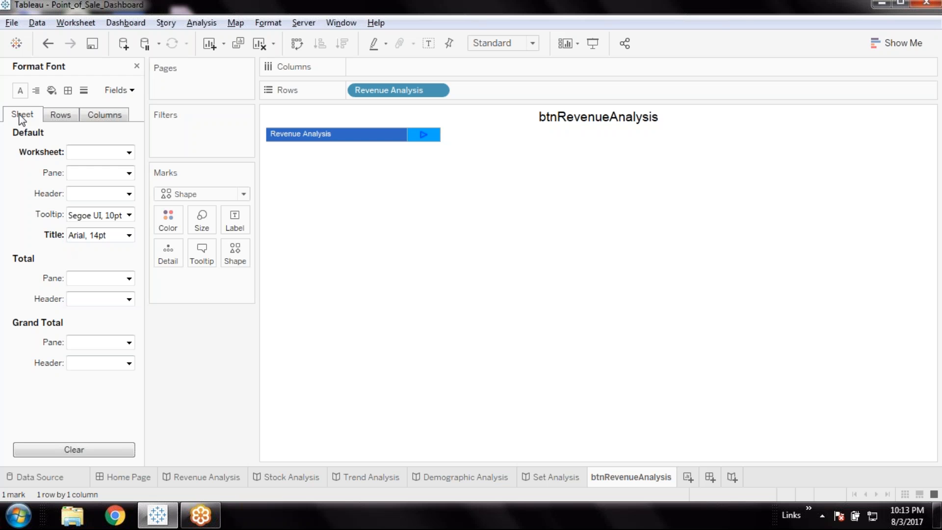
left_click(268, 22)
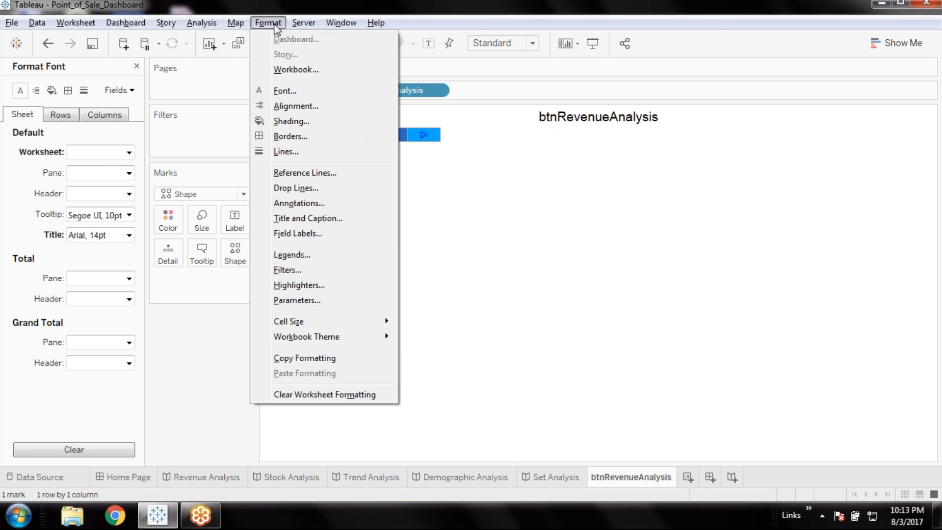
left_click(267, 22)
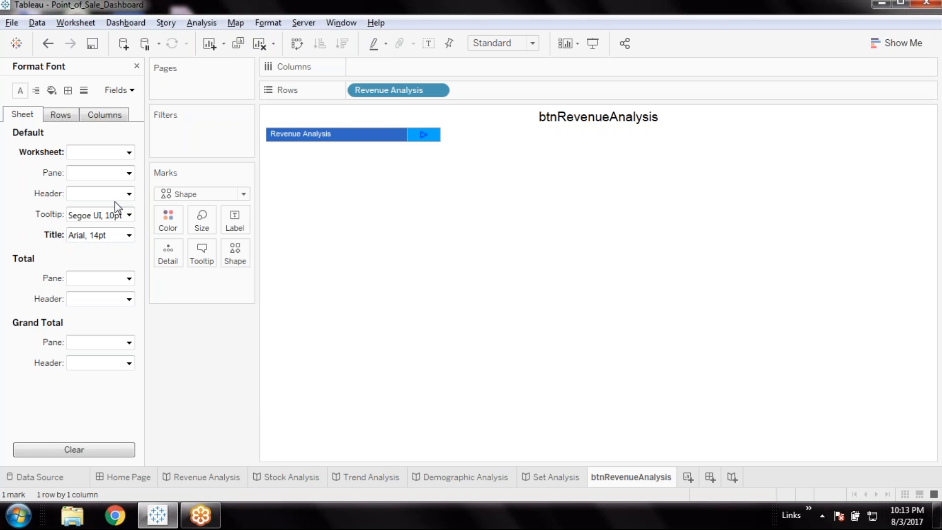
Set the worksheet's header font size to 12
left_click(129, 194)
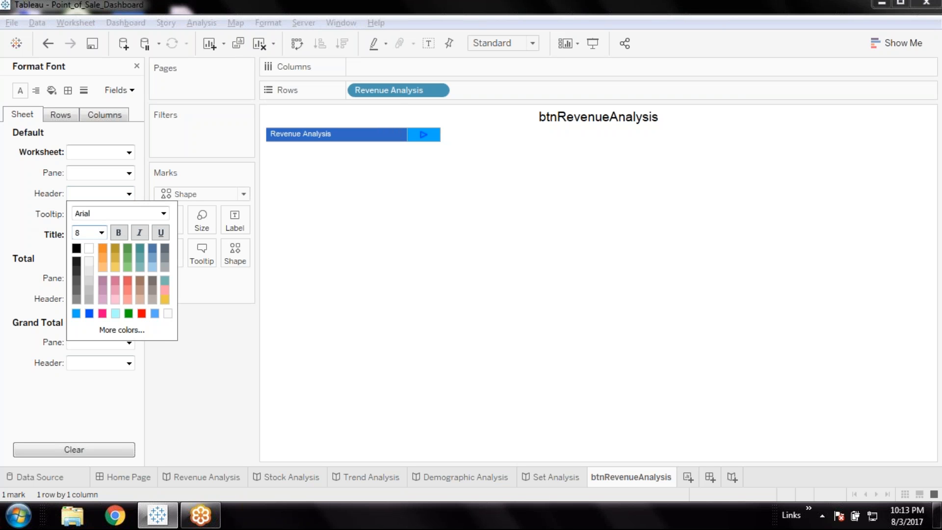
left_click(100, 233)
left_click(84, 288)
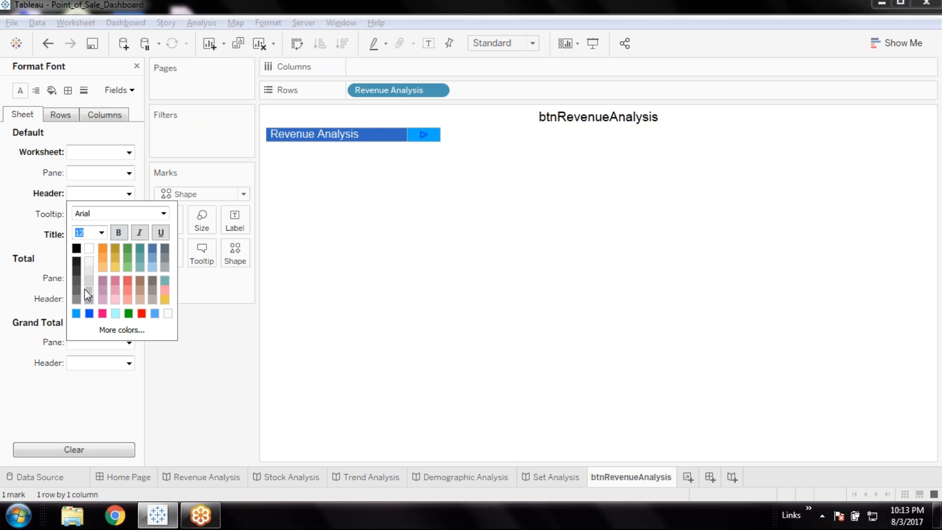
left_click(227, 361)
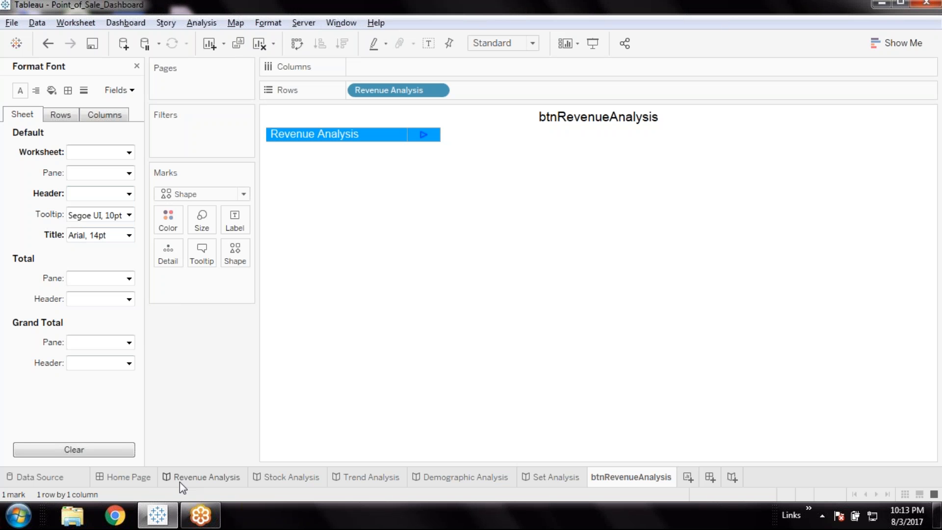
Go to the Home Page dashboard and check how the Revenue Analysis button looks when selected and deselected
left_click(140, 478)
left_click(682, 305)
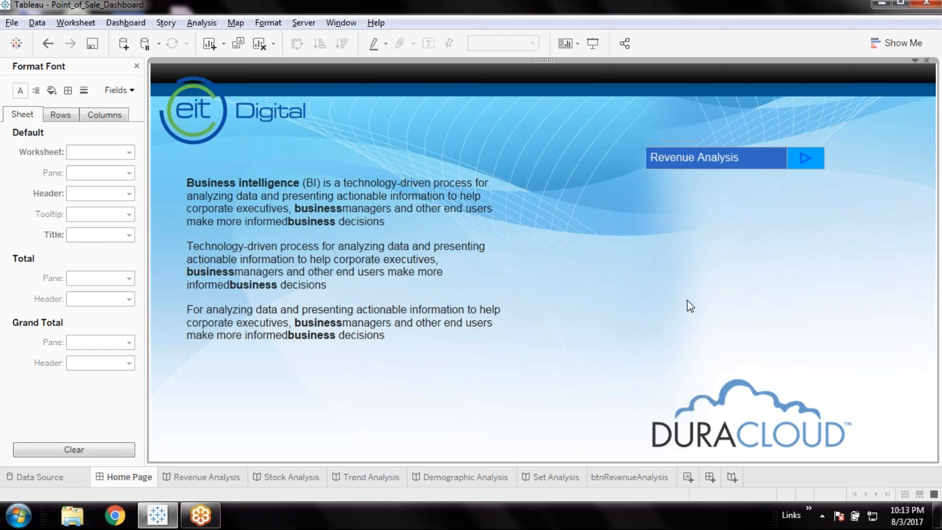
left_click(749, 165)
left_click(756, 159)
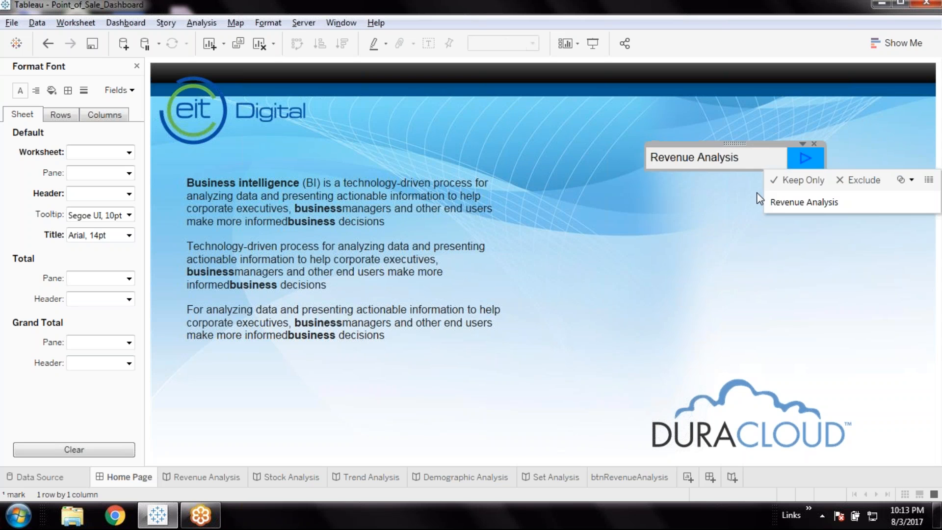
left_click(779, 258)
left_click(773, 161)
left_click(783, 250)
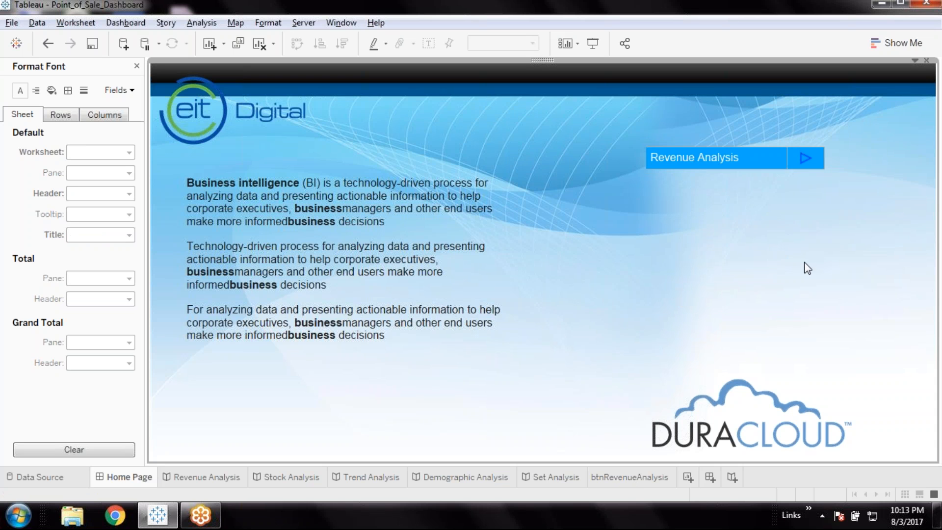
Narrow the Revenue Analysis button's label column and its floating container on the Home Page dashboard
left_click(798, 157)
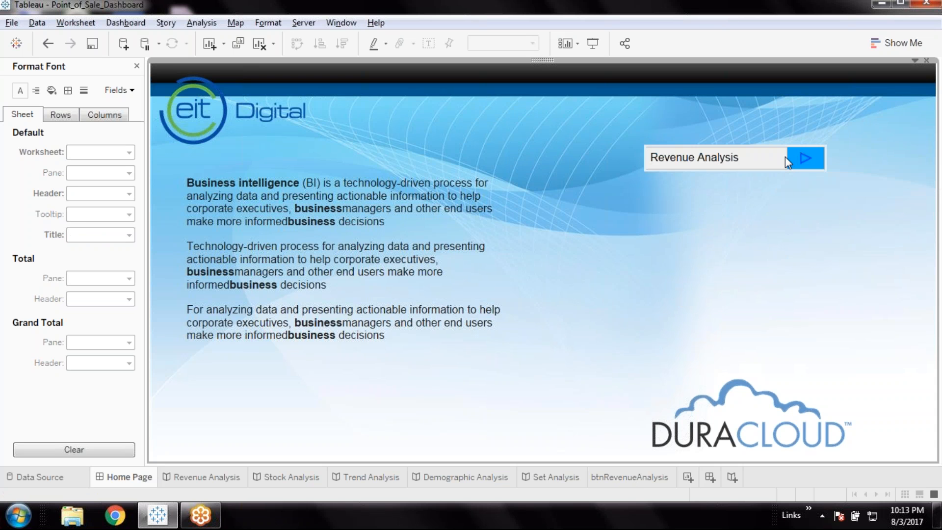
left_click(784, 158)
left_click_drag(768, 159, 806, 159)
left_click(755, 238)
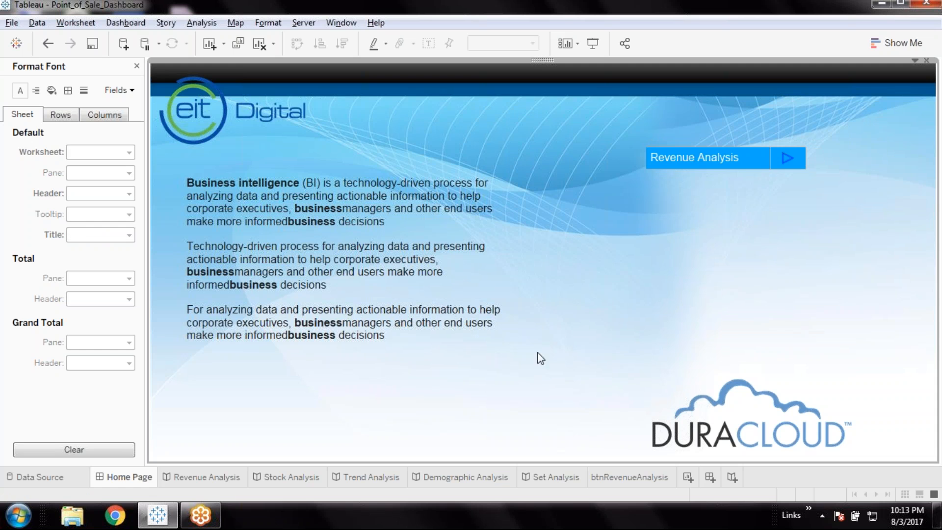
Set the title font color of the btnRevenueAnalysis worksheet to black and check the tooltip and row font settings
left_click(624, 480)
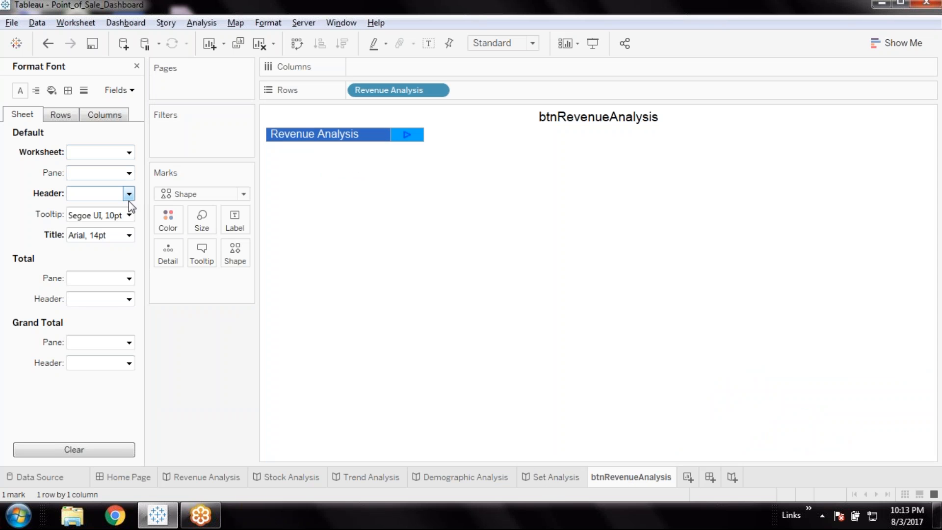
left_click(129, 233)
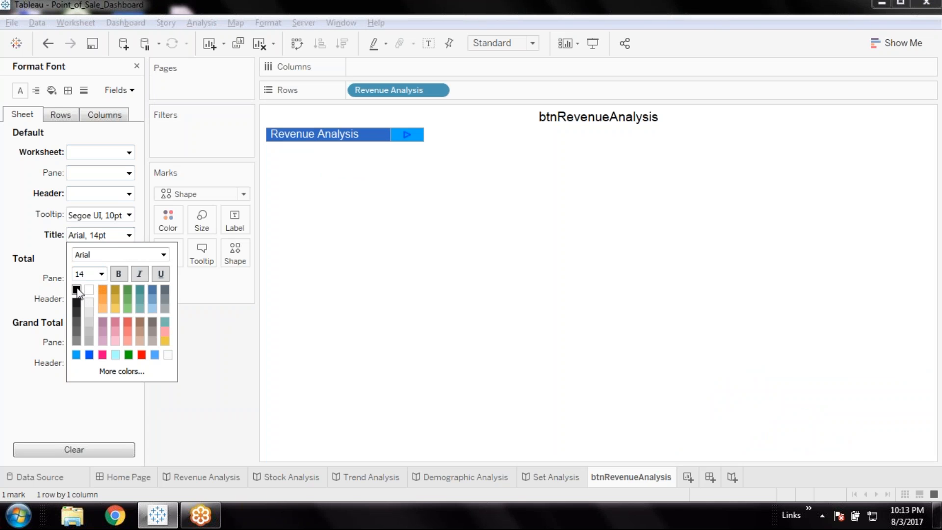
left_click(76, 289)
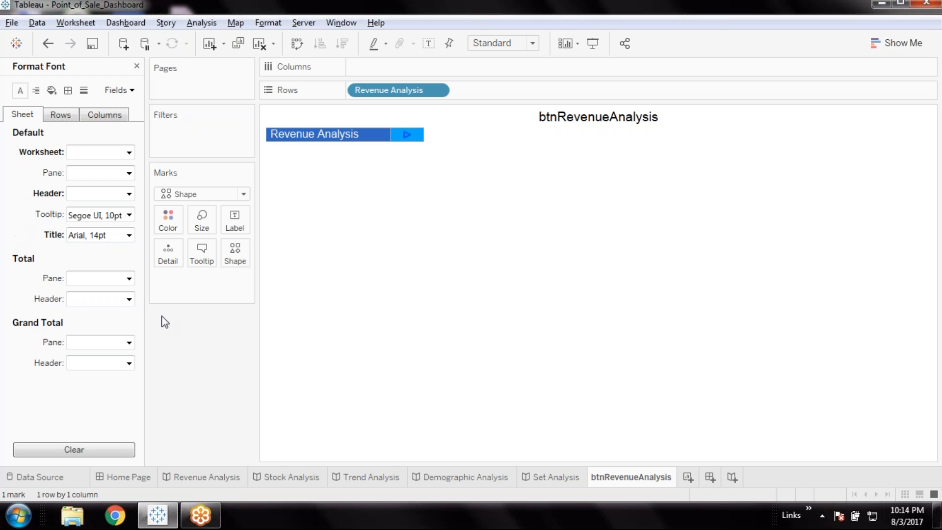
left_click(128, 216)
left_click(15, 224)
left_click(52, 114)
left_click(331, 134)
left_click(366, 191)
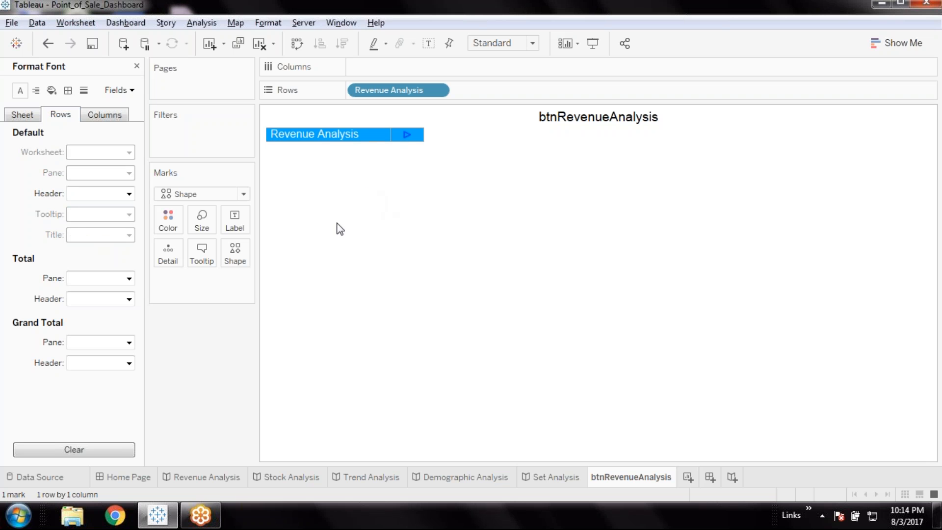
Check the button on the Home Page dashboard and reapply black to the btnRevenueAnalysis title font
left_click(22, 115)
left_click(128, 236)
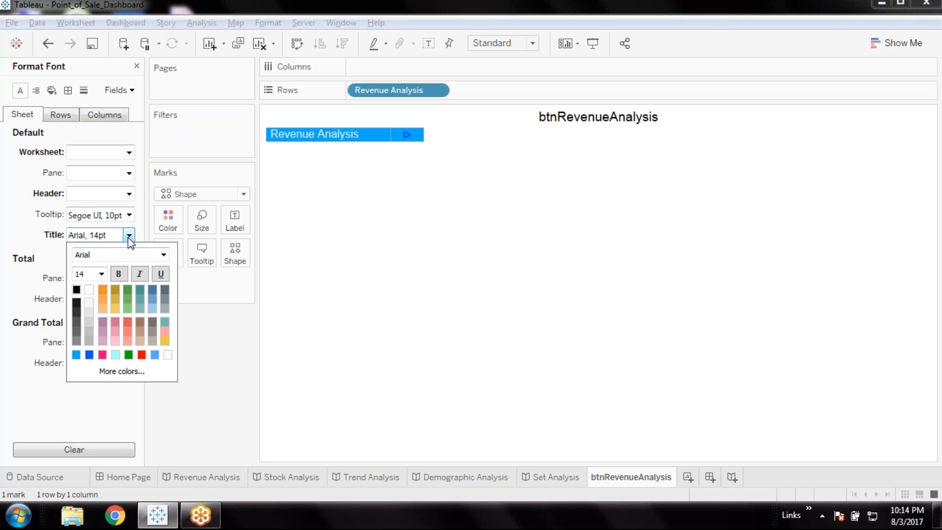
left_click(122, 480)
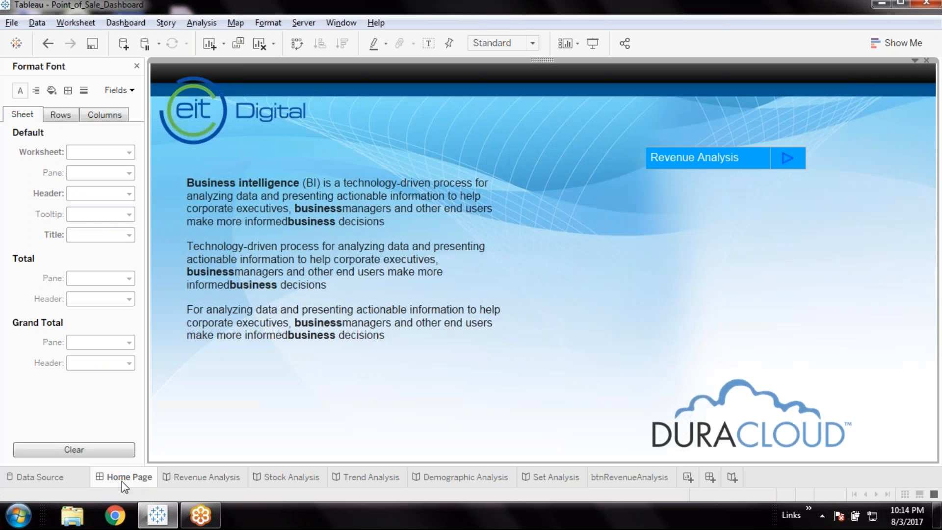
left_click(630, 478)
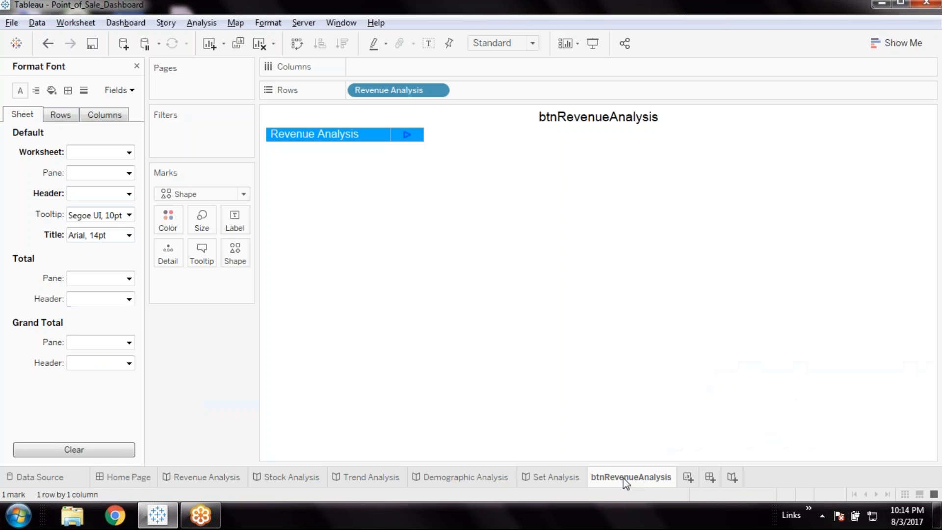
left_click(128, 237)
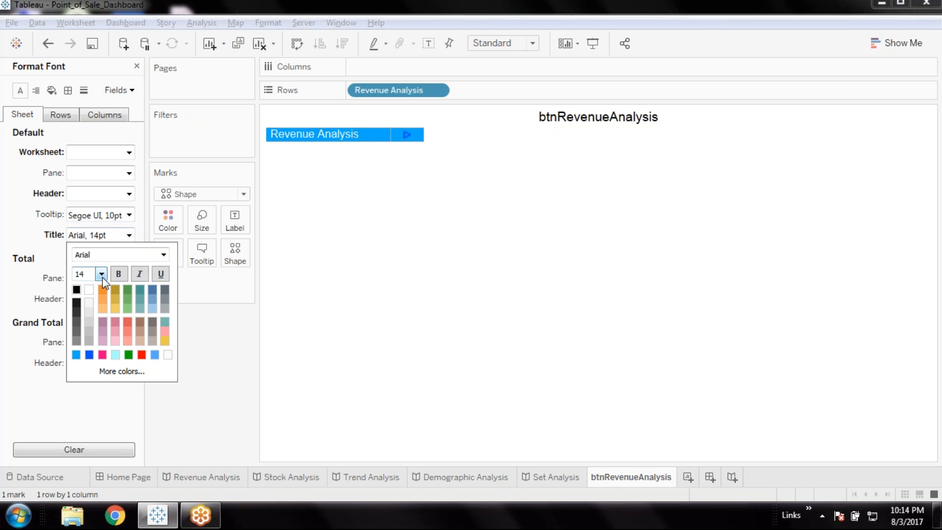
left_click(77, 291)
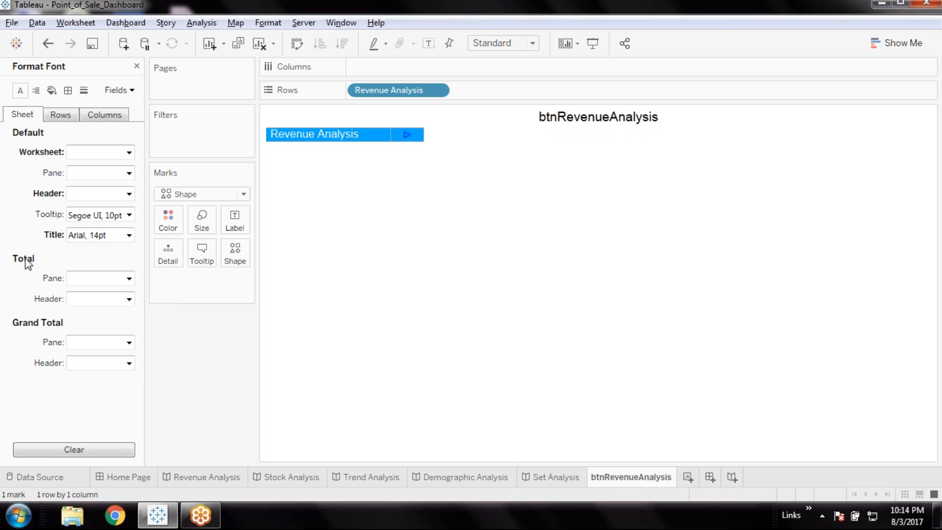
Try black as the font color of the Revenue Analysis header on the btnRevenueAnalysis worksheet
right_click(375, 143)
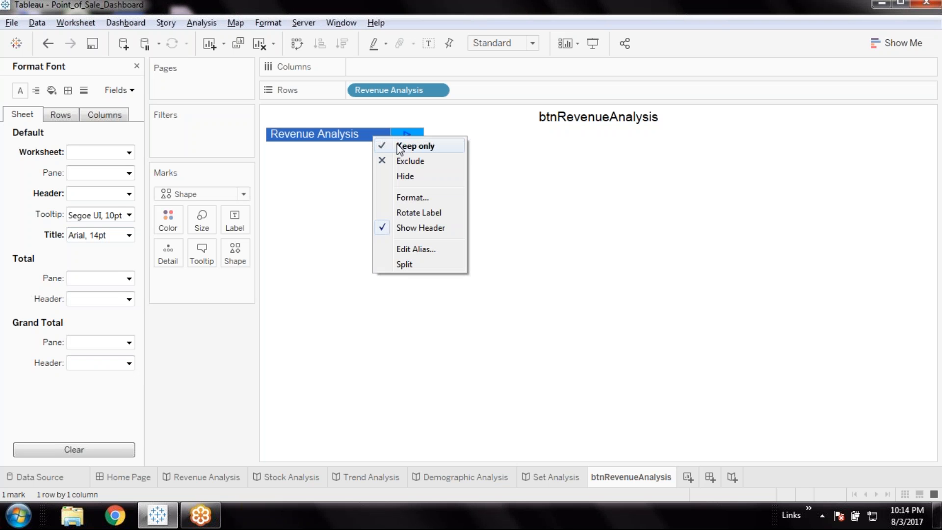
left_click(413, 198)
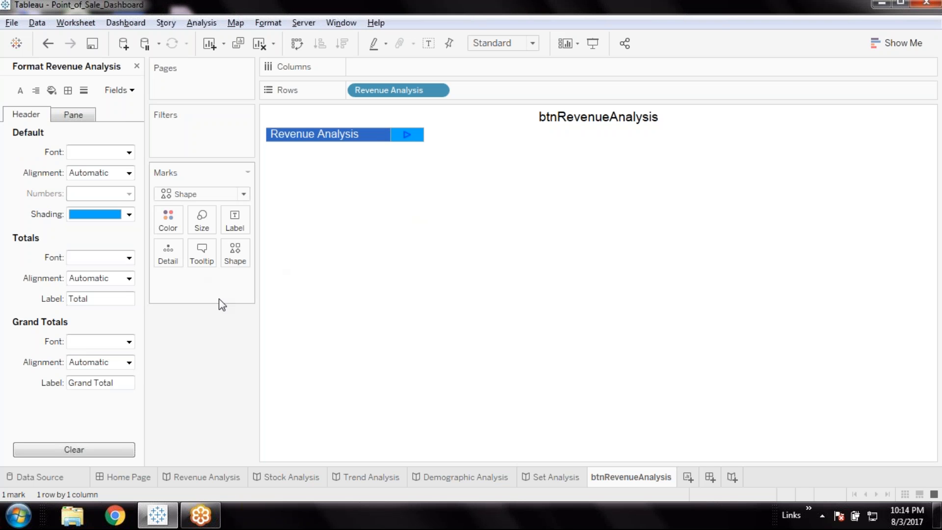
left_click(128, 152)
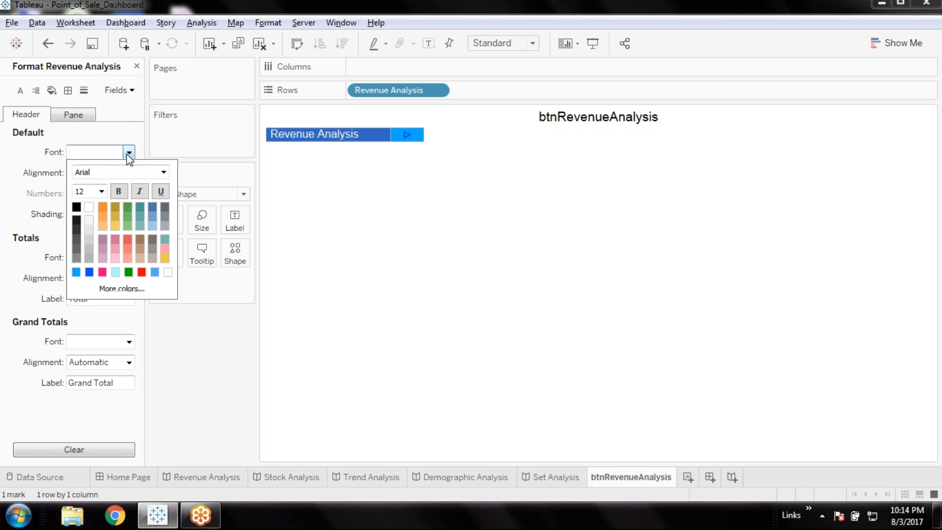
left_click(77, 207)
left_click(27, 195)
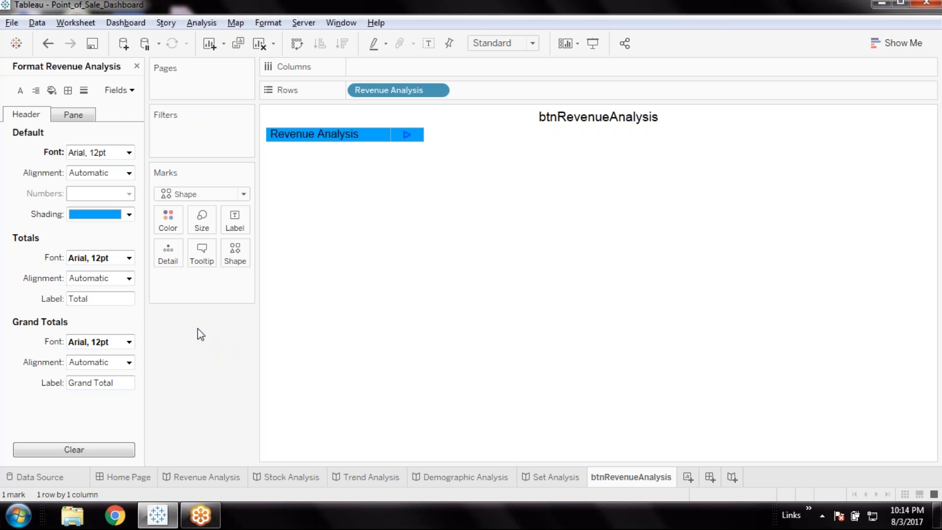
Check the button on the Home Page dashboard, undo the black header font color, and check the dashboard again
left_click(129, 477)
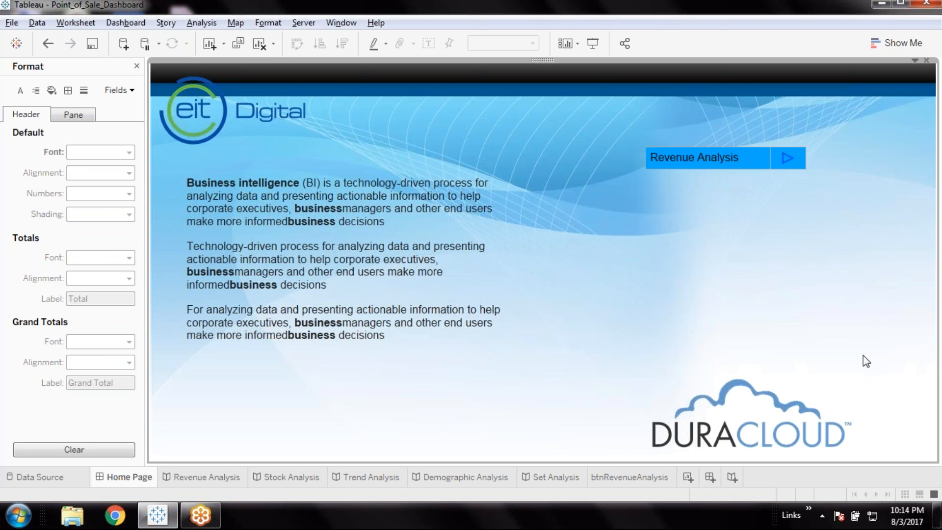
key("ctrl+z")
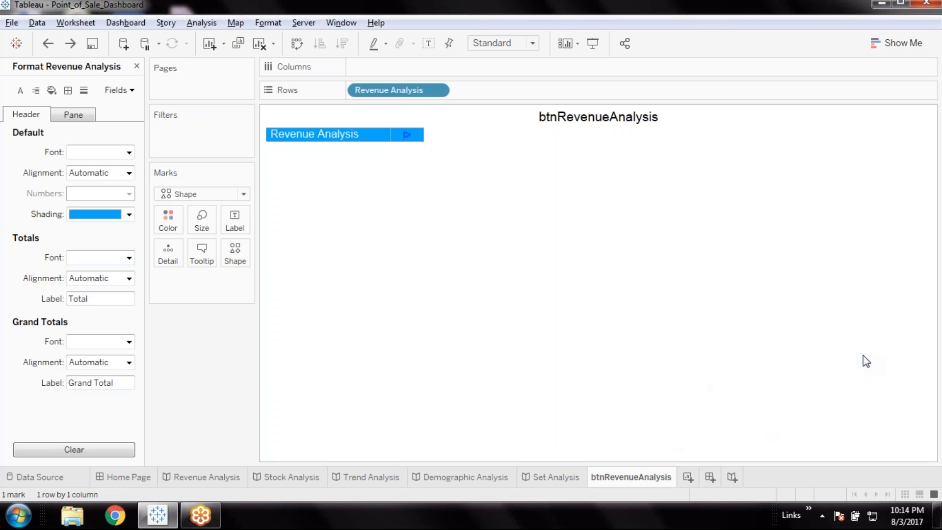
left_click(147, 478)
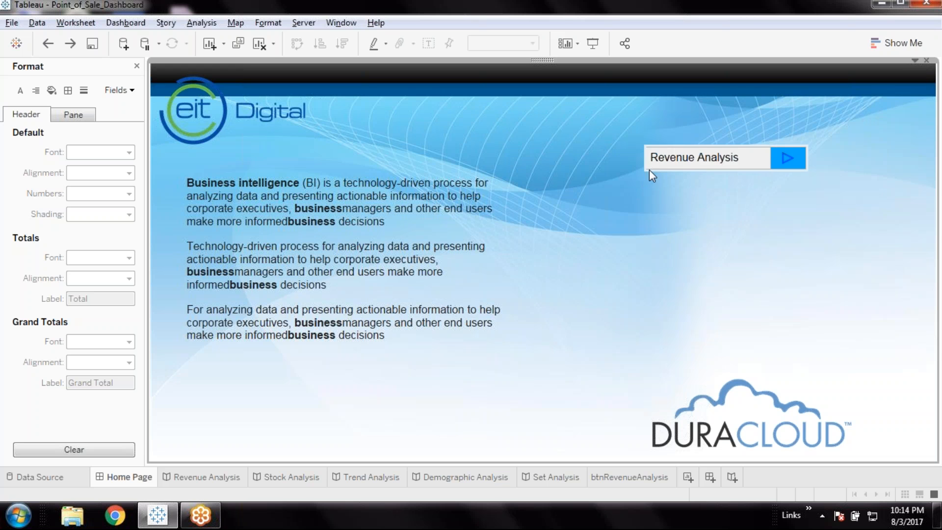
Set the default header, pane and cell borders of the btnRevenueAnalysis worksheet's columns to solid gray lines
left_click(649, 478)
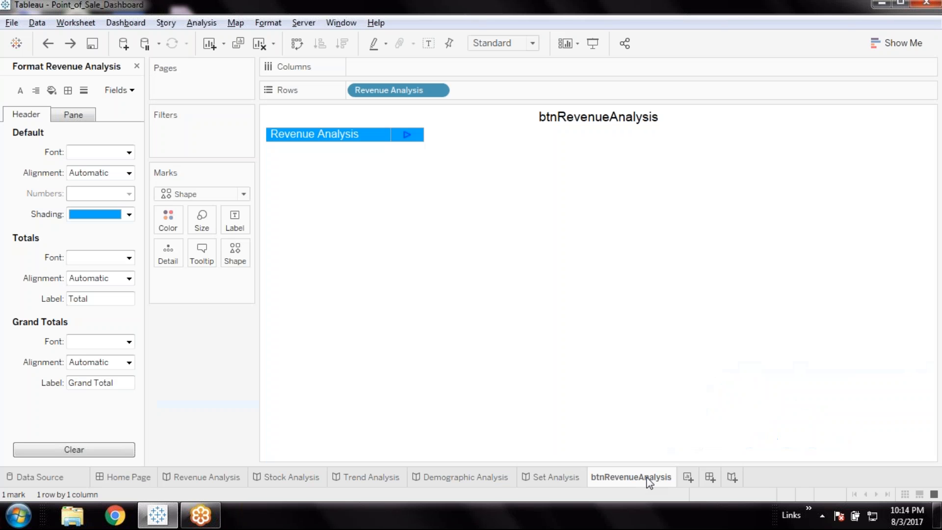
right_click(383, 135)
left_click(419, 196)
left_click(68, 91)
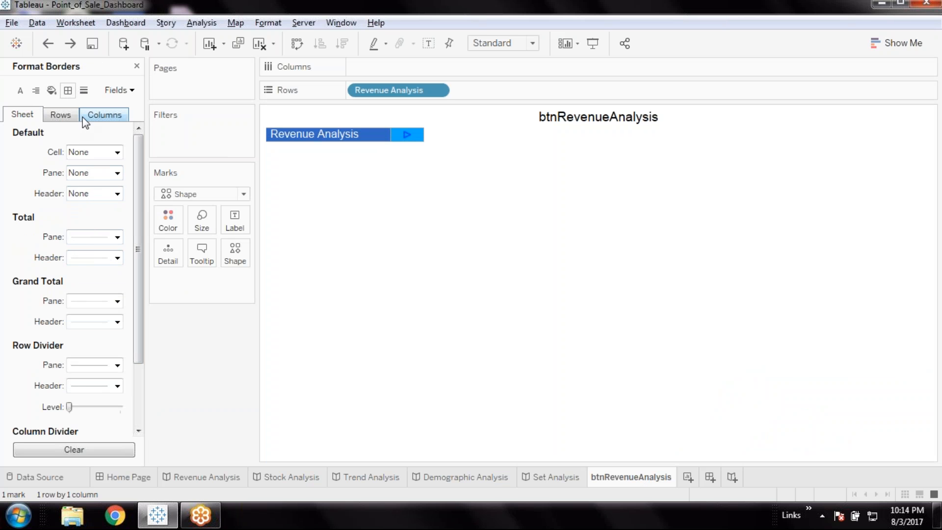
left_click(99, 116)
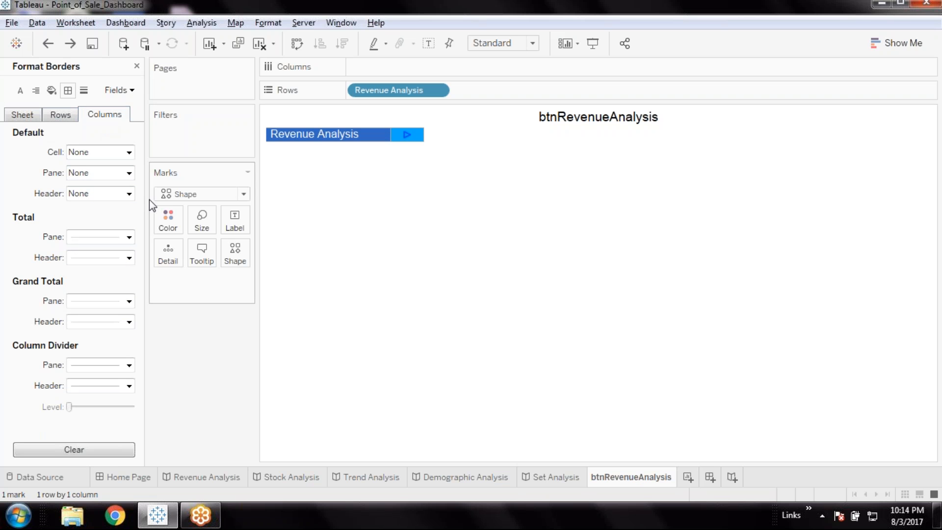
left_click(129, 193)
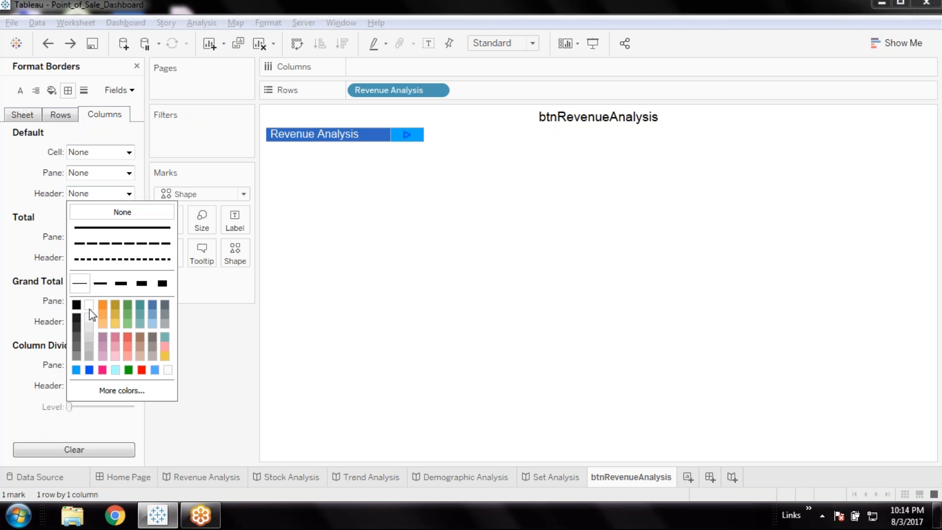
left_click(89, 353)
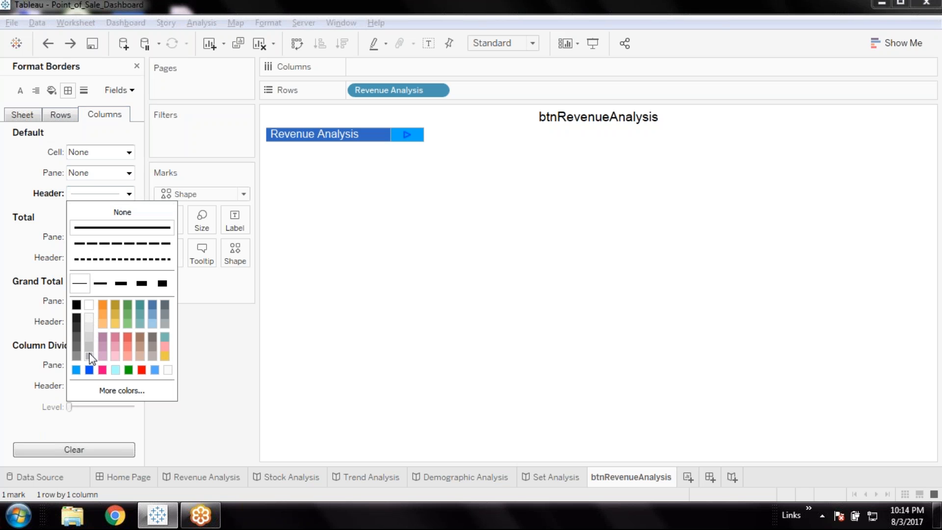
left_click(13, 265)
left_click(129, 173)
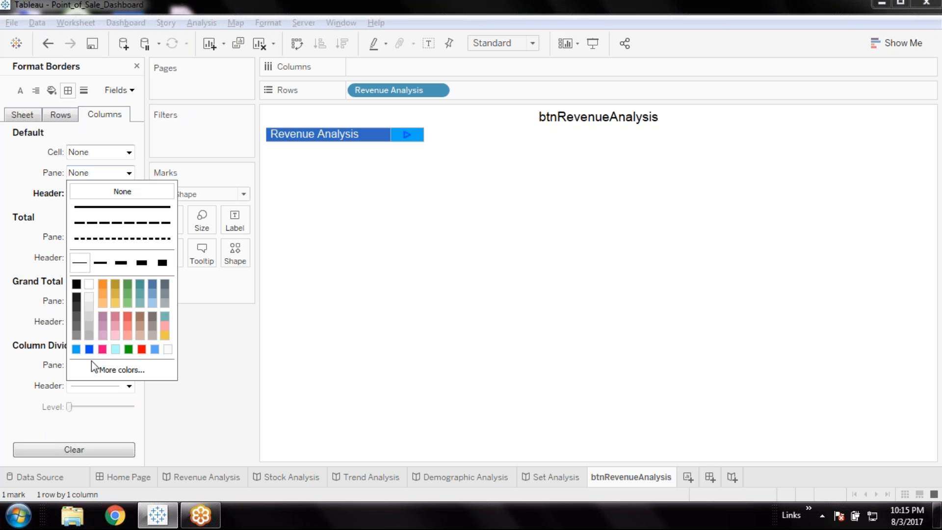
left_click(90, 335)
left_click(128, 152)
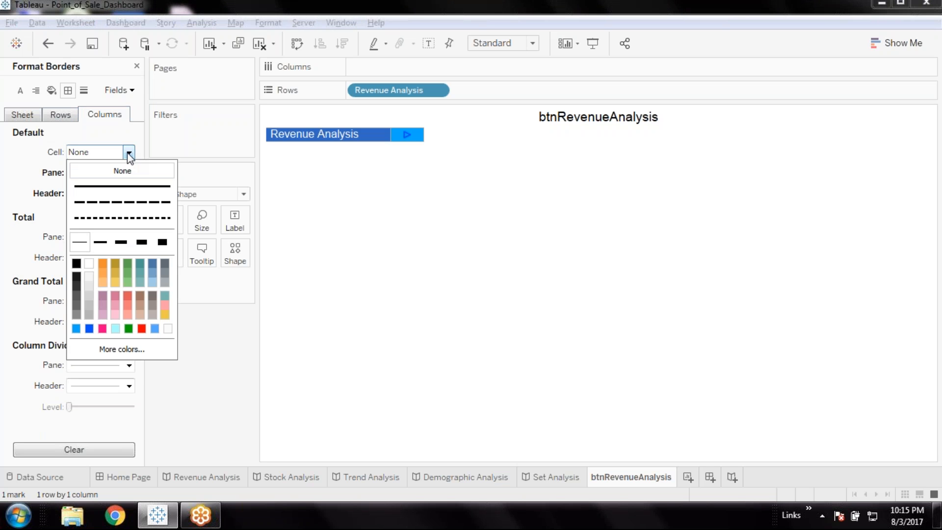
left_click(91, 314)
left_click(19, 233)
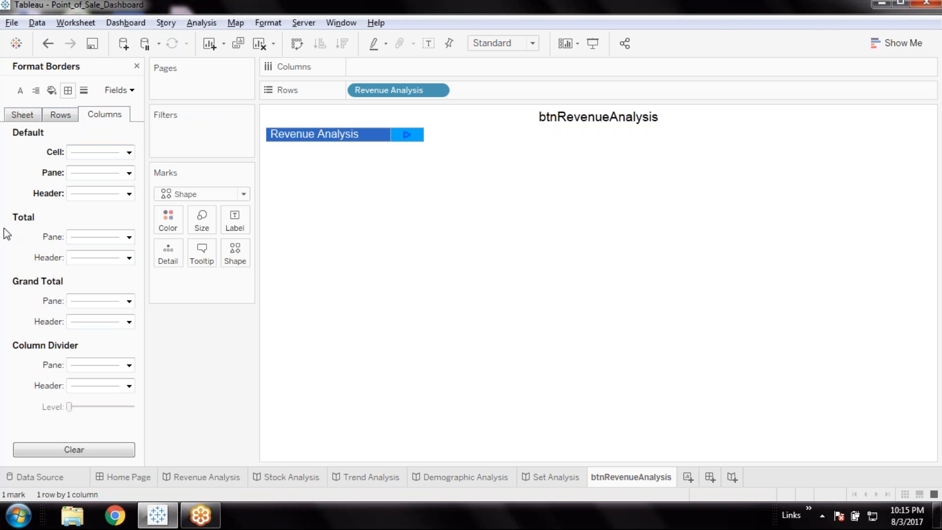
Set the default header, pane and cell borders of the worksheet's rows to solid gray lines
left_click(61, 117)
left_click(128, 194)
left_click(87, 349)
left_click(127, 173)
left_click(92, 337)
left_click(128, 153)
left_click(89, 318)
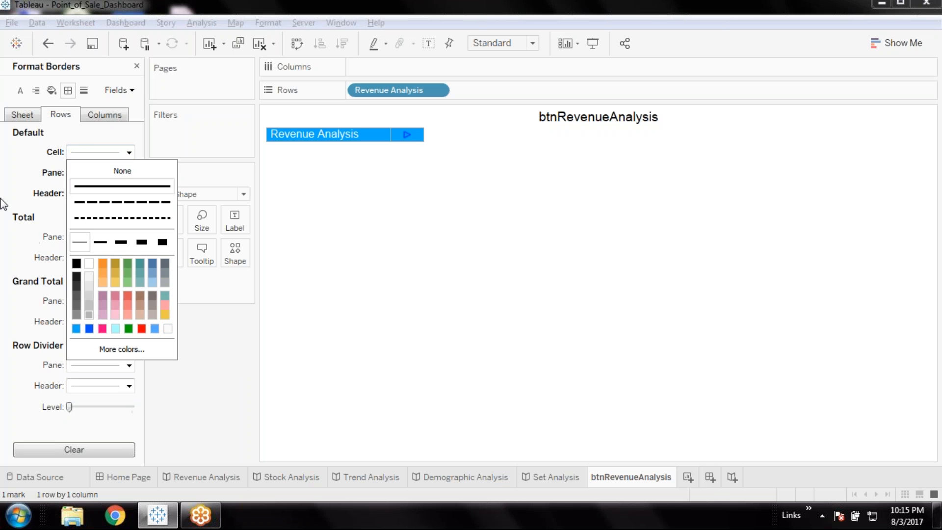
Set the sheet-level default header, pane and cell borders to solid gray lines
left_click(15, 117)
left_click(118, 194)
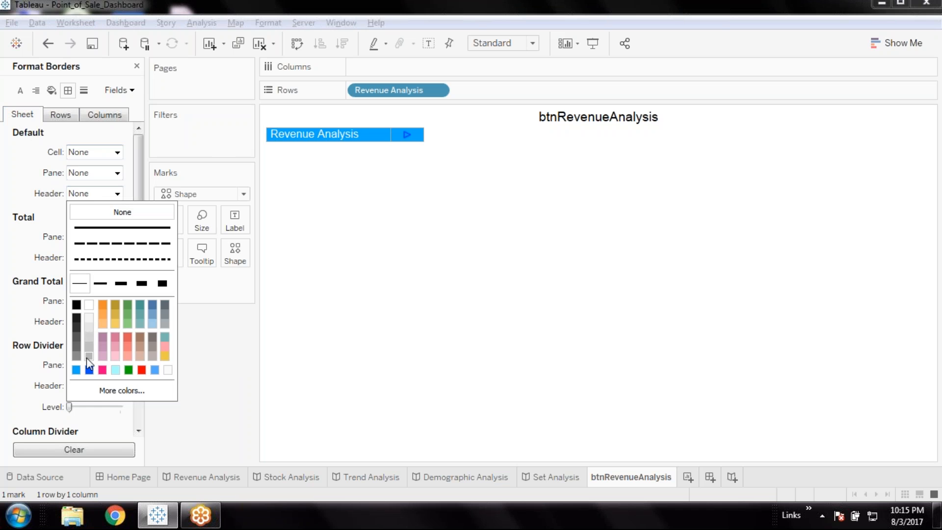
left_click(88, 356)
left_click(117, 173)
left_click(91, 337)
left_click(10, 218)
left_click(117, 152)
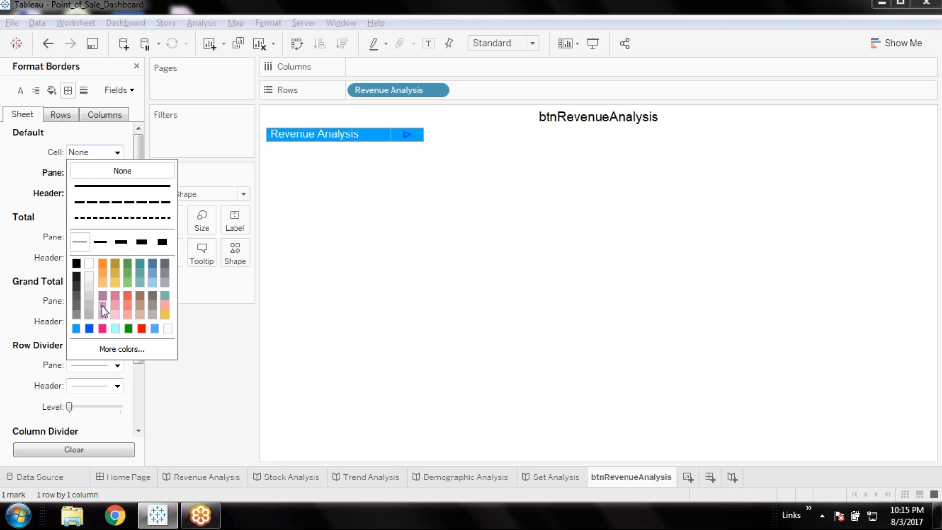
left_click(89, 315)
left_click(5, 220)
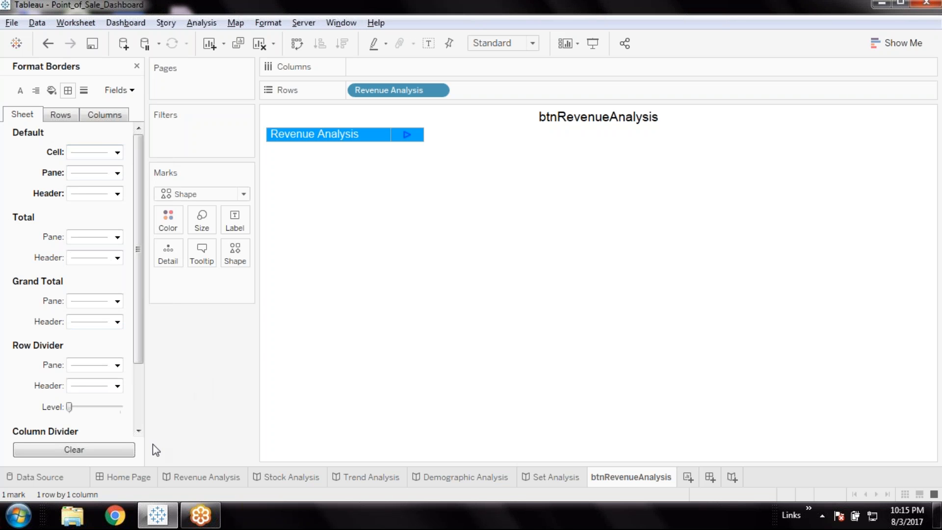
Check the bordered button on the Home Page dashboard and return to the data fields of the btnRevenueAnalysis worksheet
left_click(129, 477)
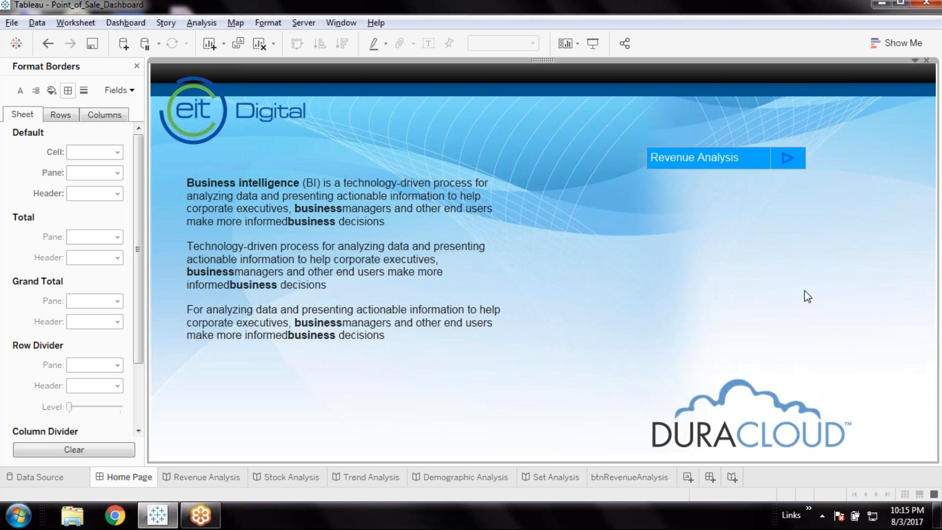
left_click(637, 474)
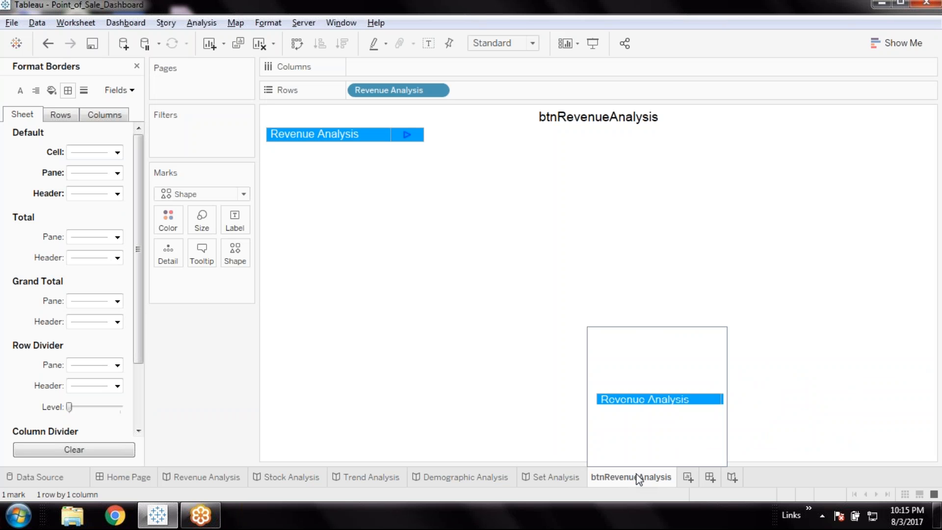
left_click(137, 66)
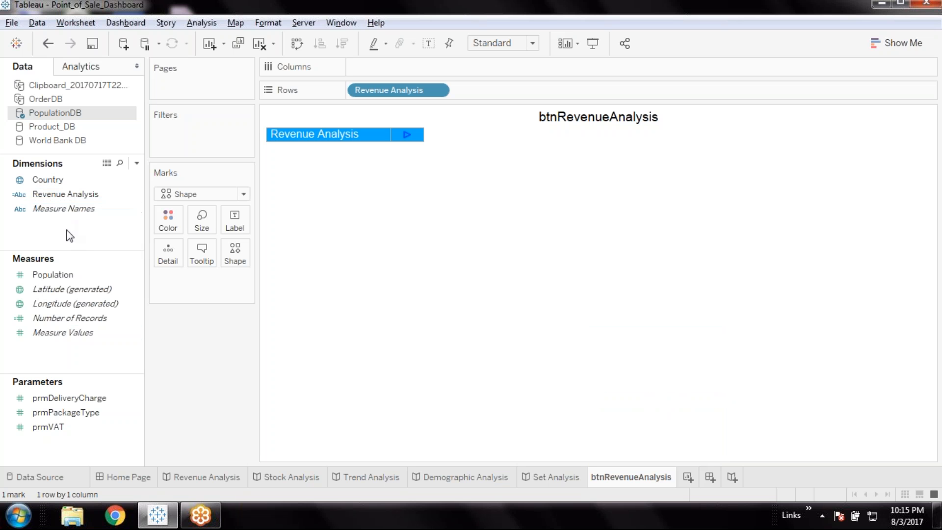
left_click(100, 196)
Create a calculated field named Stock Analysis in PopulationDB with the formula 'Stock Analysis', reusing the Stock Analysis story's name
double_click(300, 477)
key("ctrl+c")
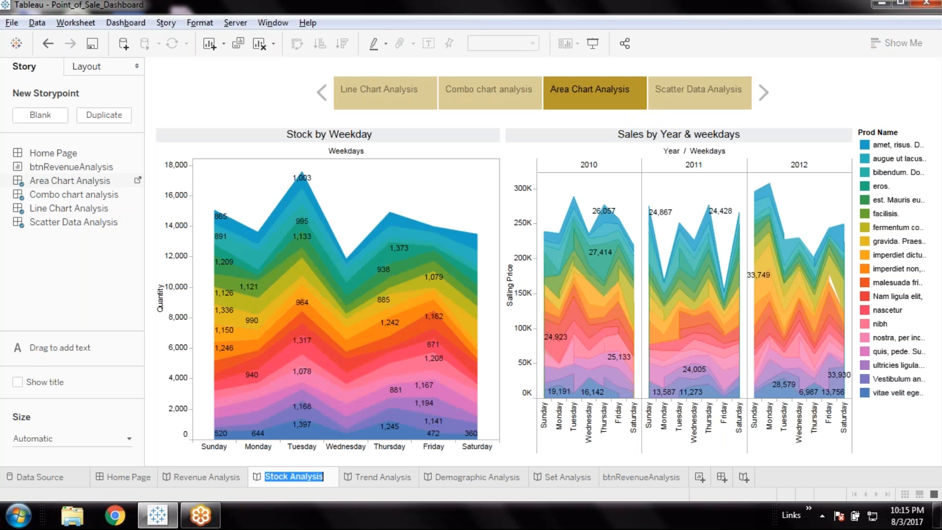
left_click(129, 477)
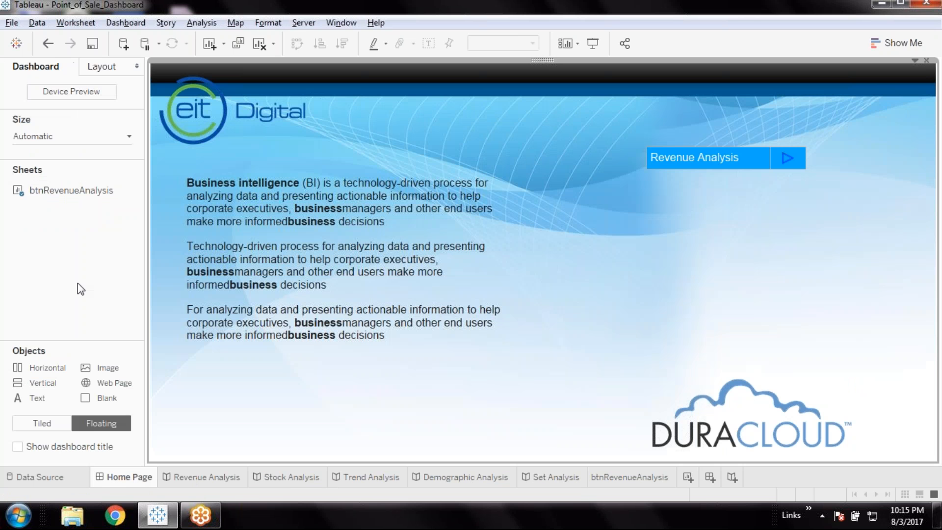
left_click(613, 478)
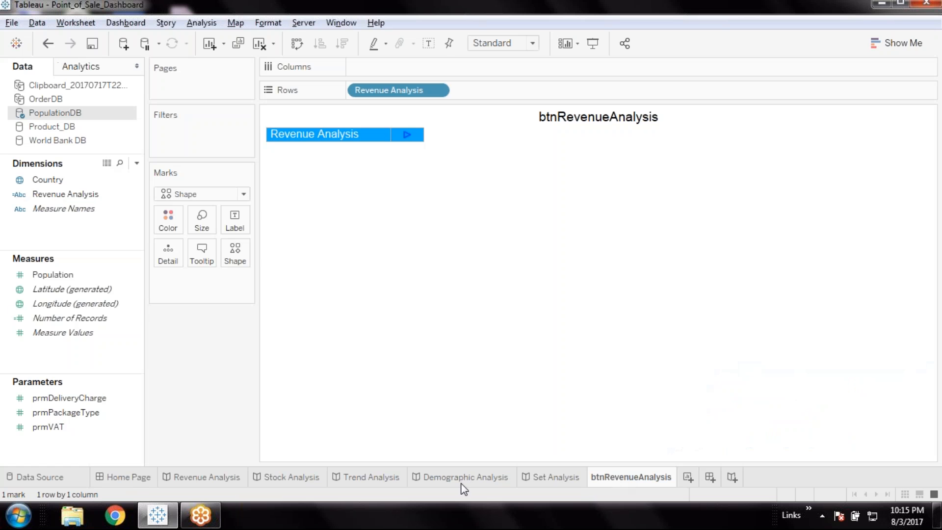
right_click(40, 228)
left_click(86, 237)
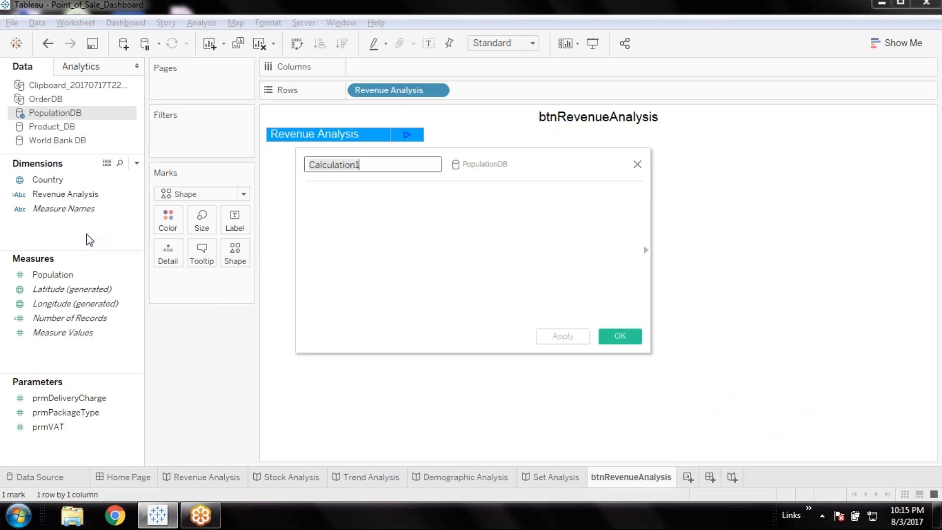
key("ctrl+v")
left_click(368, 232)
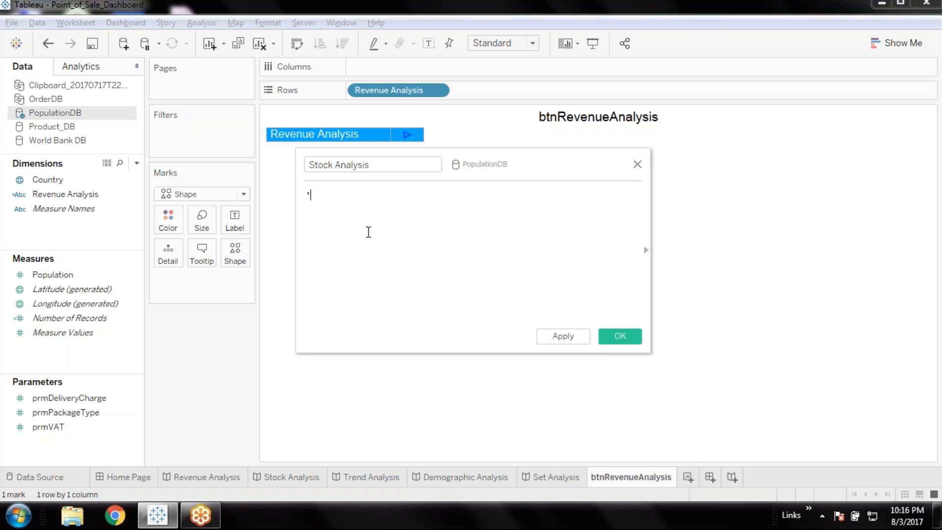
type("'")
key("ctrl+v")
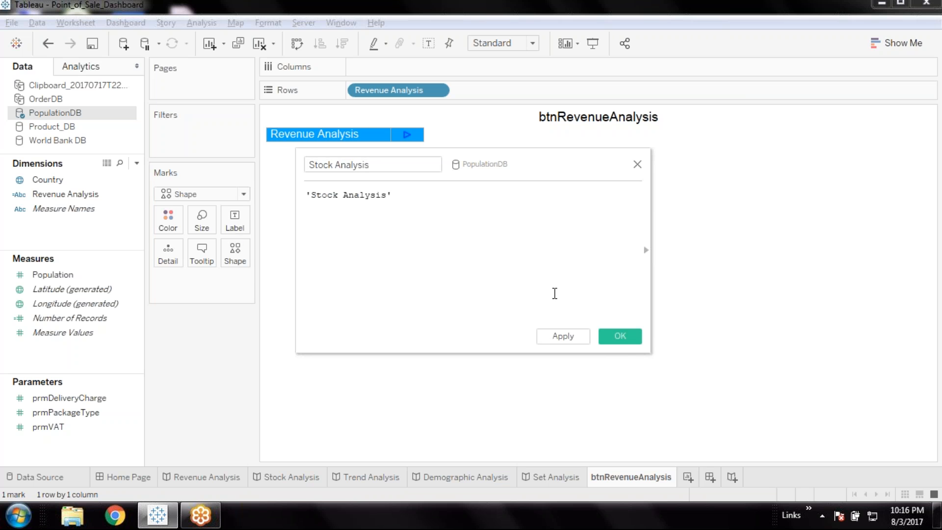
left_click(622, 345)
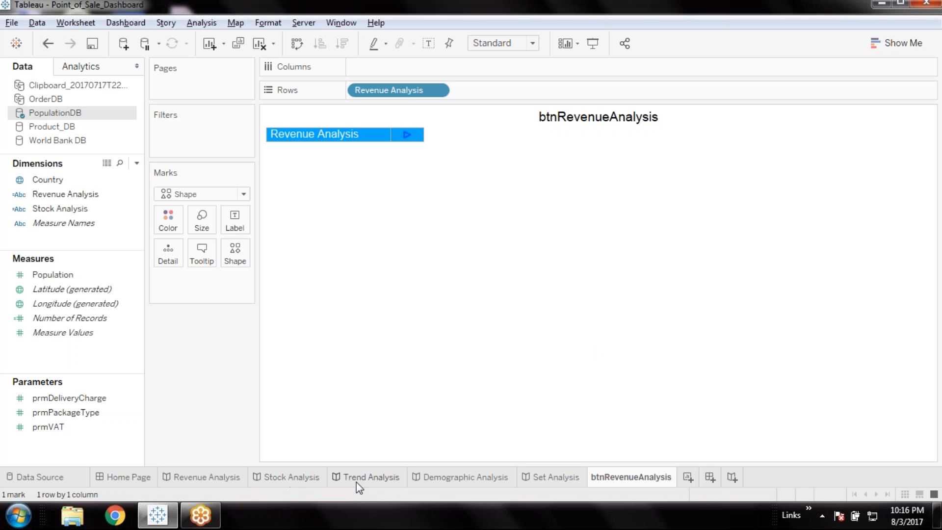
Create a calculated field named Trend Analysis in PopulationDB with the formula 'Trend Analysis', reusing the Trend Analysis story's name
double_click(384, 482)
key("ctrl+c")
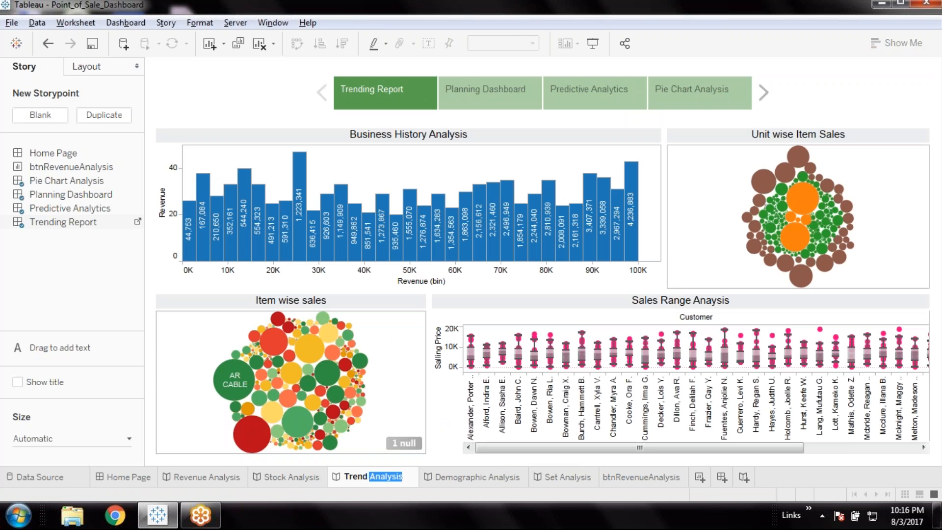
left_click(646, 481)
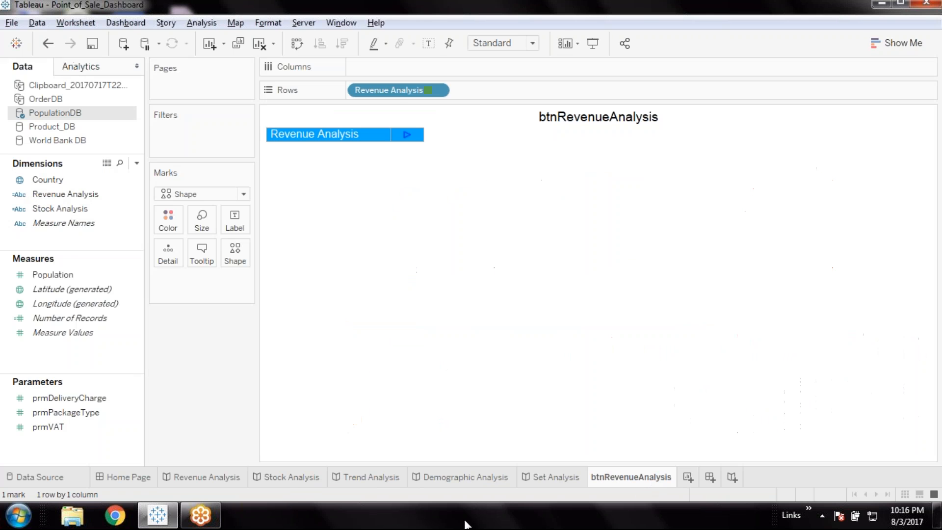
right_click(54, 240)
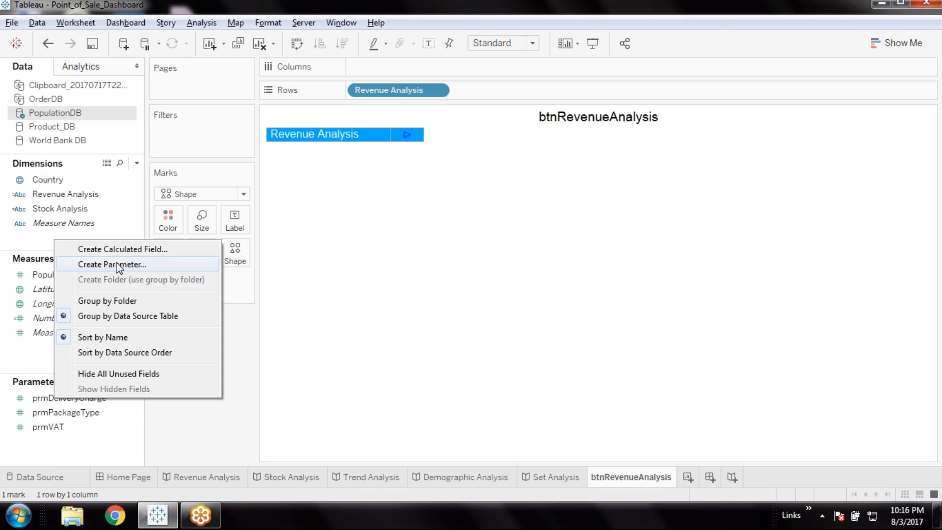
left_click(126, 249)
key("ctrl+v")
left_click(391, 246)
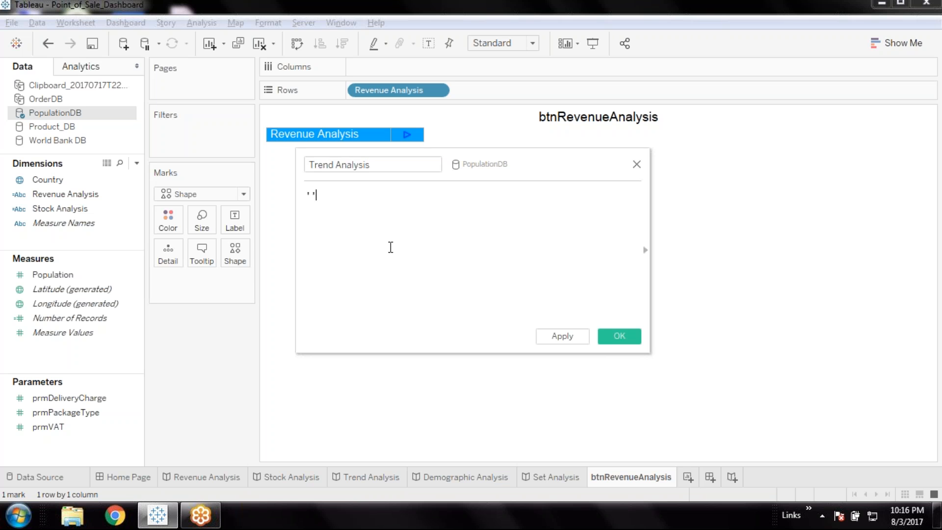
type("'")
key("ctrl+v")
left_click(619, 336)
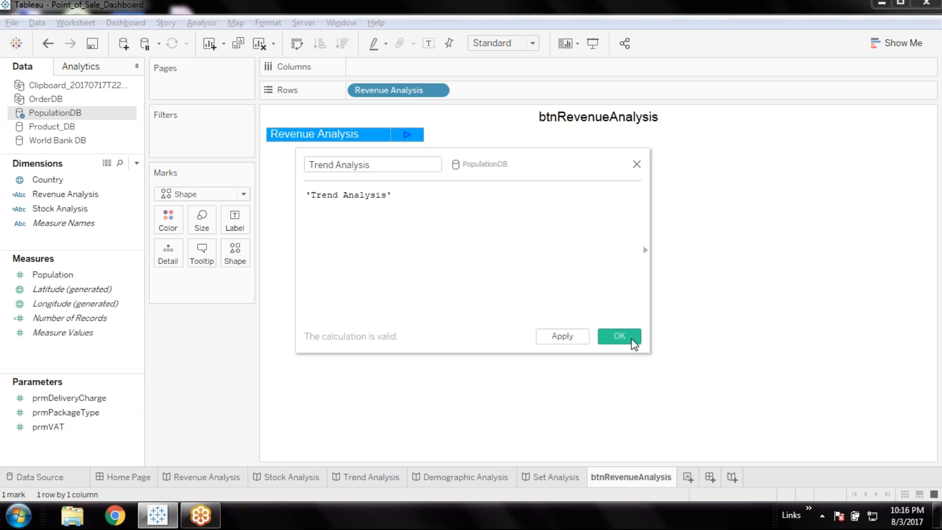
Create a calculated field named Demographic Analysis in PopulationDB with the formula 'Demographic Analysis', reusing the Demographic Analysis story's name
double_click(460, 477)
key("ctrl+c")
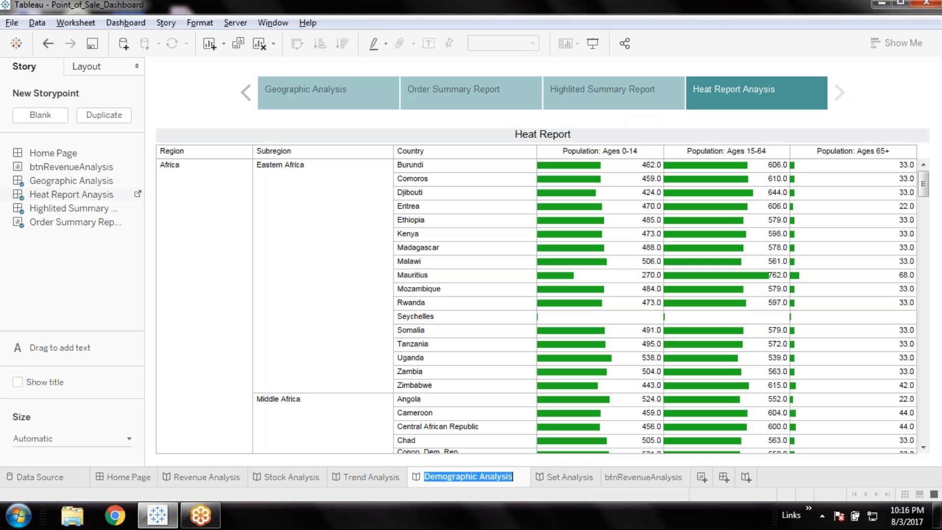
left_click(630, 483)
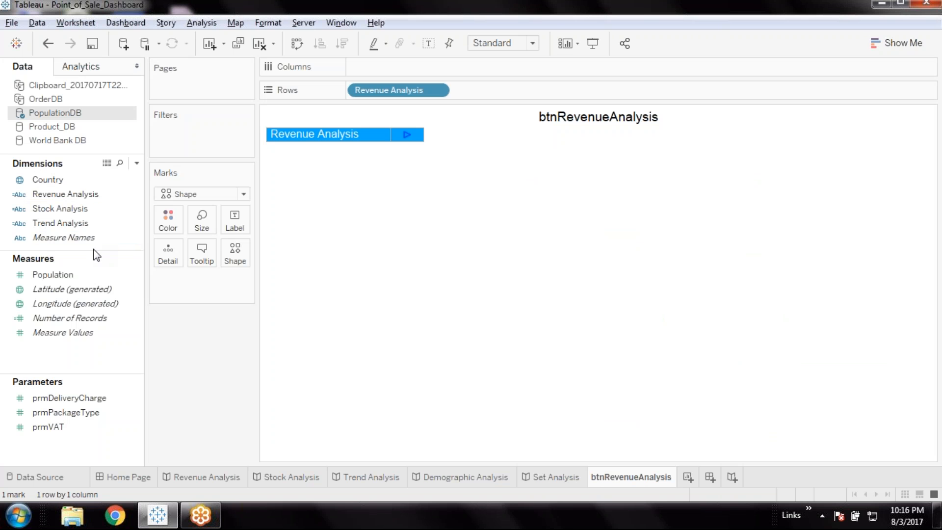
left_click_drag(92, 253, 93, 316)
right_click(66, 263)
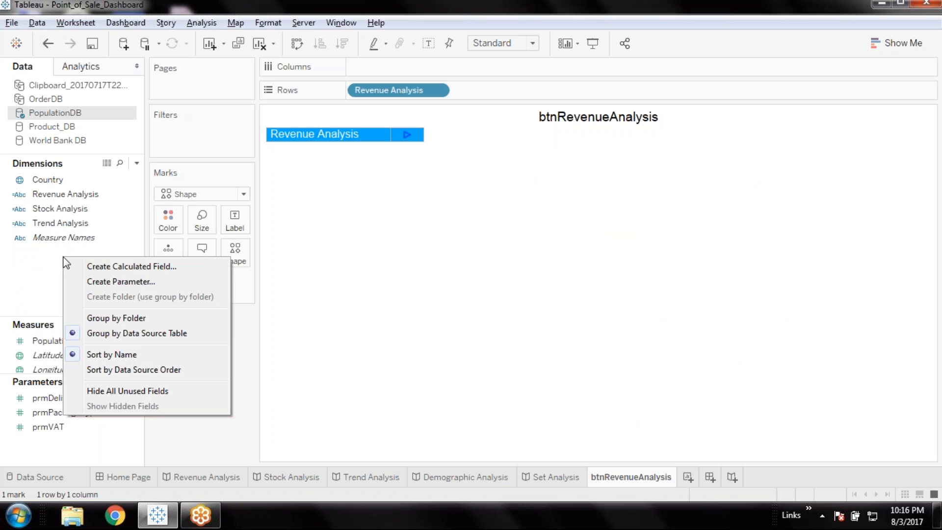
left_click(134, 266)
key("ctrl+v")
left_click(418, 232)
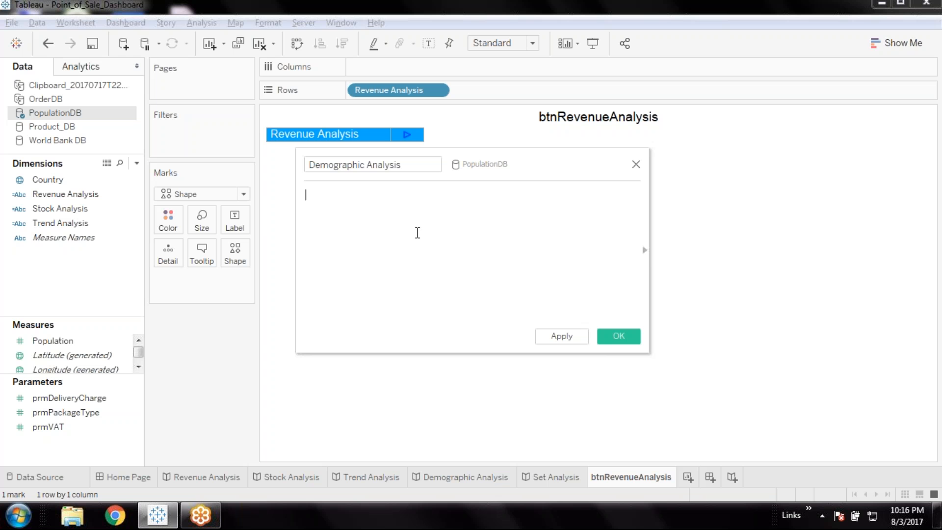
type("'Demographic Analysis'")
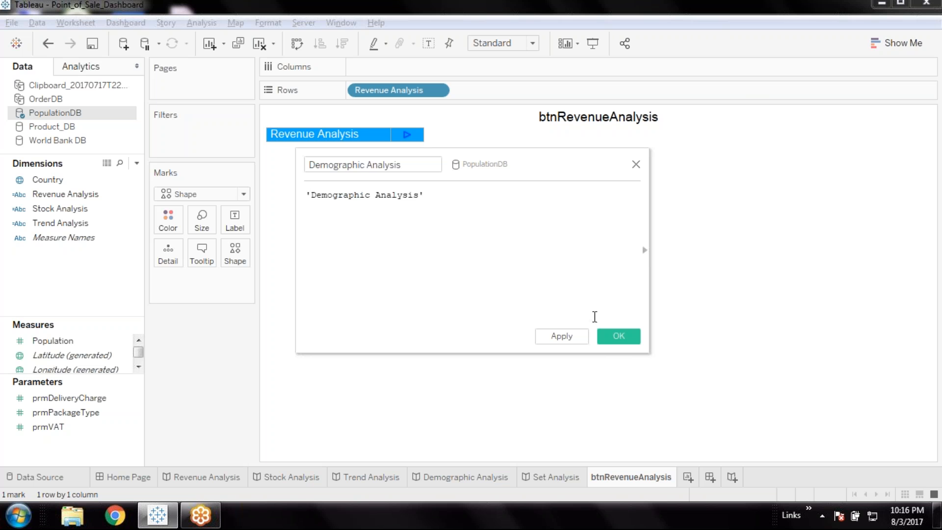
left_click(616, 339)
Create a calculated field named Set Analysis in PopulationDB with the formula 'Set Analysis', reusing that story's name, and save the workbook
double_click(560, 483)
key("ctrl+c")
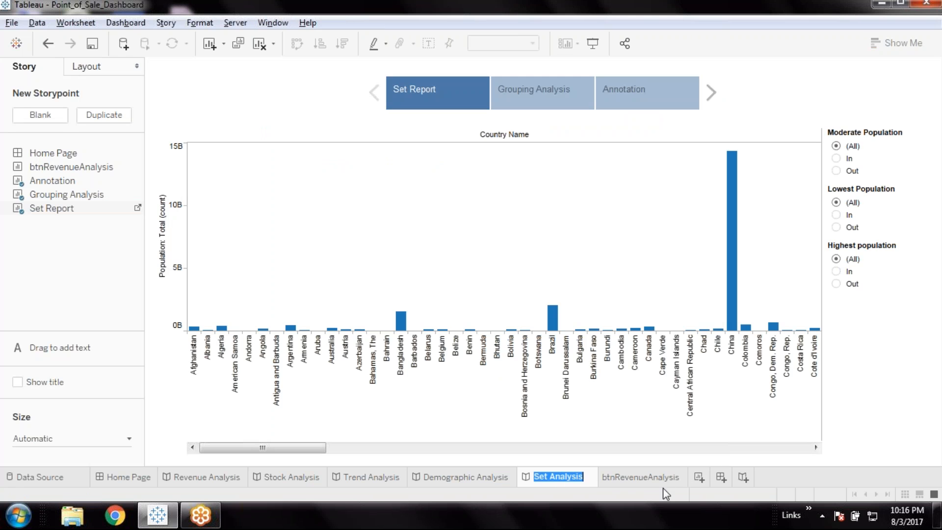
left_click(645, 480)
right_click(35, 283)
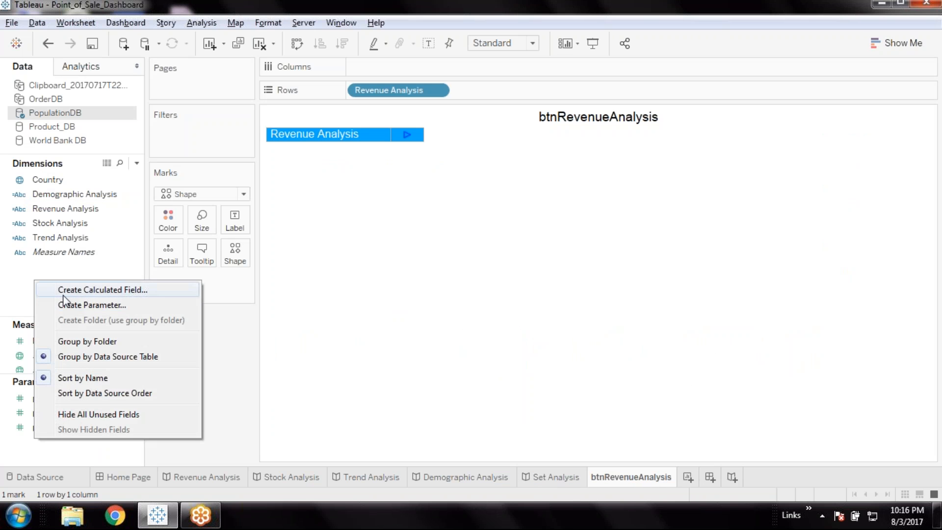
left_click(101, 291)
key("ctrl+v")
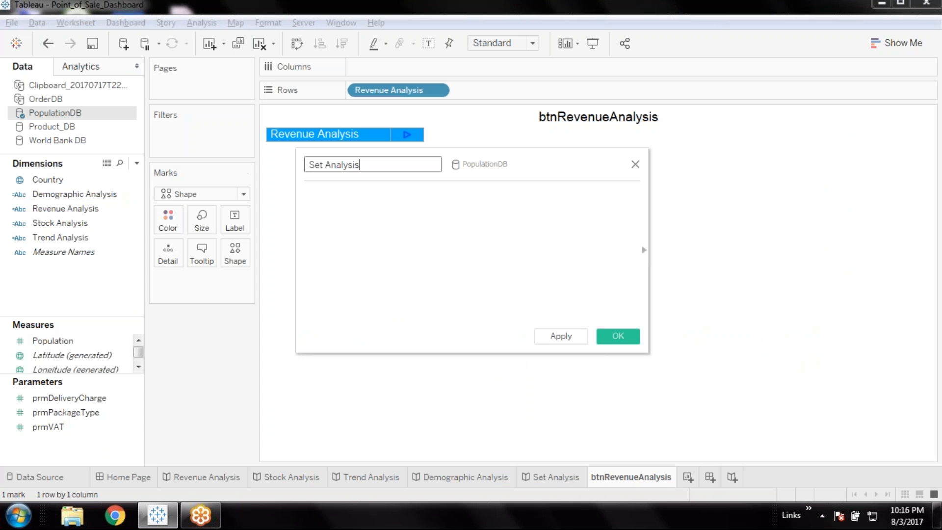
left_click(369, 213)
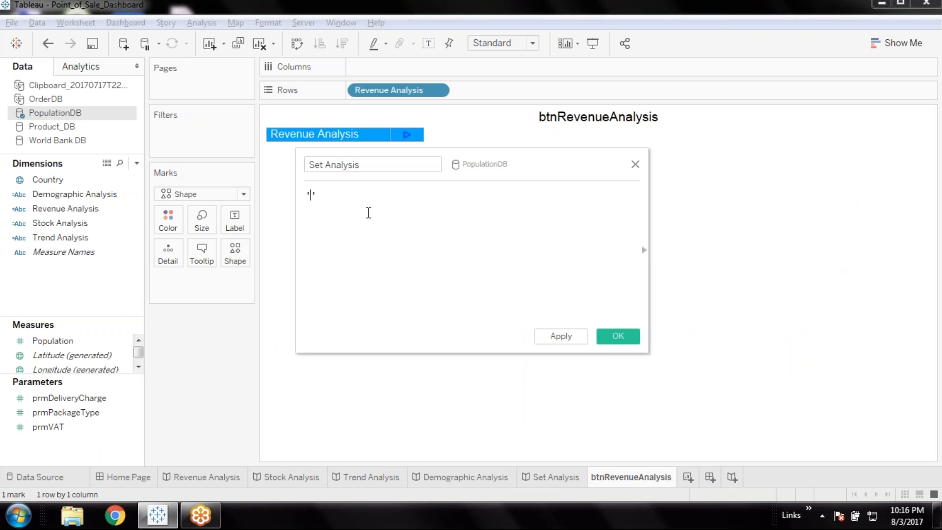
type("'")
key("ctrl+v")
left_click(617, 336)
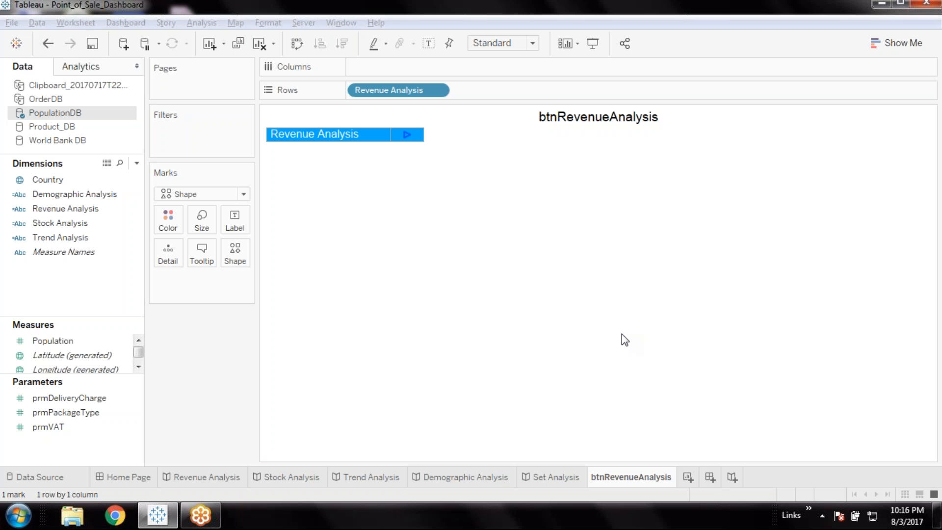
left_click(91, 46)
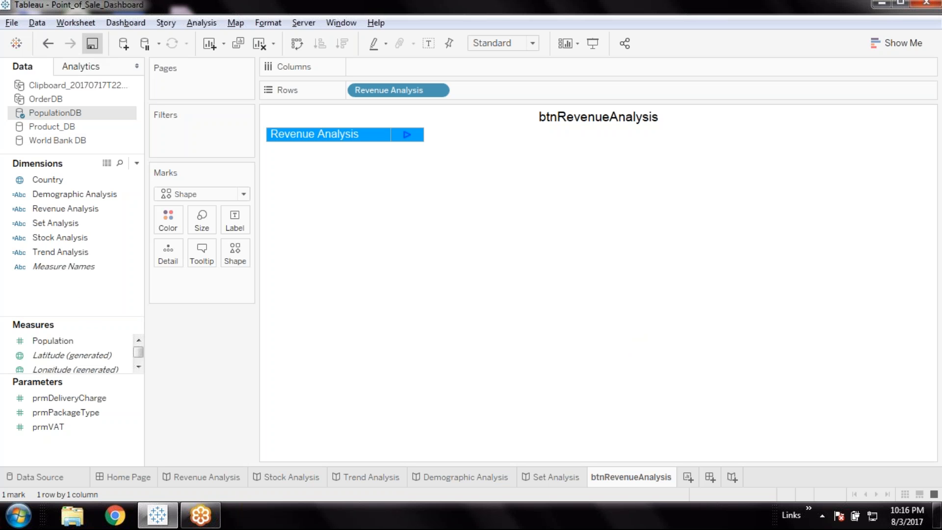
Duplicate the btnRevenueAnalysis worksheet and rename the copy btnStockAnalysis, reusing the Stock Analysis story's name without the space
right_click(622, 477)
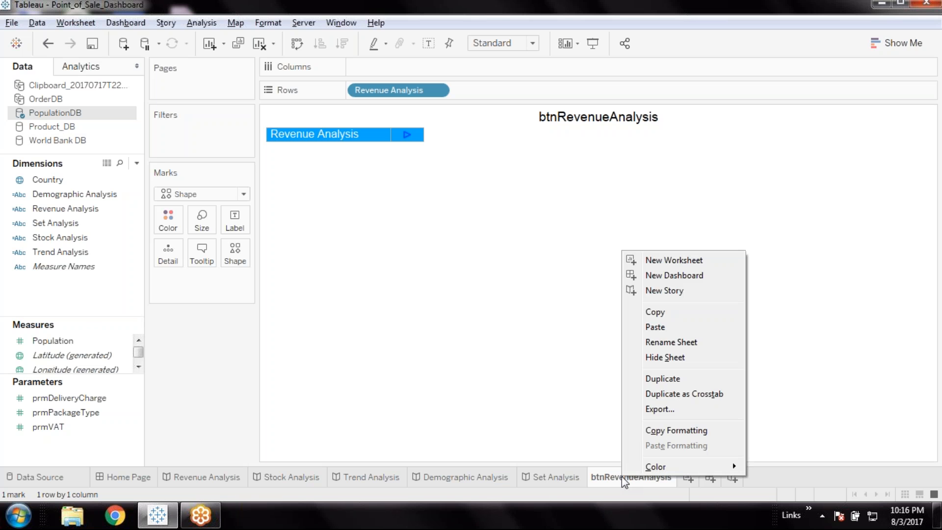
left_click(677, 378)
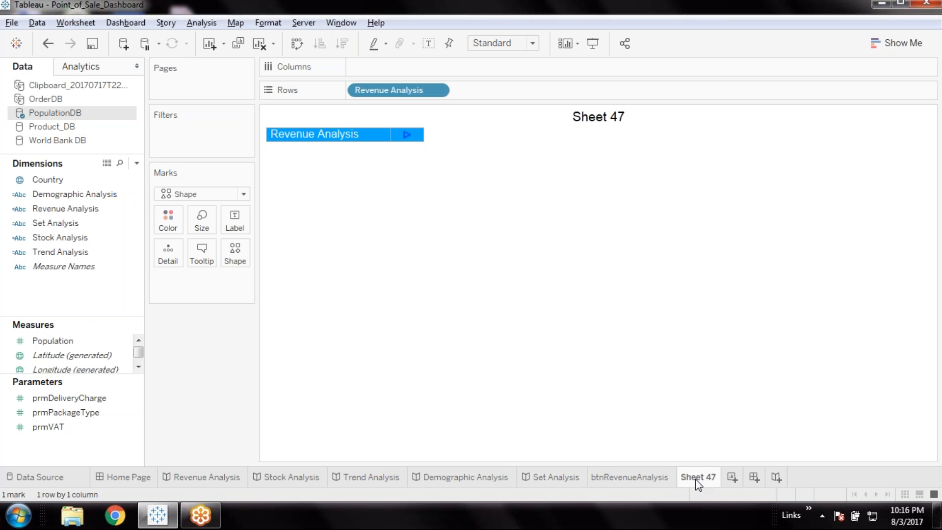
double_click(294, 478)
key("ctrl+c")
double_click(708, 476)
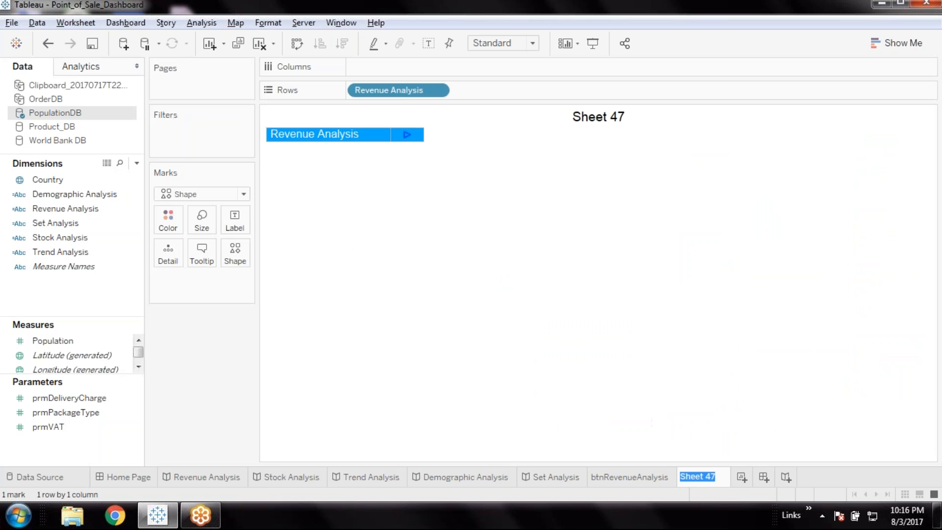
type("btn")
key("ctrl+v")
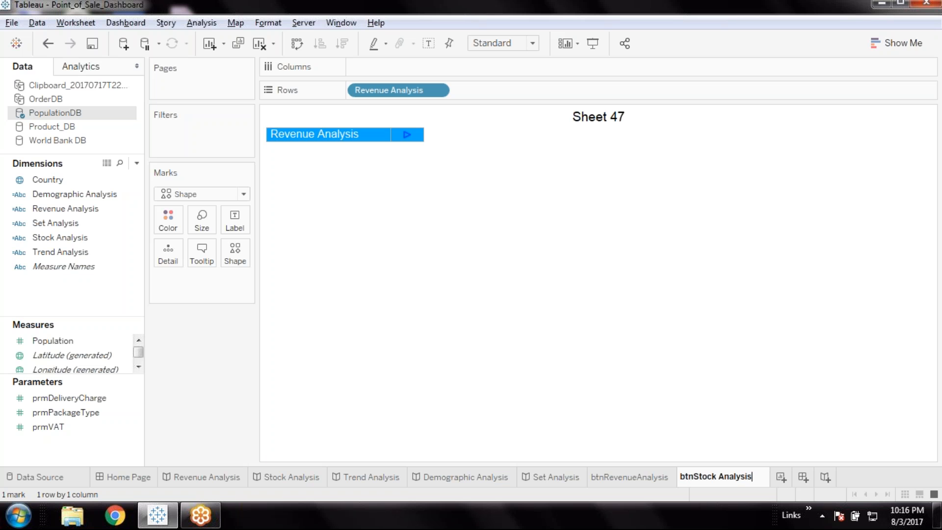
key("BackSpace")
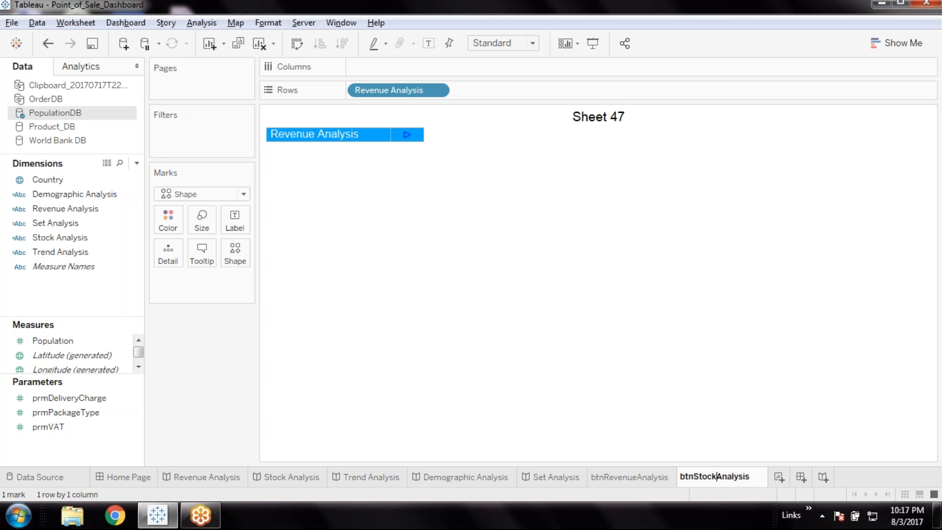
key("Return")
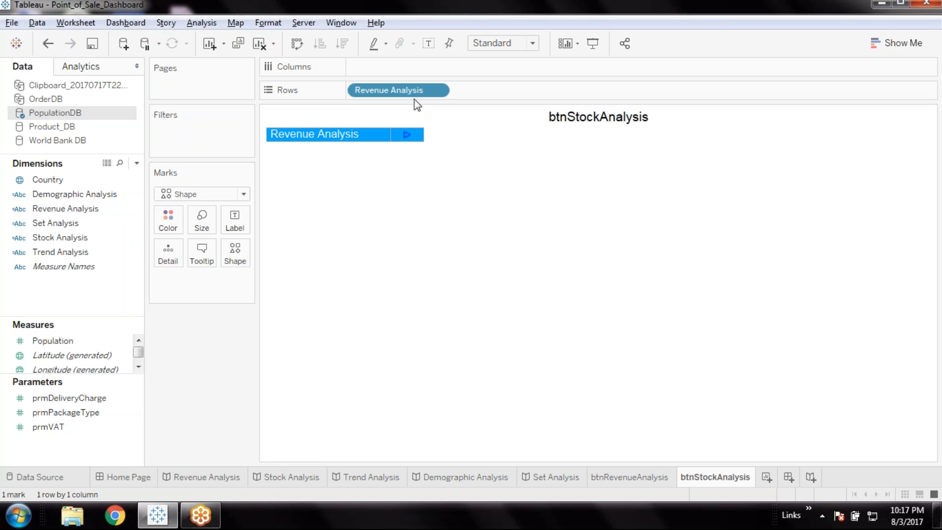
Replace the Revenue Analysis field on the Rows shelf of btnStockAnalysis with the Stock Analysis field
left_click(438, 91)
mouse_move(401, 285)
left_click(203, 378)
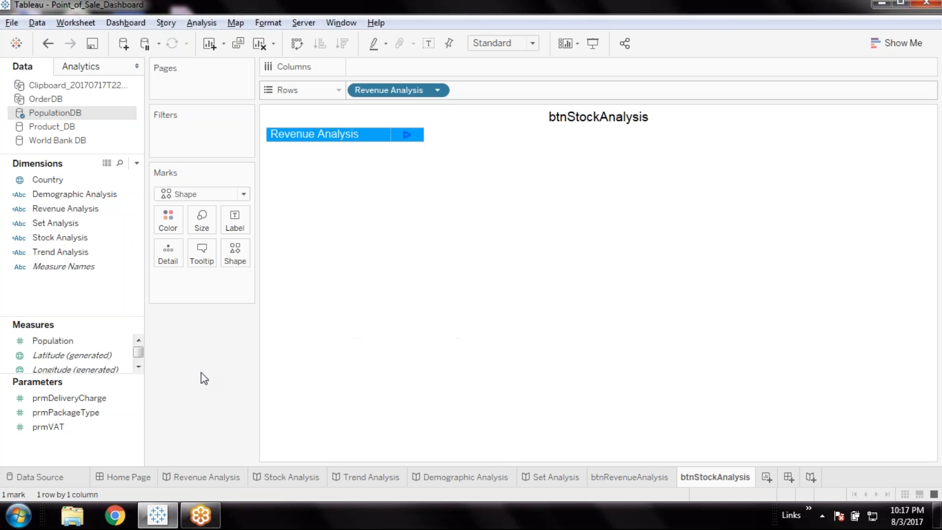
left_click_drag(70, 240, 458, 99)
left_click(437, 90)
left_click(398, 347)
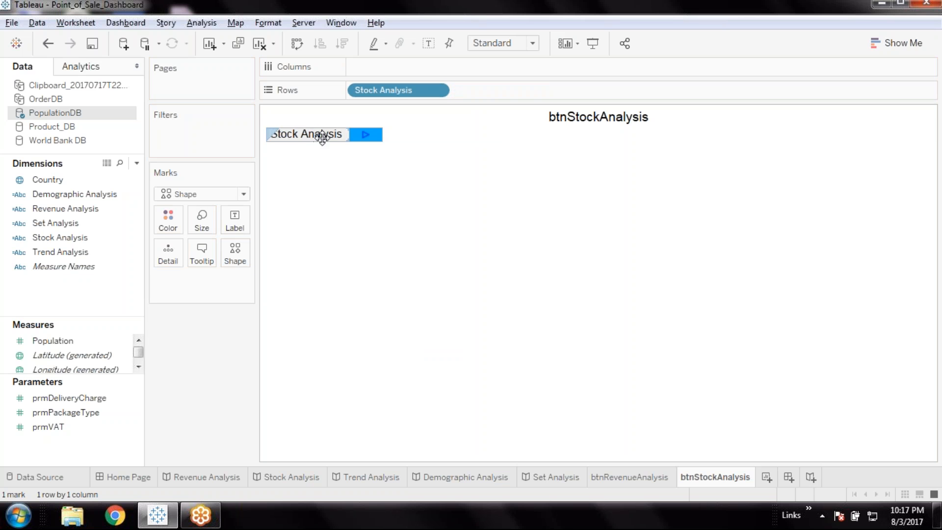
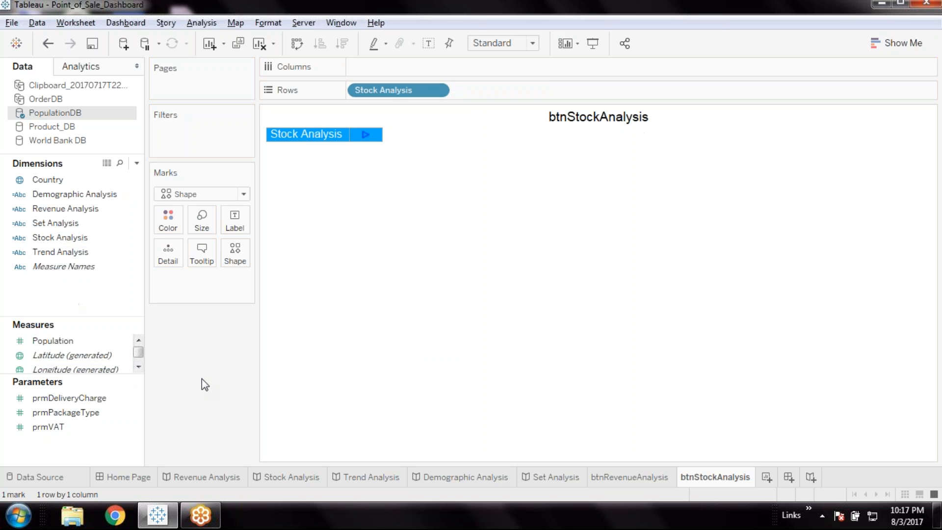
Duplicate the btnStockAnalysis worksheet and rename the copy btnTrendAnalysis, reusing the Trend Analysis story's name without the space
left_click(381, 478)
double_click(382, 478)
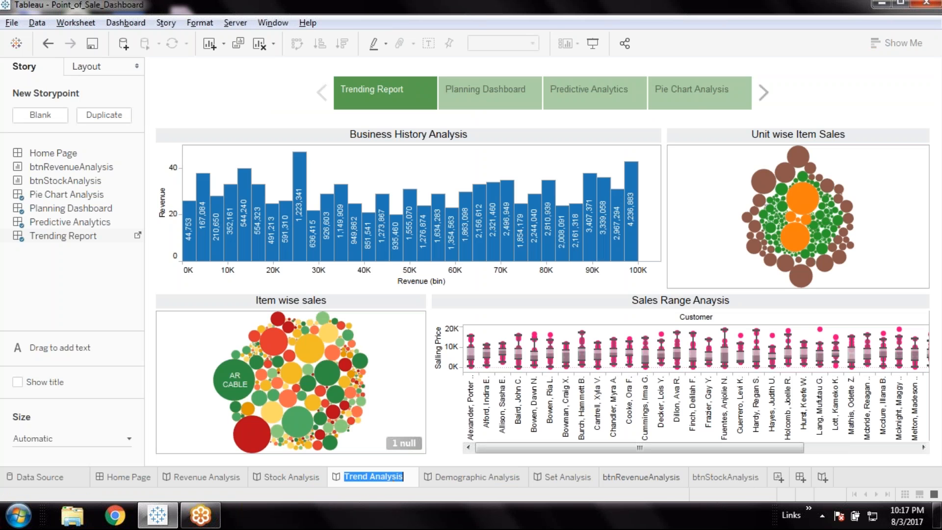
left_click(727, 478)
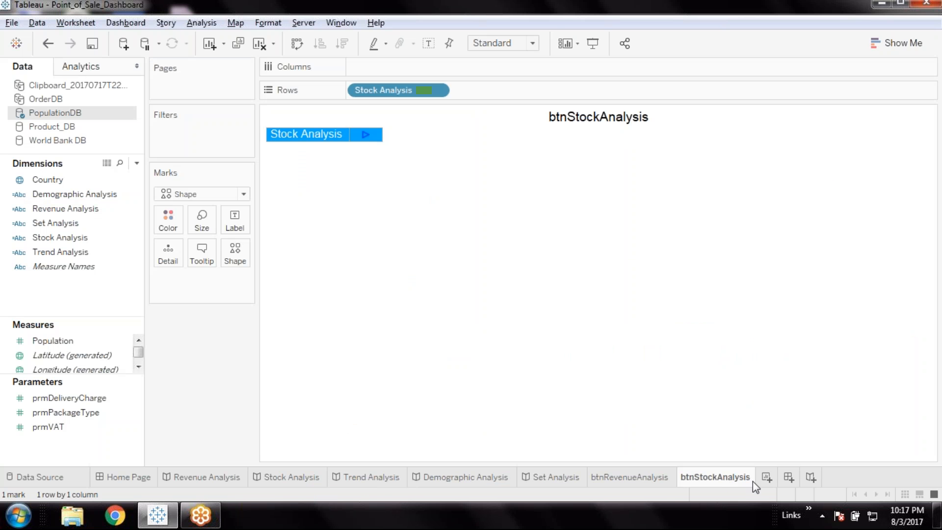
right_click(717, 482)
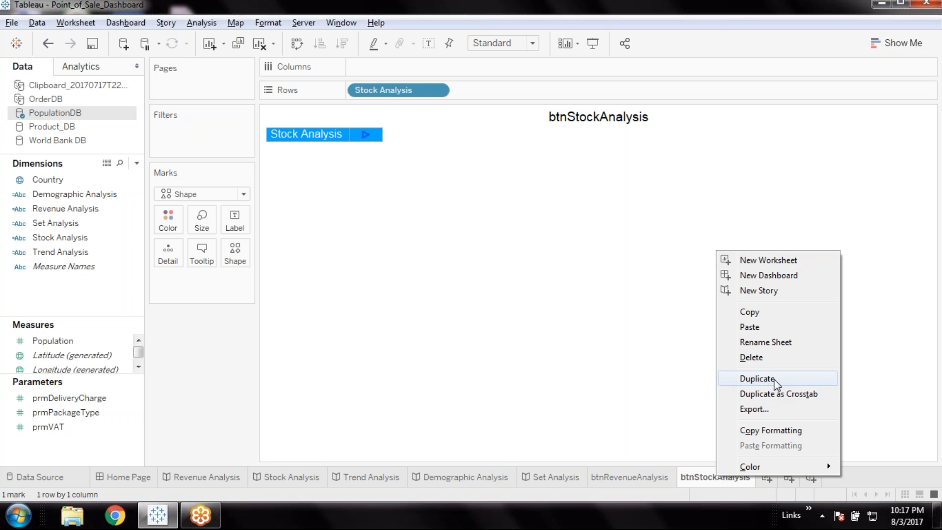
left_click(757, 379)
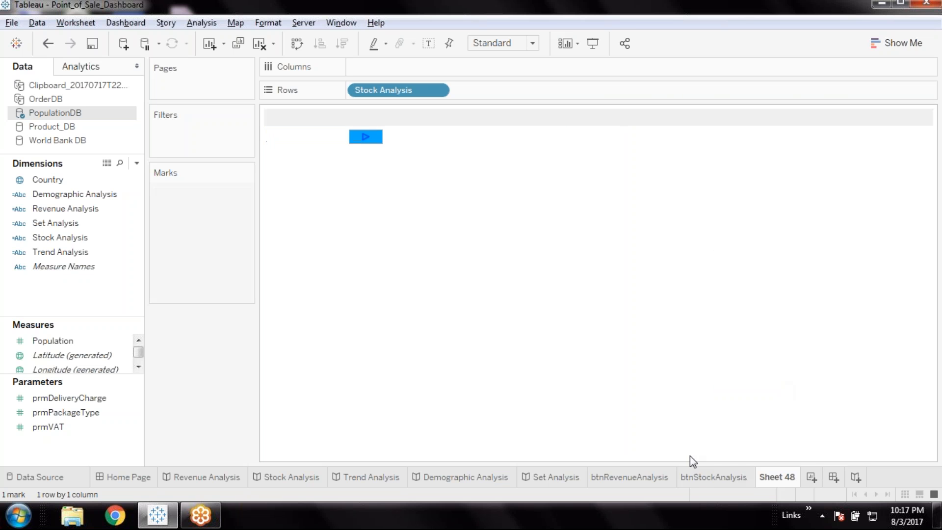
double_click(771, 482)
type("btn")
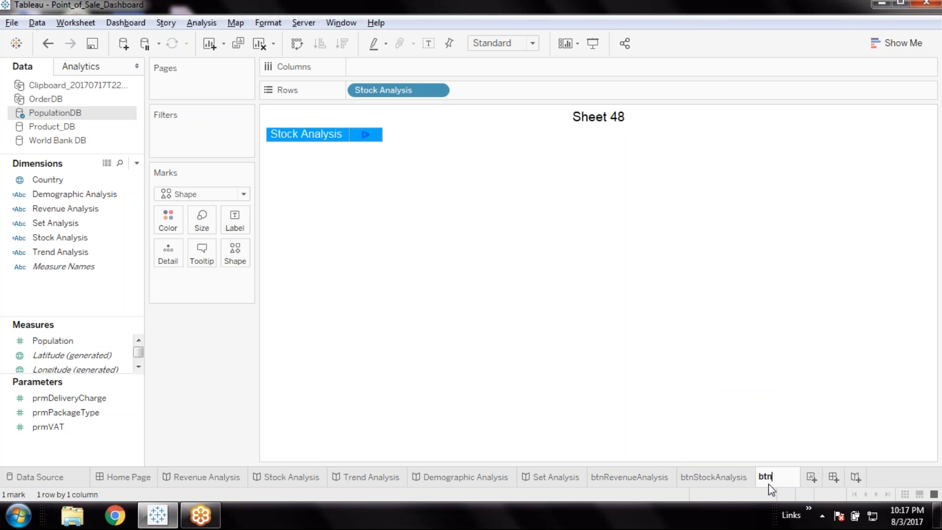
type("Trend Analysis")
key("Left")
key("Left")
key("Left")
key("Left")
key("Left")
key("Left")
key("Left")
key("Left")
key("BackSpace")
key("Return")
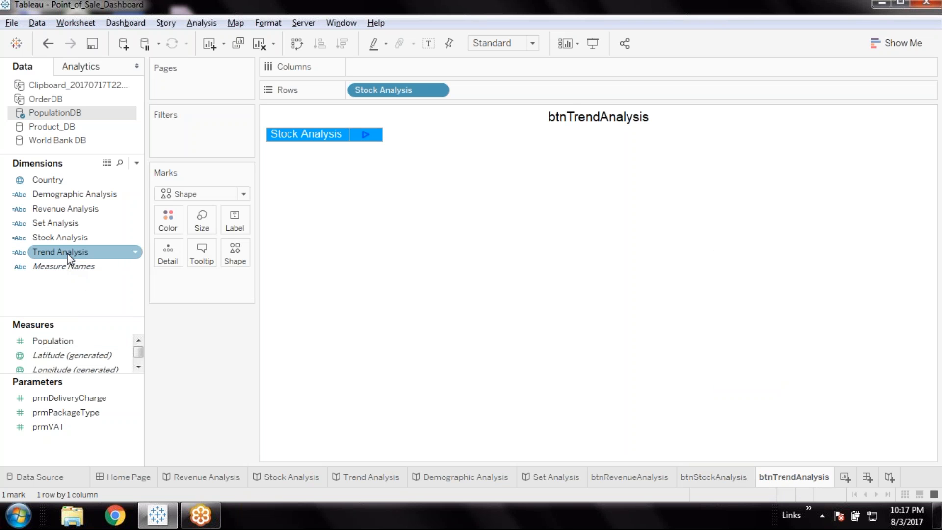
Replace the Stock Analysis field on the Rows shelf of btnTrendAnalysis with the Trend Analysis field
left_click_drag(67, 253, 478, 92)
left_click(437, 90)
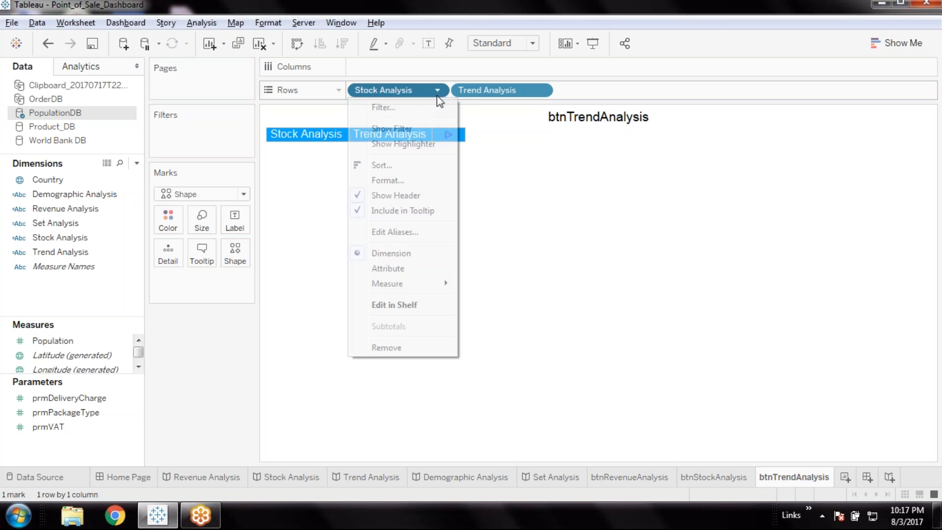
left_click(398, 348)
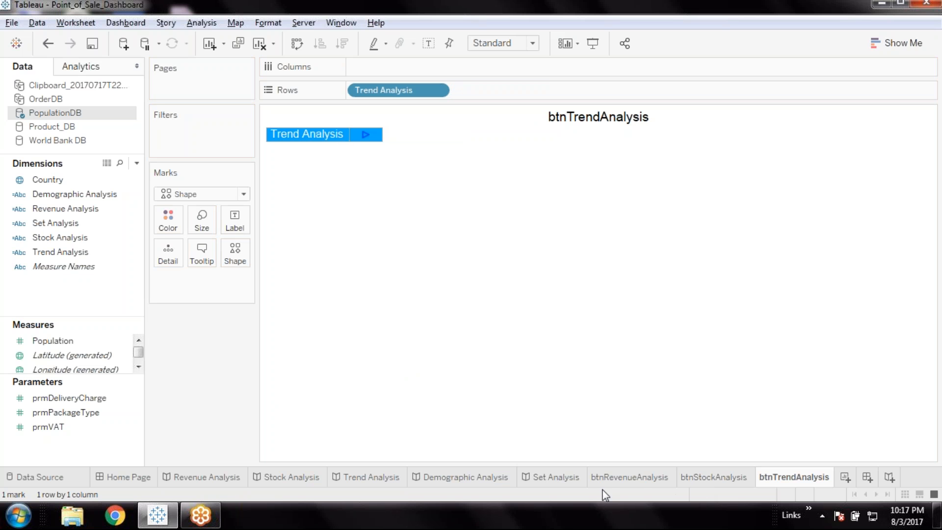
Hide the btnRevenueAnalysis worksheet, which is already used on the Home Page dashboard
mouse_move(629, 478)
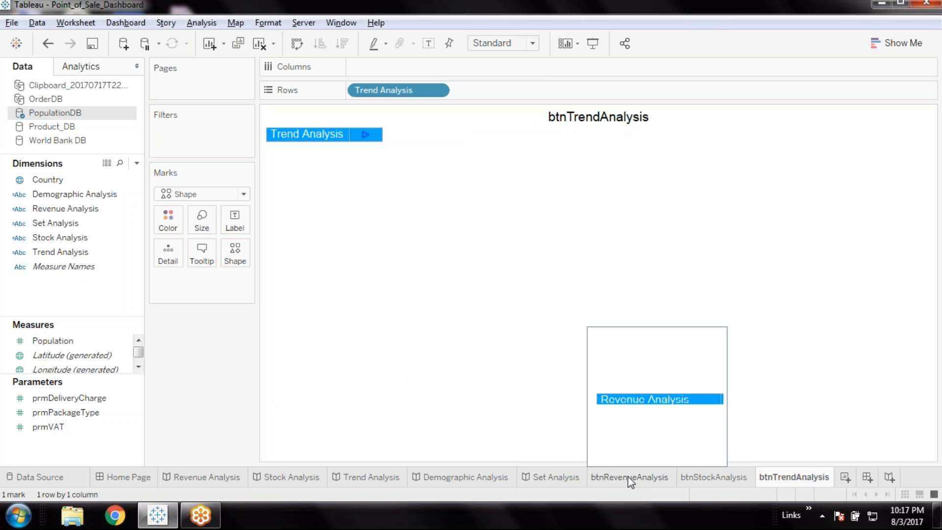
right_click(629, 477)
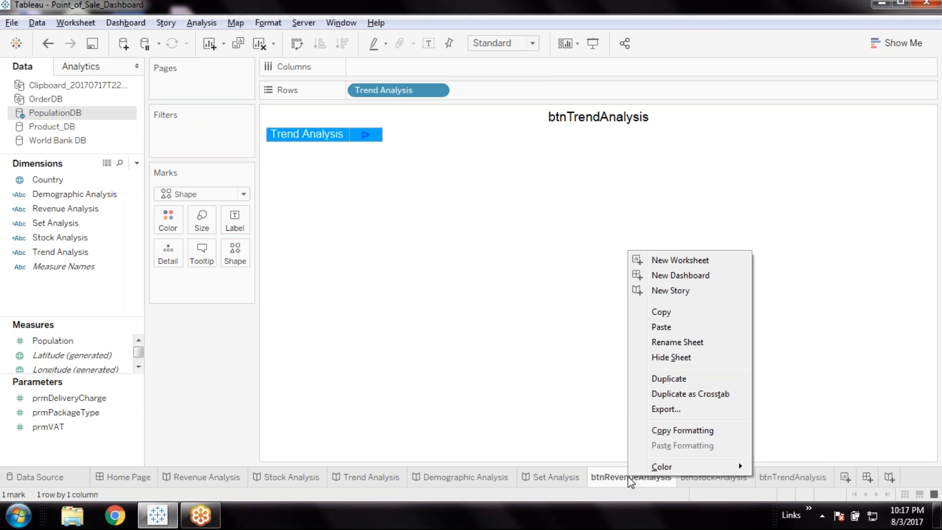
left_click(676, 358)
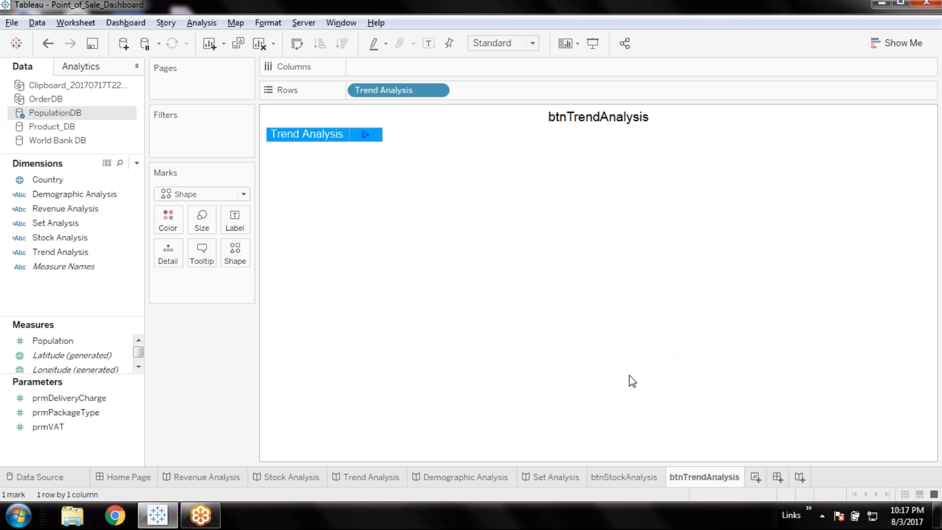
Duplicate the btnTrendAnalysis worksheet and rename the copy btnDemographicAnalysis, reusing the Demographic Analysis story's name without the space
double_click(487, 481)
key("ctrl+c")
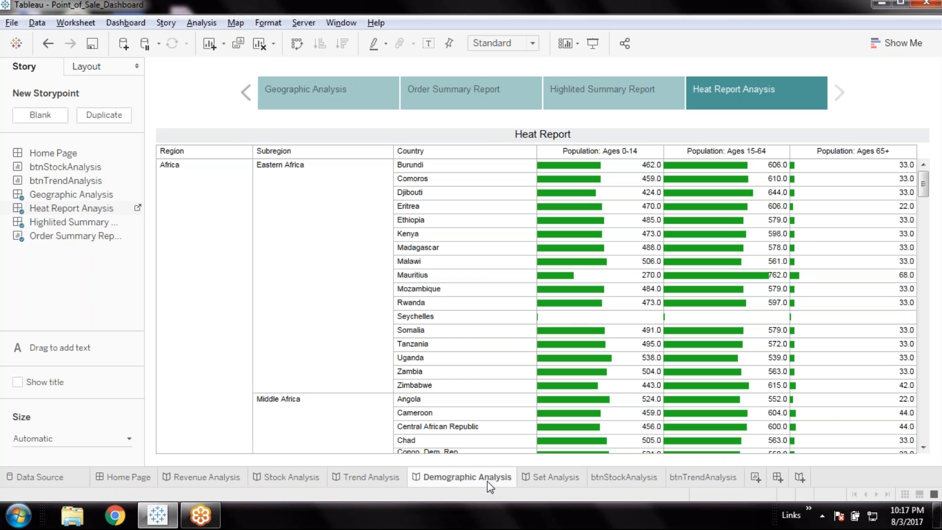
left_click(737, 480)
right_click(741, 477)
left_click(749, 383)
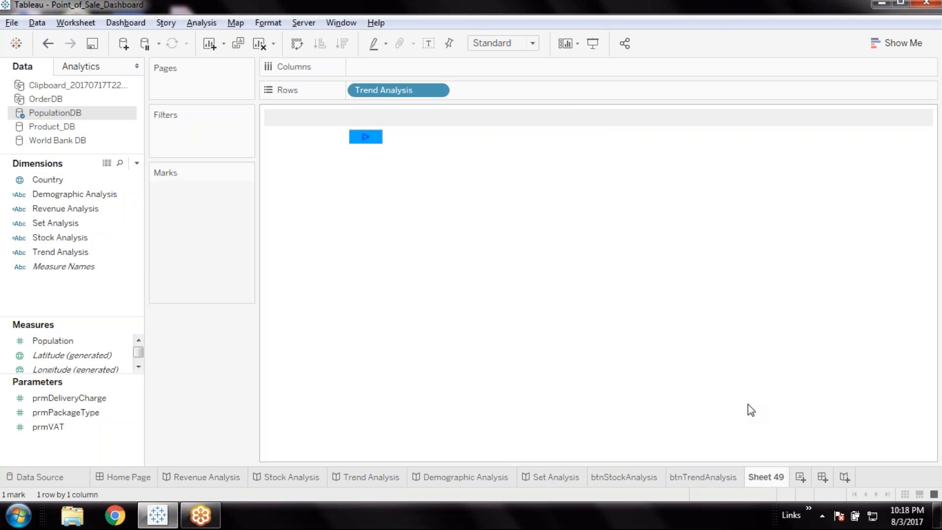
double_click(765, 476)
type("bt")
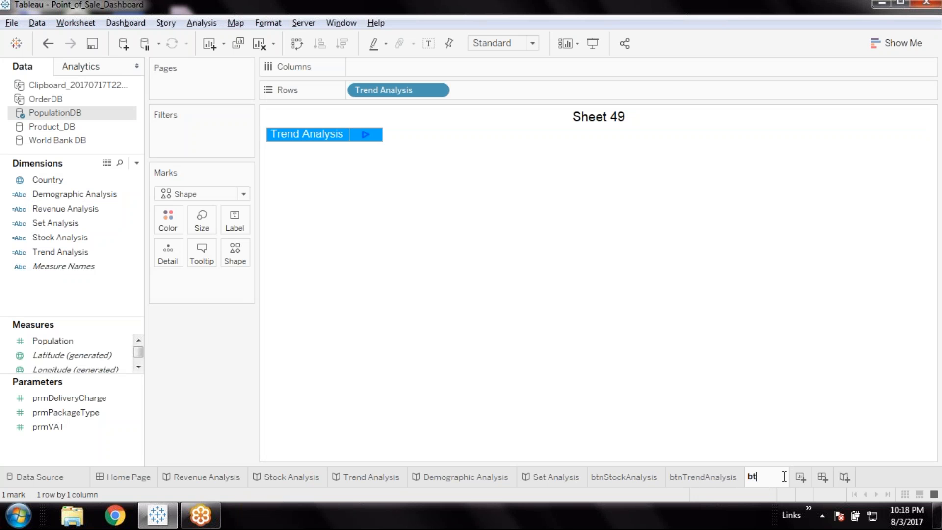
type("n")
key("ctrl+v")
left_click(815, 476)
key("BackSpace")
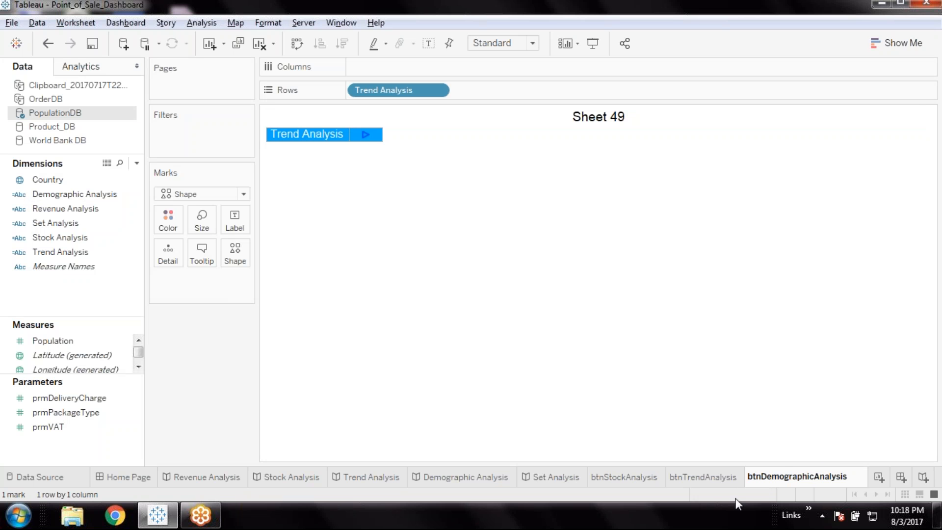
key("Return")
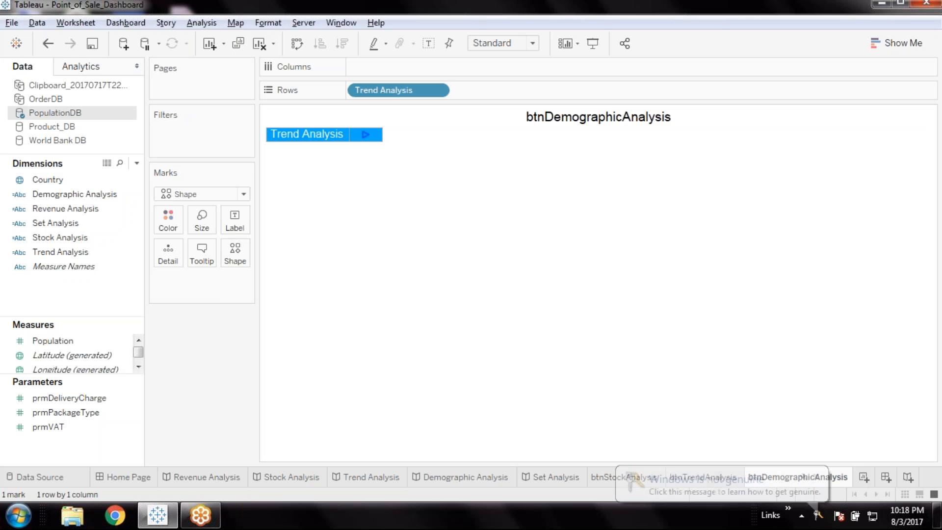
Replace the Trend Analysis field on the Rows shelf of btnDemographicAnalysis with the Demographic Analysis field
left_click_drag(70, 194, 488, 91)
left_click(437, 90)
left_click(396, 349)
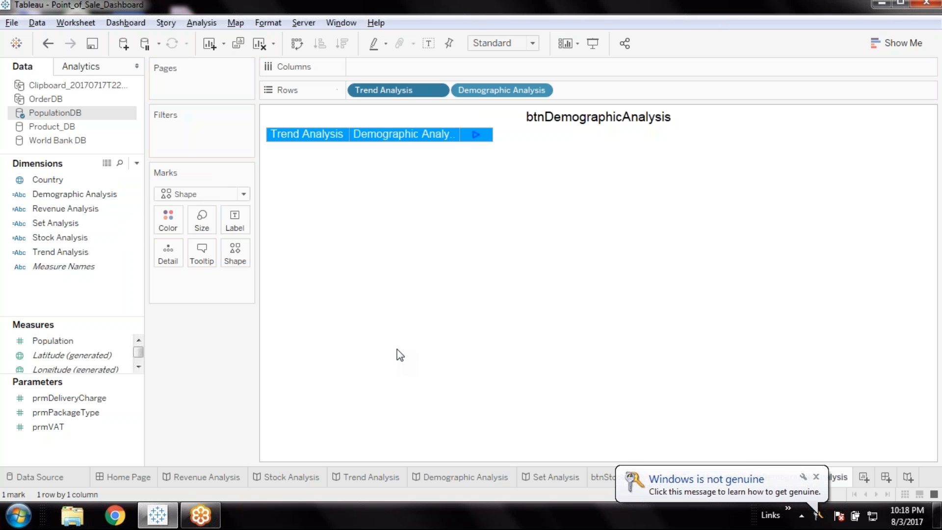
left_click(816, 476)
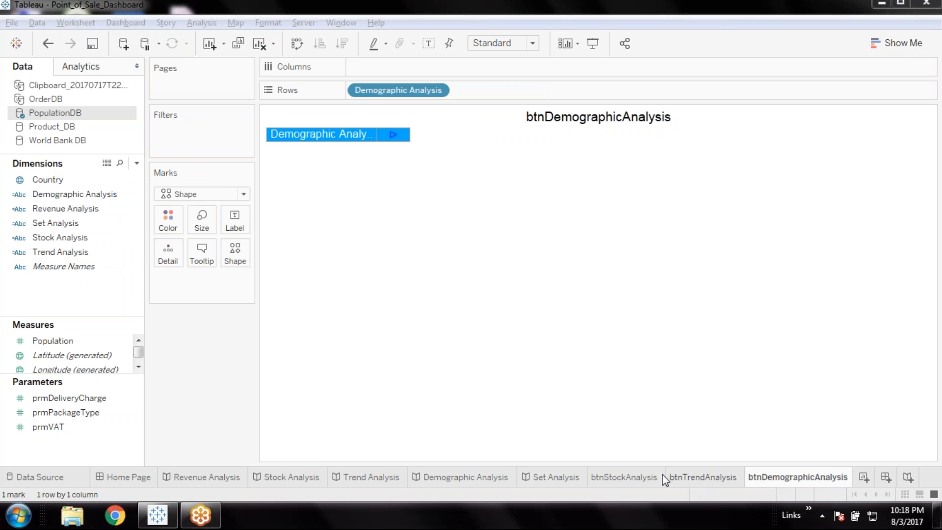
Duplicate the btnDemographicAnalysis worksheet and rename the copy btnSetAnalysis, reusing the Set Analysis story's name without the space
double_click(555, 477)
key("ctrl+c")
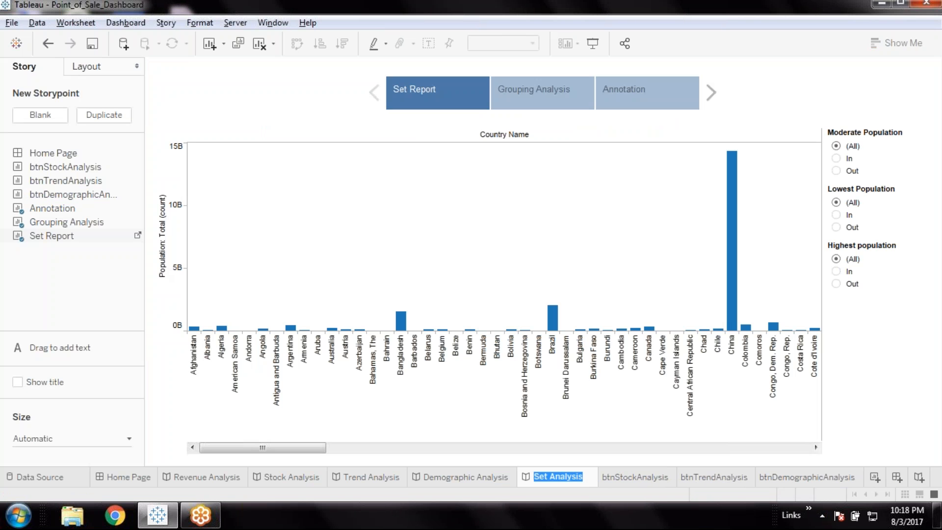
left_click(824, 478)
right_click(811, 481)
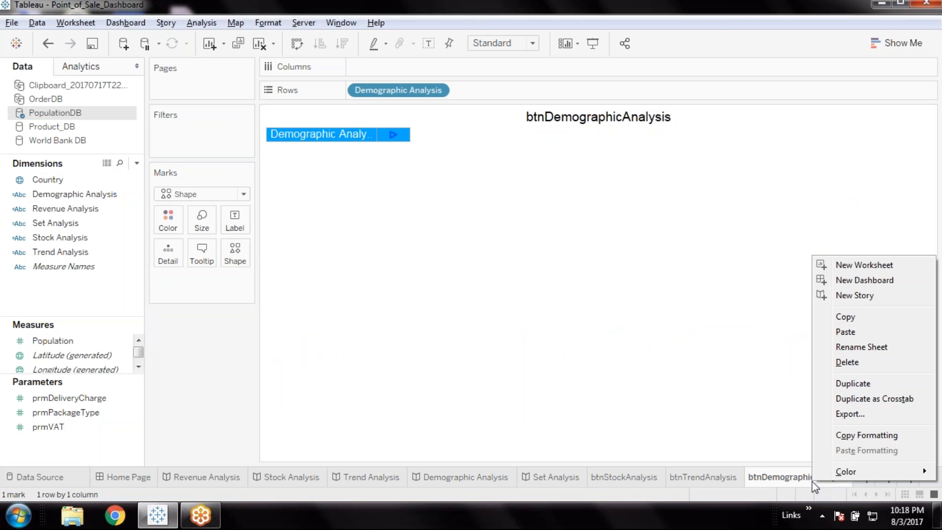
left_click(856, 384)
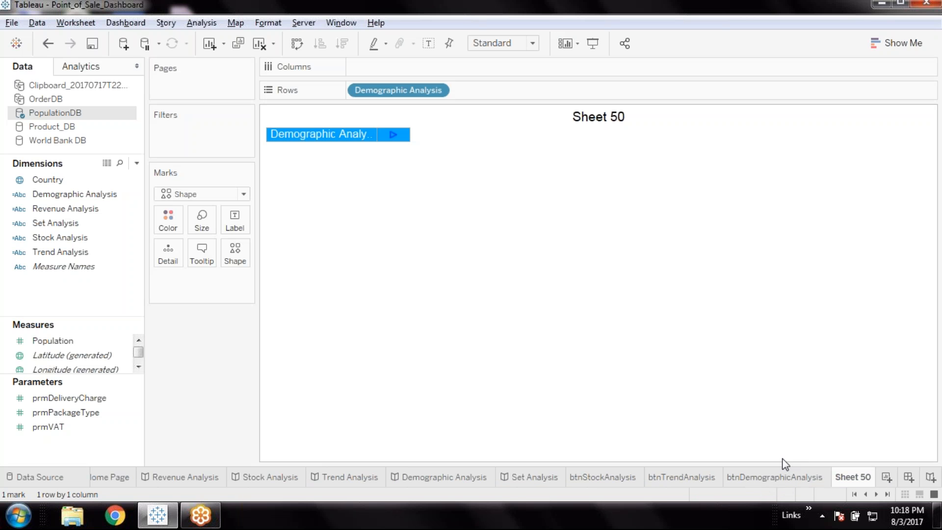
double_click(844, 479)
key("ctrl+v")
key("Return")
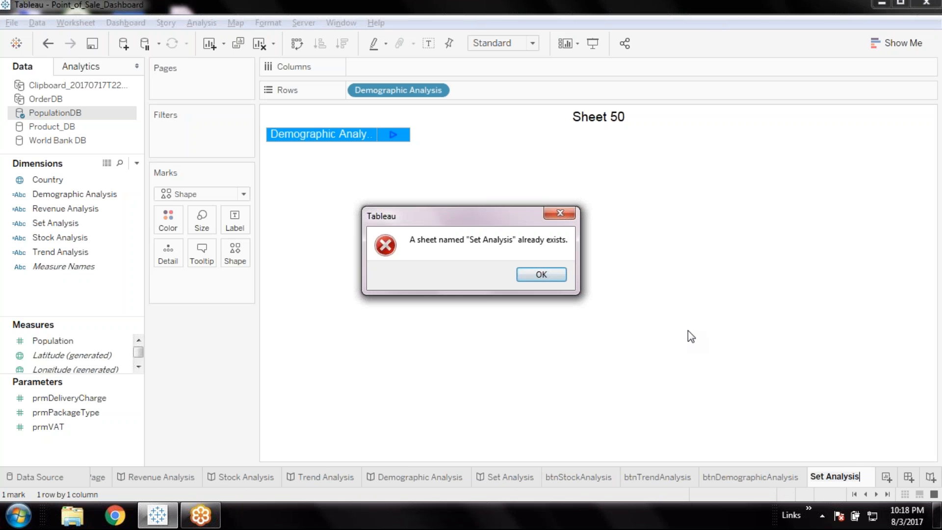
key("Return")
type("btn")
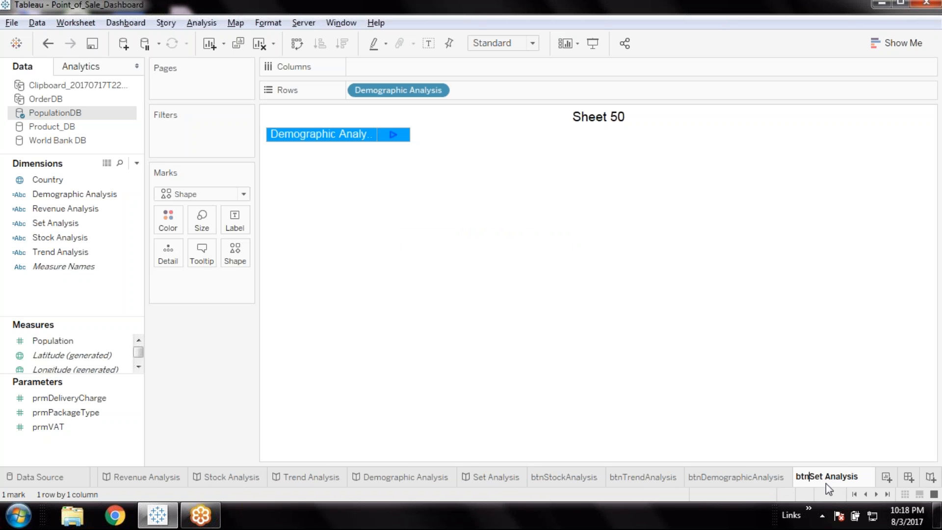
key("BackSpace")
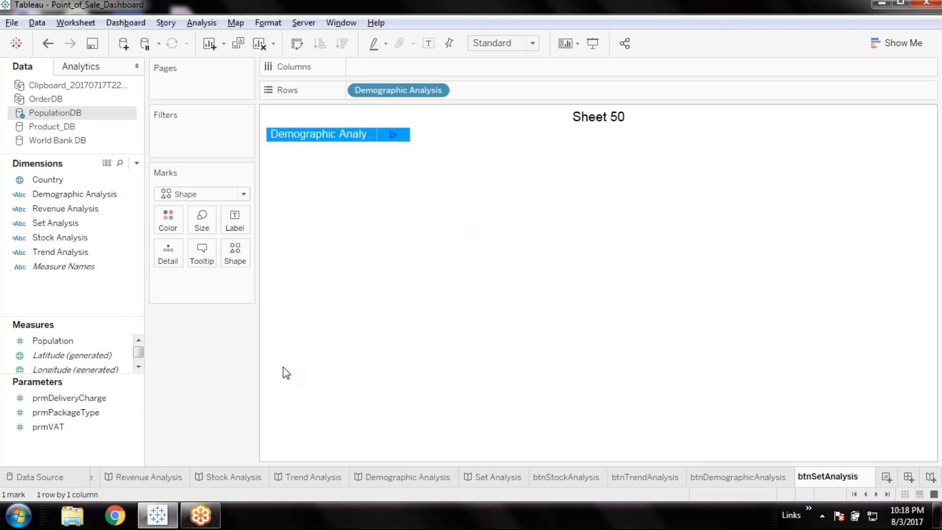
key("Return")
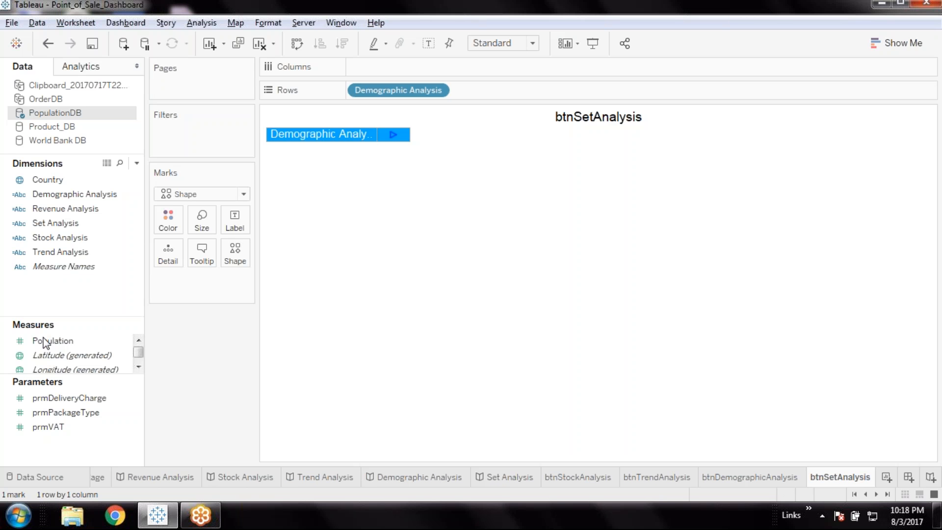
Replace the Demographic Analysis field on the Rows shelf of btnSetAnalysis with the Set Analysis field, and save the workbook
mouse_move(62, 226)
left_mouse_down()
mouse_move(510, 108)
mouse_move(466, 92)
left_mouse_up()
left_click(438, 93)
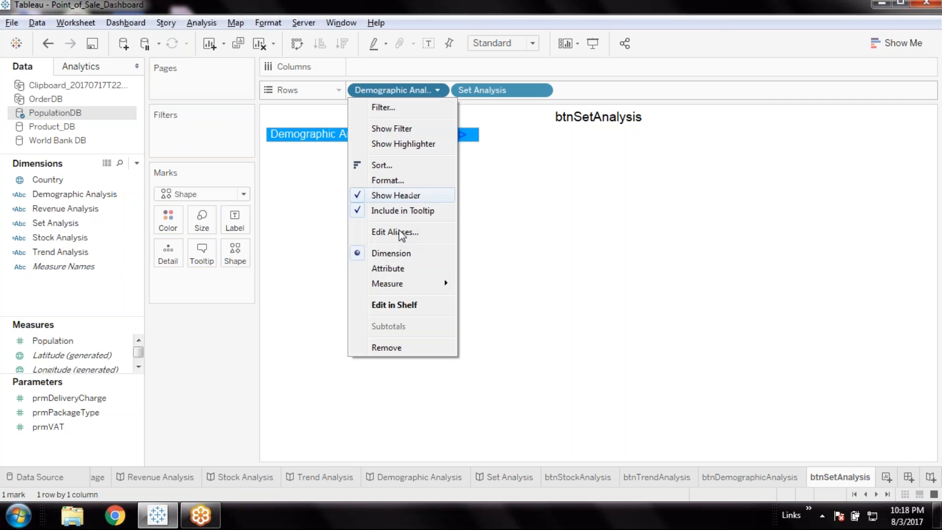
left_click(394, 349)
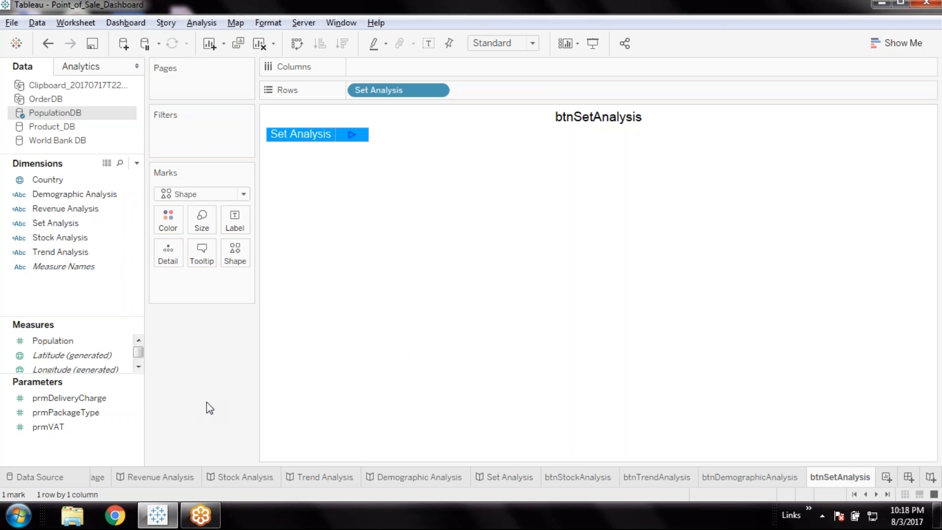
left_click(92, 44)
Place btnStockAnalysis as a floating sheet just below the Revenue Analysis button on the Home Page dashboard and hide its title
left_click(868, 495)
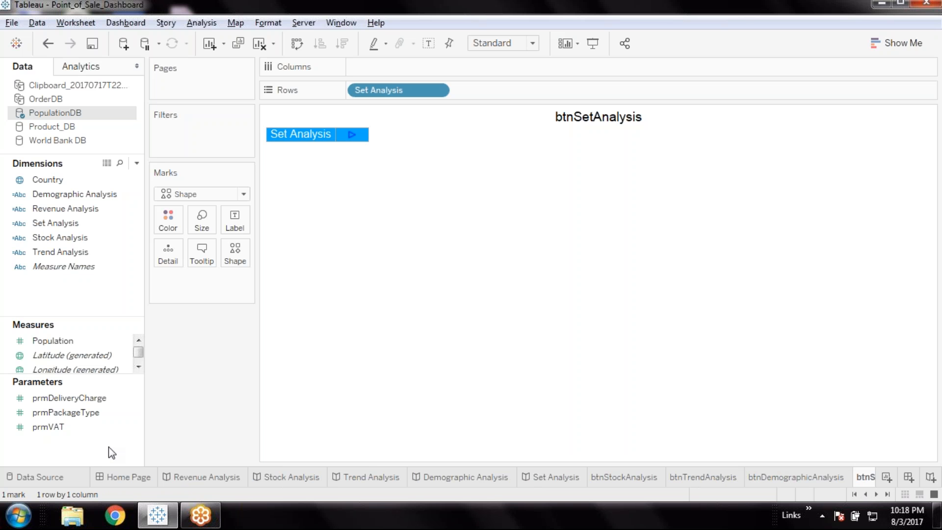
left_click(113, 474)
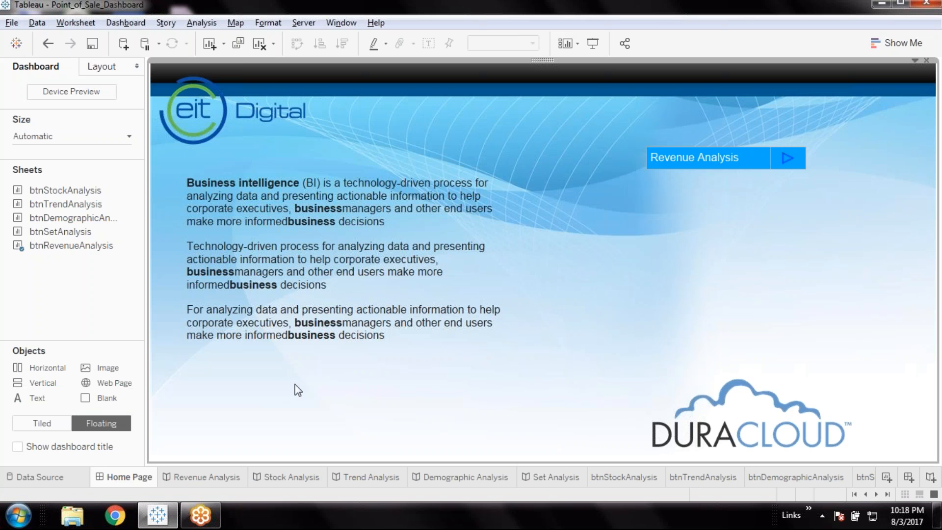
mouse_move(71, 231)
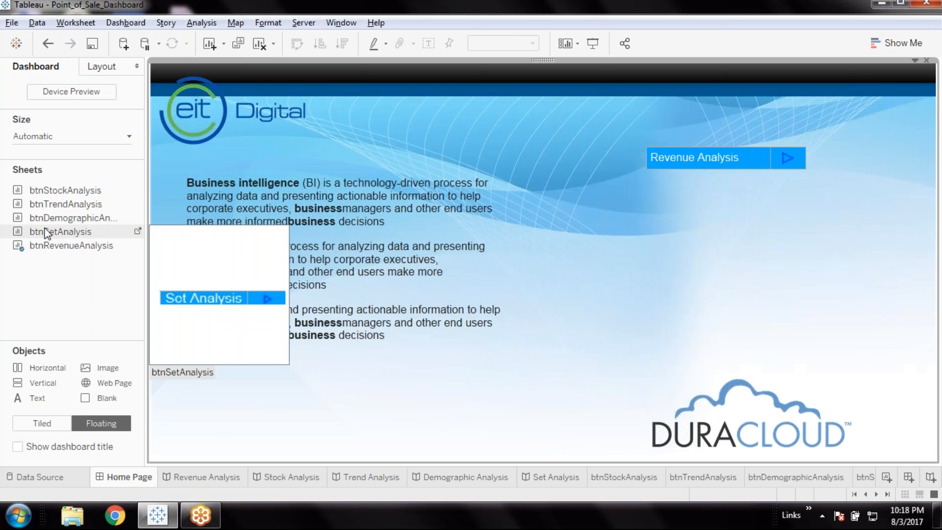
left_click_drag(78, 191, 645, 176)
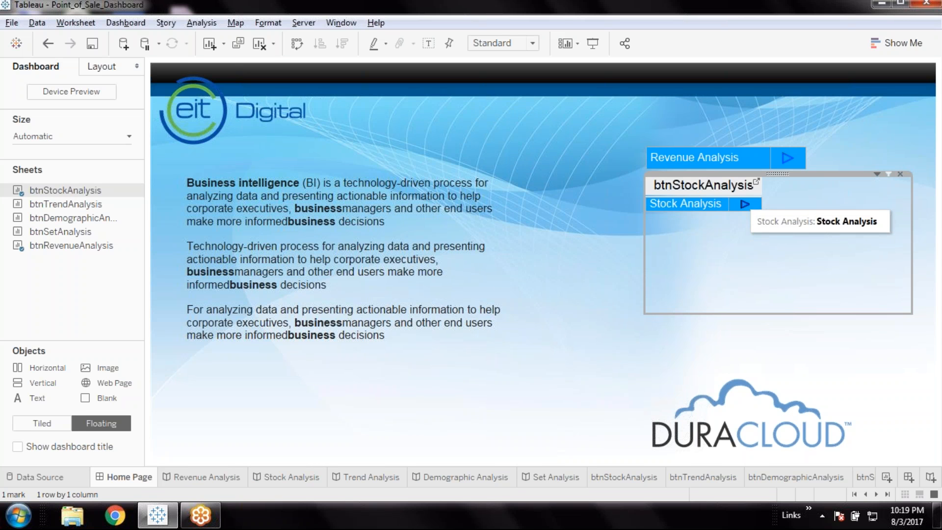
right_click(698, 187)
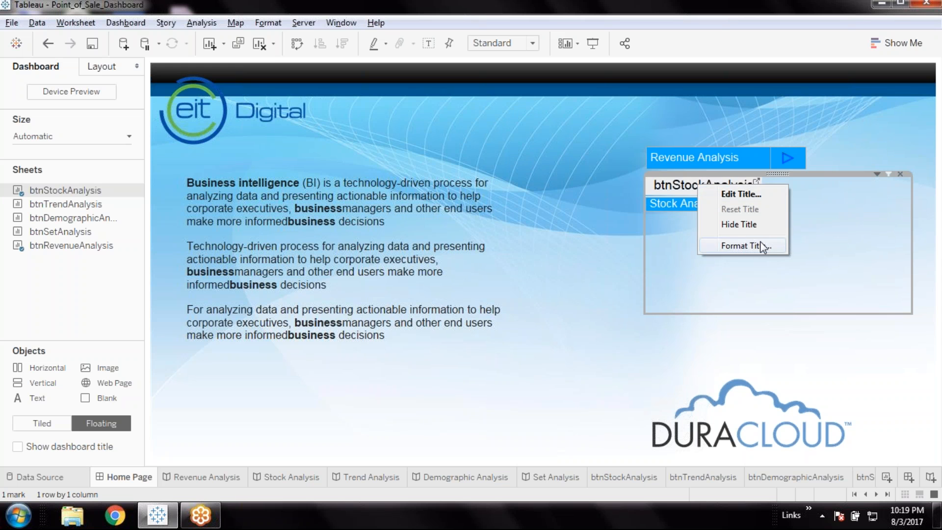
left_click(767, 228)
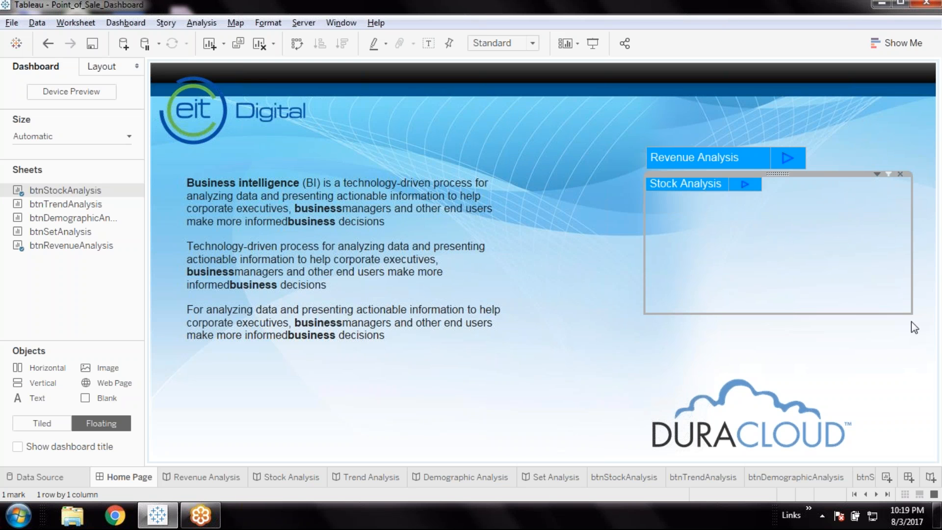
Shrink the Stock Analysis button to the Revenue Analysis button's size, fit it to Entire View and widen its label column to match
left_click_drag(911, 314, 806, 202)
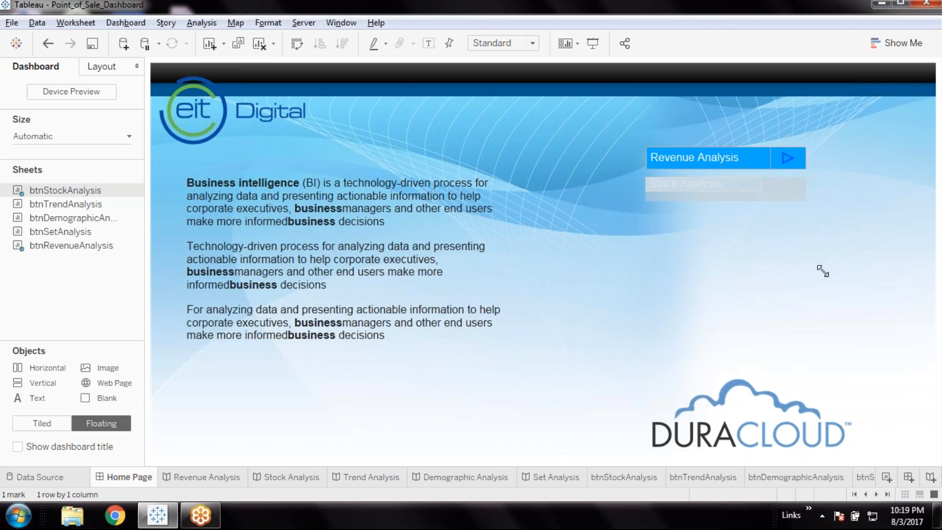
left_click(773, 173)
mouse_move(738, 217)
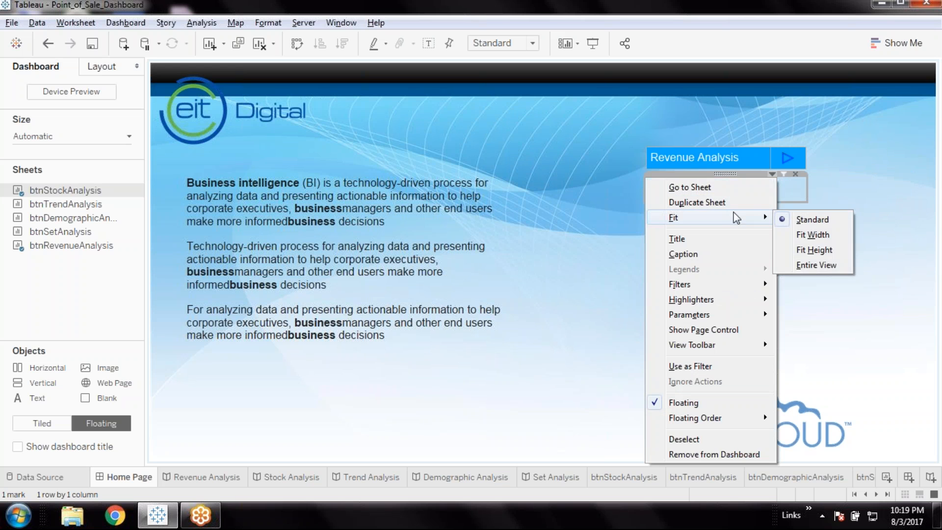
left_click(826, 266)
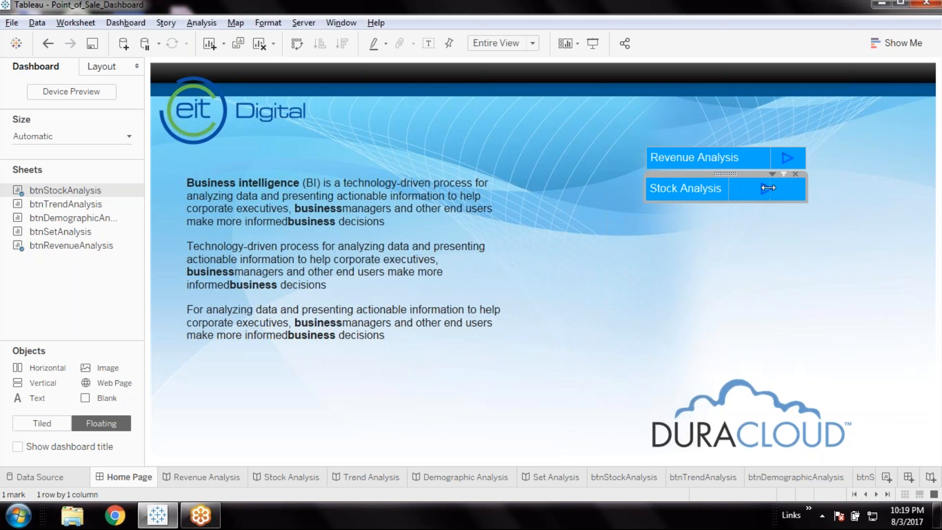
left_click(850, 294)
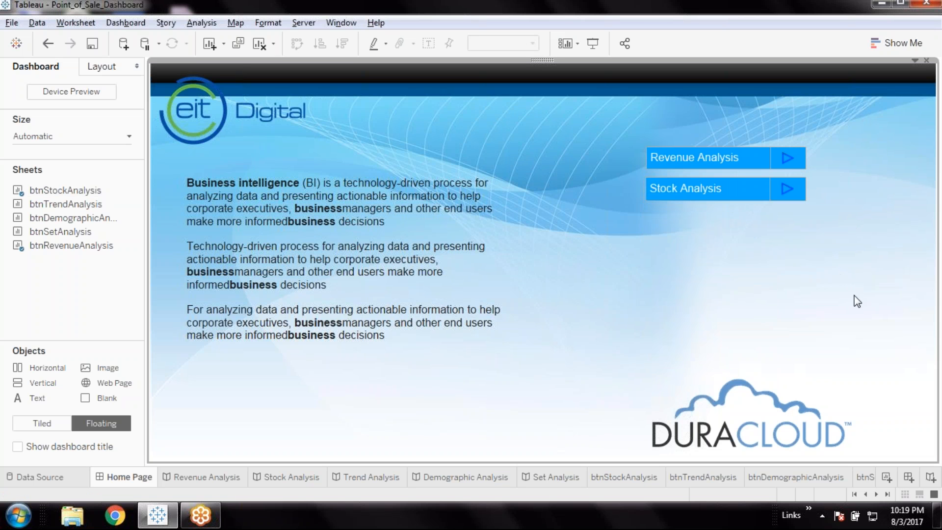
left_click(767, 189)
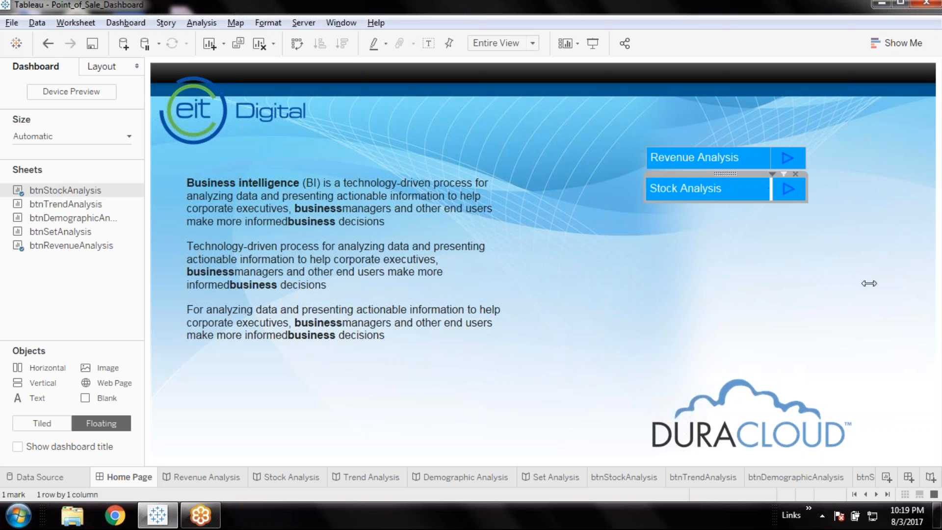
left_click(879, 293)
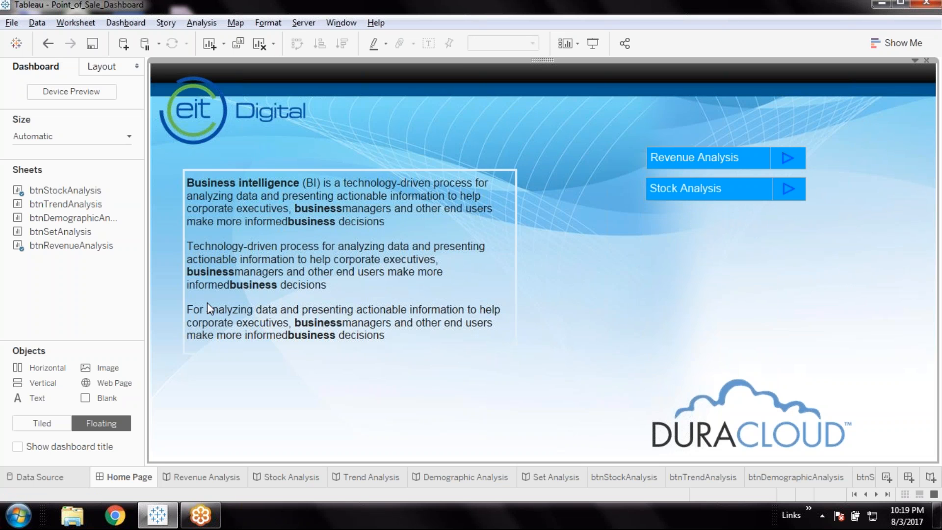
Hide the btnStockAnalysis worksheet from the sheet tabs and return to the Home Page dashboard
right_click(537, 478)
left_click(635, 481)
right_click(634, 479)
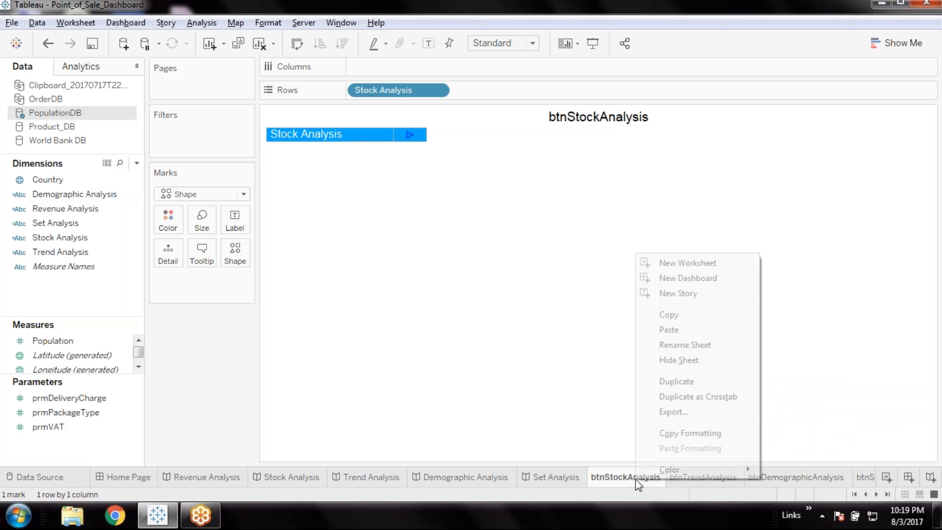
left_click(679, 361)
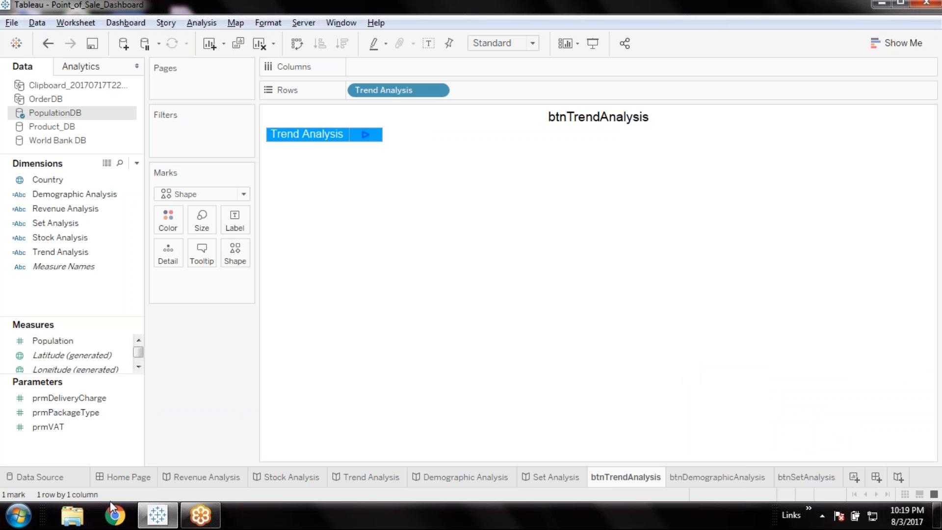
left_click(137, 480)
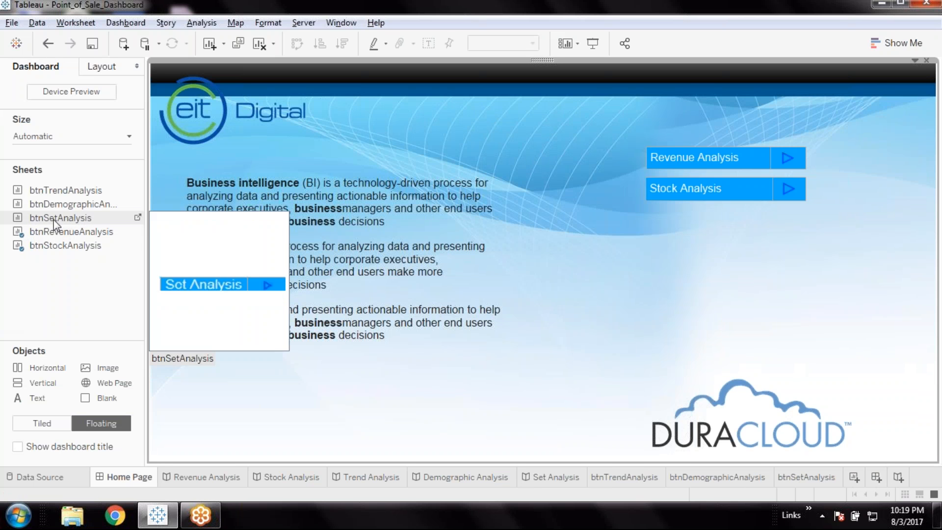
Place btnTrendAnalysis as a floating sheet just below the Stock Analysis button and hide its title
mouse_move(82, 205)
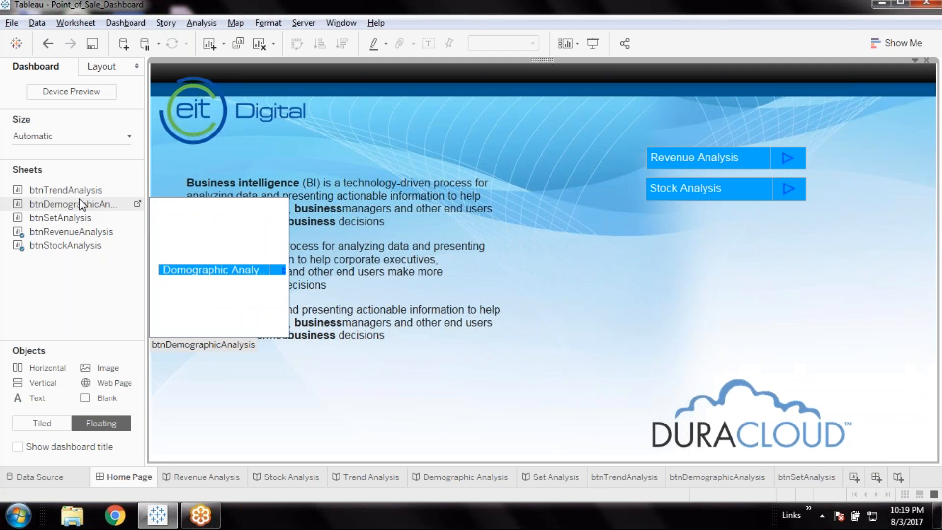
left_click_drag(79, 194, 646, 213)
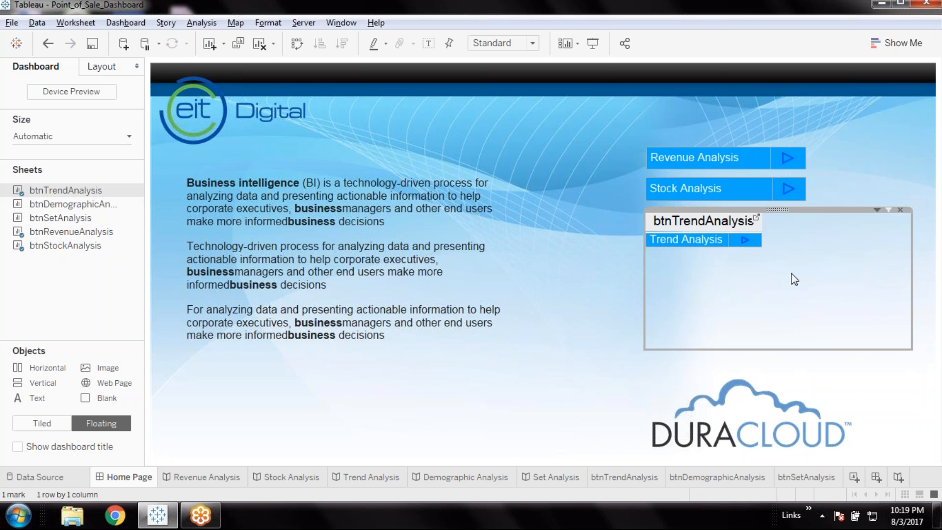
right_click(699, 224)
left_click(730, 264)
Shrink the Trend Analysis button to match the buttons above, fit it to Entire View and align its label column divider with theirs
left_click_drag(911, 352, 806, 239)
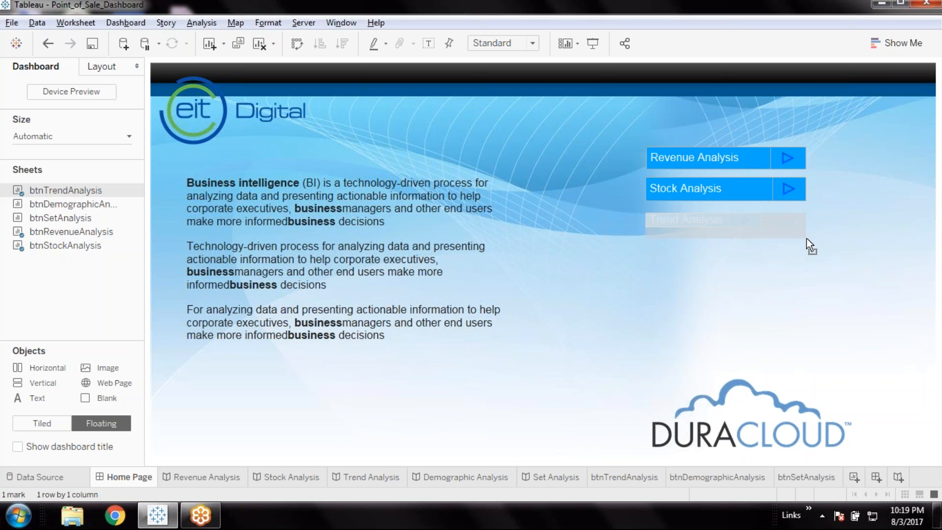
left_click(771, 210)
mouse_move(747, 251)
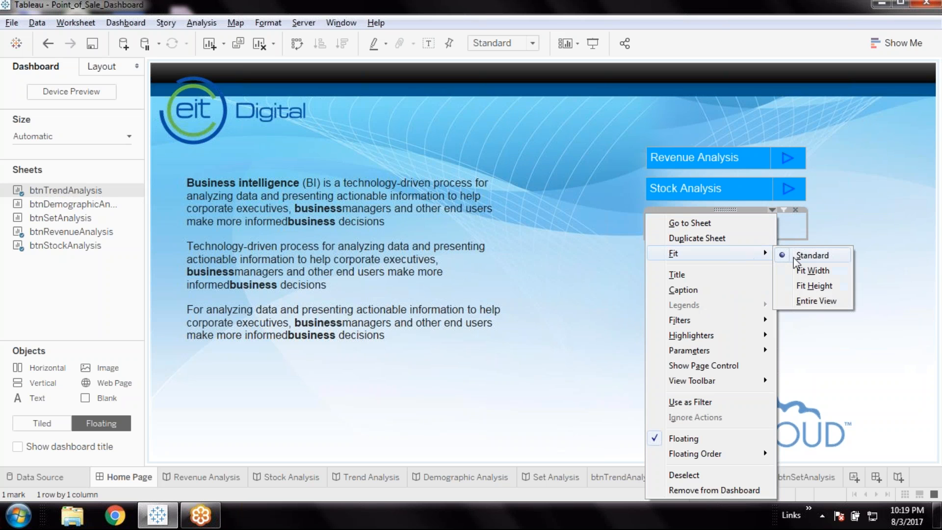
left_click(822, 301)
left_click(725, 226)
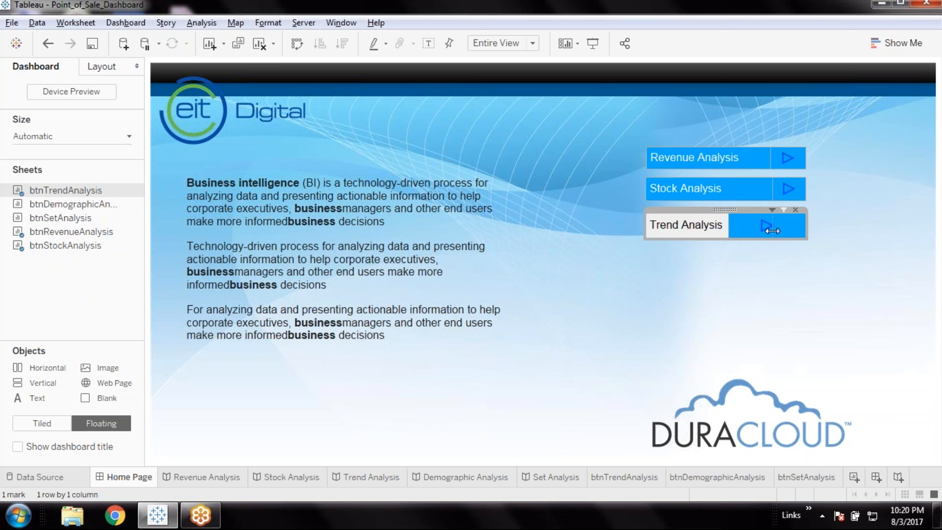
left_click(836, 302)
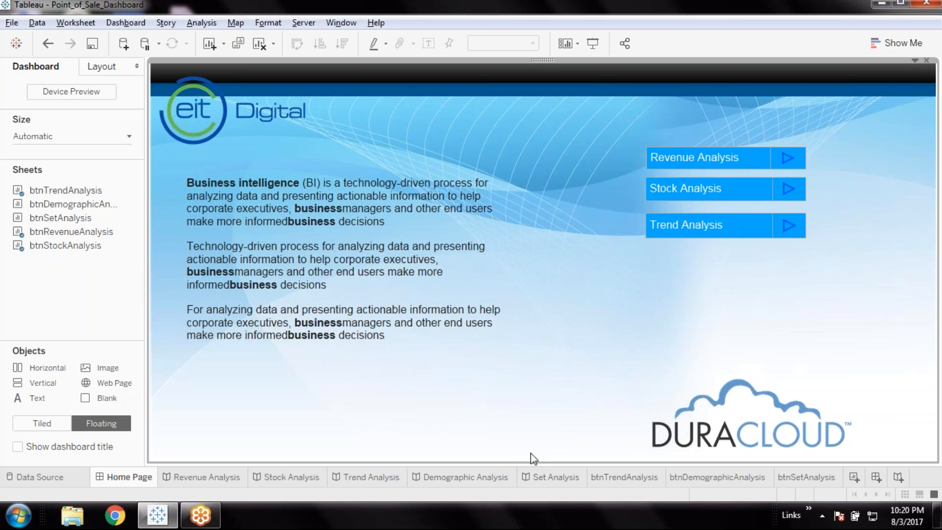
Hide the btnTrendAnalysis worksheet tab, and float btnDemographicAnalysis below the Trend Analysis button without its title
right_click(622, 482)
left_click(672, 360)
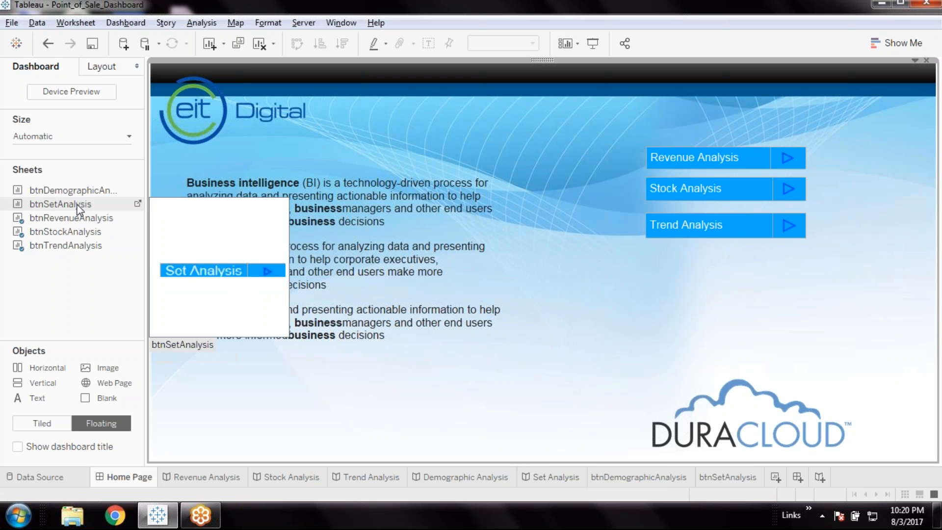
left_click_drag(80, 196, 646, 250)
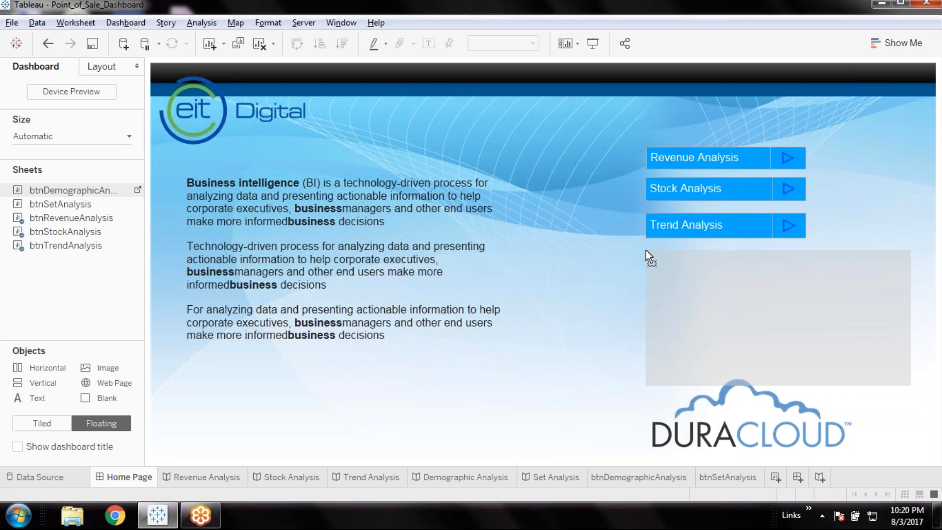
left_click_drag(782, 321, 783, 329)
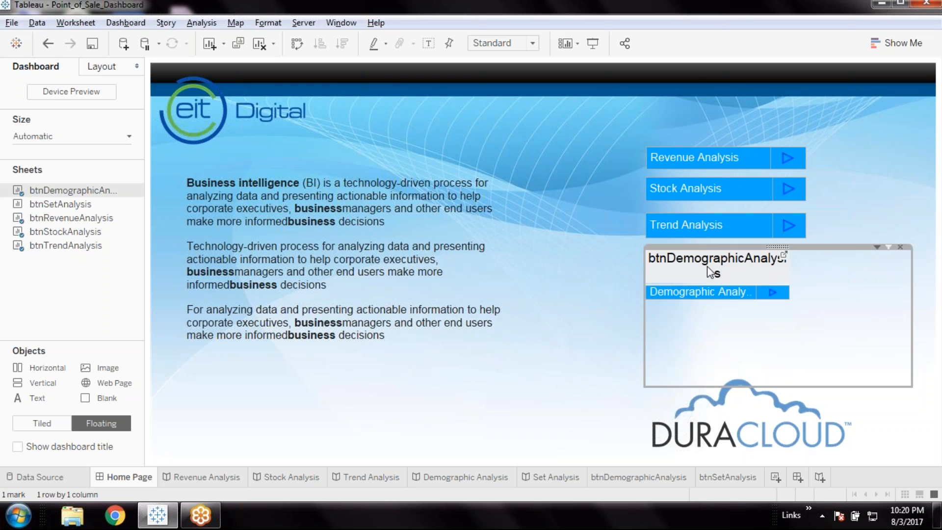
right_click(707, 265)
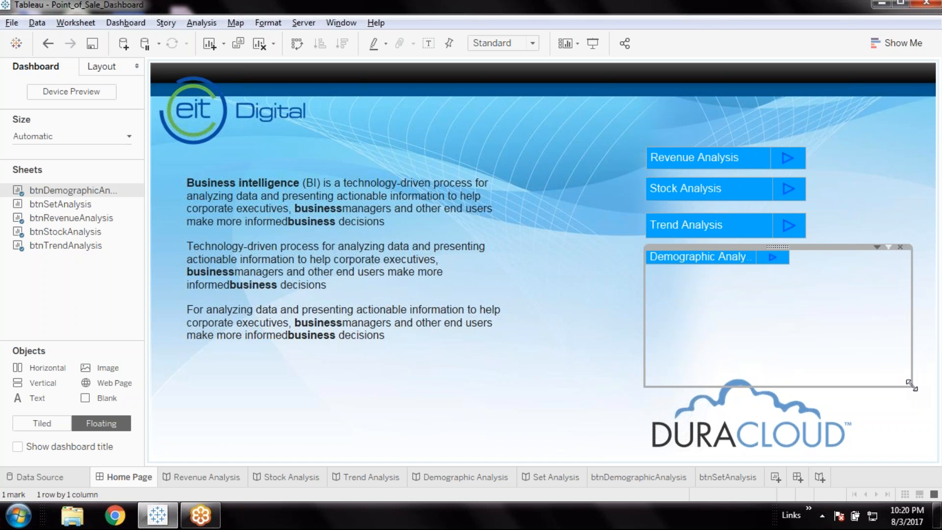
Shrink the Demographic Analysis button to about the size of the buttons above and fit it to Entire View
left_click_drag(911, 386, 806, 277)
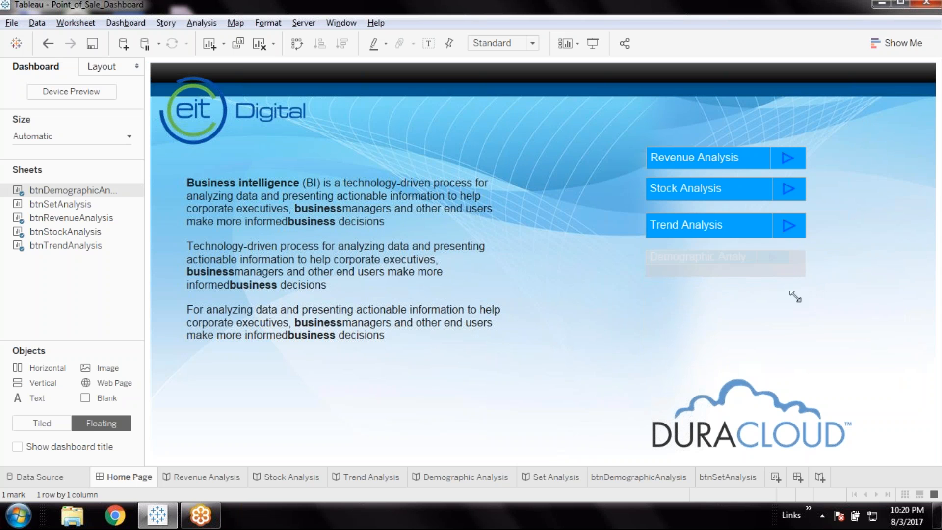
left_click(772, 248)
mouse_move(758, 285)
left_click(818, 329)
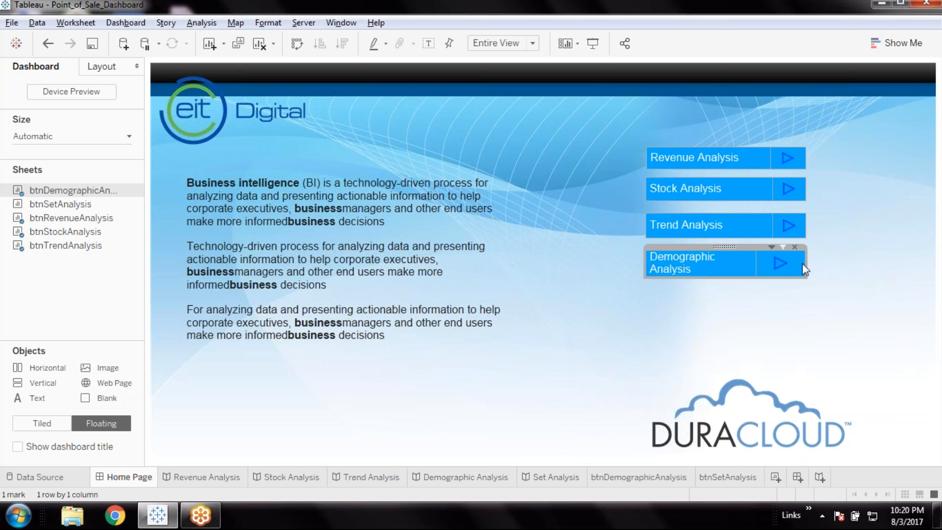
Adjust the Demographic Analysis button's width and label column so its text fits on one line and its edges align with the buttons above
left_click_drag(804, 265, 822, 287)
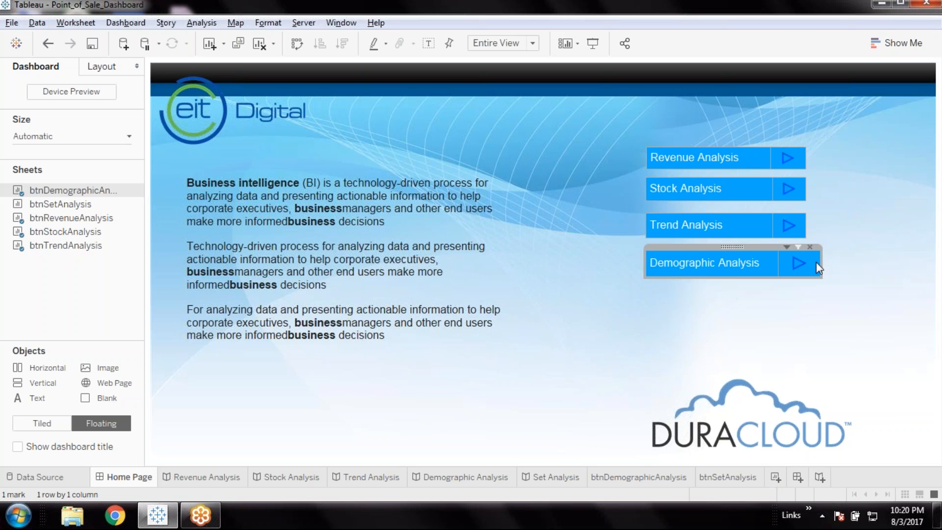
left_click_drag(817, 262, 814, 261)
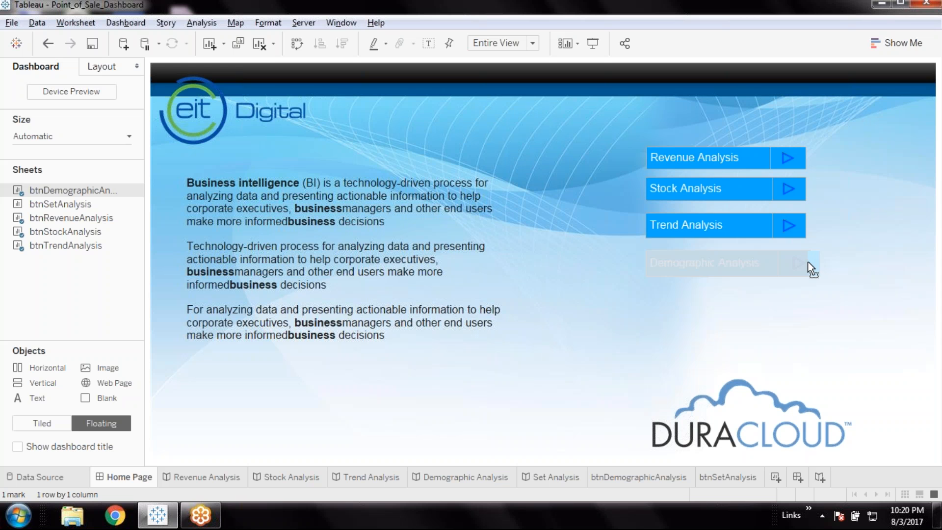
left_click_drag(807, 261, 807, 261)
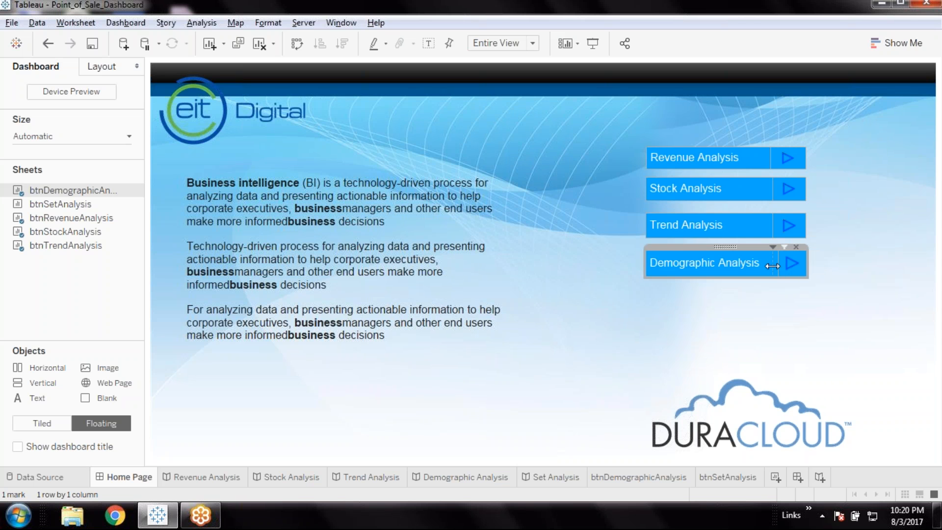
left_click(858, 316)
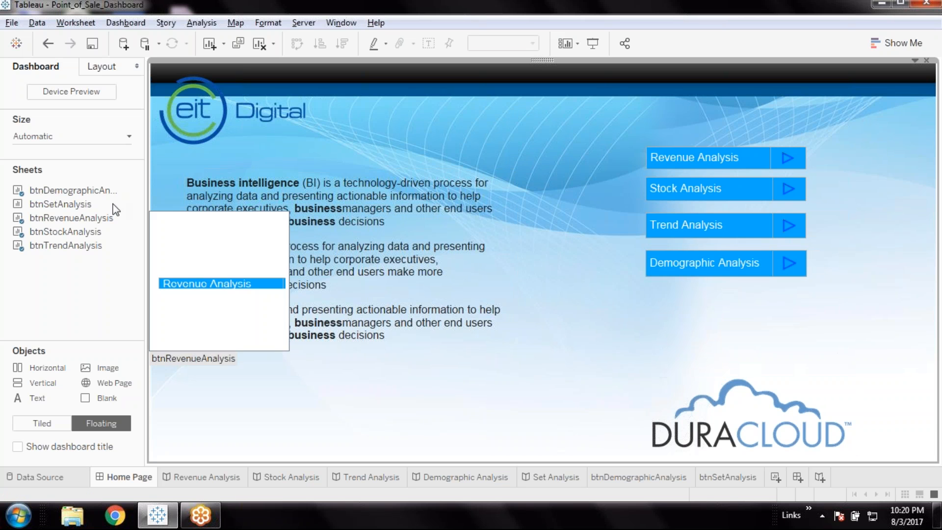
Place btnSetAnalysis as a floating sheet just below the Demographic Analysis button and hide its title
left_click_drag(83, 201, 645, 289)
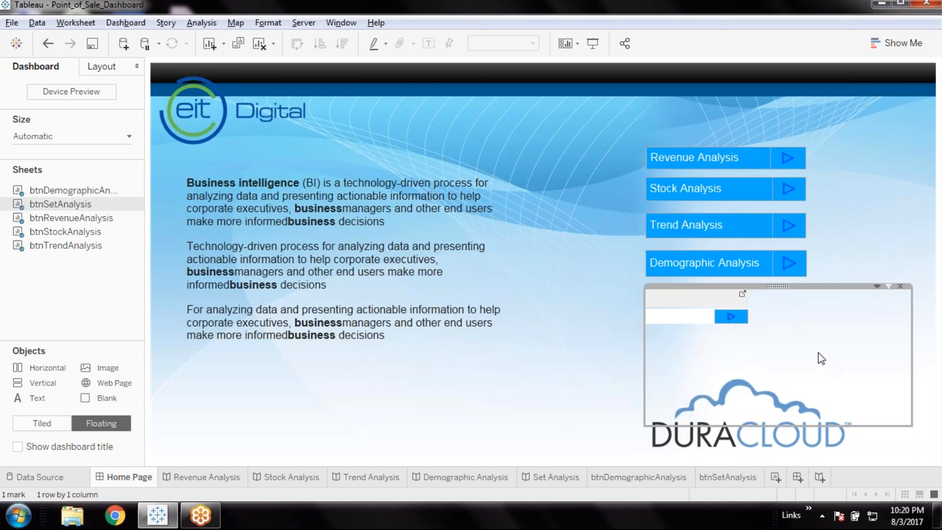
right_click(693, 294)
left_click(724, 334)
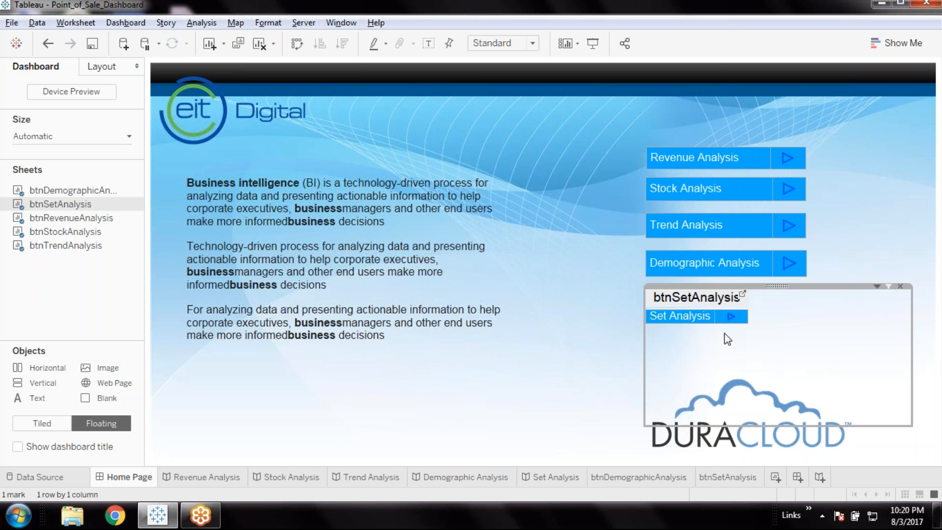
Shrink the Set Analysis button to match the other buttons, fit it to Entire View and widen its label column to line up
left_click_drag(910, 426, 807, 316)
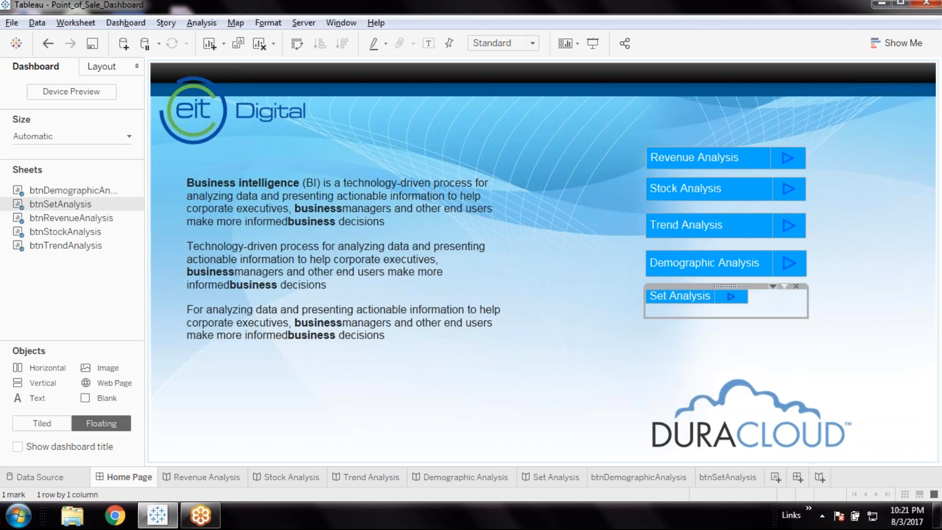
left_click(772, 287)
mouse_move(736, 282)
left_click(815, 328)
left_click_drag(715, 302, 772, 302)
left_click(890, 340)
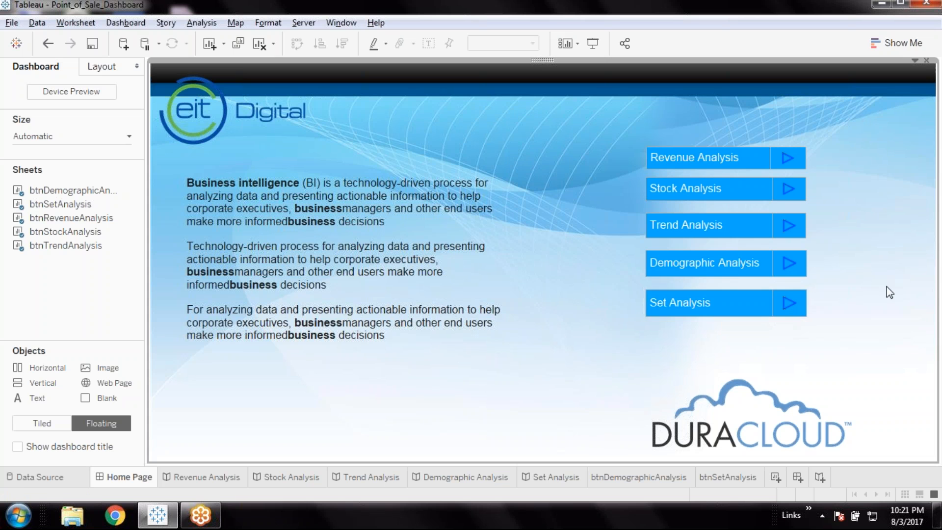
Reduce the Set Analysis button's height slightly and clear its label selection
left_click(723, 303)
left_click(723, 303)
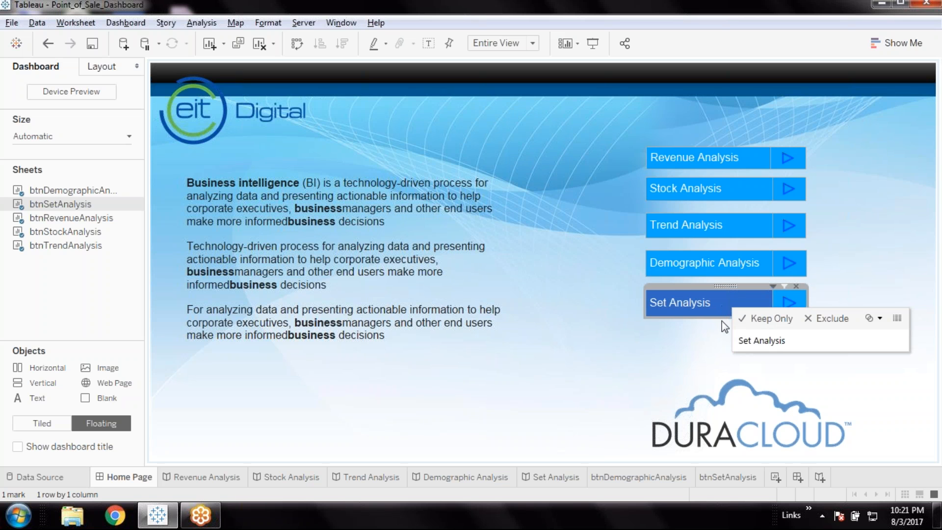
left_click_drag(723, 316, 725, 315)
left_click(851, 341)
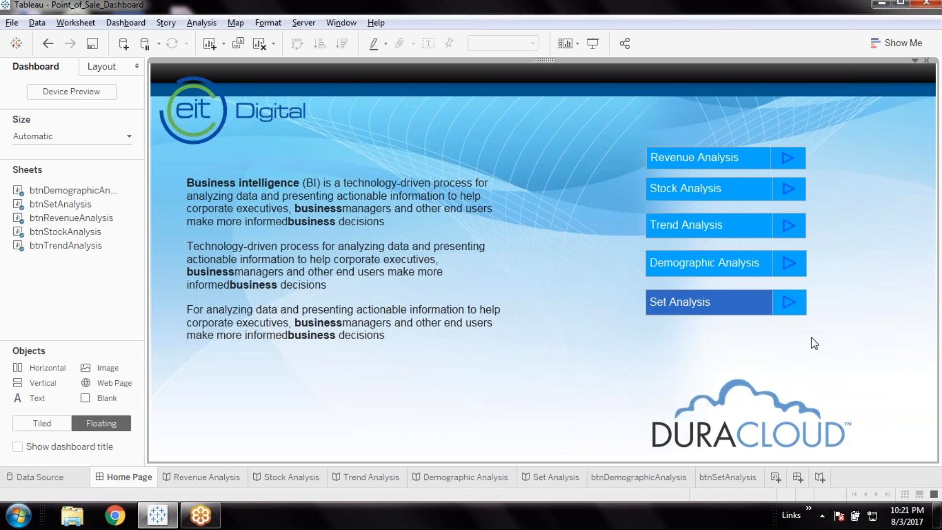
left_click(739, 312)
left_click(823, 355)
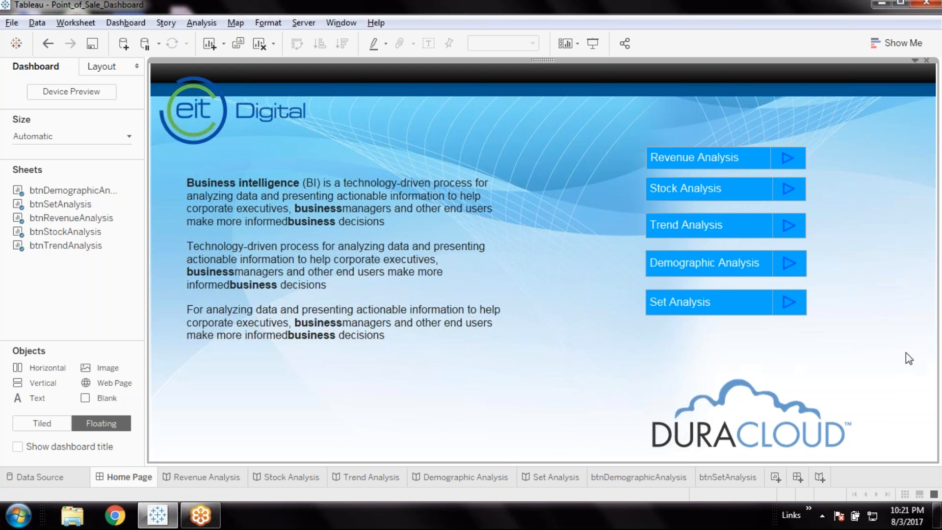
Preview the Home Page dashboard in presentation mode, return to editing and select the Revenue Analysis button's label
left_click(597, 51)
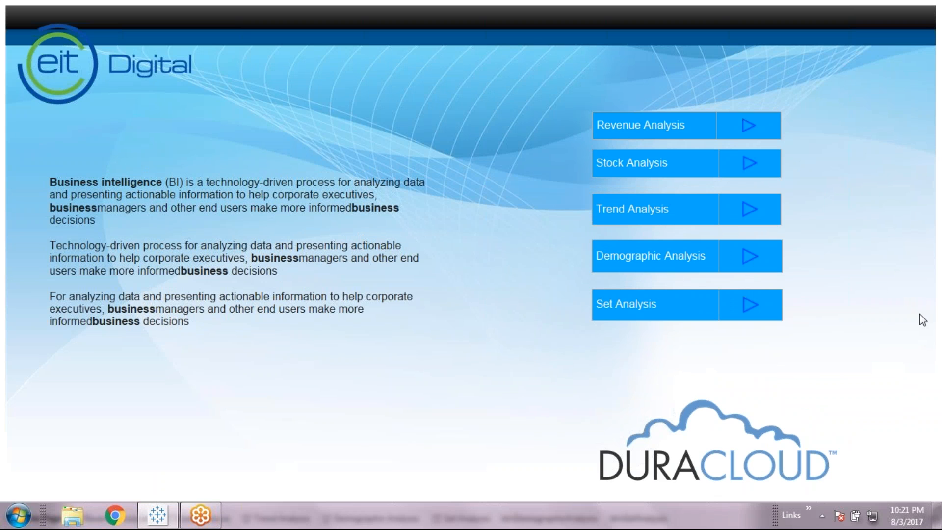
key("Escape")
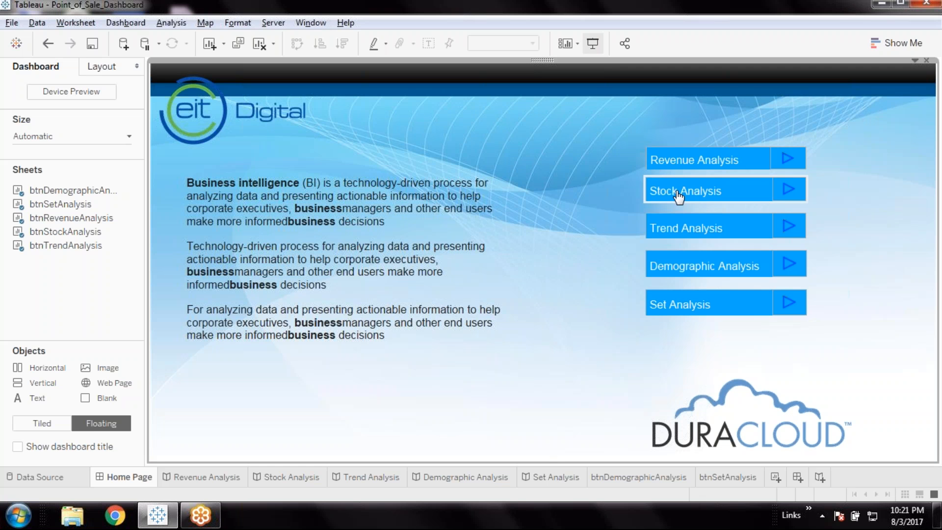
left_click(742, 155)
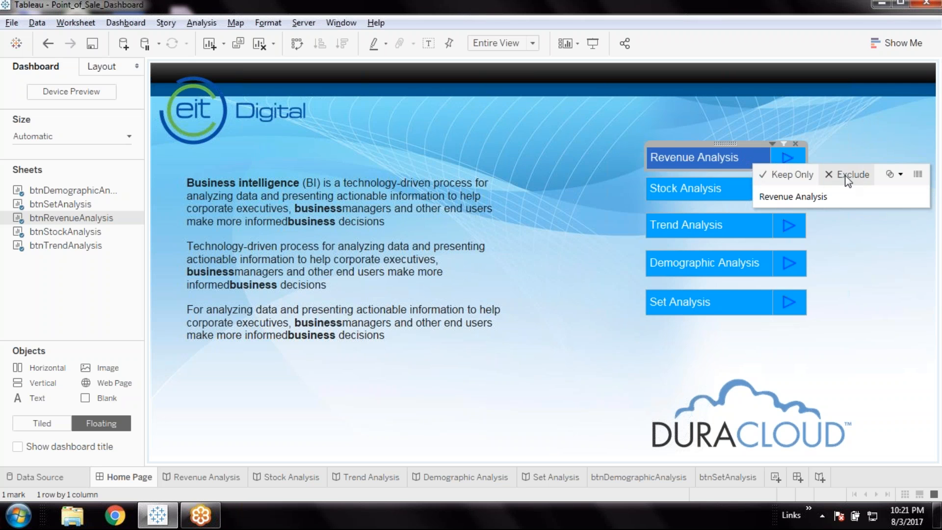
Shift the Revenue Analysis and Stock Analysis buttons to the right, leaving a wider vertical gap between them
left_click(876, 143)
left_click(719, 154)
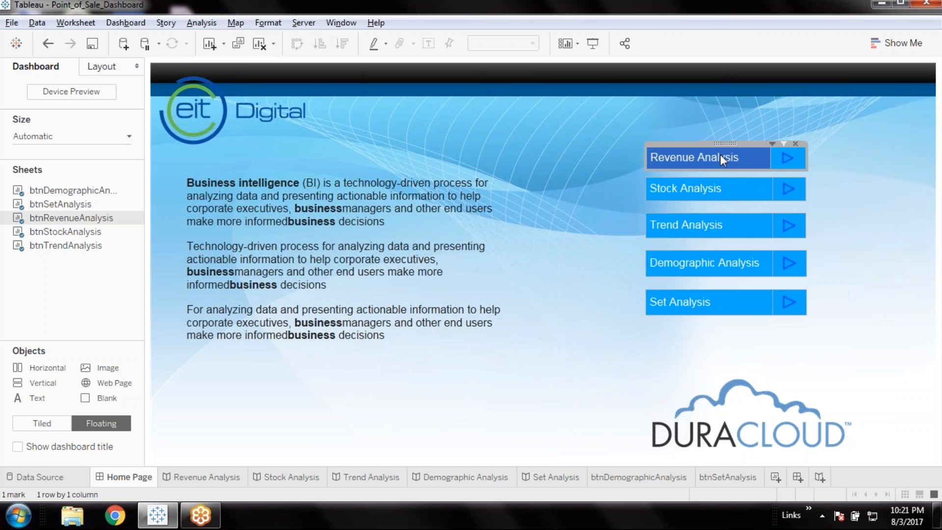
left_click_drag(725, 143, 757, 143)
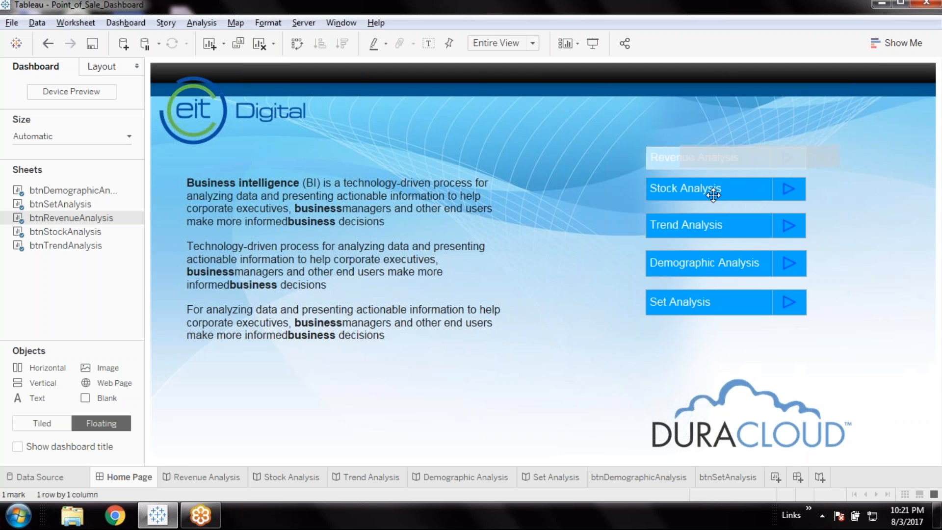
left_click(725, 179)
left_click_drag(725, 179, 761, 179)
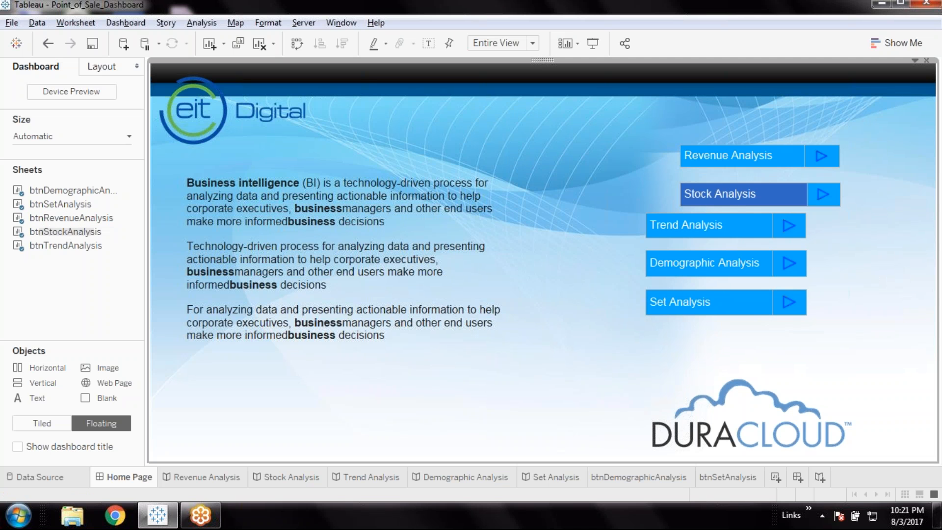
Move the Trend Analysis and Demographic Analysis buttons right and down, aligned and evenly spaced beneath the Stock Analysis button
left_click(717, 217)
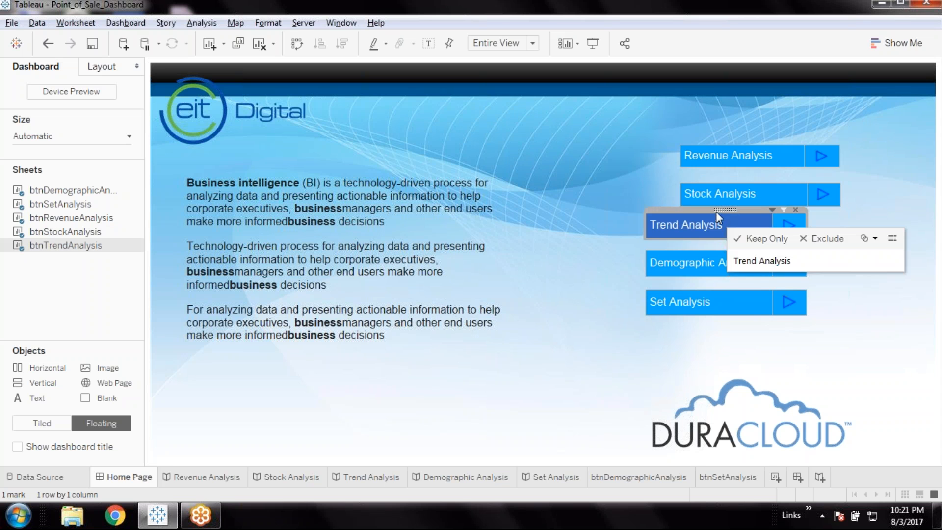
left_click_drag(723, 210, 760, 223)
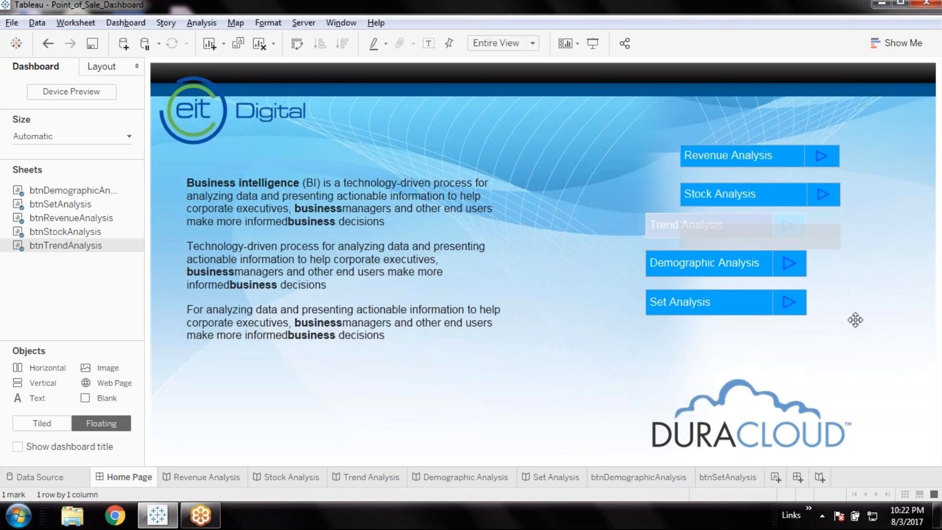
left_click(728, 259)
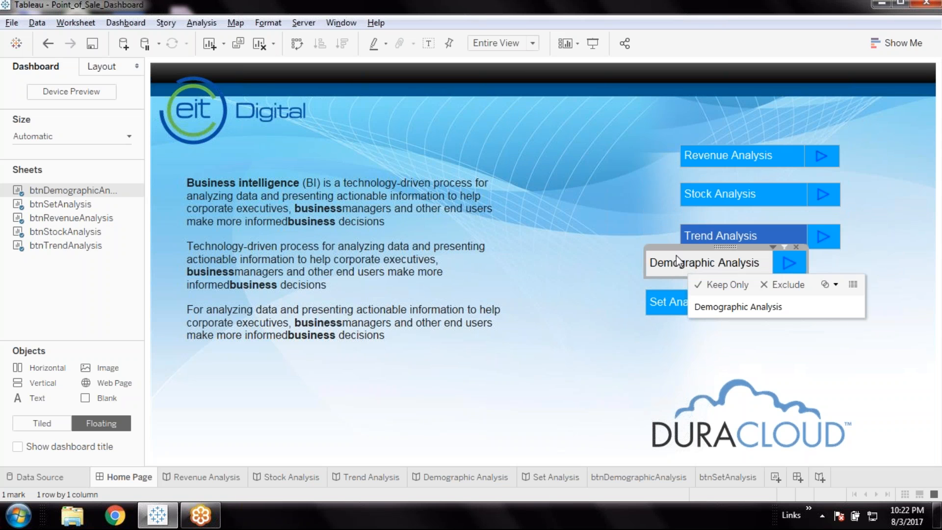
left_click_drag(728, 248, 762, 264)
Move the Set Analysis button right and down into line beneath the Demographic Analysis button and clear its label selection
left_click(720, 309)
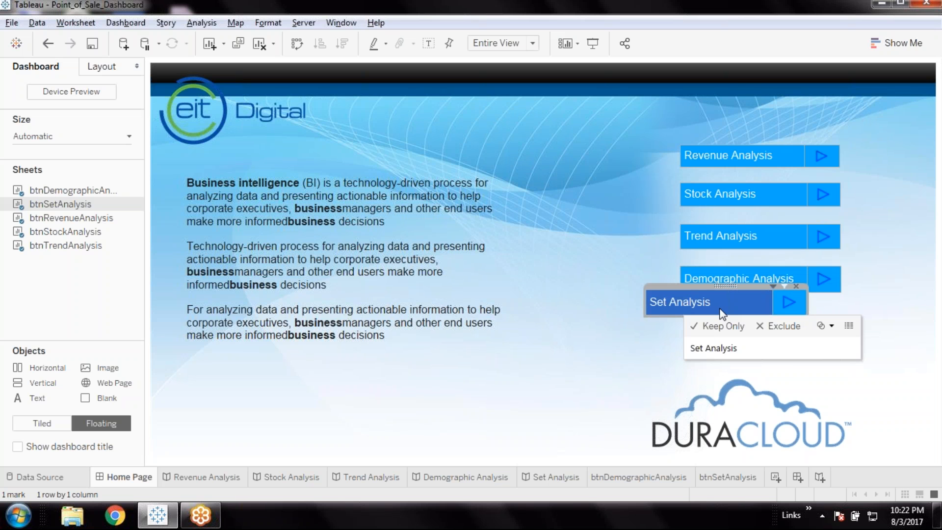
left_click_drag(729, 293, 758, 304)
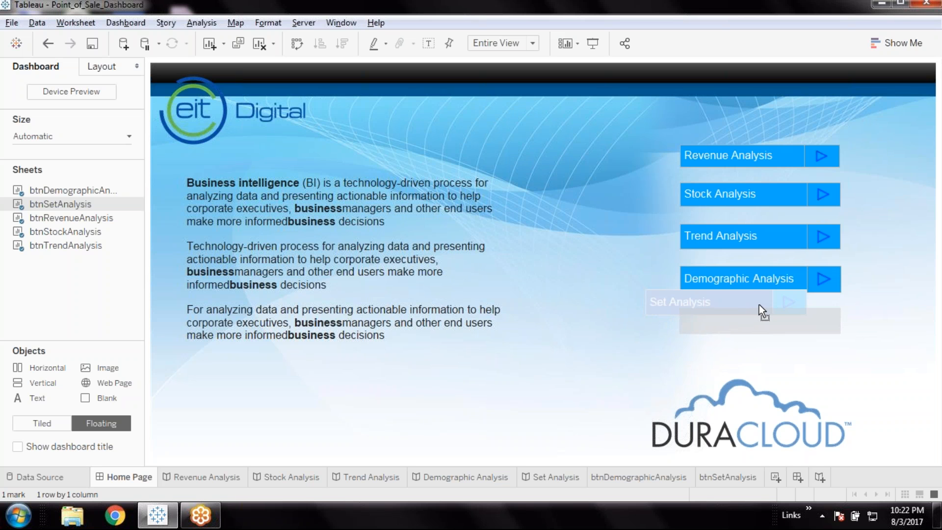
left_click_drag(759, 304, 758, 304)
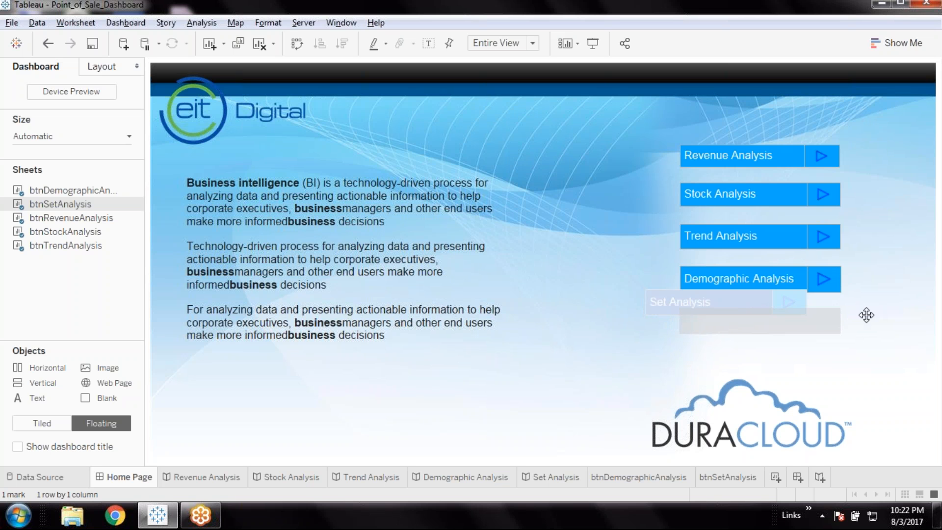
left_click(892, 319)
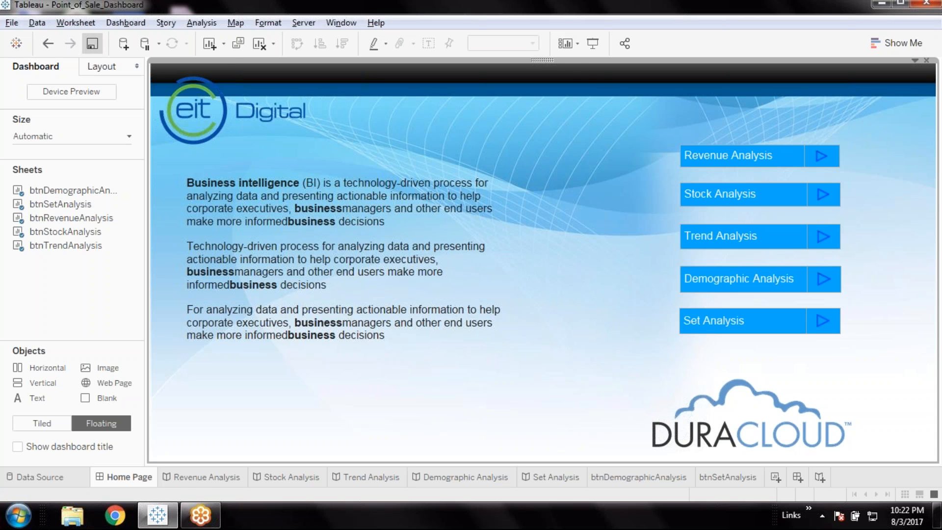
Preview the Home Page dashboard in presentation mode, try the Revenue Analysis button and return to editing
left_click(592, 47)
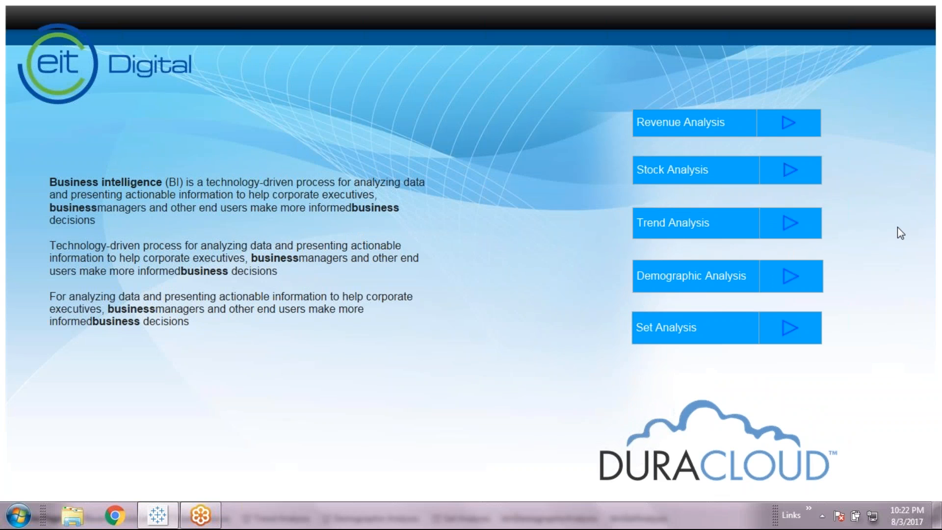
left_click(679, 129)
left_click(780, 130)
left_click(713, 338)
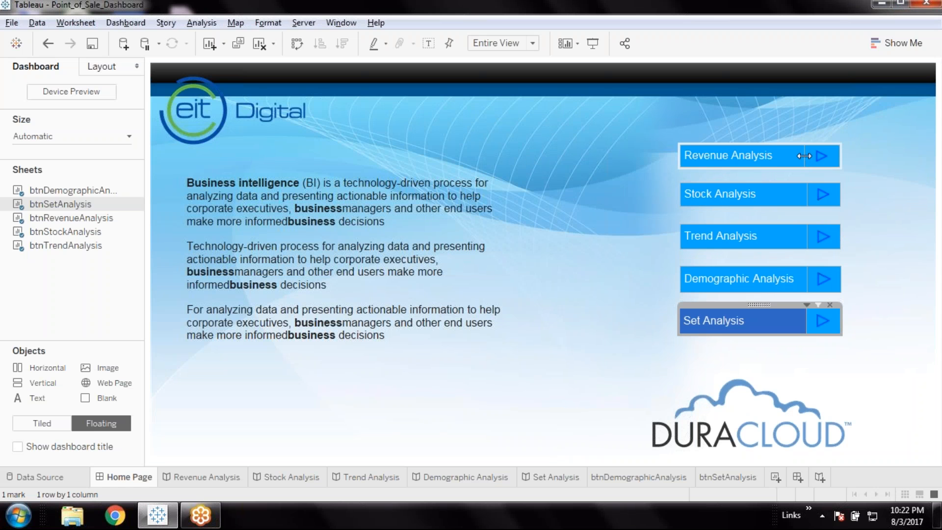
Widen the label column slightly in all five navigation buttons so their arrow cells become narrower and line up
left_click(803, 156)
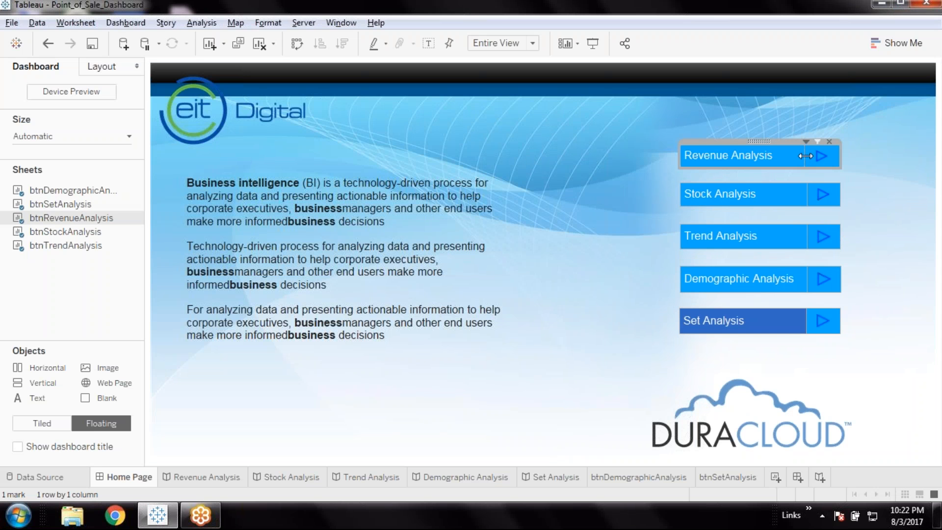
left_click(808, 199)
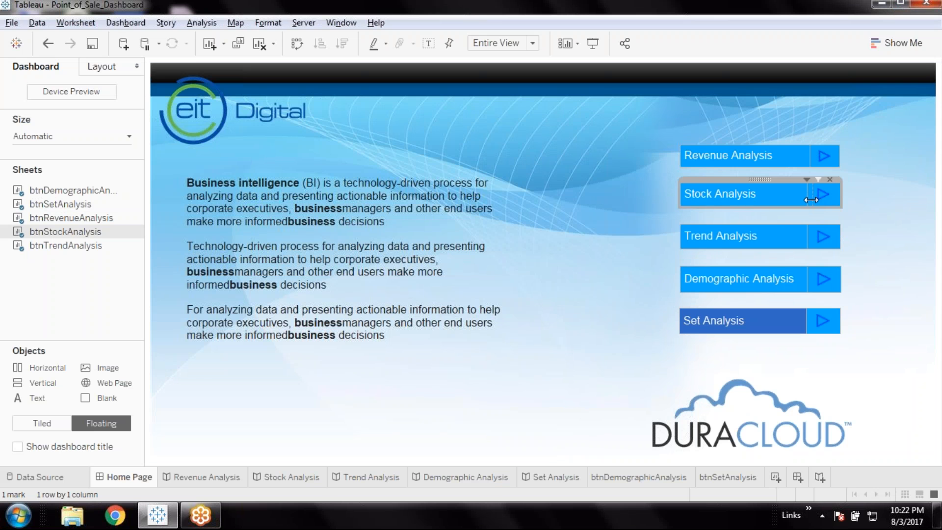
left_click(814, 238)
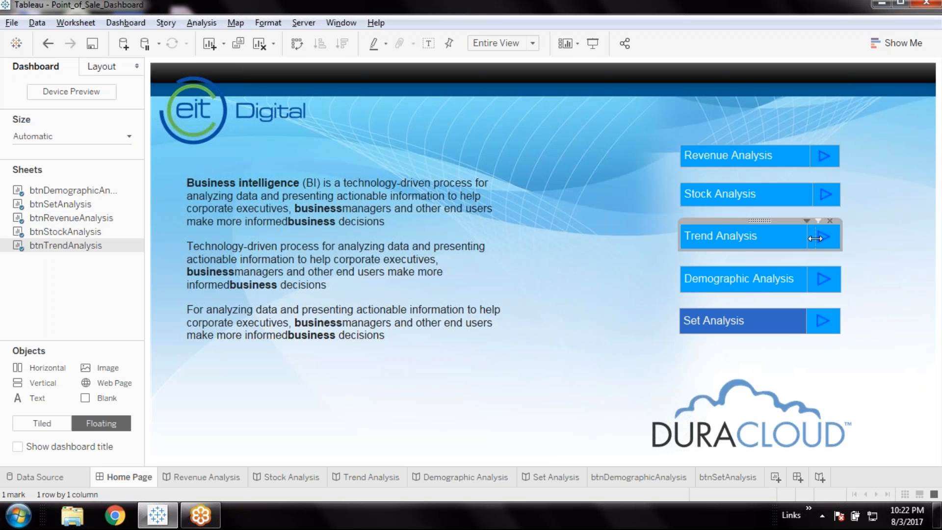
left_click(813, 195)
left_click(811, 196)
left_click(810, 280)
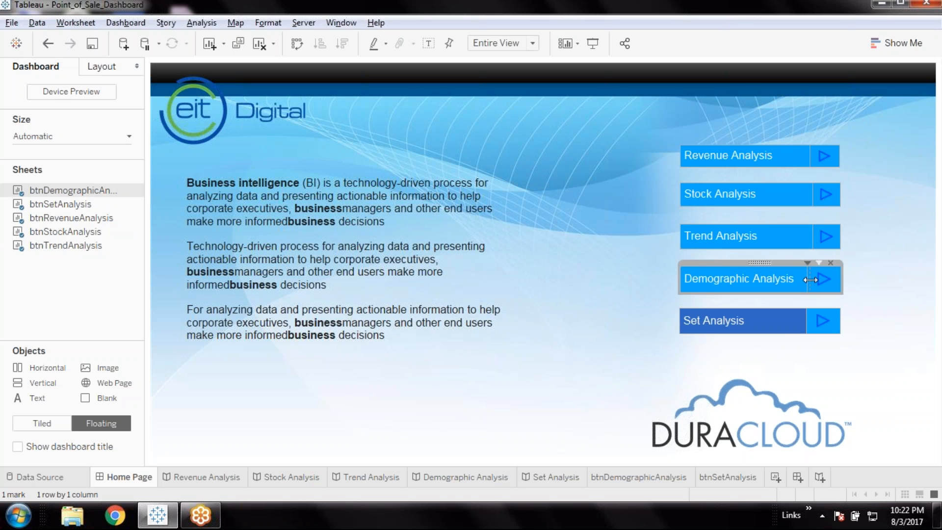
left_click(808, 319)
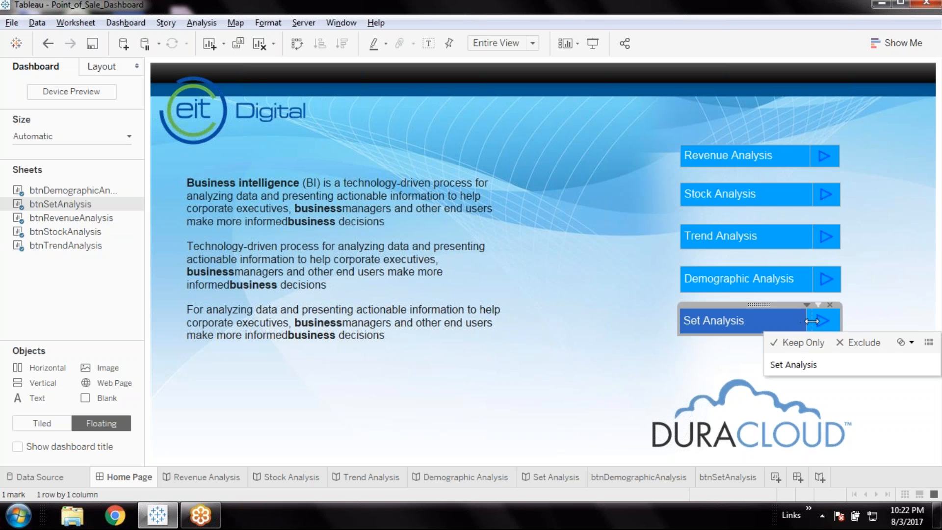
left_click(842, 338)
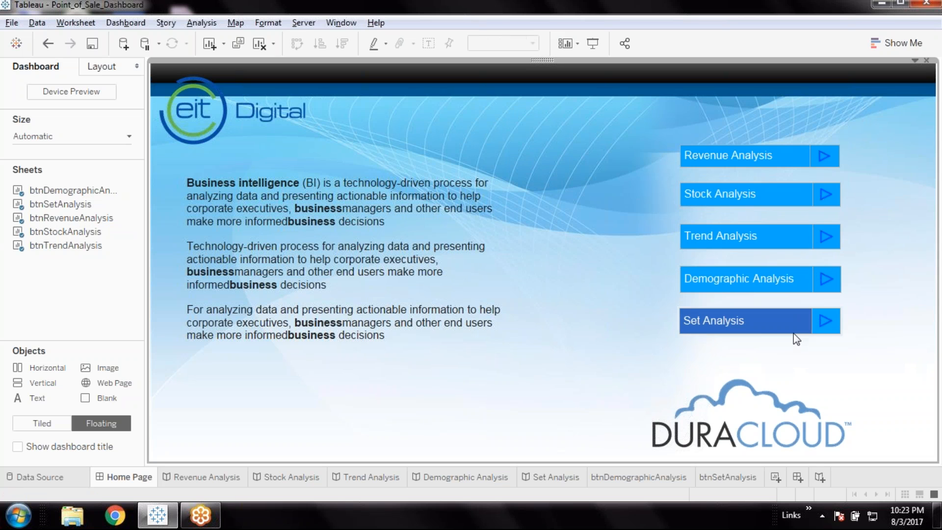
Clear the Set Analysis label selection and reduce that button's height slightly
left_click(779, 330)
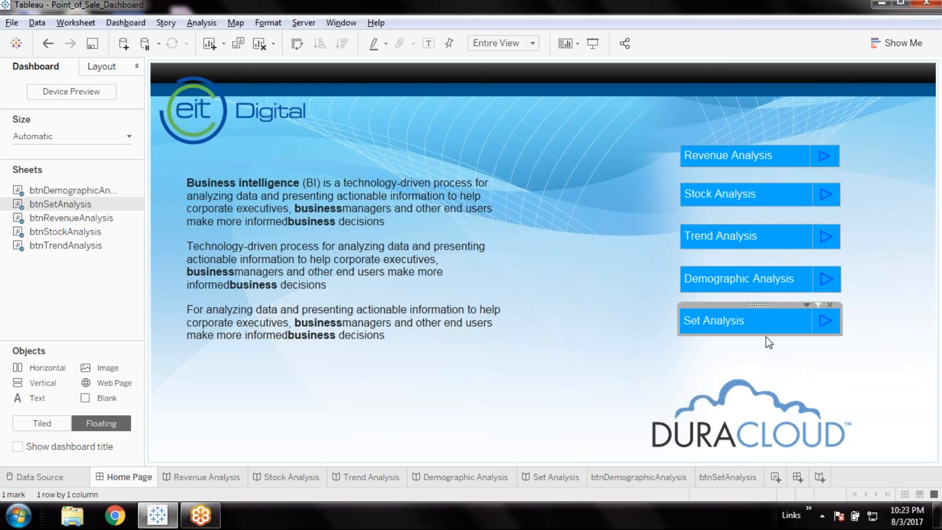
left_click_drag(768, 334, 895, 323)
left_click(895, 323)
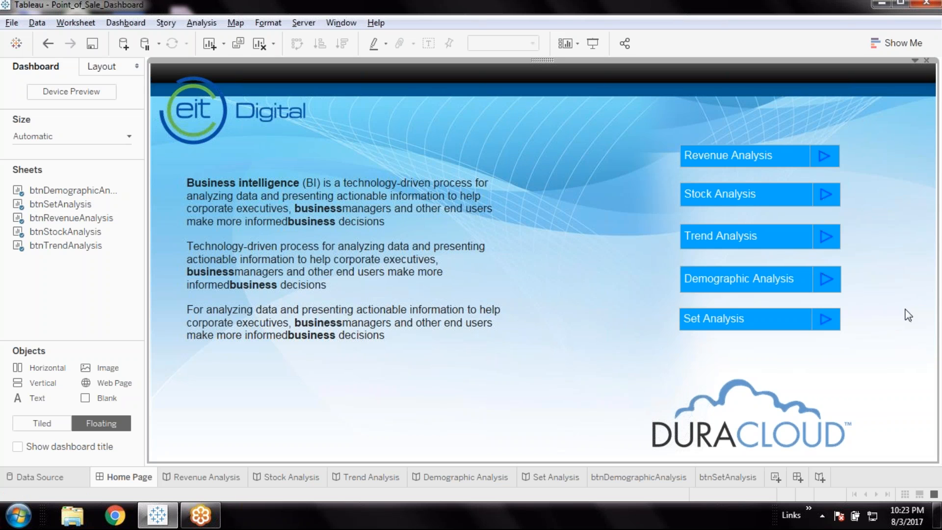
Reduce the heights of the Demographic Analysis and Trend Analysis buttons slightly and clear their label selections
left_click(777, 289)
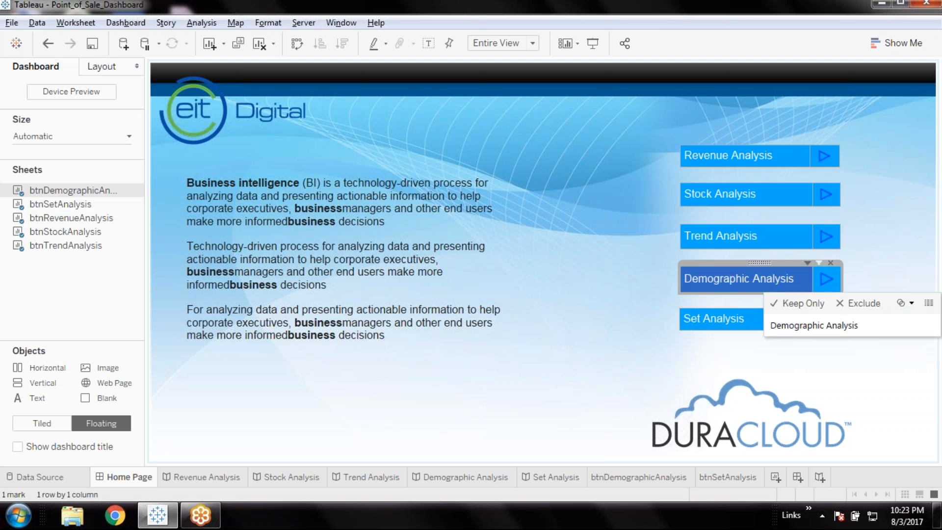
left_click_drag(754, 293, 755, 290)
left_click(765, 230)
left_click_drag(763, 251, 755, 249)
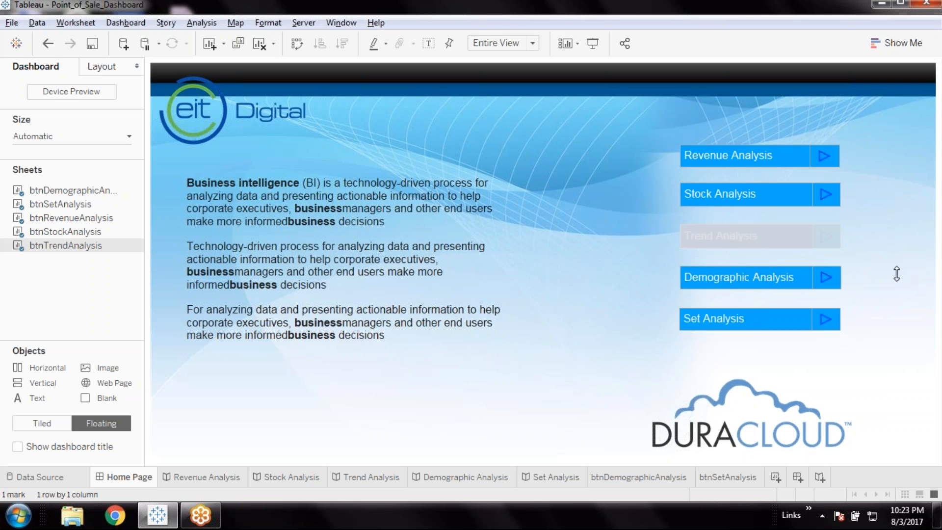
left_click(885, 200)
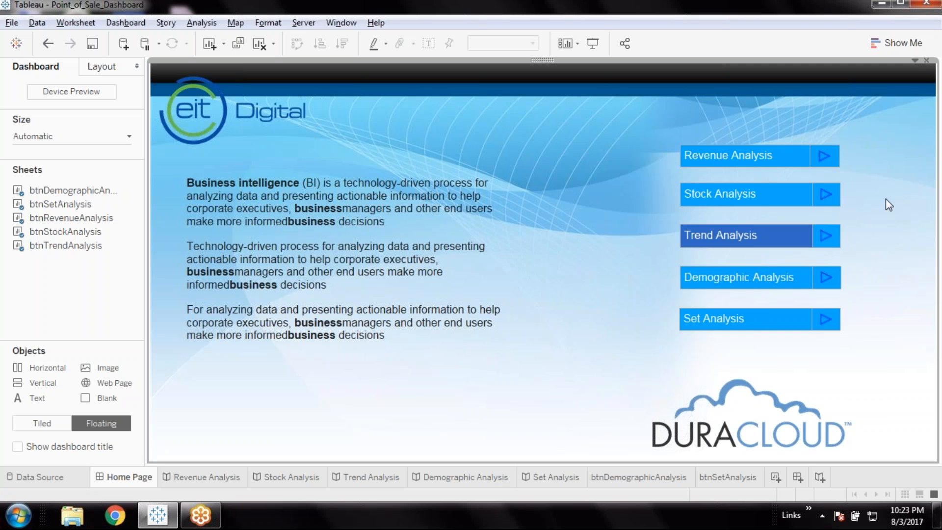
left_click(747, 238)
left_click(905, 235)
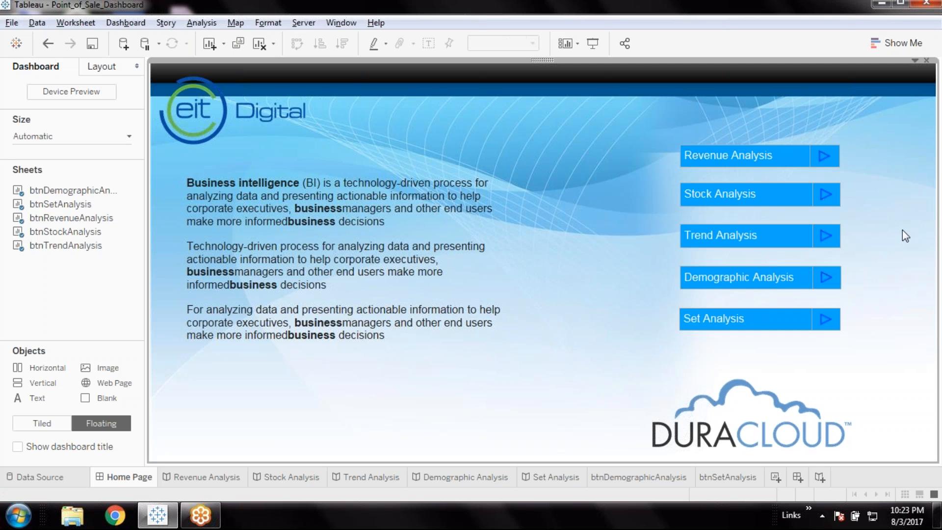
Preview the Home Page dashboard in presentation mode, return to editing and save the workbook
left_click(592, 45)
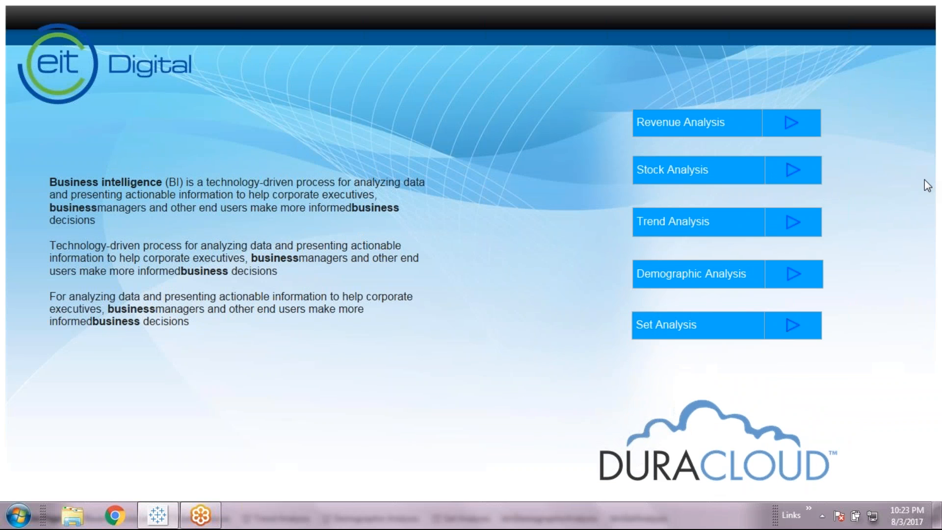
key("Escape")
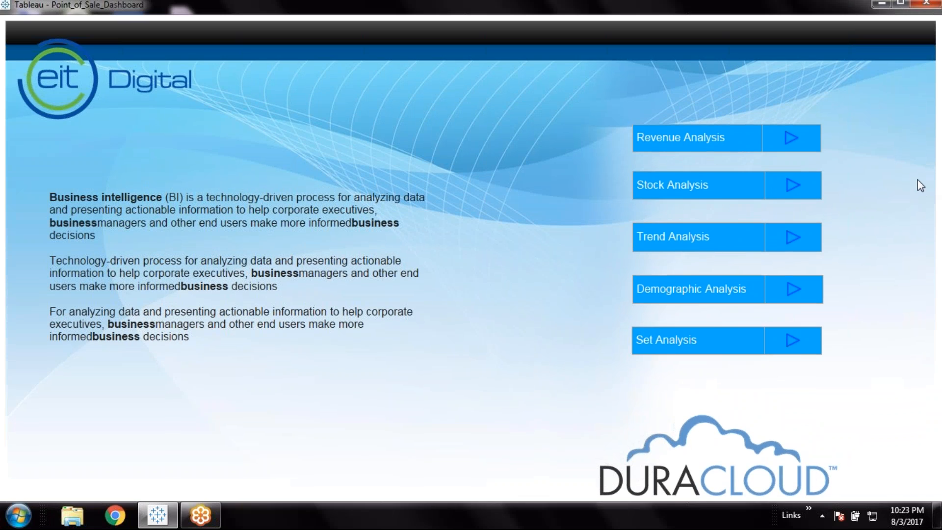
left_click(93, 46)
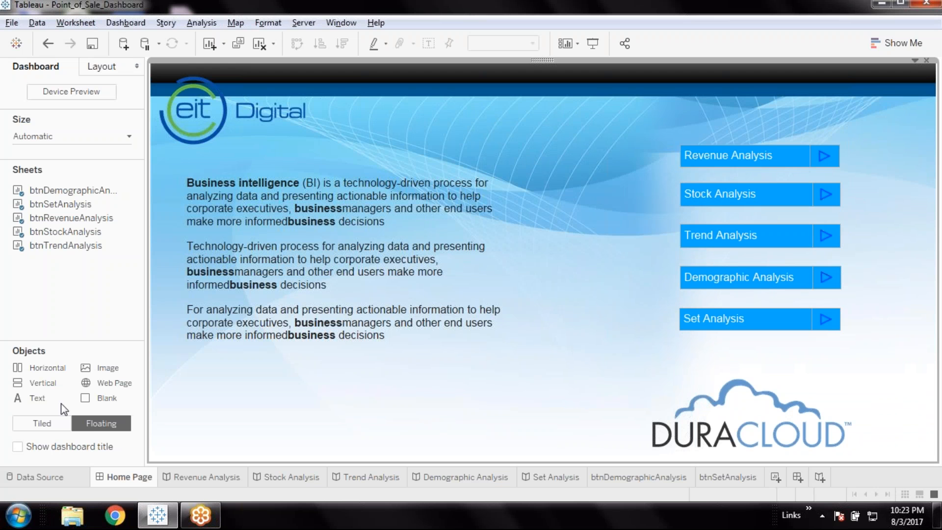
Change the Sales Analysis story point caption in the Revenue Analysis story to "Revenue Analysis"
left_click(209, 477)
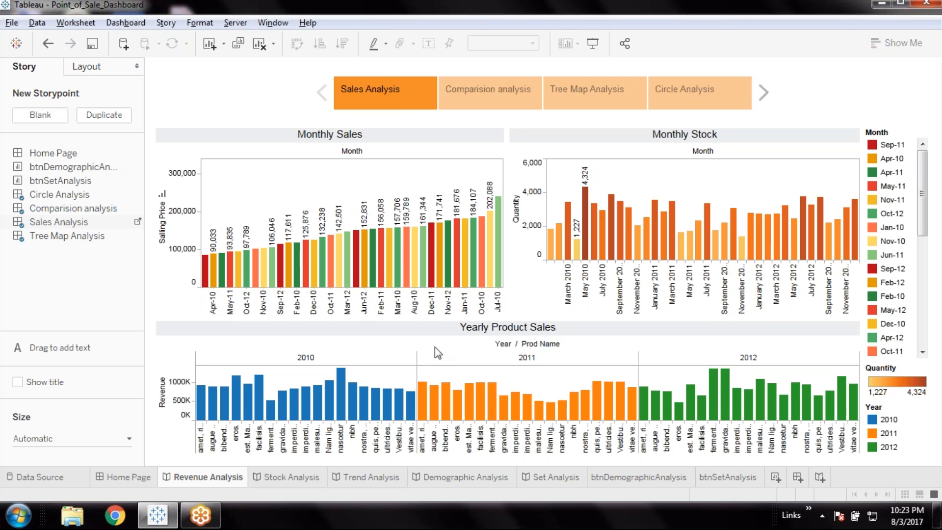
left_click(396, 93)
double_click(396, 93)
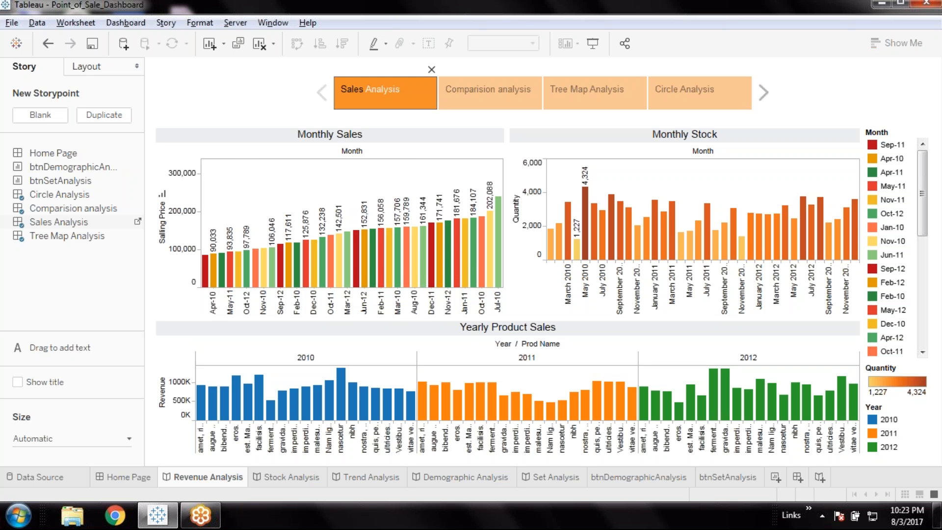
double_click(357, 91)
type("Revenue")
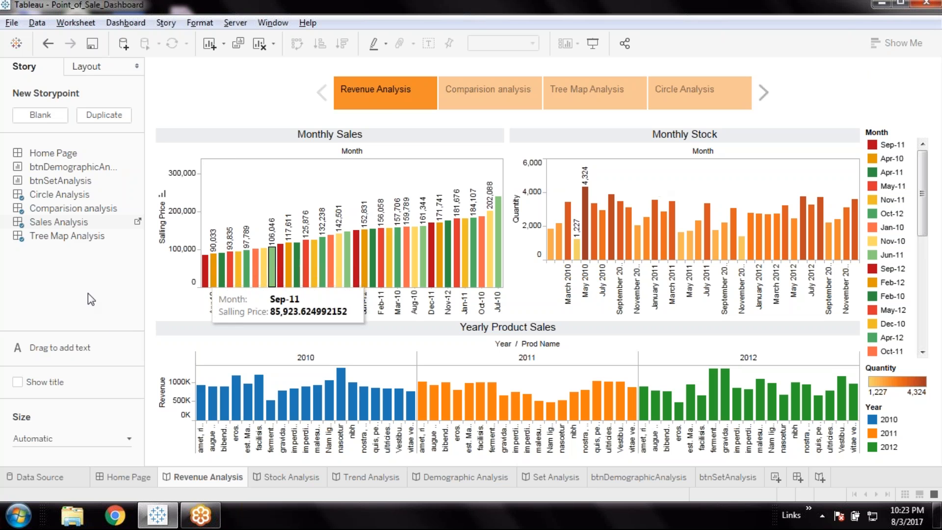
Rename the Sales Analysis dashboard as RevenueAnalysis from the Revenue Analysis story's sheet list
mouse_move(62, 211)
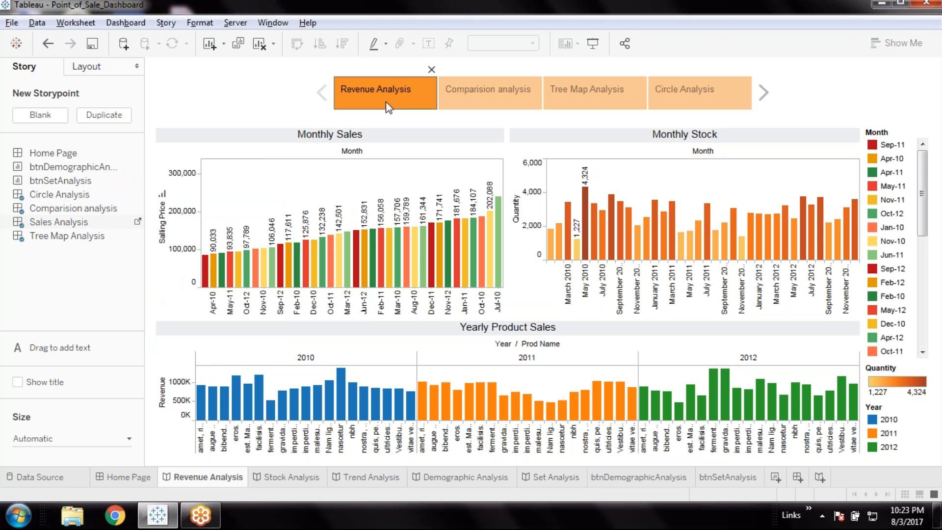
right_click(69, 225)
left_click(108, 280)
left_click(383, 246)
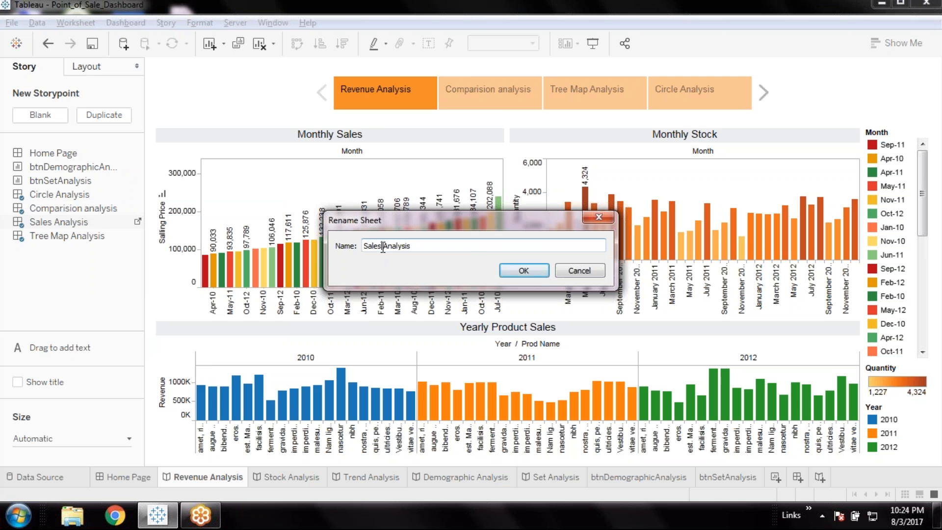
left_click_drag(382, 246, 364, 246)
type("Rene")
key("BackSpace")
key("BackSpace")
type("venue")
key("Delete")
left_click(524, 270)
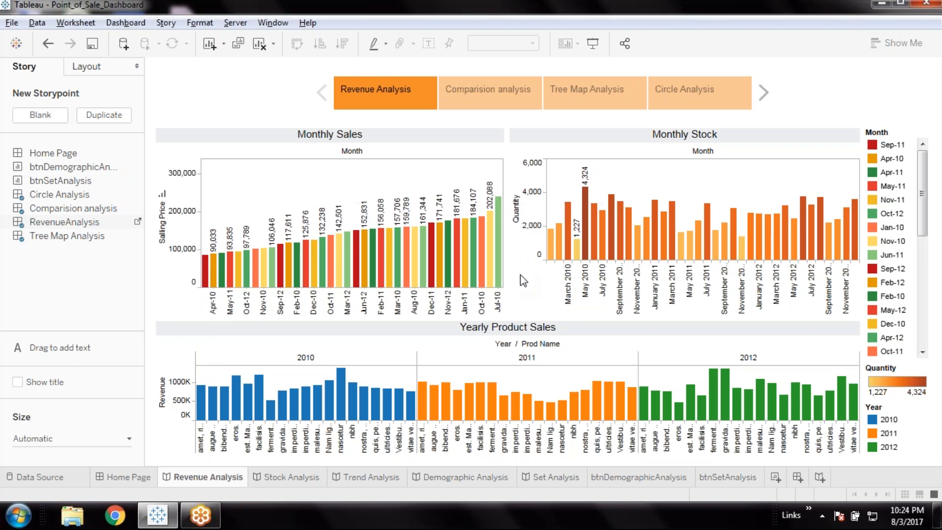
Review the Trend Analysis story and the Geographic Analysis story point of the Demographic Analysis story
left_click(369, 476)
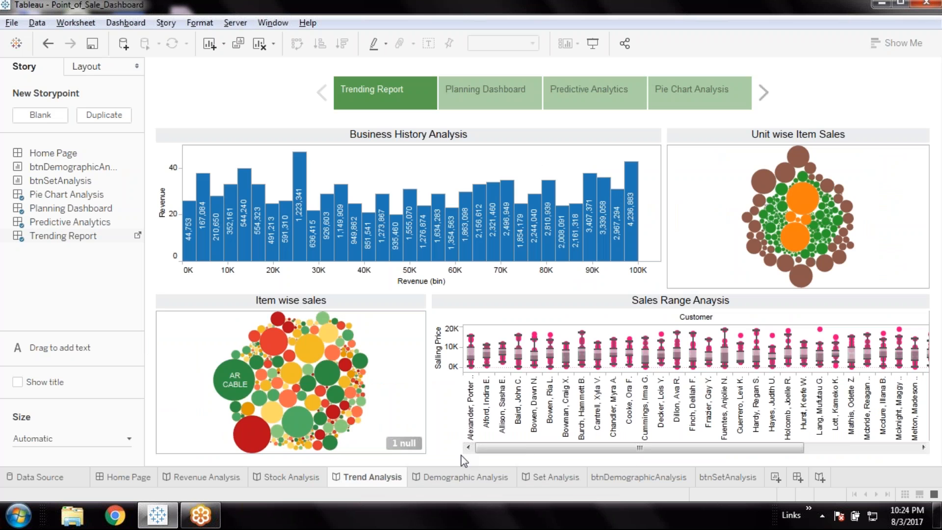
left_click(466, 476)
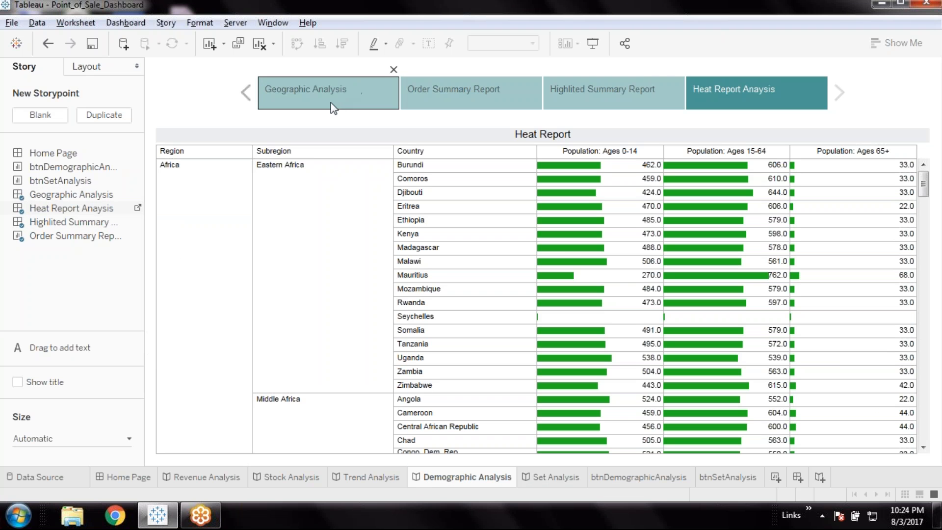
left_click(366, 102)
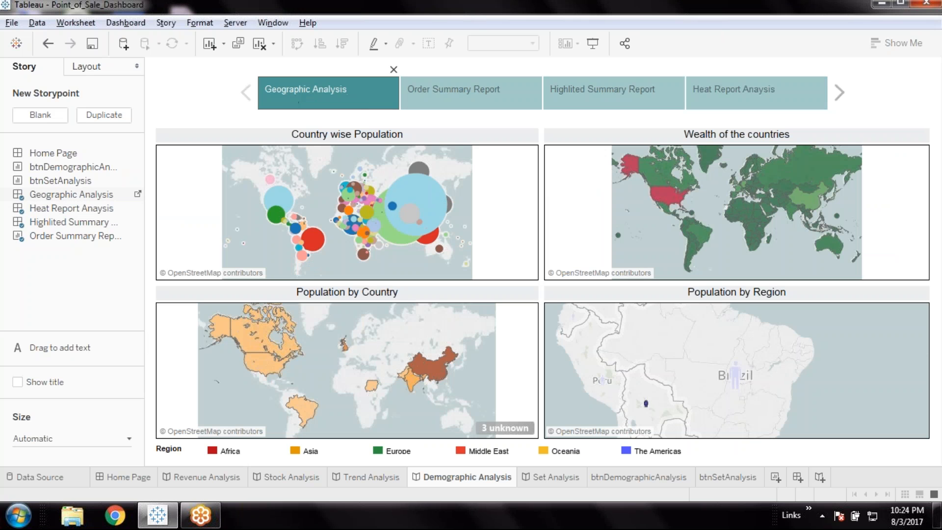
Change the Geographic Analysis story point caption in the Demographic Analysis story to "Demographic Analysis"
left_click(312, 91)
key("BackSpace")
key("BackSpace")
key("BackSpace")
key("BackSpace")
key("BackSpace")
key("BackSpace")
key("BackSpace")
key("BackSpace")
key("BackSpace")
key("BackSpace")
key("BackSpace")
type("Demographic")
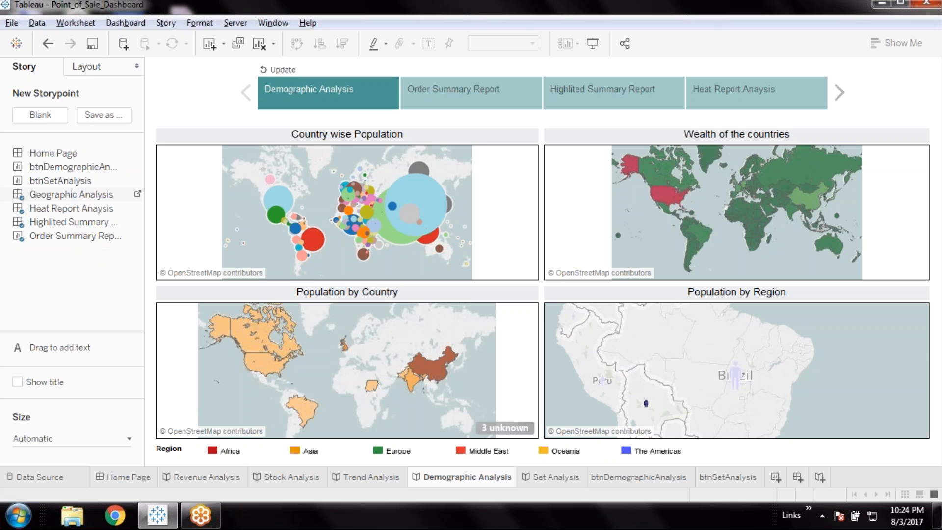
Rename the Geographic Analysis dashboard as DemographicAnalysis from the story's sheet list
right_click(82, 199)
left_click(115, 255)
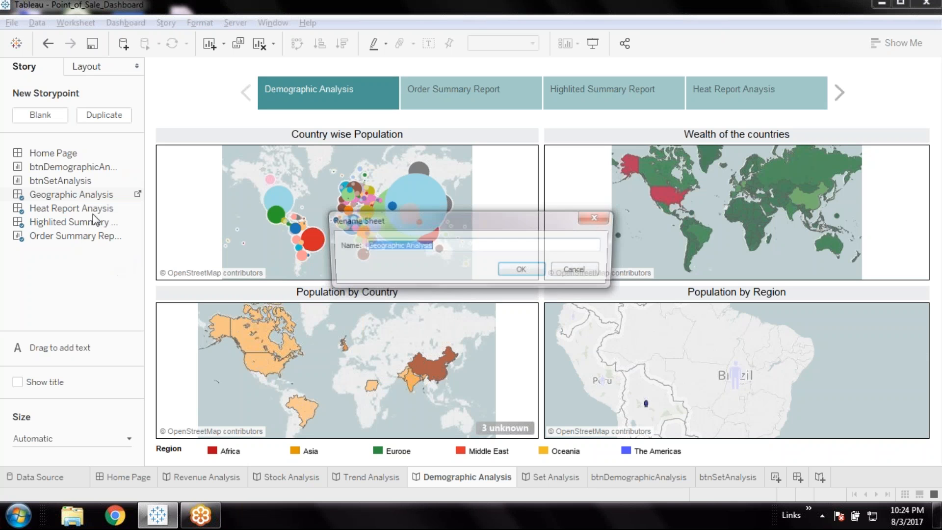
left_click(404, 248)
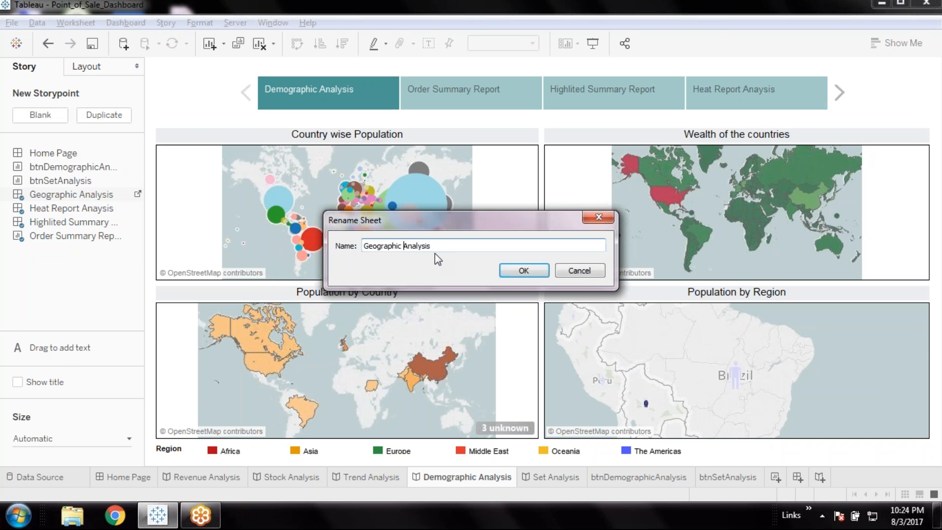
key("shift+Home")
key("BackSpace")
type("Demographic")
left_click(534, 271)
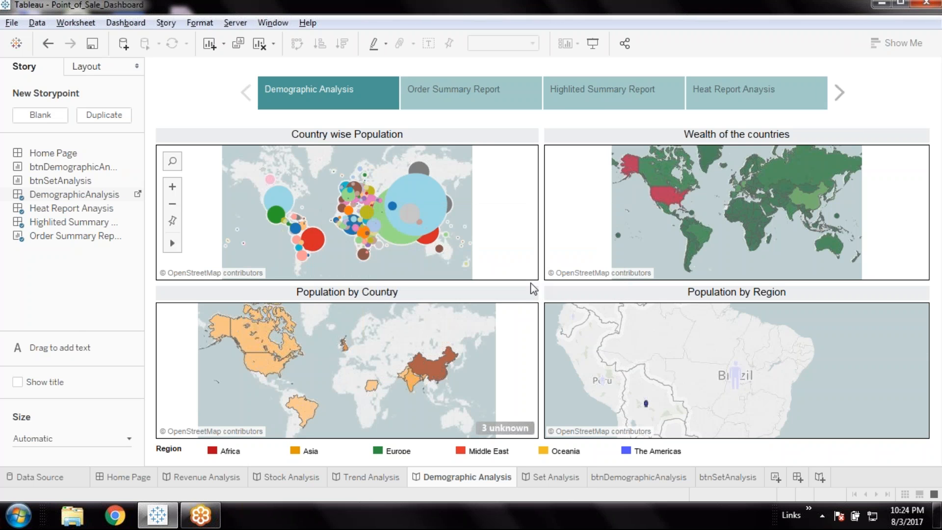
Hide the btnDemographicAnalysis and btnSetAnalysis worksheets from the Home Page dashboard view and save the workbook
left_click(564, 484)
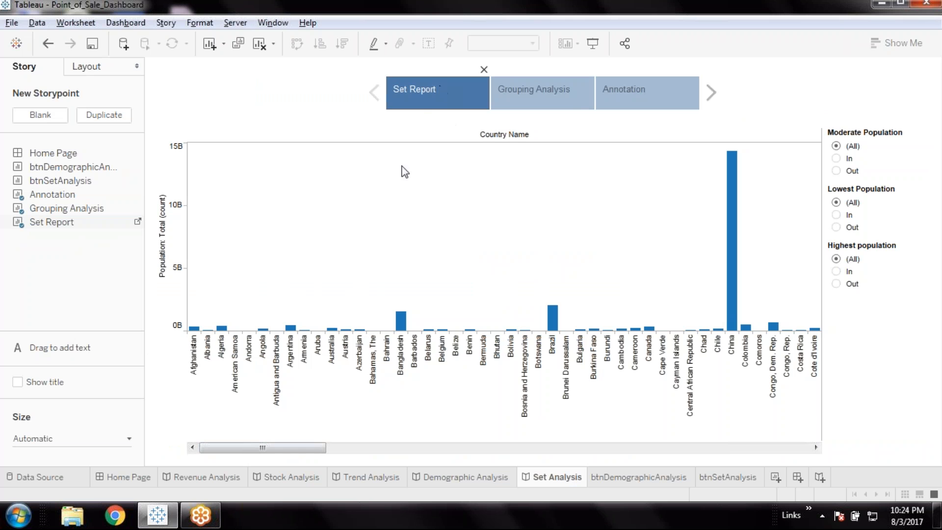
left_click(139, 476)
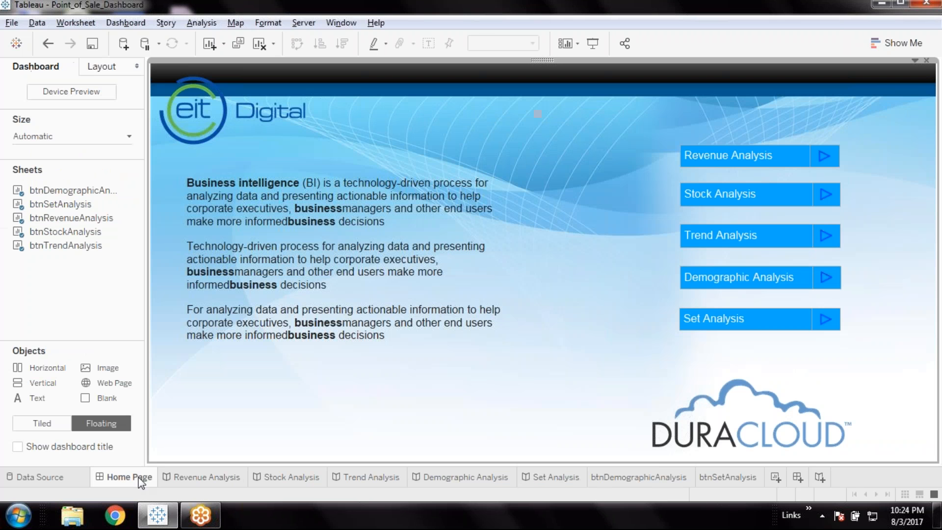
right_click(625, 481)
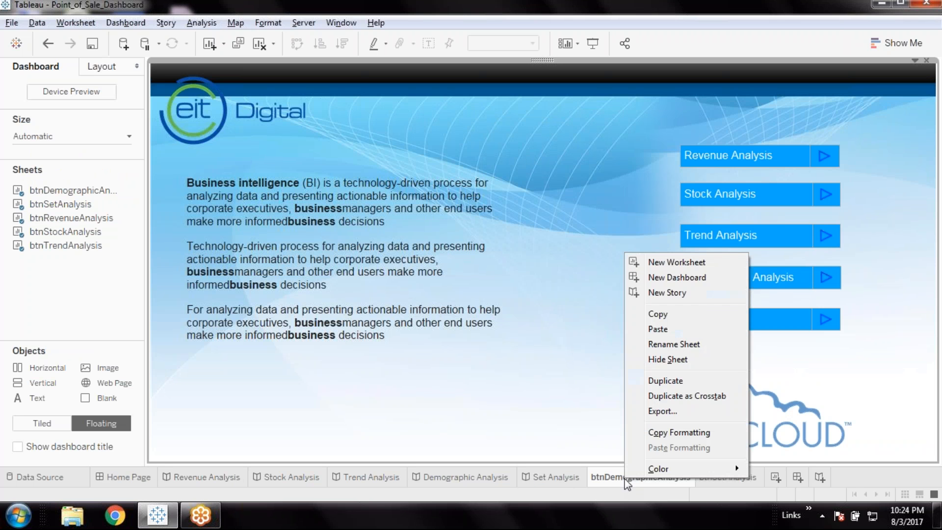
left_click(681, 358)
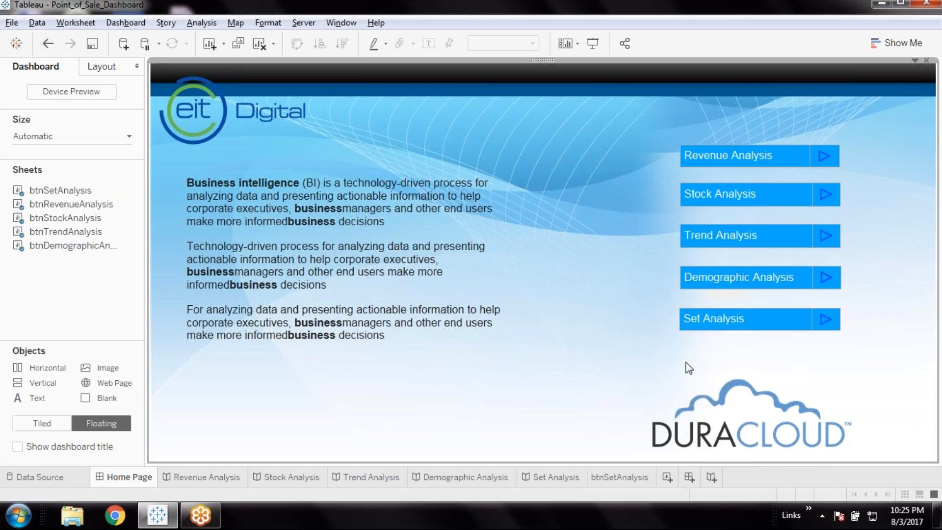
right_click(633, 477)
left_click(686, 354)
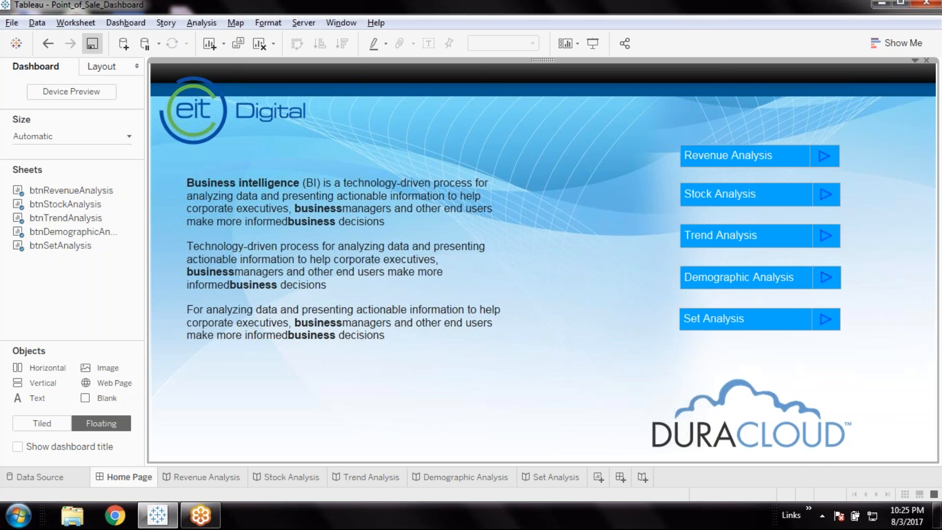
left_click(92, 43)
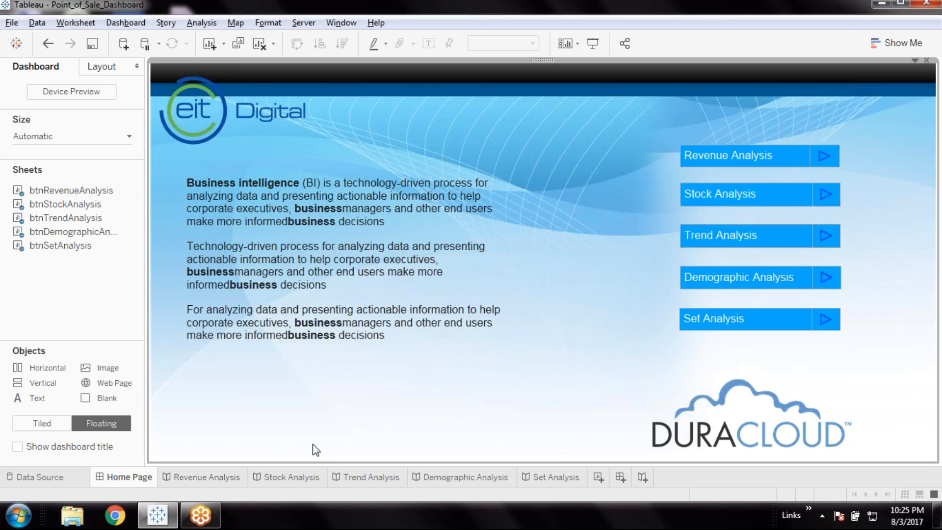
Change the Line Chart Analysis story point caption in the Stock Analysis story to "Stock Analysis"
left_click(215, 480)
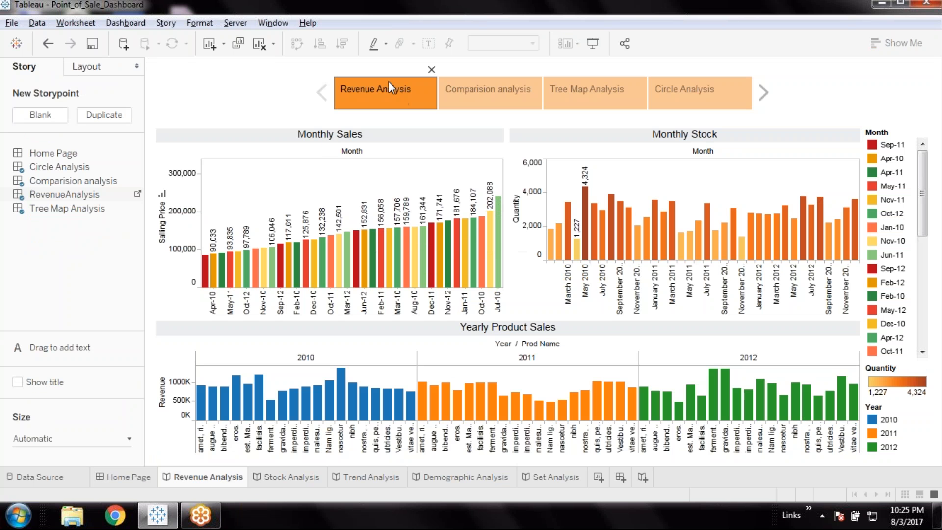
left_click(122, 480)
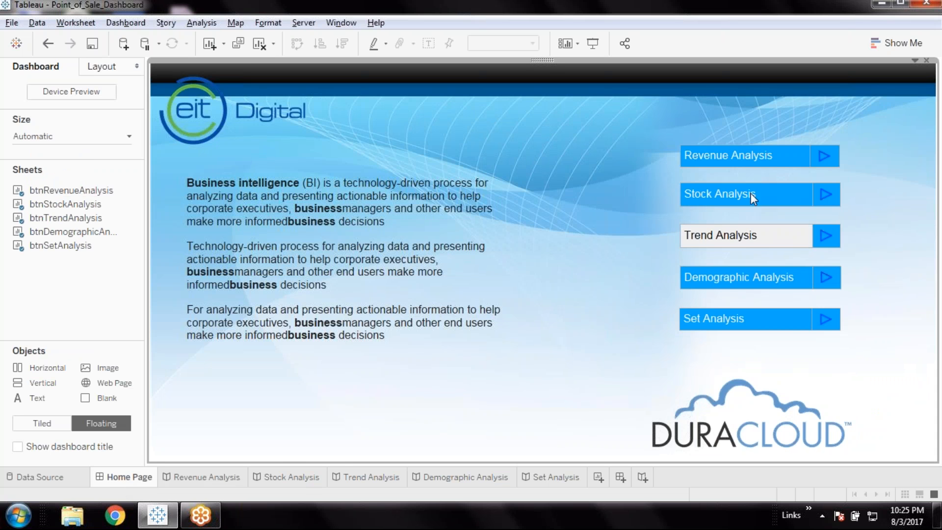
left_click(283, 480)
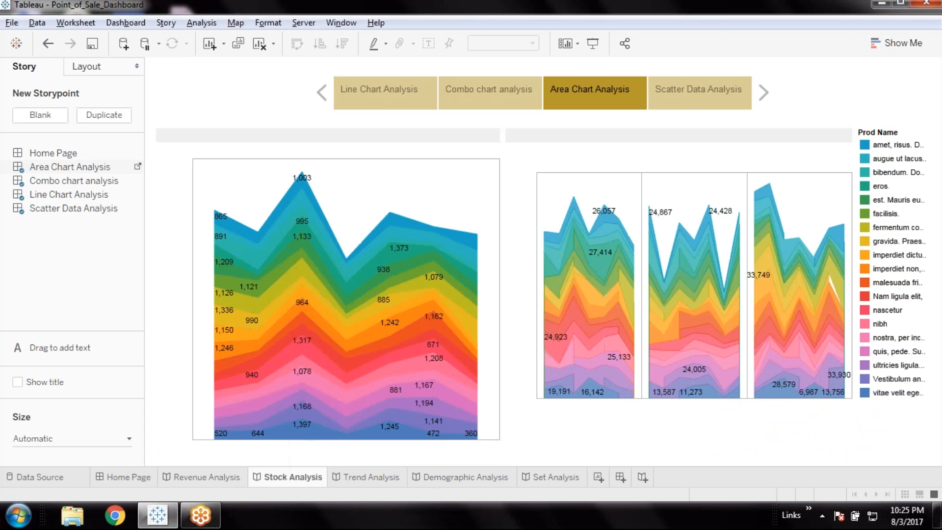
left_click(387, 105)
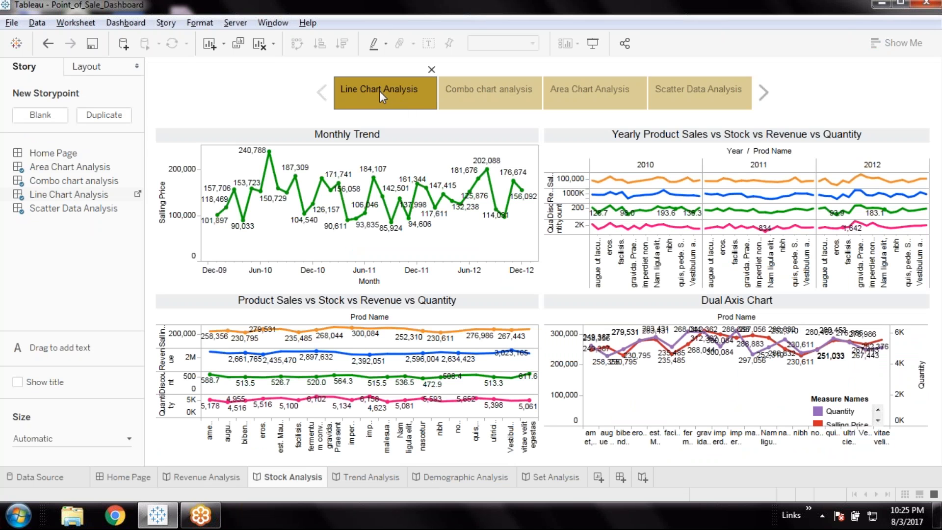
key("shift+Home")
type("Stock")
key("Return")
Rename the Line Chart Analysis dashboard as StockAnalysis from the Stock Analysis story's sheet list
right_click(87, 195)
left_click(140, 255)
left_click(405, 246)
key("shift+Home")
type("Stock")
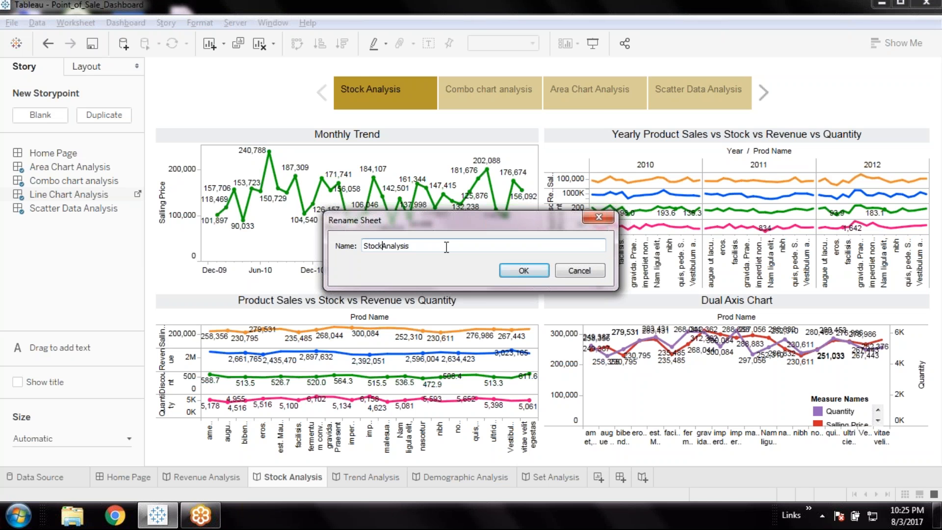
left_click(510, 271)
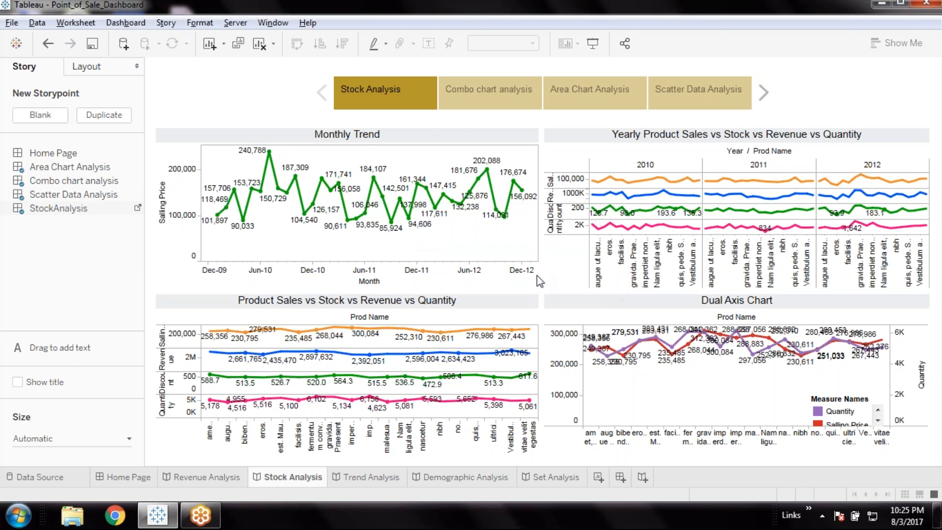
Check the first story points of the Trend Analysis and Demographic Analysis stories and return to the Home Page dashboard
left_click(375, 477)
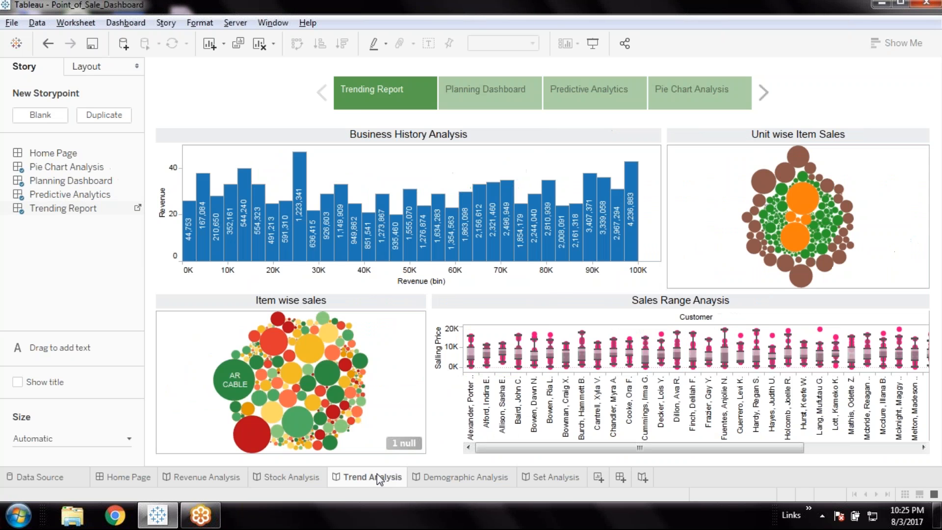
left_click(443, 481)
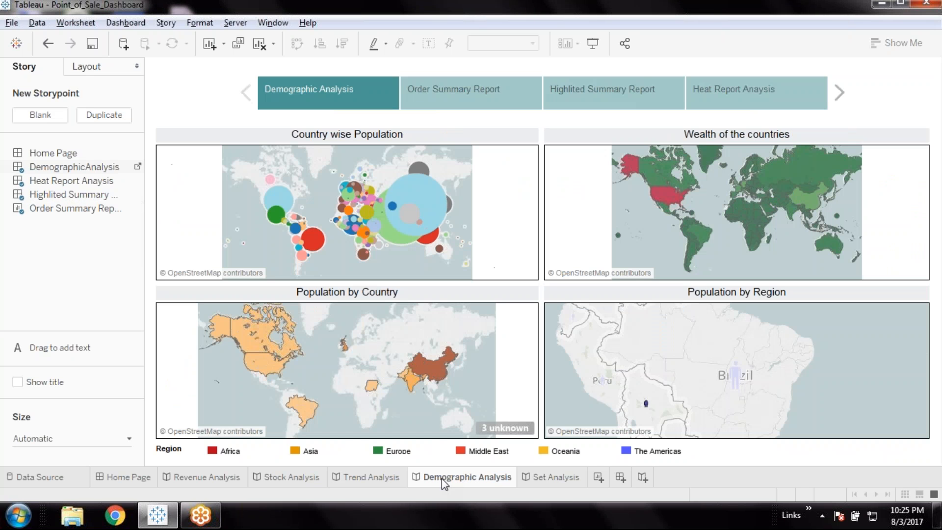
left_click(127, 478)
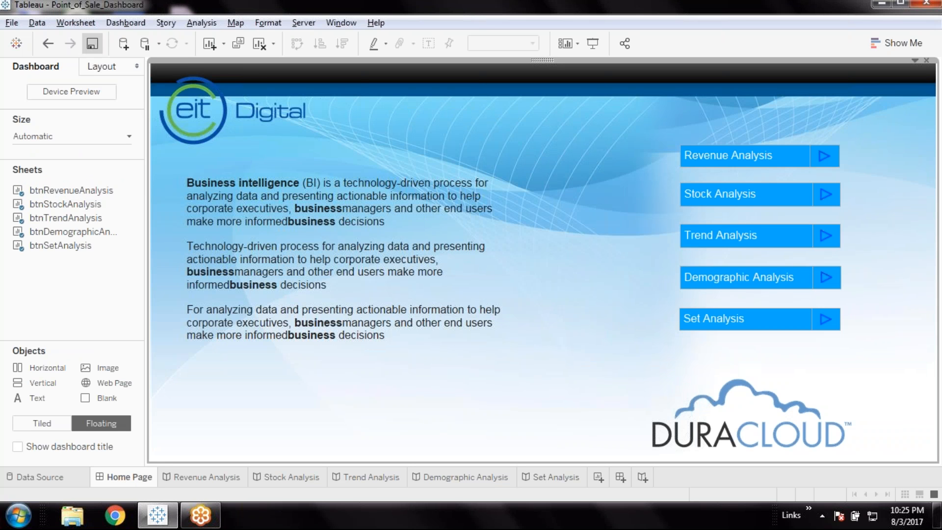
Add a filter action named navRevenueAnalysis to the Home Page dashboard
left_click(142, 26)
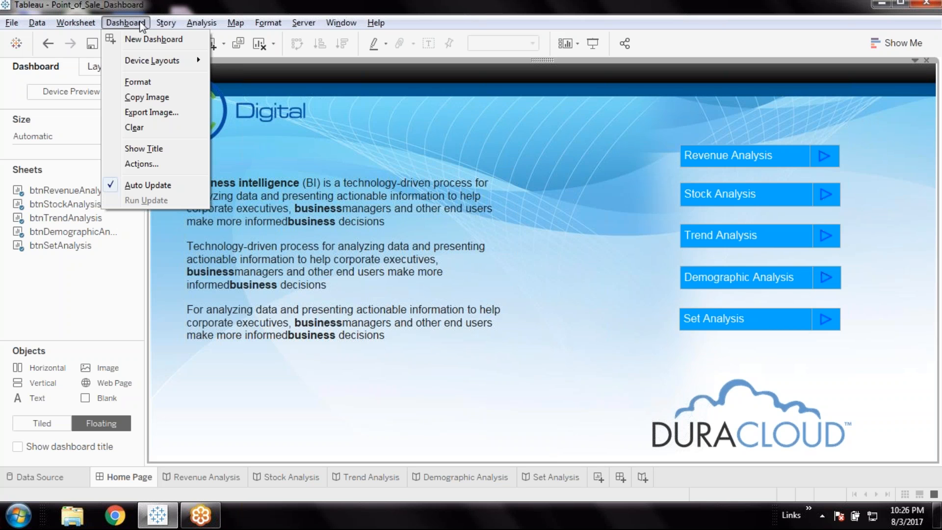
left_click(142, 164)
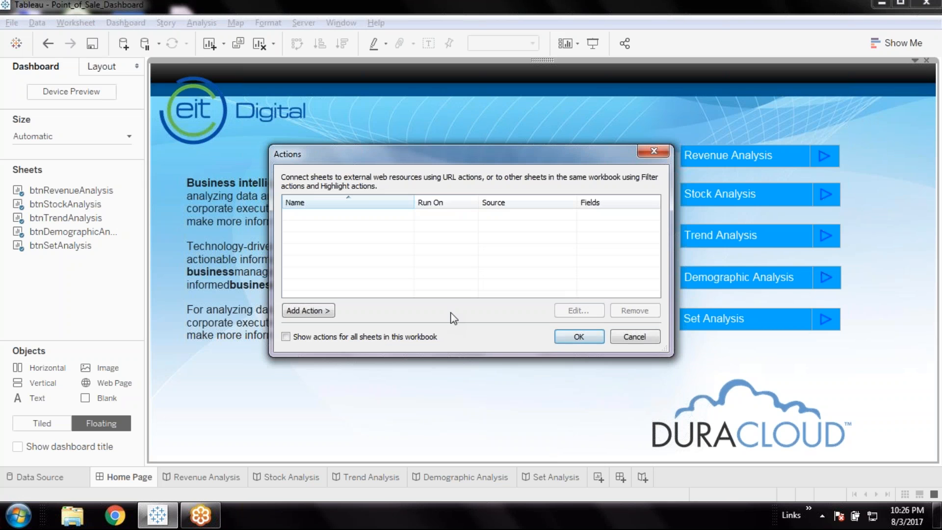
left_click(310, 312)
left_click(380, 313)
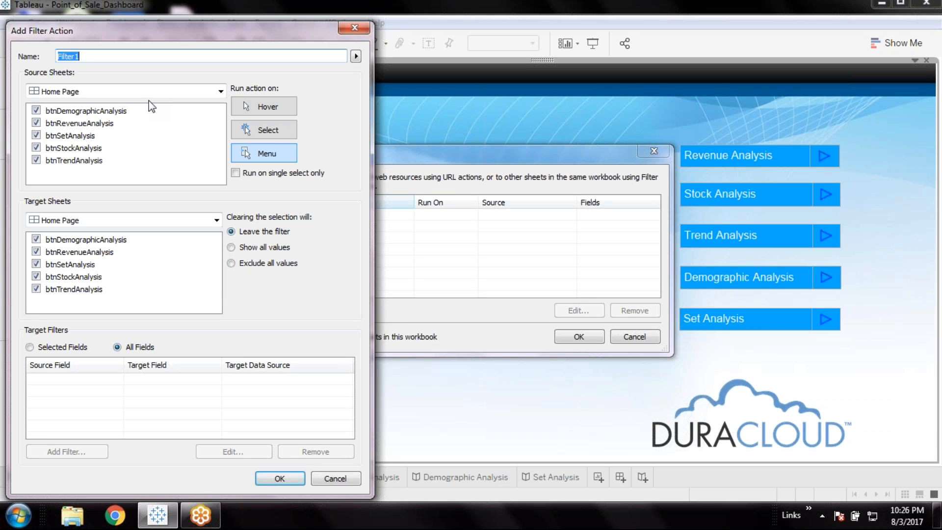
type("li")
type("nav")
type("Re")
type("venue")
key("Caps_Lock")
type("A")
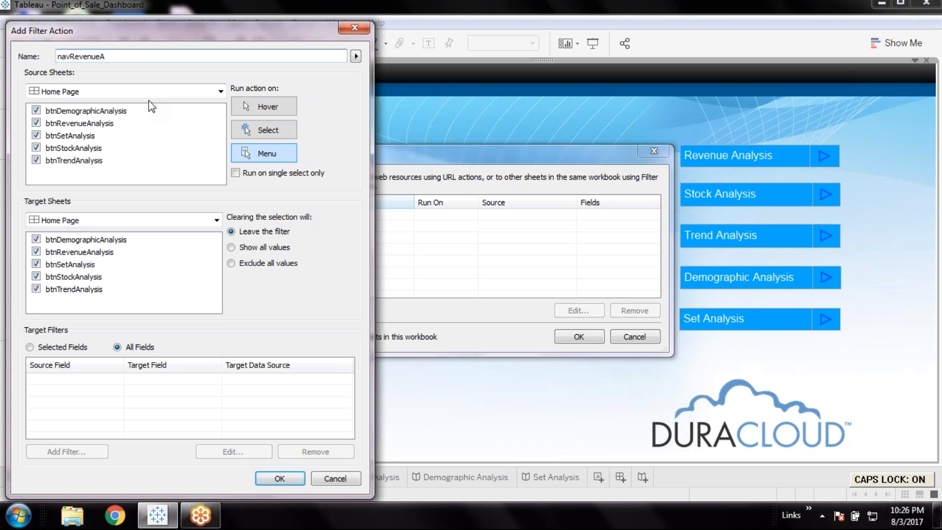
type("NAL")
key("Caps_Lock")
key("BackSpace")
key("BackSpace")
key("BackSpace")
key("ctrl+a")
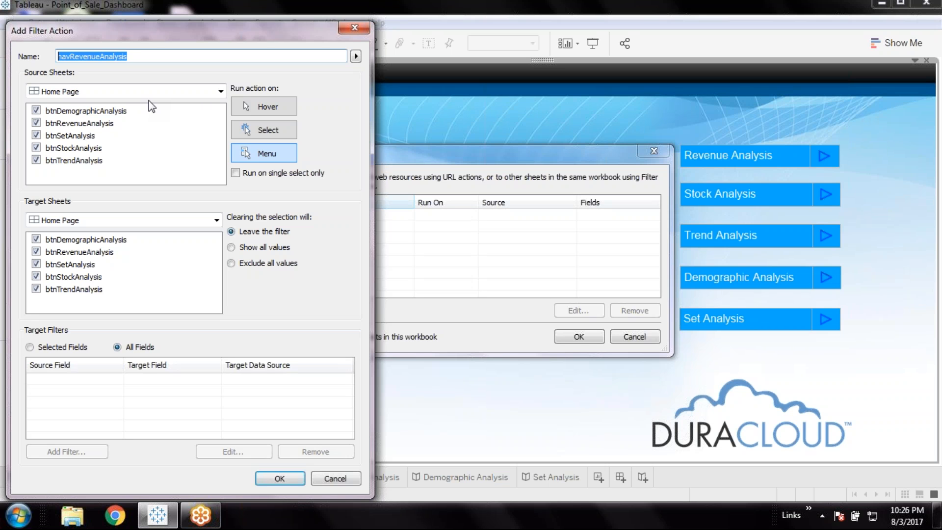
Limit the filter action's source sheets on the Home Page to btnRevenueAnalysis only
left_click(36, 110)
left_click(36, 135)
left_click(36, 148)
left_click(36, 160)
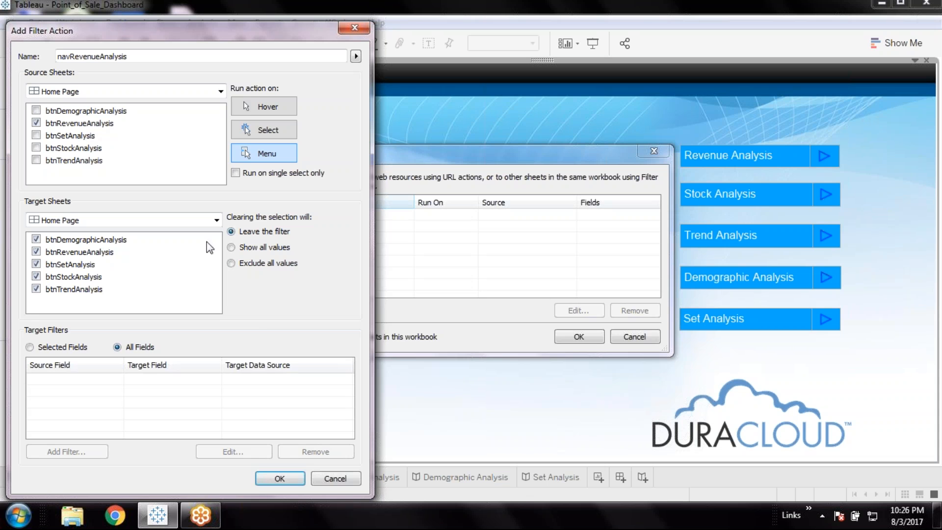
Set the filter action's target to the RevenueAnalysis dashboard
left_click(216, 221)
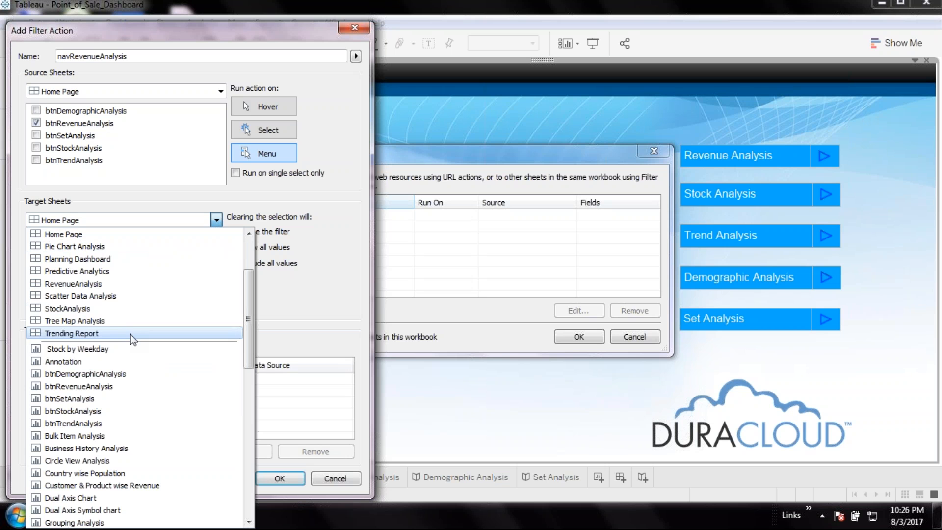
scroll(137, 322, "up", 2)
scroll(135, 324, "down", 1)
scroll(132, 318, "up", 1)
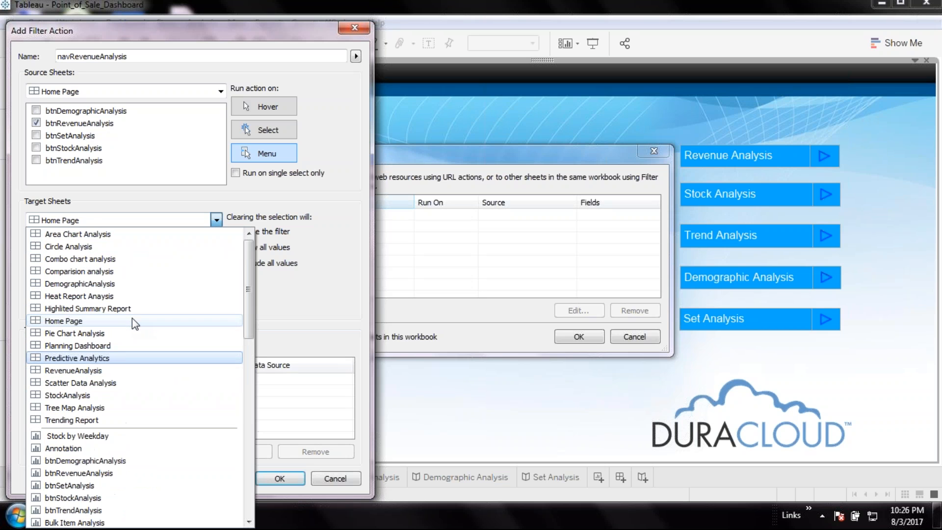
left_click(73, 370)
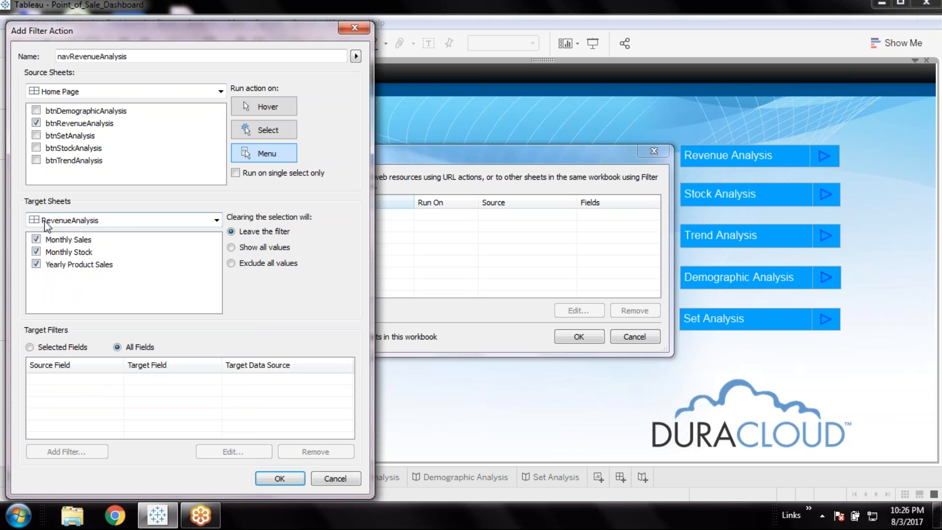
Make the navRevenueAnalysis action run on Select and on single select only, and apply it to the dashboard
left_click(277, 131)
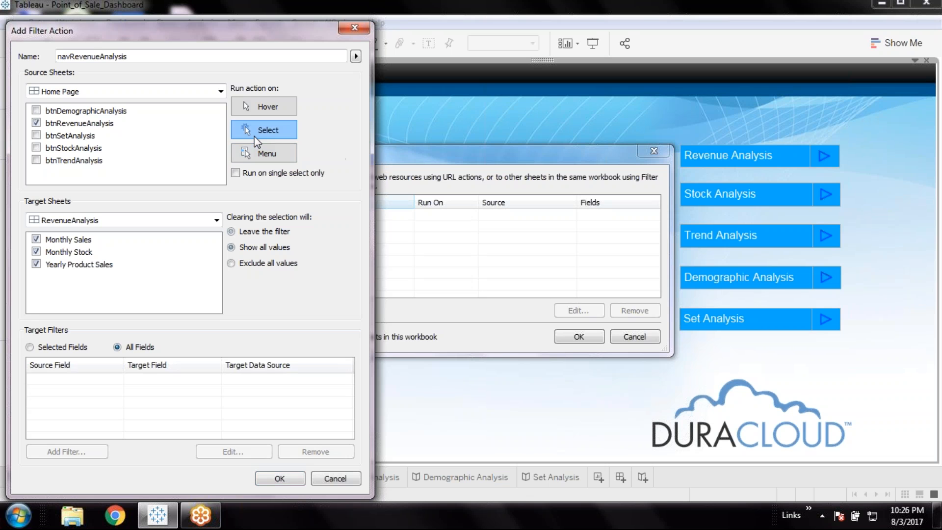
left_click(236, 172)
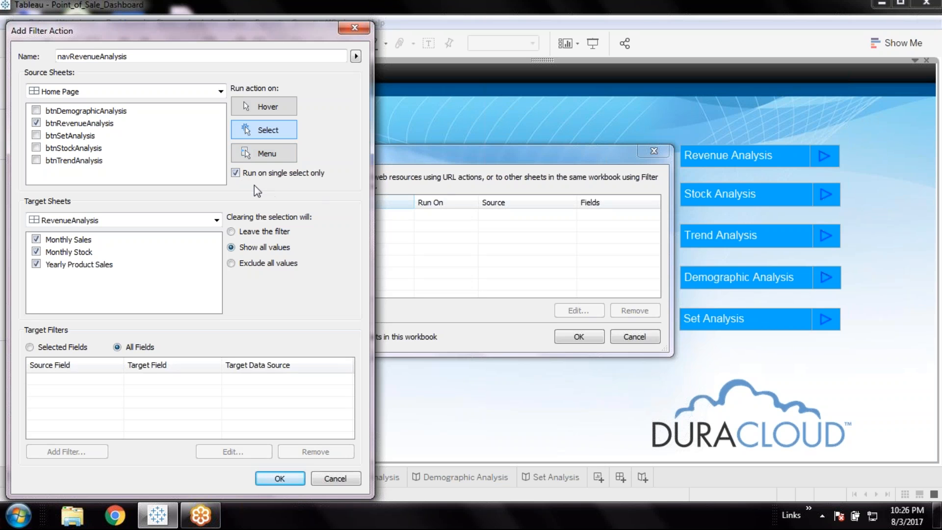
left_click(279, 479)
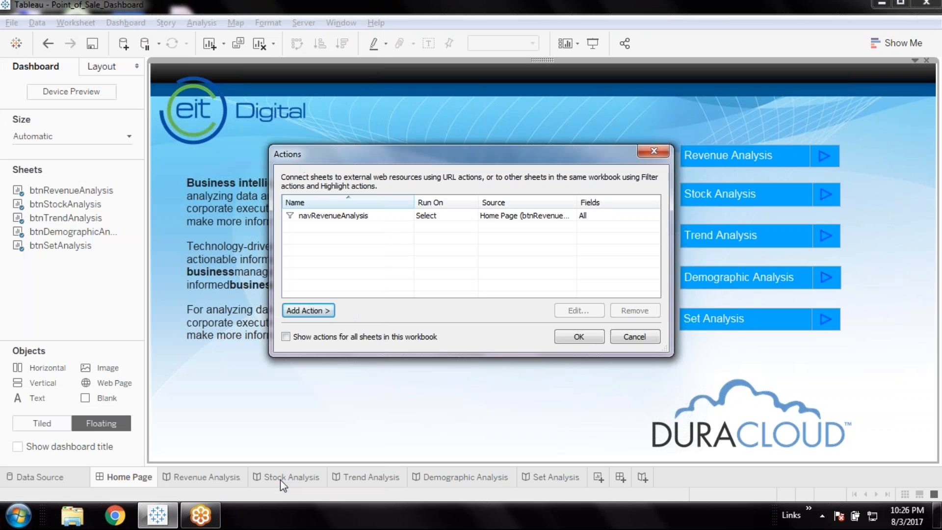
left_click(579, 336)
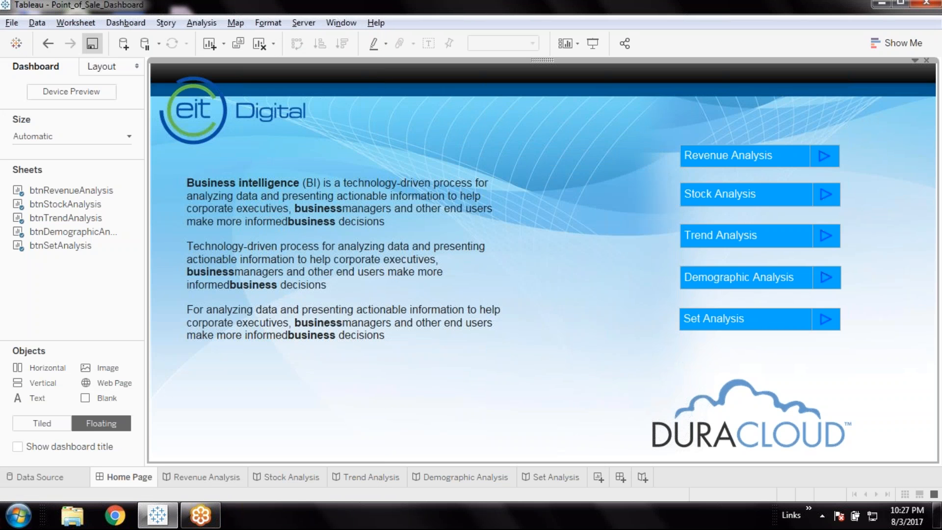
Test the Home Page buttons in presentation mode and follow the Revenue Analysis button to its story
left_click(595, 44)
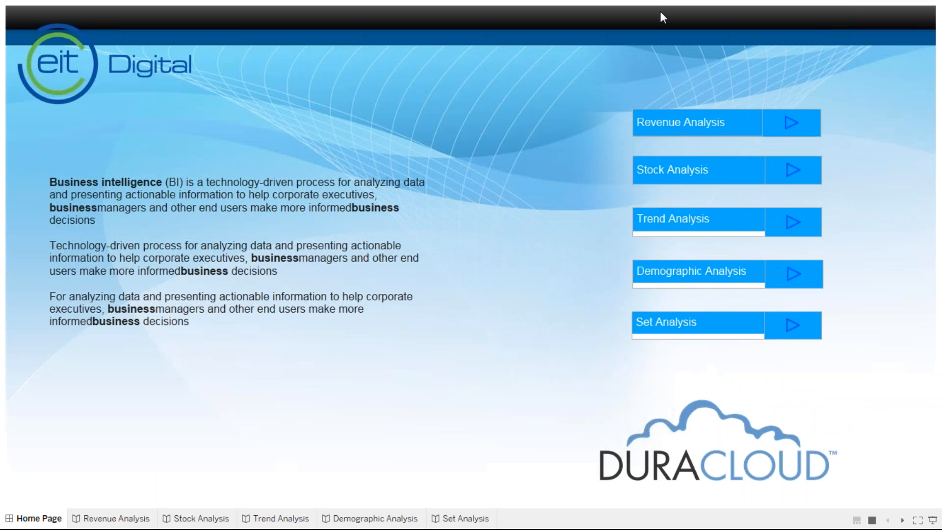
left_click(721, 231)
left_click(725, 274)
left_click(724, 322)
left_click(728, 284)
left_click(743, 227)
left_click(746, 194)
left_click(733, 172)
left_click(731, 129)
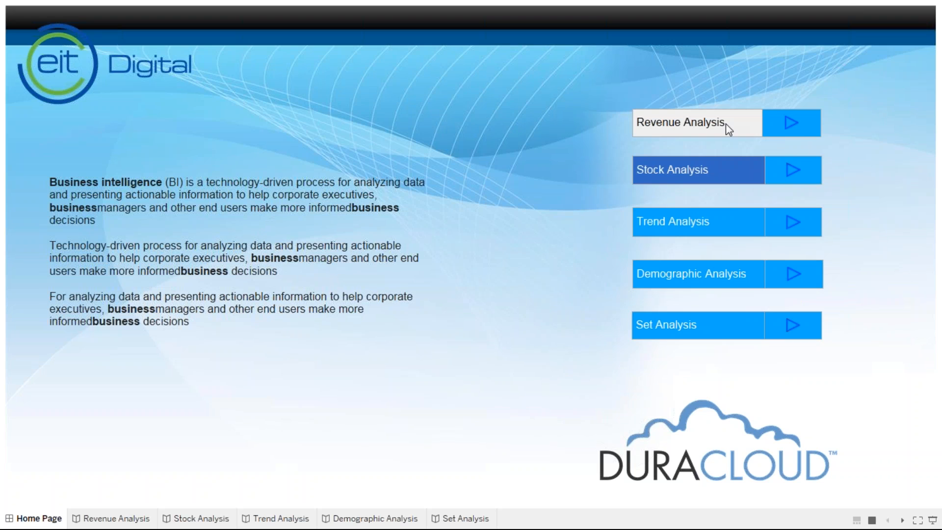
left_click(726, 124)
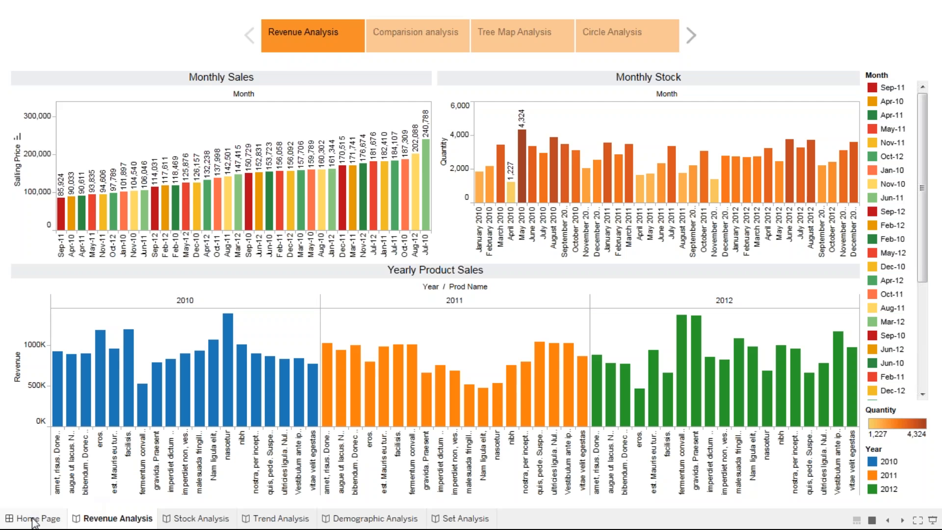
Return to the Home Page from the Revenue Analysis story and leave presentation mode
mouse_move(35, 521)
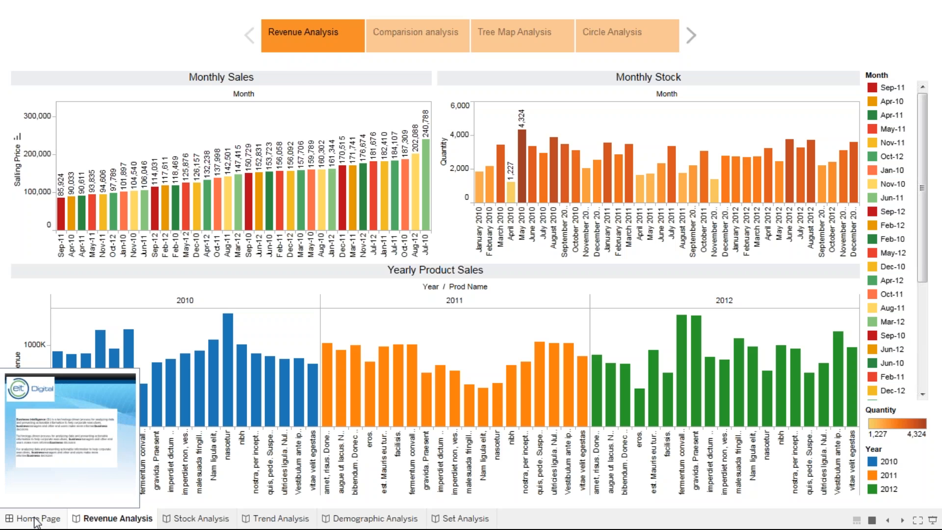
left_click(35, 520)
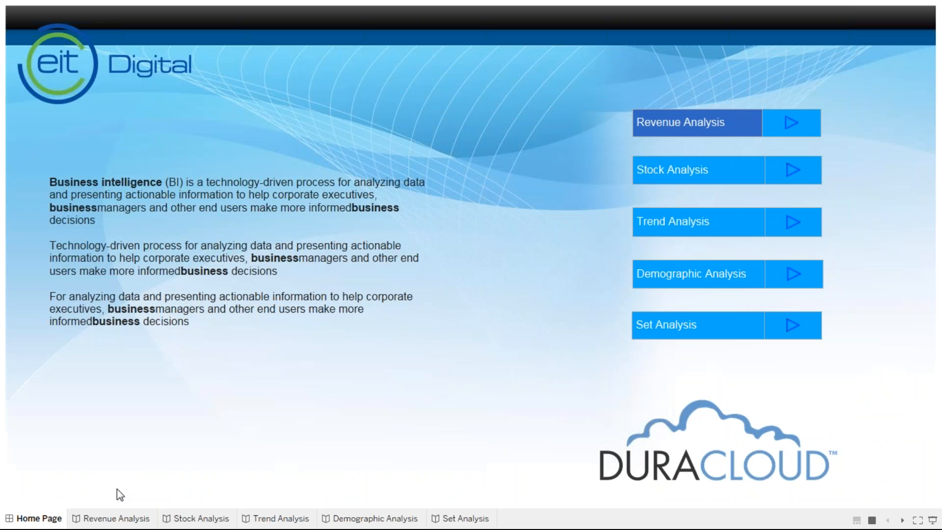
key("Escape")
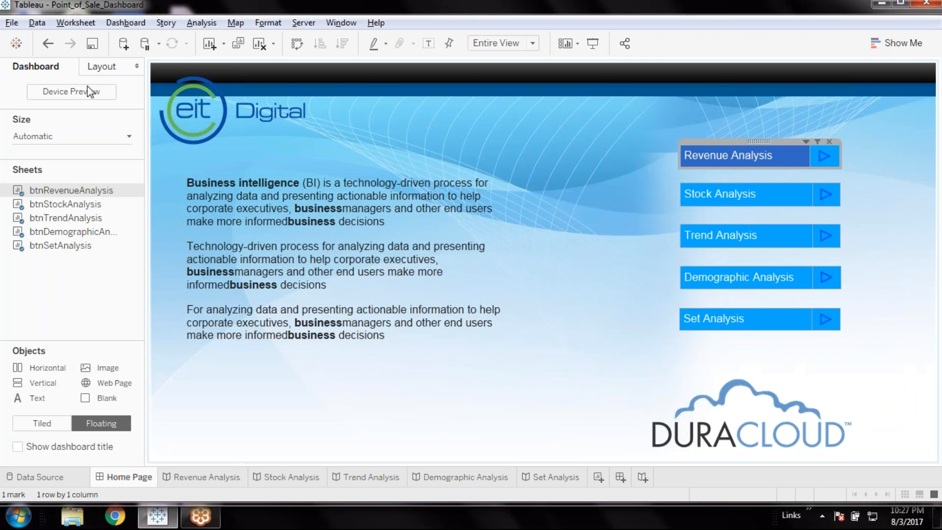
Add a dashboard filter action named navStockAnalysis with btnStockAnalysis as its only Home Page source sheet
left_click(124, 23)
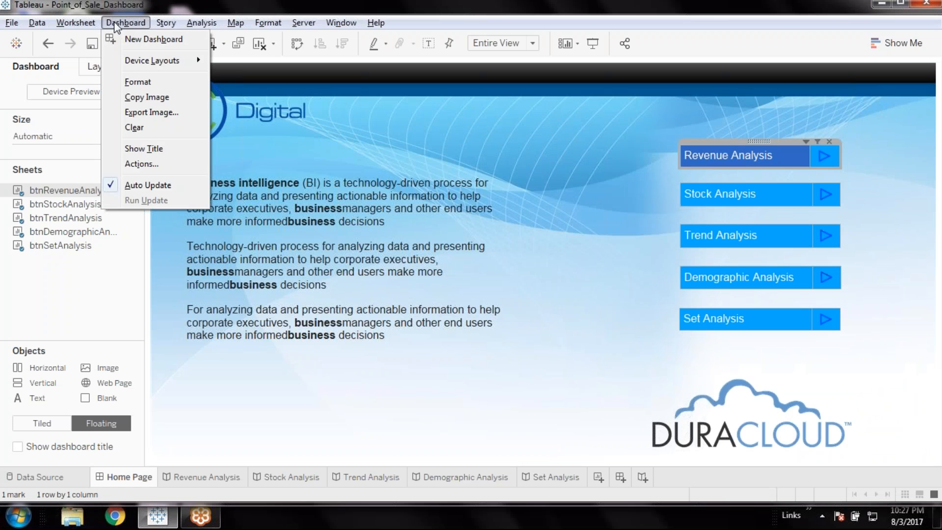
left_click(140, 165)
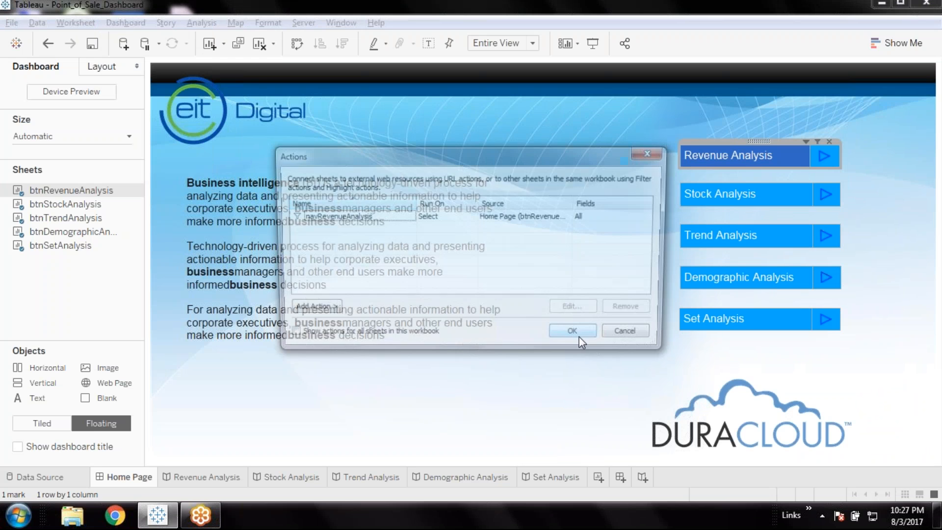
left_click(307, 310)
left_click(369, 314)
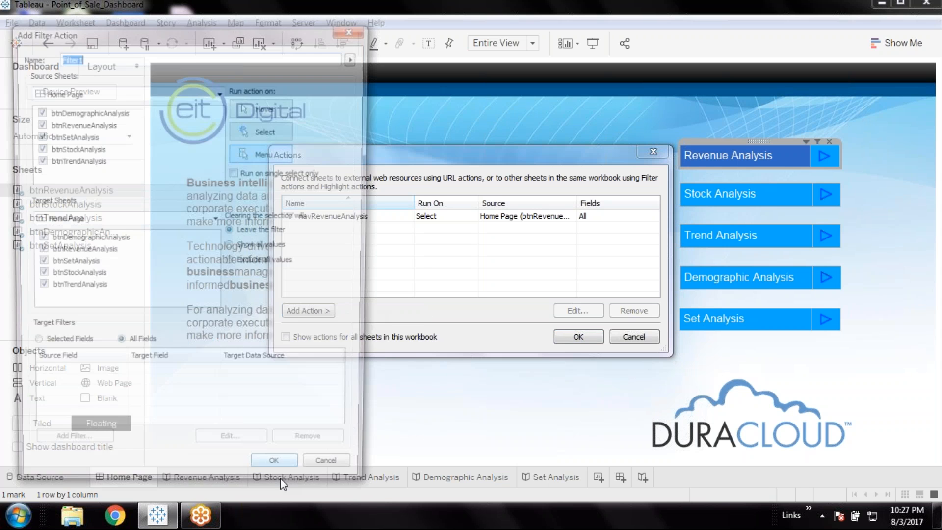
type("navS")
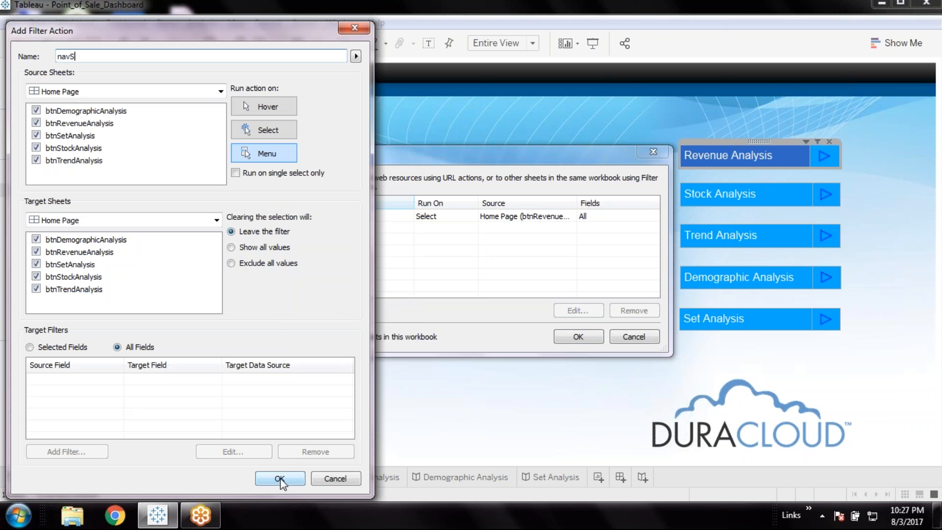
type("tockAnalysis")
left_click(36, 110)
left_click(36, 122)
left_click(36, 135)
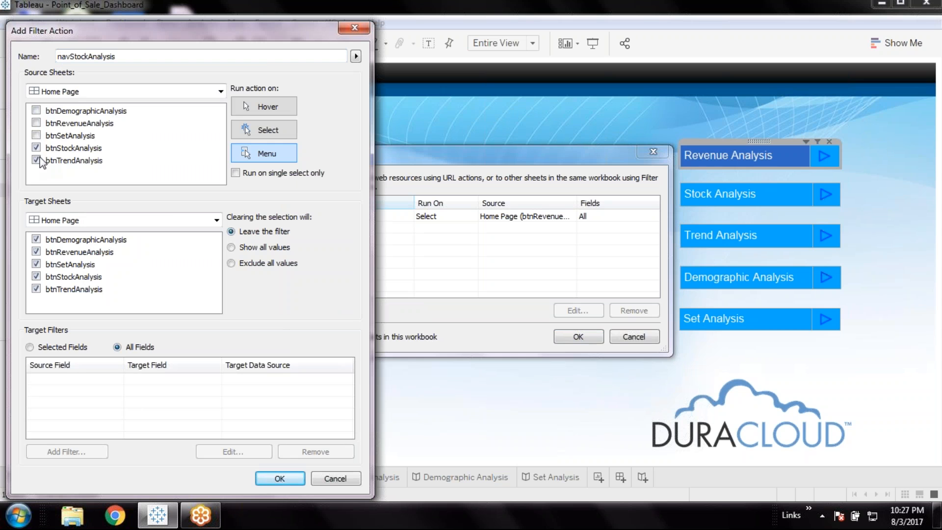
Target navStockAnalysis at the StockAnalysis dashboard, running on Select and single select only, with all values shown when the selection clears
left_click(163, 222)
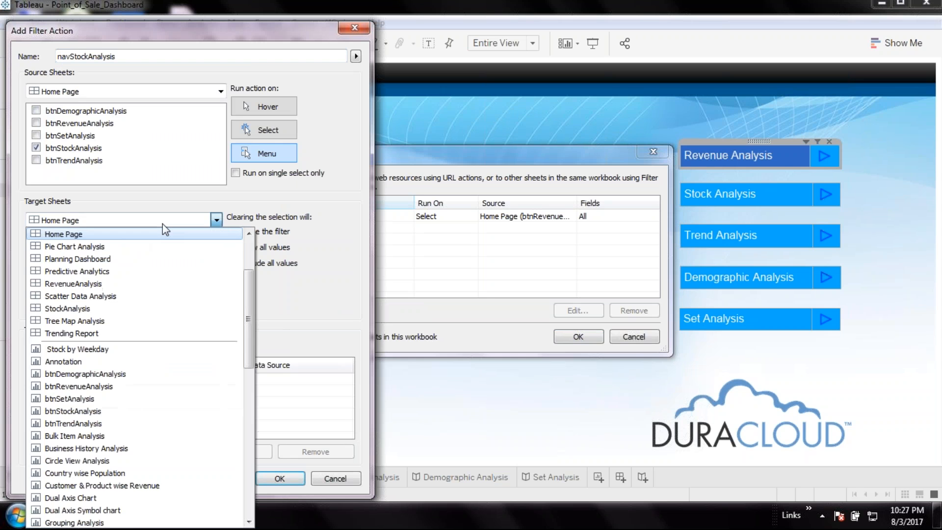
left_click(104, 307)
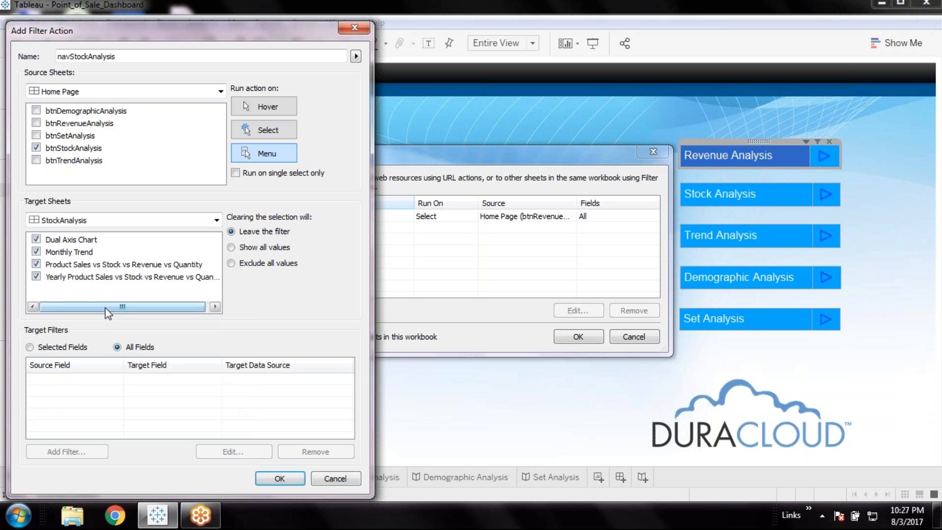
left_click(230, 247)
left_click(267, 130)
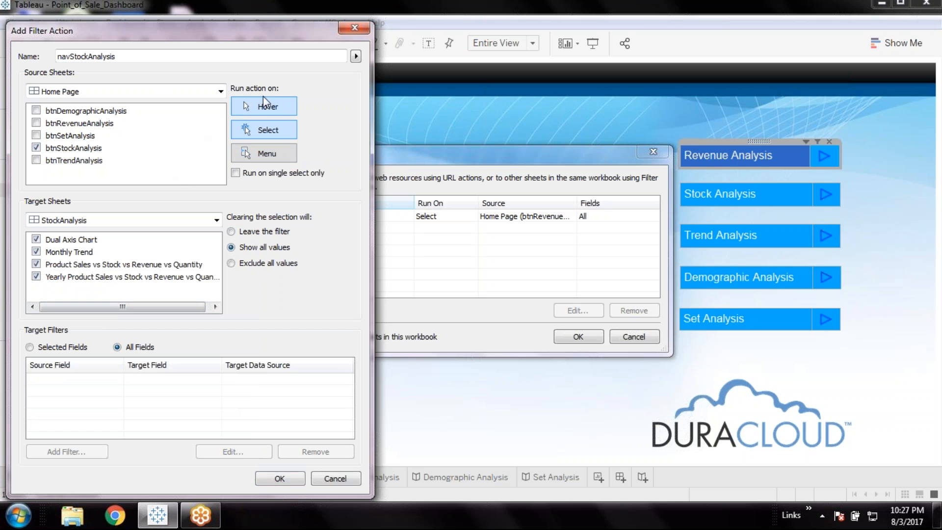
left_click(236, 173)
left_click(282, 478)
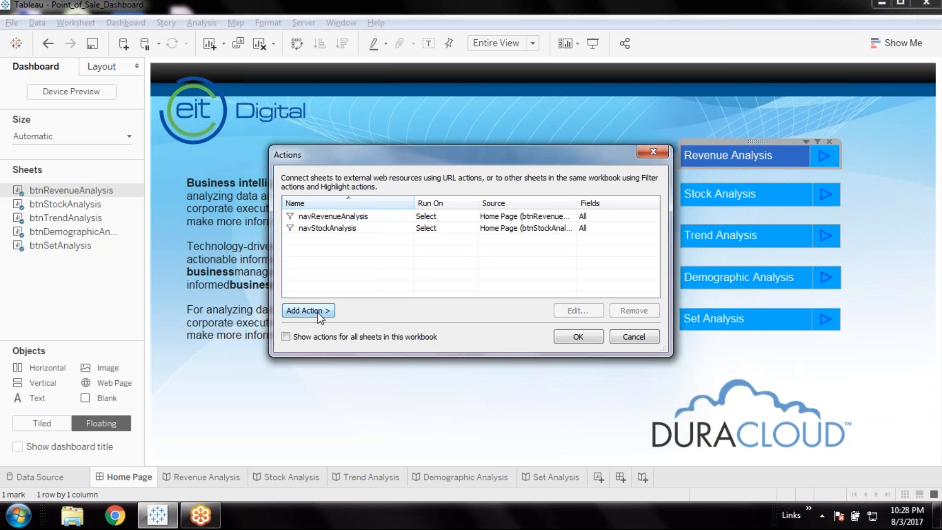
Add a filter action named navTrendAnalysis with btnTrendAnalysis as its only Home Page source sheet
left_click(316, 312)
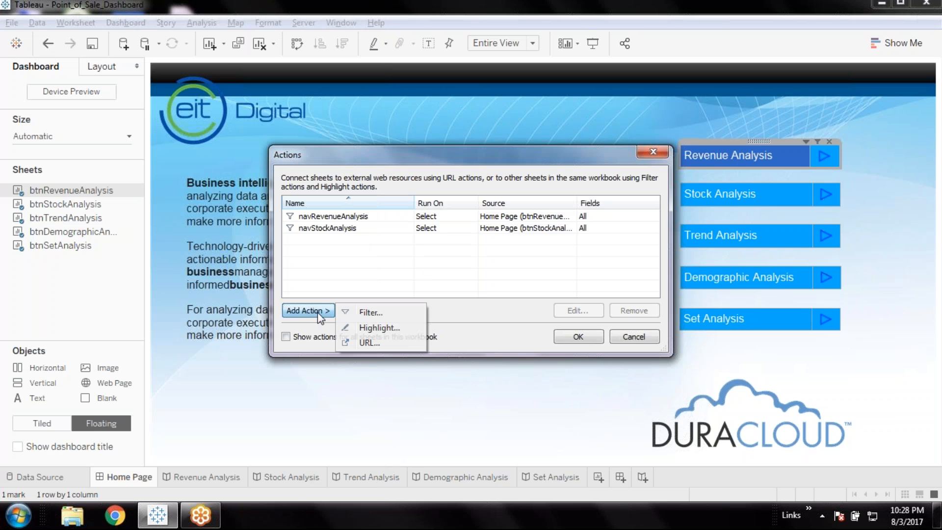
left_click(375, 312)
type("navTrendAnal")
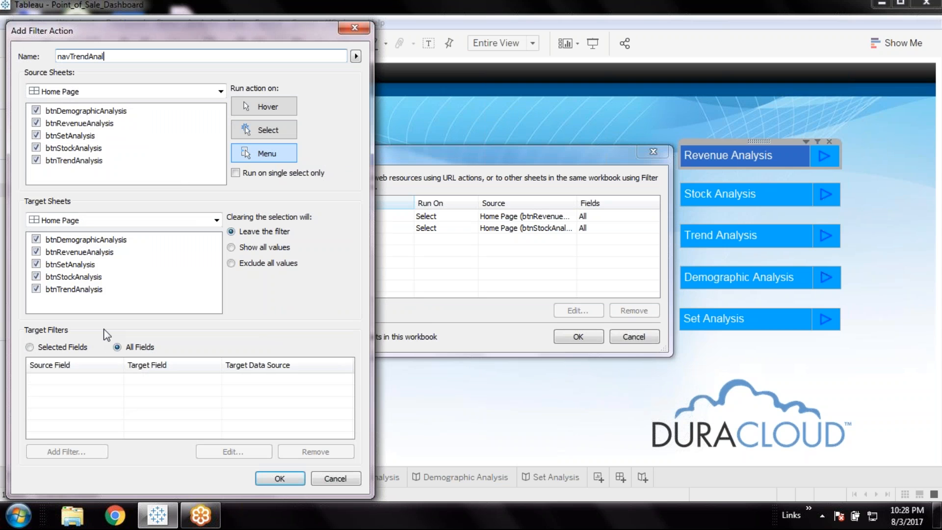
type("ysis")
left_click(36, 112)
left_click(36, 123)
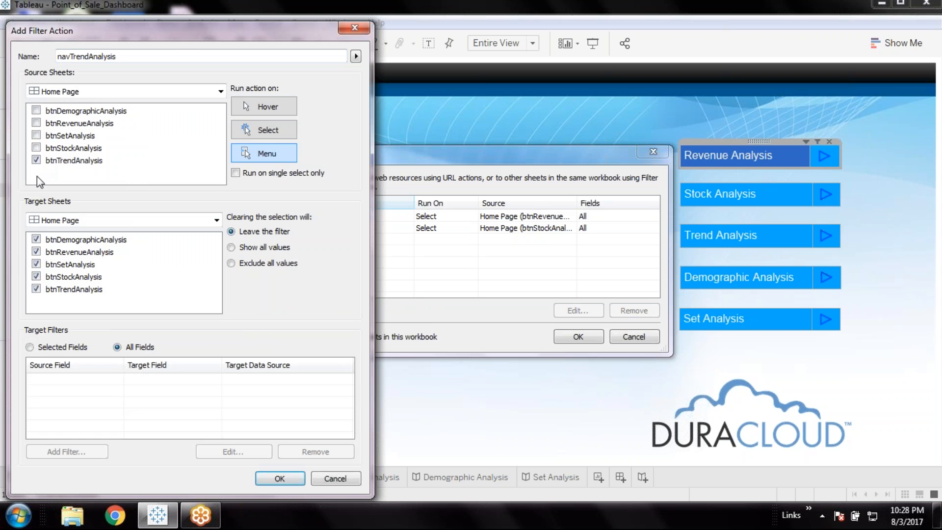
Target navTrendAnalysis at the Trending Report dashboard, running on Select and single select only, with all values shown when the selection clears
left_click(61, 221)
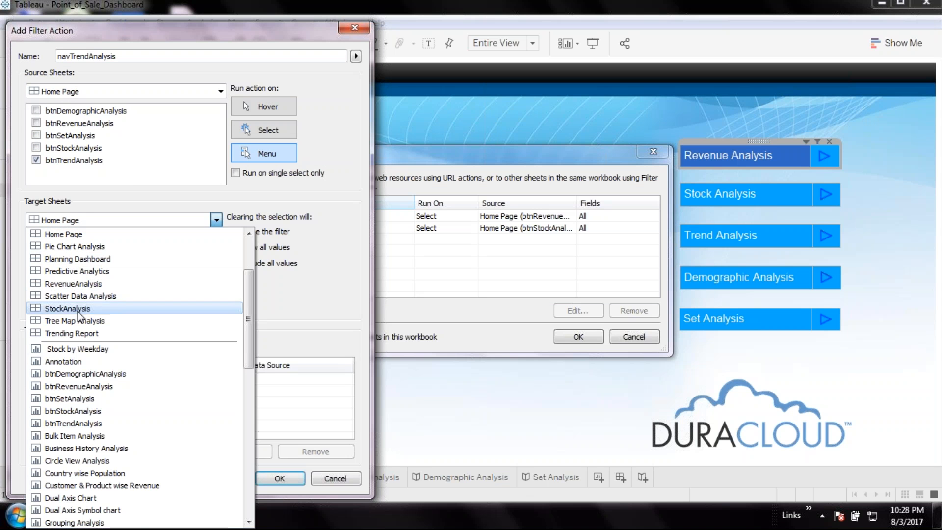
left_click(105, 333)
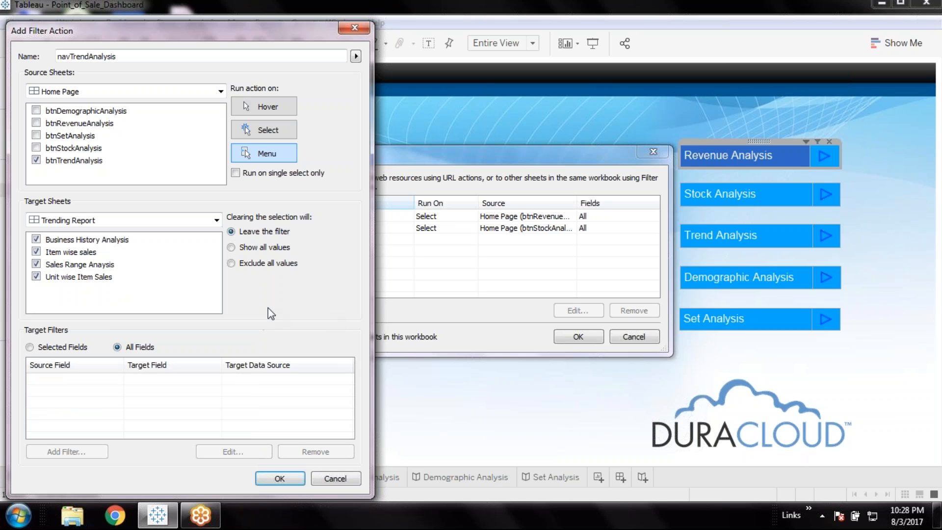
left_click(231, 247)
left_click(265, 130)
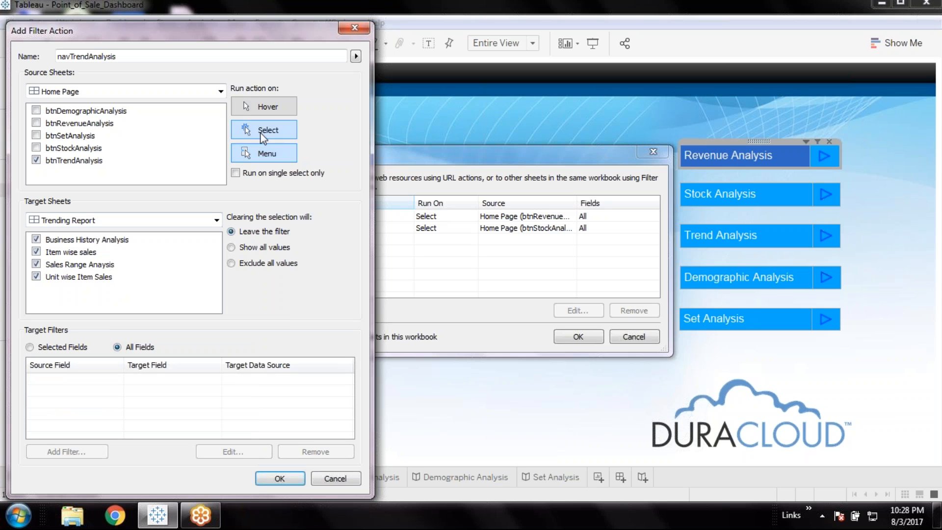
left_click(236, 171)
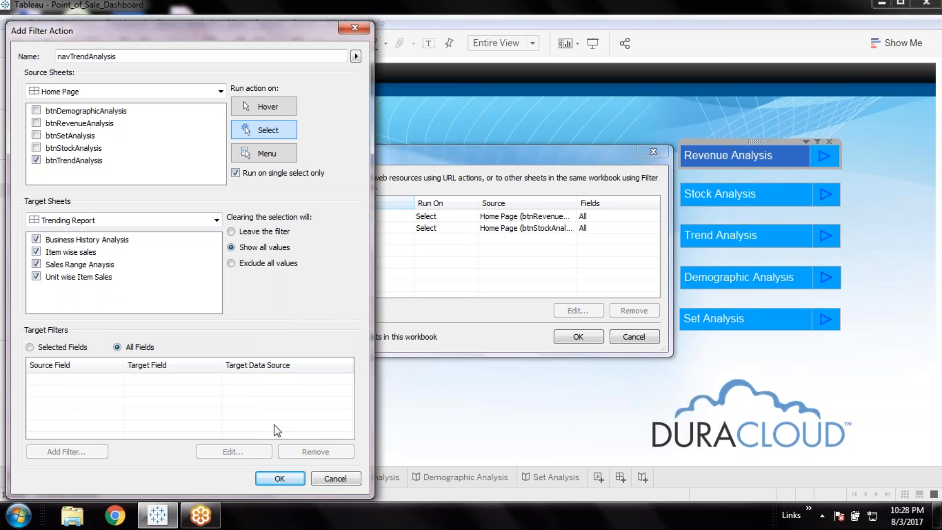
left_click(279, 478)
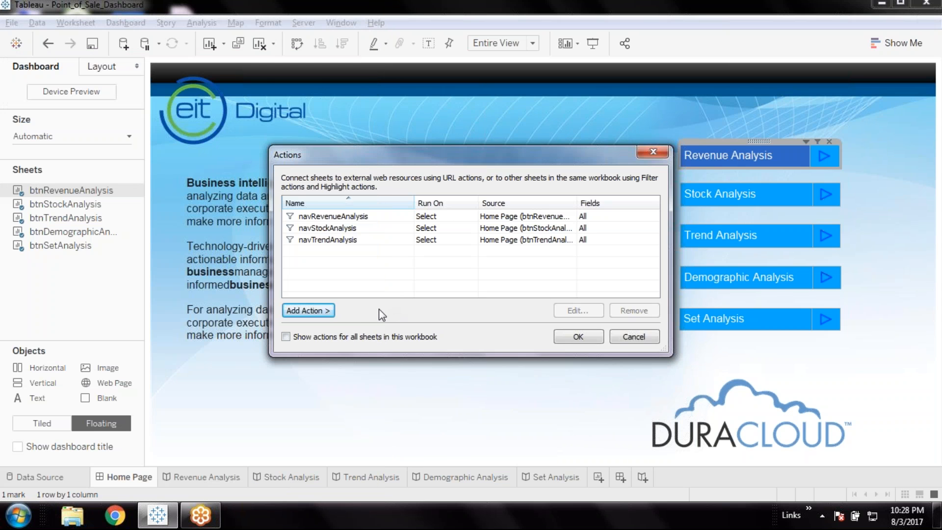
Add a filter action named navDemographicAnalysis with btnDemographicAnalysis as its only Home Page source sheet
left_click(317, 311)
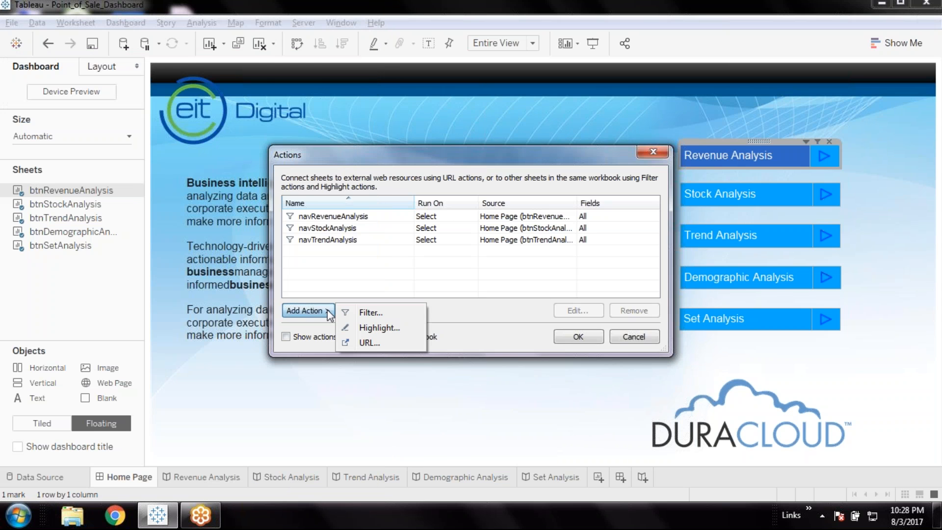
left_click(370, 314)
type("navDemograph")
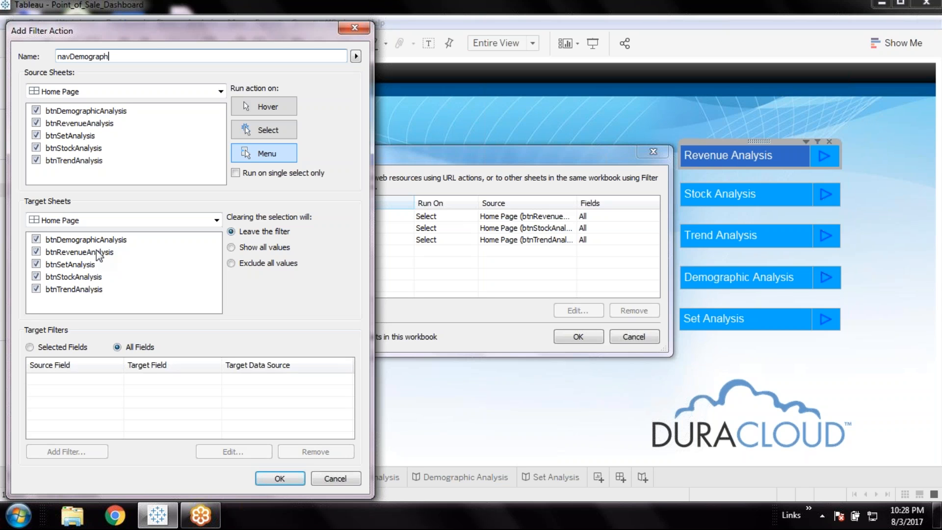
type("icAnalysis")
left_click(36, 123)
left_click(37, 149)
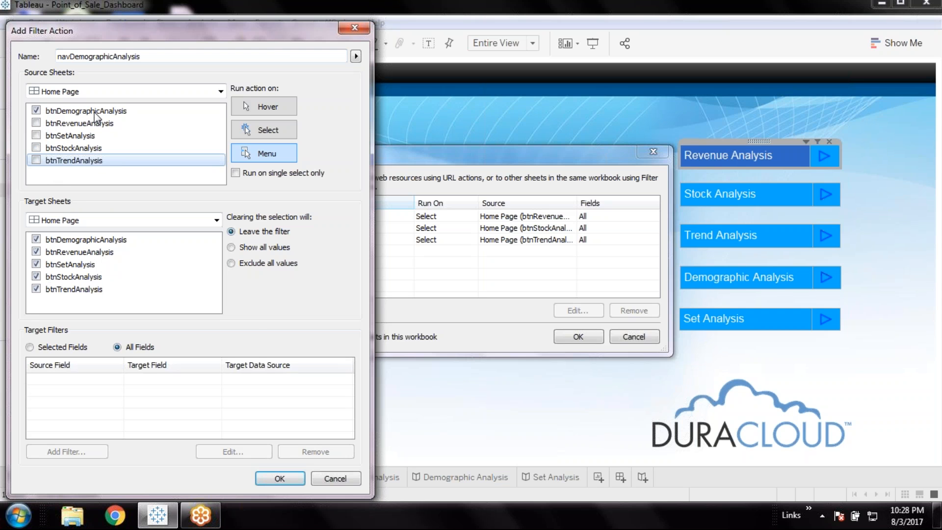
Target navDemographicAnalysis at the DemographicAnalysis dashboard, running on Select and single select only, with all values shown when the selection clears
left_click(175, 219)
scroll(93, 290, "up", 3)
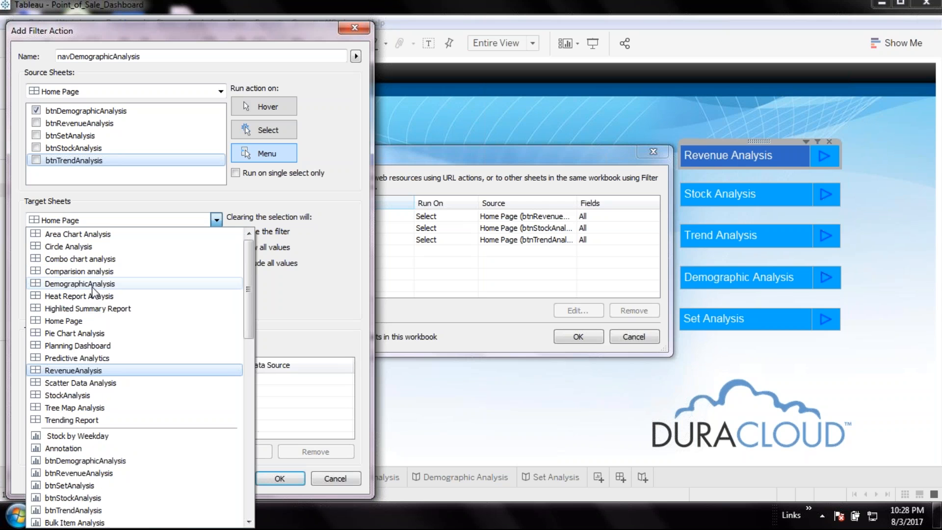
left_click(93, 287)
left_click(267, 129)
left_click(231, 247)
left_click(235, 173)
left_click(280, 479)
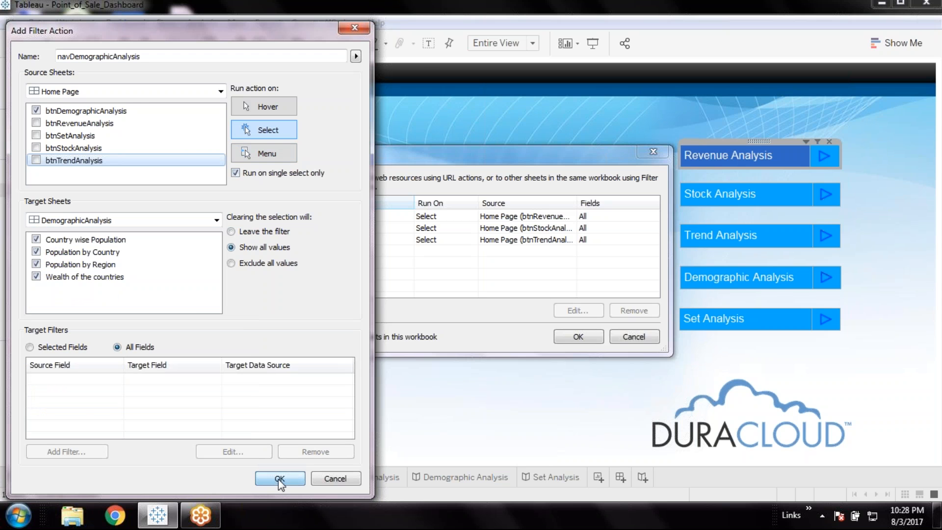
Add a filter action named navSetAnalysis with btnSetAnalysis as its only Home Page source sheet
left_click(307, 310)
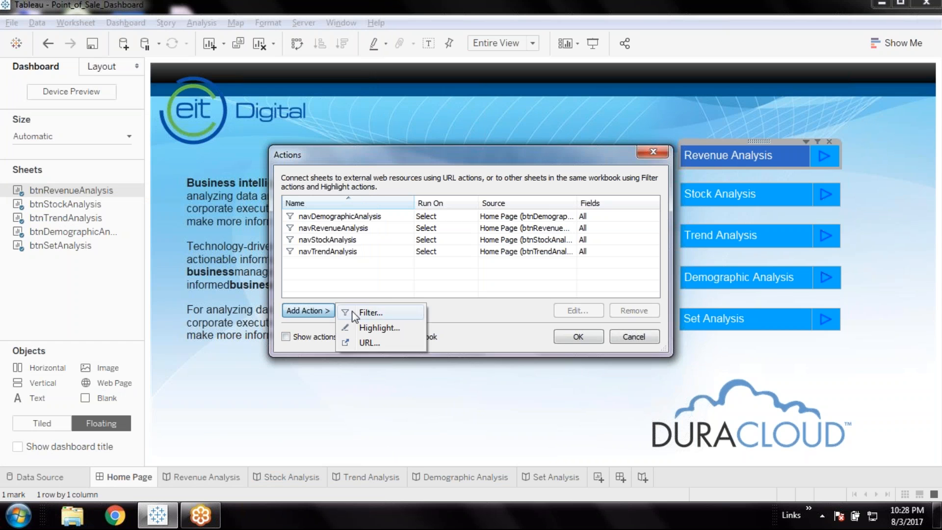
left_click(356, 314)
left_click(36, 110)
left_click(37, 123)
left_click(37, 147)
left_click(36, 160)
double_click(94, 57)
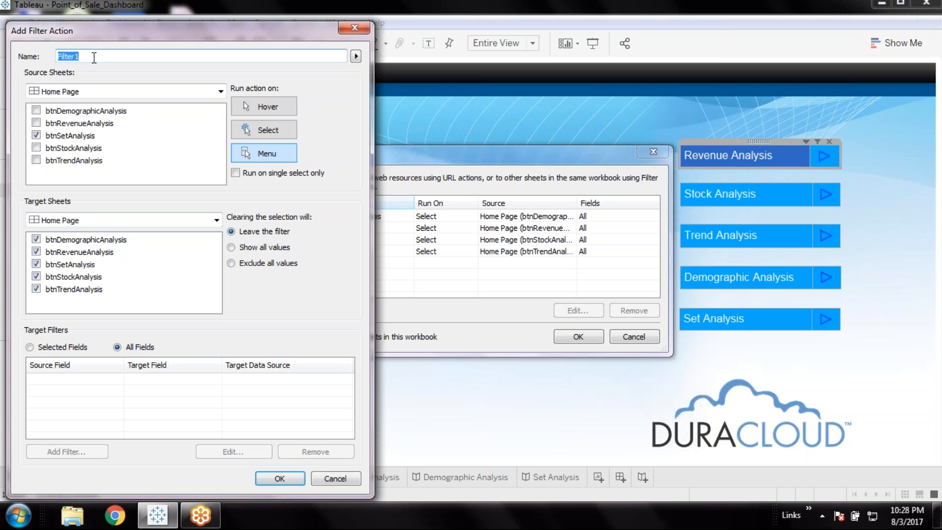
type("navSetAnalysis")
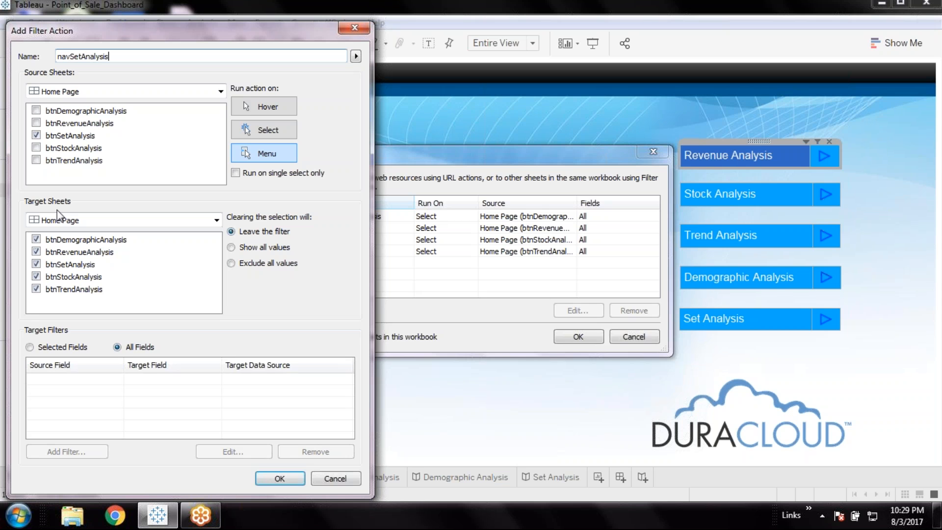
Look for a matching target for navSetAnalysis, then save it with its default target and run settings and apply the dashboard actions
left_click(55, 220)
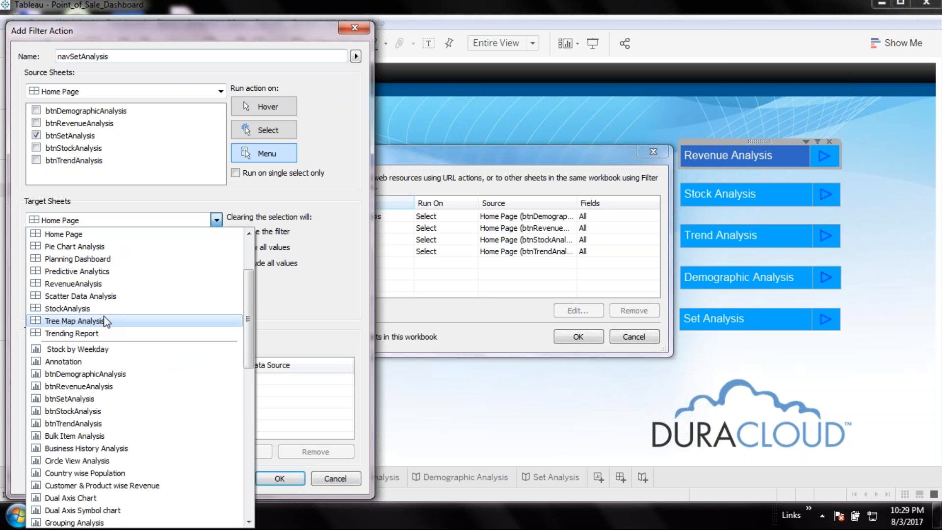
scroll(105, 321, "up", 1)
scroll(105, 321, "up", 2)
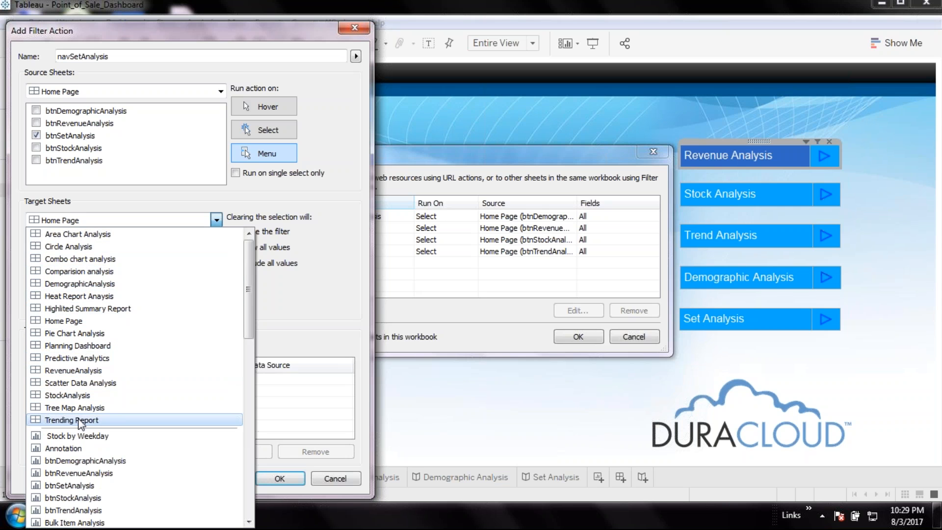
left_click(308, 314)
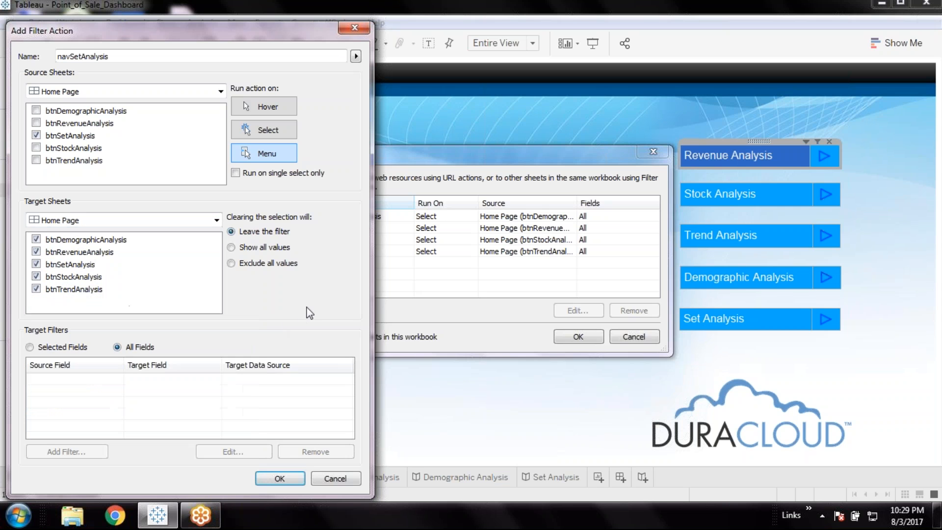
left_click(283, 478)
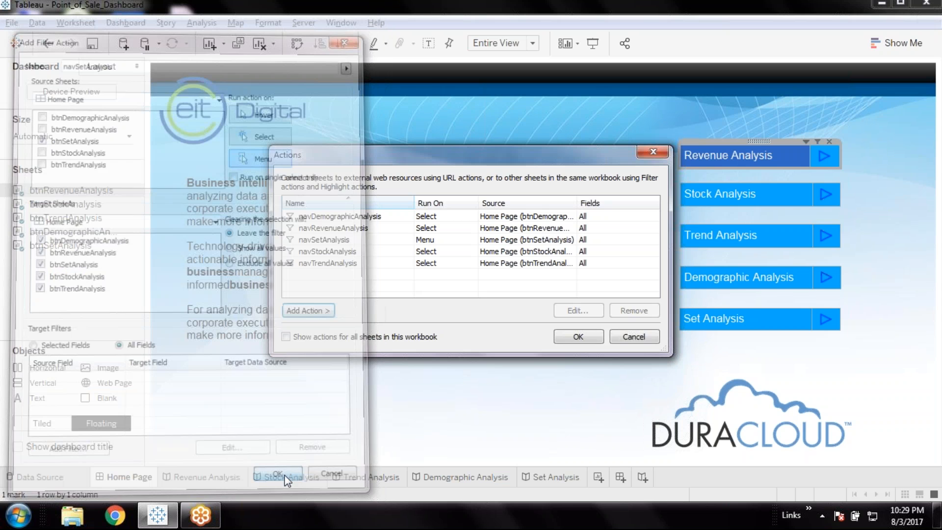
left_click(578, 336)
Check the sheets used in the Set Analysis story, then open Home Page's navSetAnalysis action for editing
left_click(546, 472)
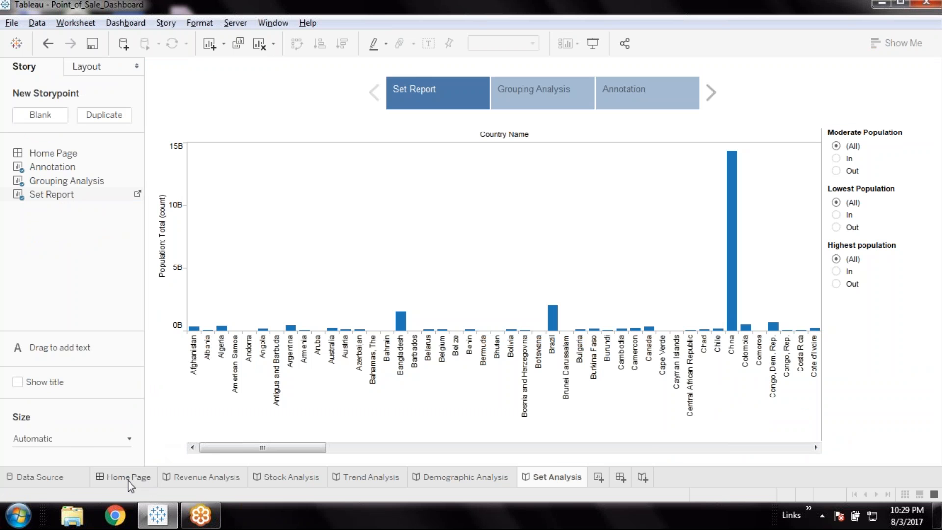
left_click(127, 479)
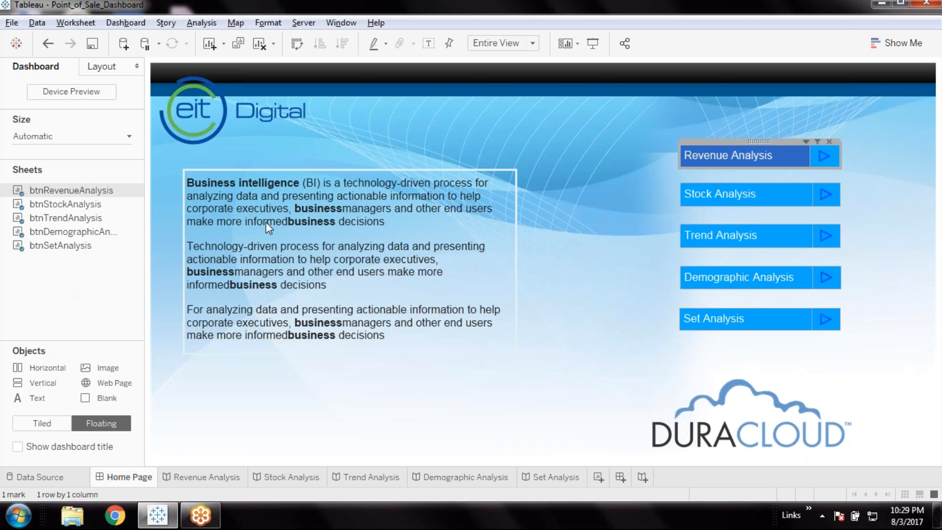
left_click(114, 26)
left_click(139, 165)
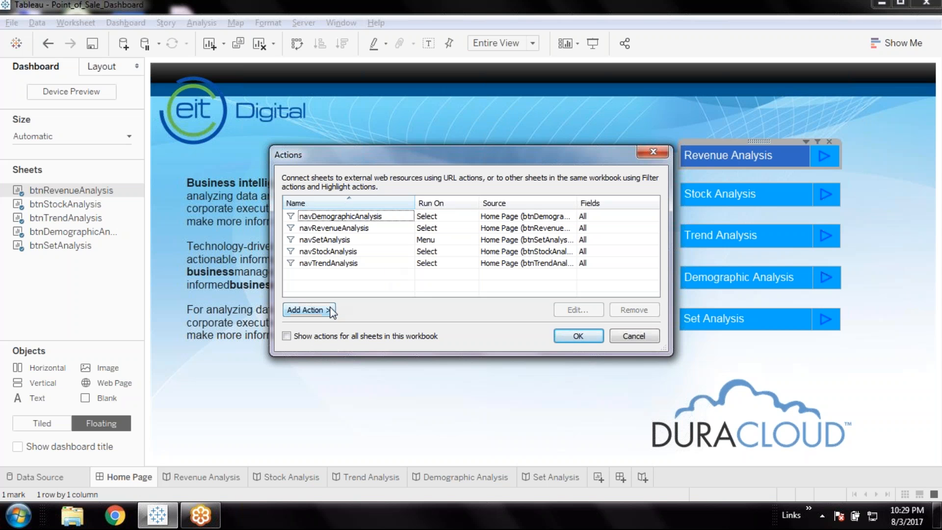
left_click(351, 239)
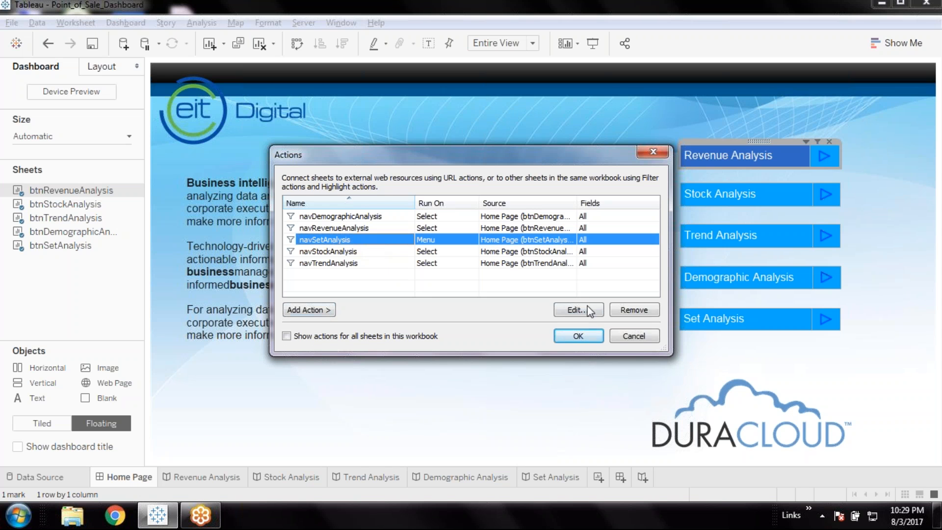
left_click(581, 309)
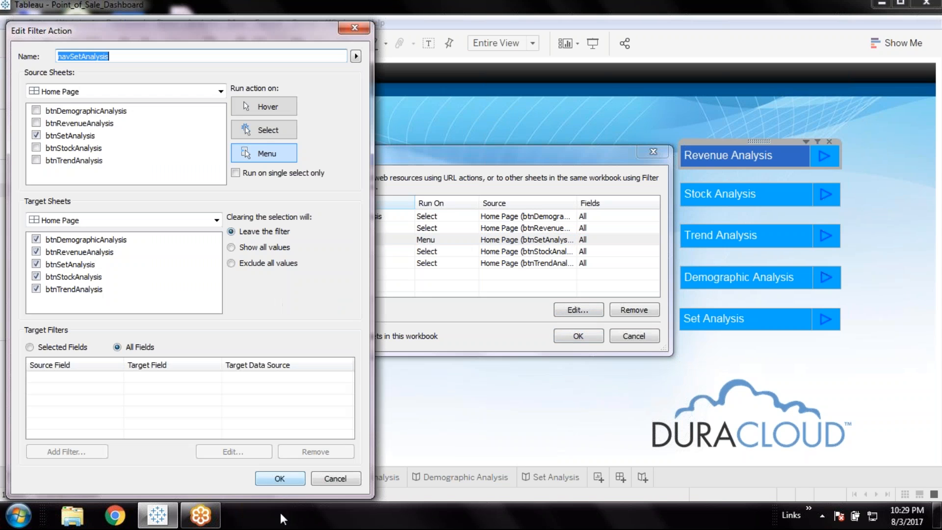
Target navSetAnalysis at the Set Report sheet and run it on Select, on single select only
left_click(126, 221)
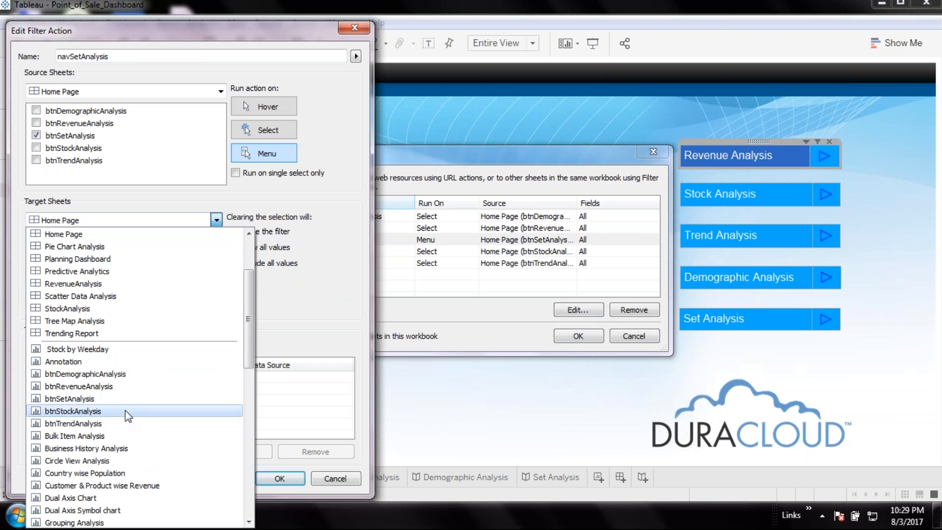
scroll(98, 500, "down", 3)
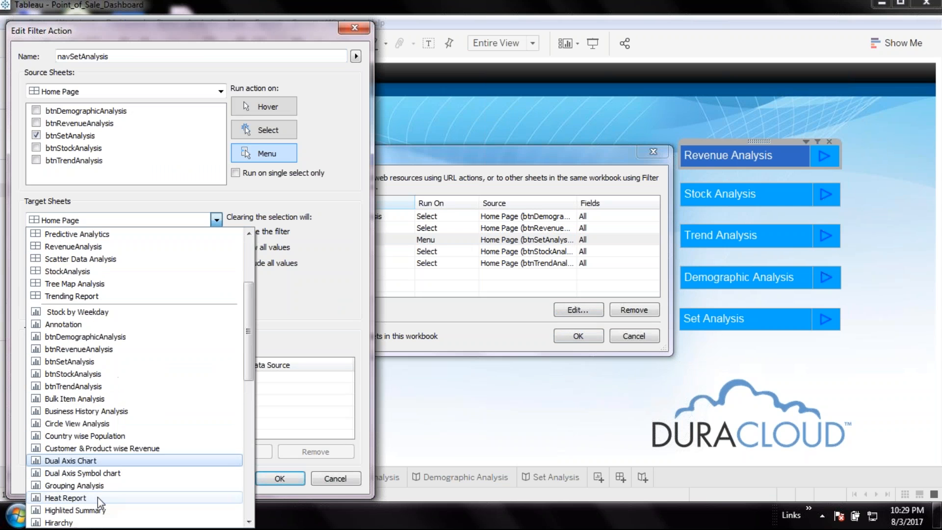
scroll(99, 500, "down", 4)
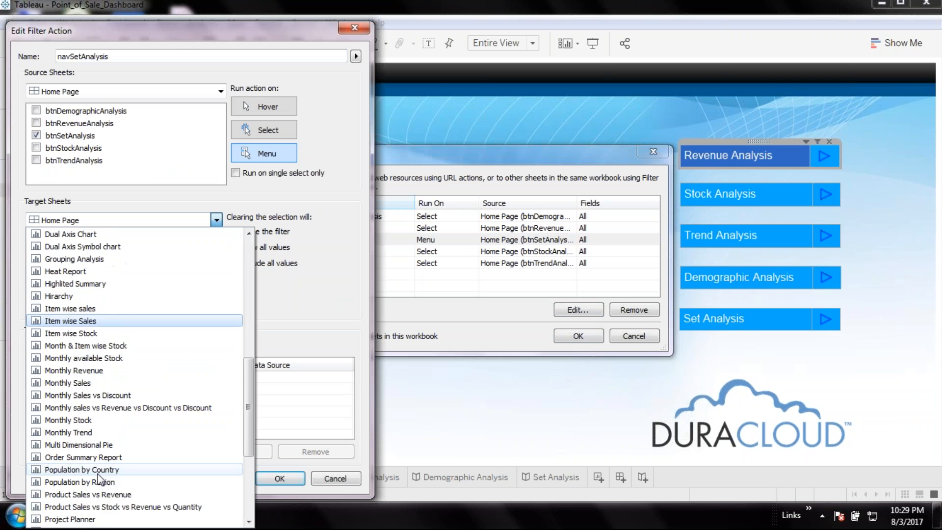
scroll(100, 476, "down", 4)
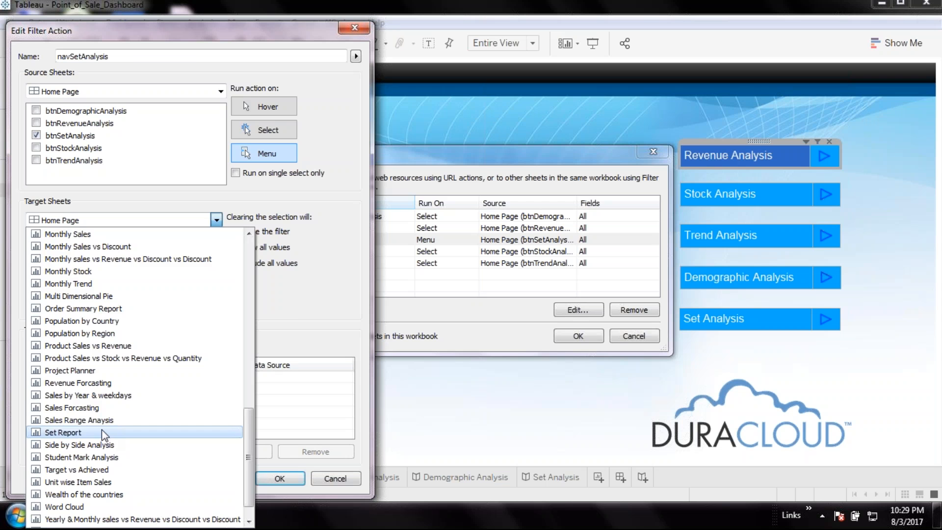
left_click(102, 432)
left_click(269, 129)
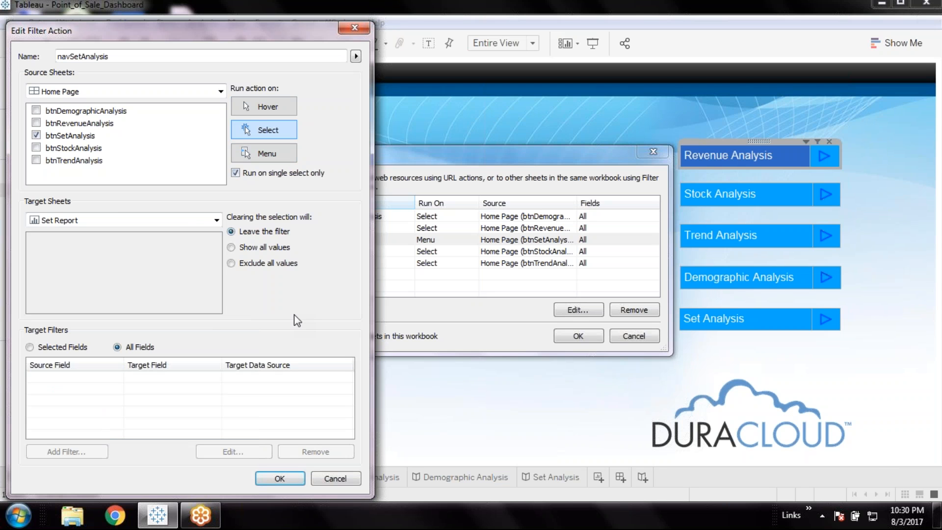
Look through the available target sheets once more, then save navSetAnalysis with Set Report as target and apply the dashboard actions
left_click(216, 220)
left_click_drag(249, 468, 227, 506)
scroll(222, 492, "up", 15)
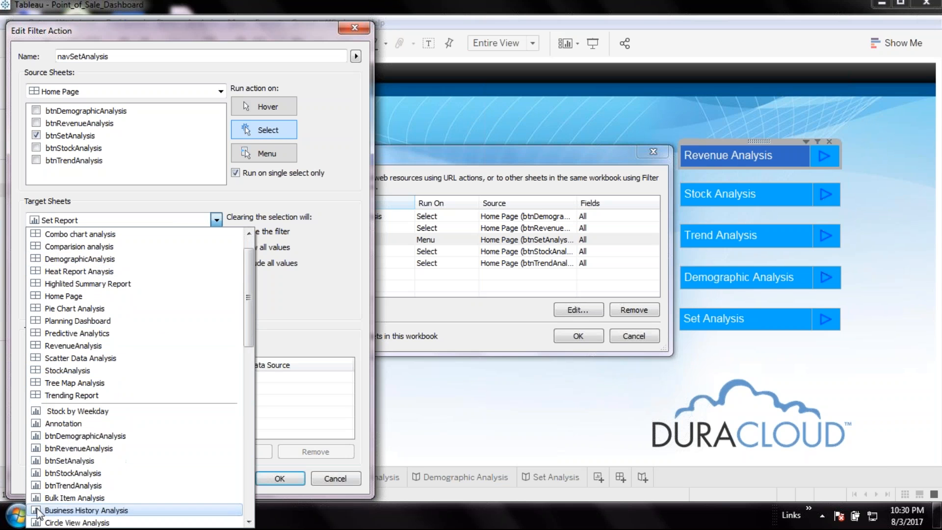
left_click(293, 332)
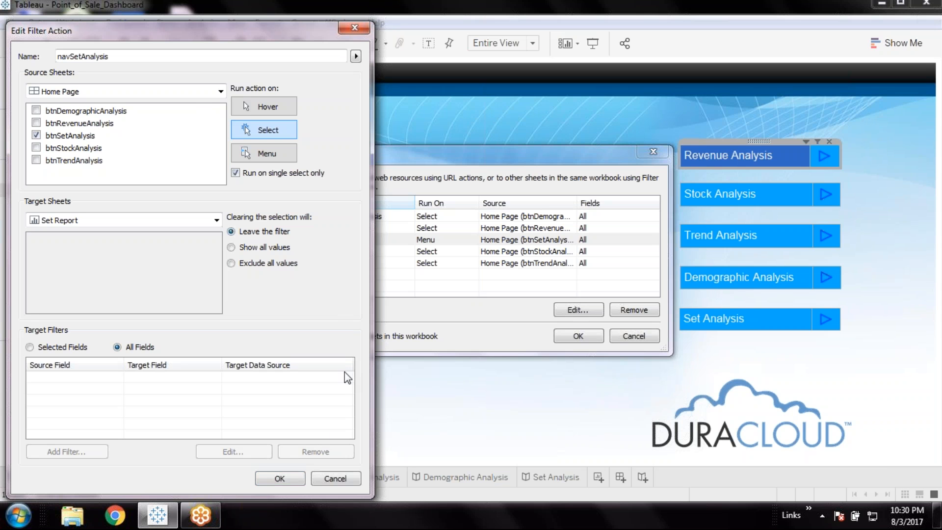
left_click(280, 478)
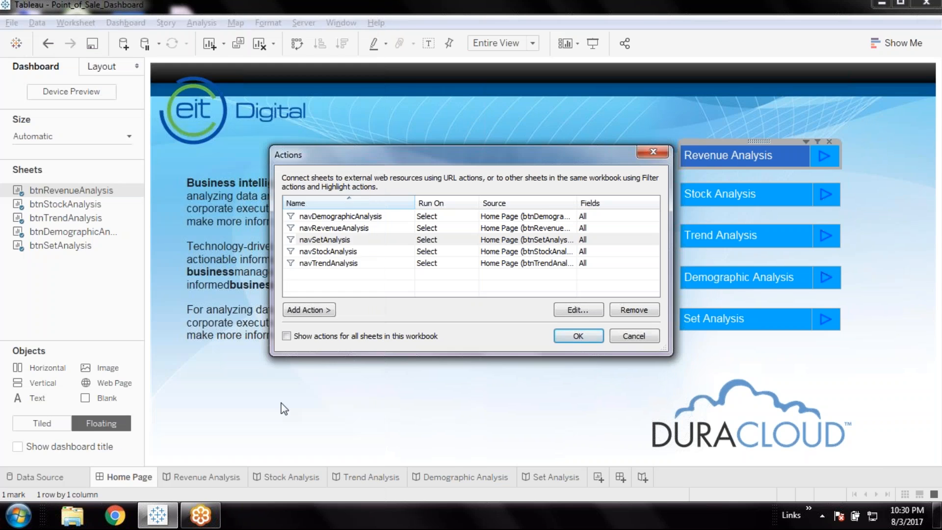
left_click(578, 336)
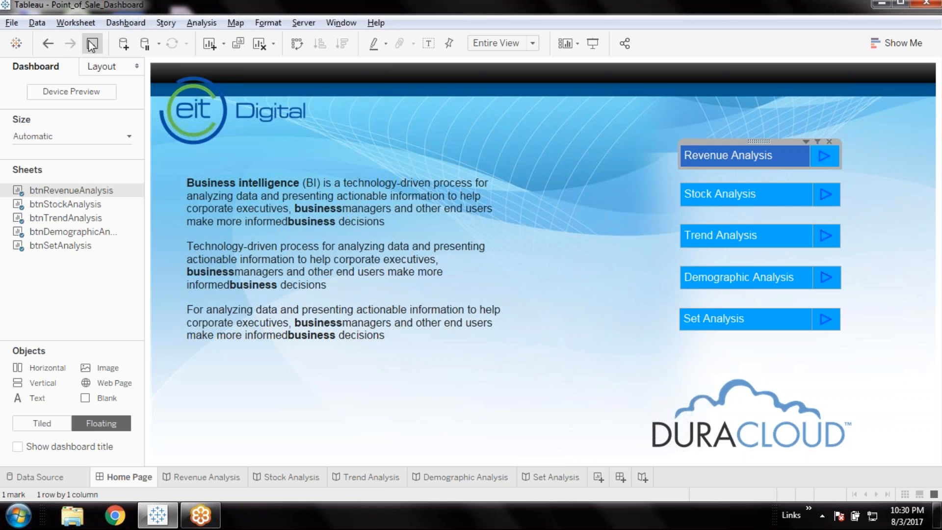
Test the Set, Demographic, Trend and Stock Analysis navigation buttons in presentation mode, returning to Home Page between them
left_click(592, 44)
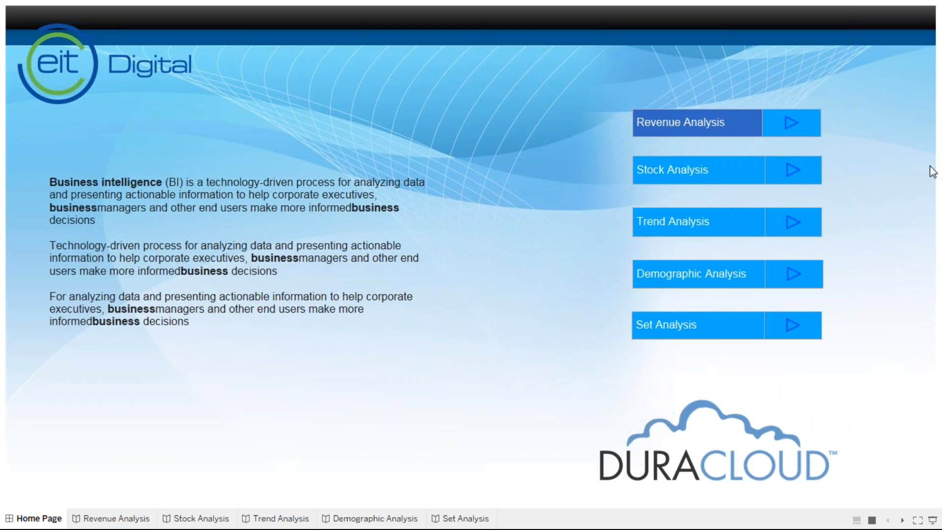
left_click(702, 327)
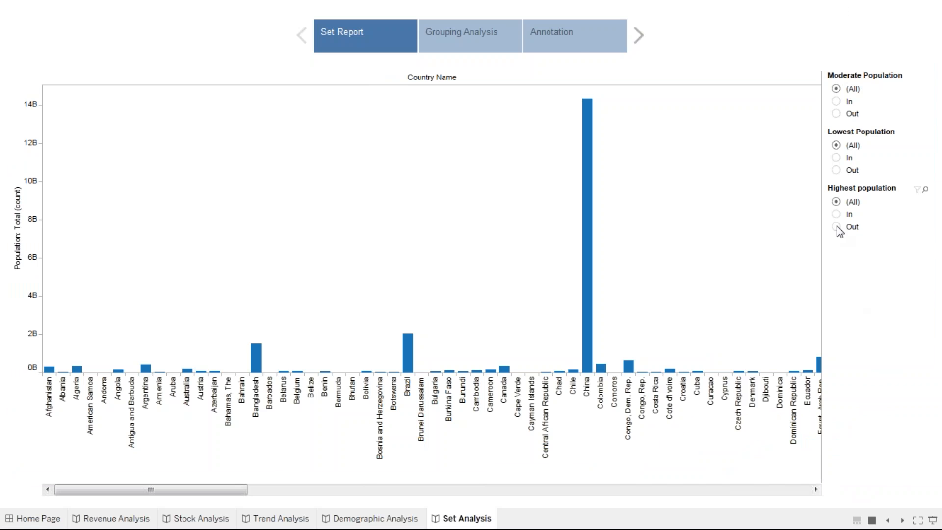
left_click(34, 518)
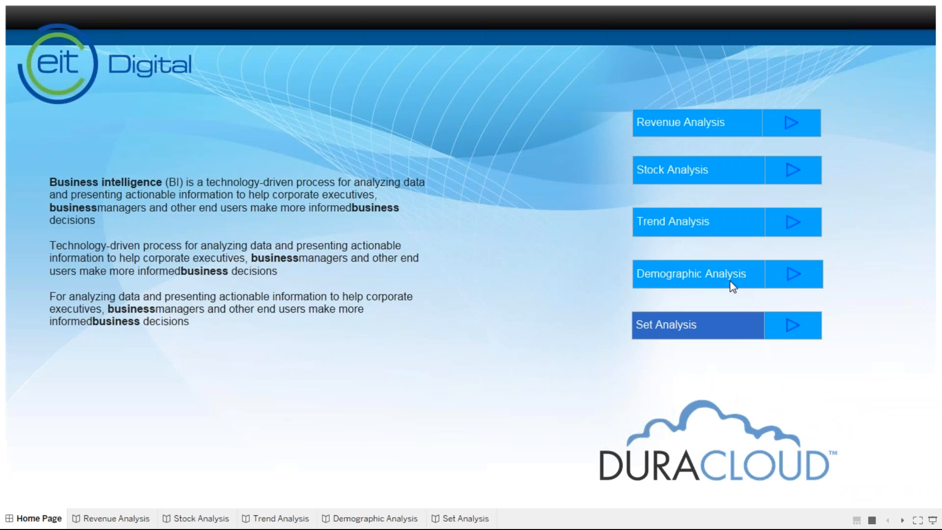
left_click(782, 280)
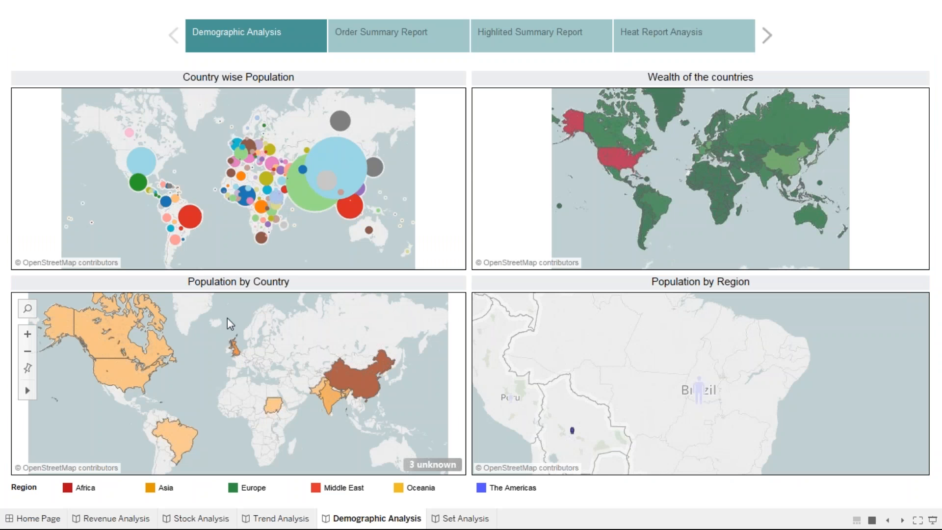
left_click(33, 518)
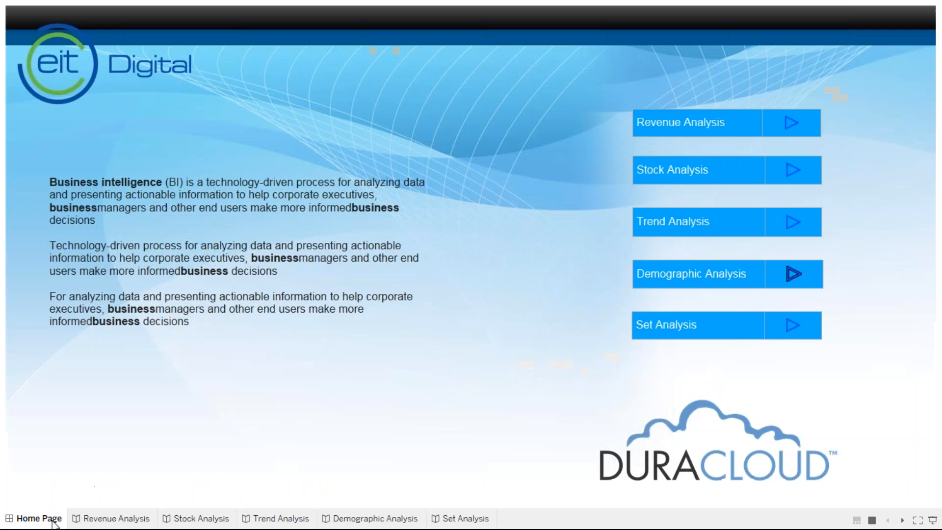
left_click(687, 222)
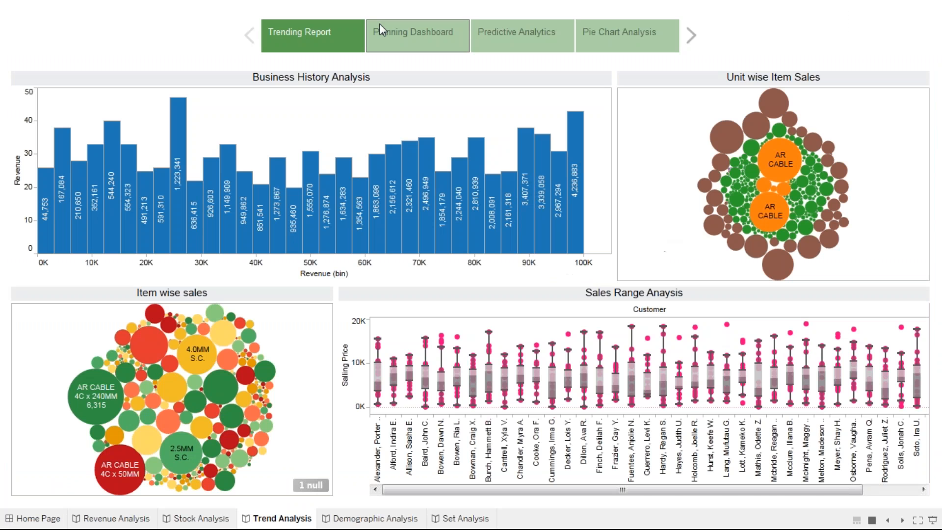
left_click(28, 520)
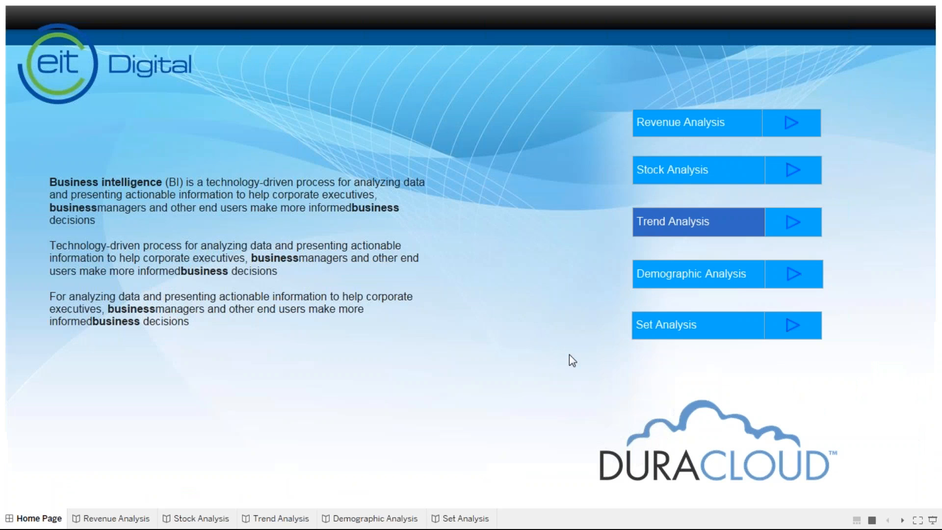
left_click(706, 173)
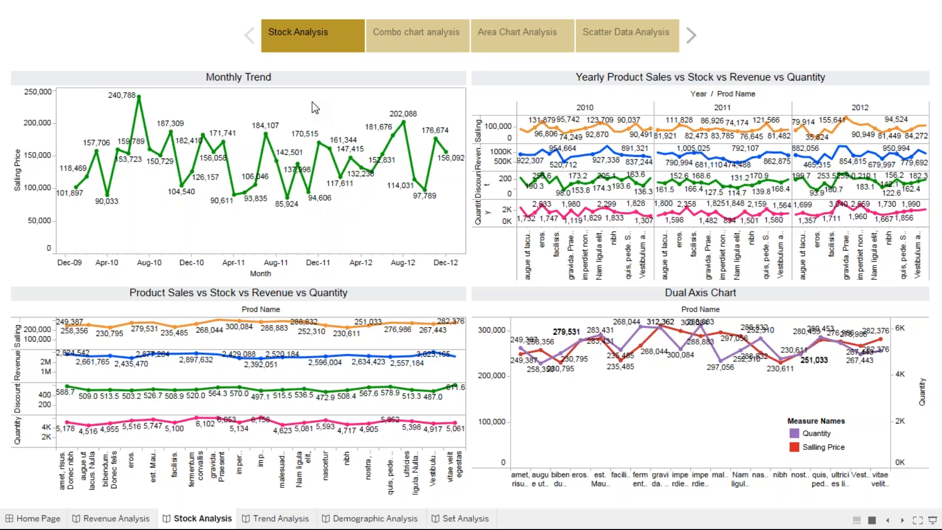
View the Stock Analysis story's Combo chart and Area Chart points, then go back to its first point
left_click(492, 49)
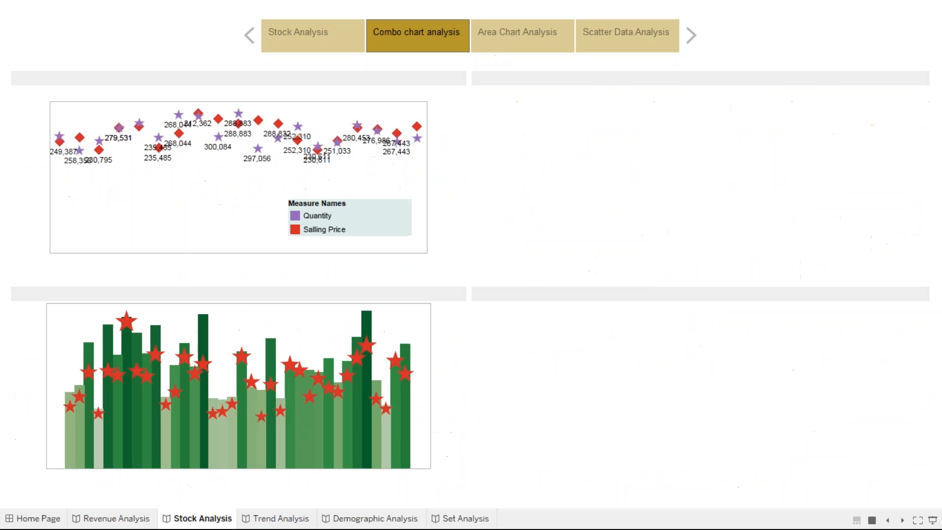
left_click(635, 48)
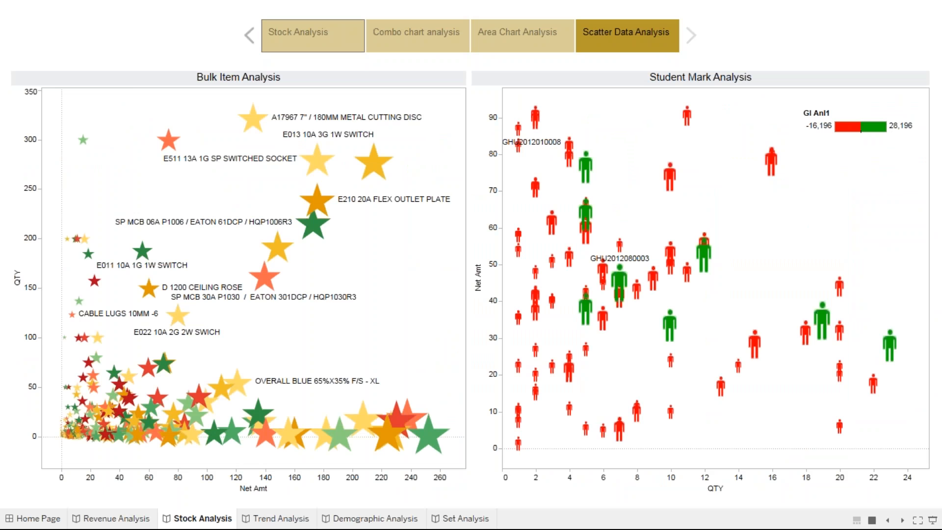
left_click(313, 35)
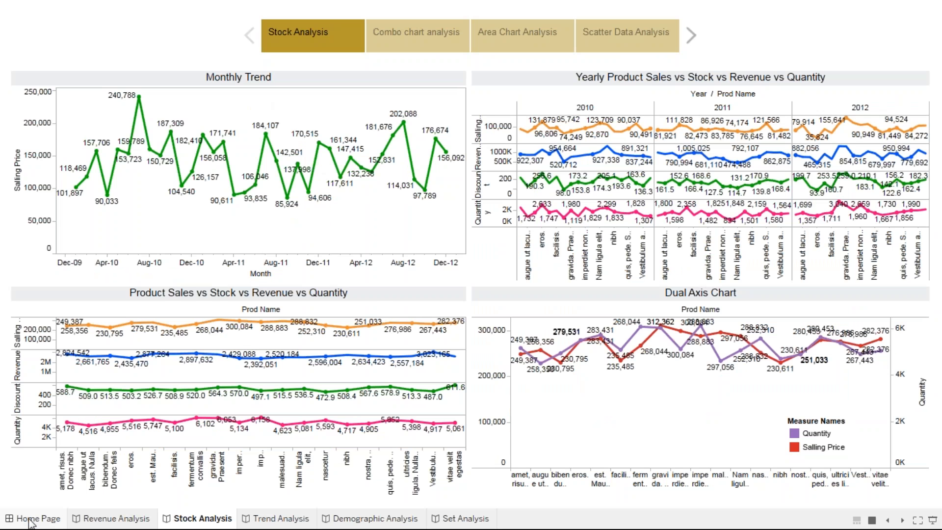
Open the Revenue Analysis story and view its Comparision, Tree Map and Circle Analysis points, ending on Revenue Analysis
left_click(29, 521)
left_click(112, 519)
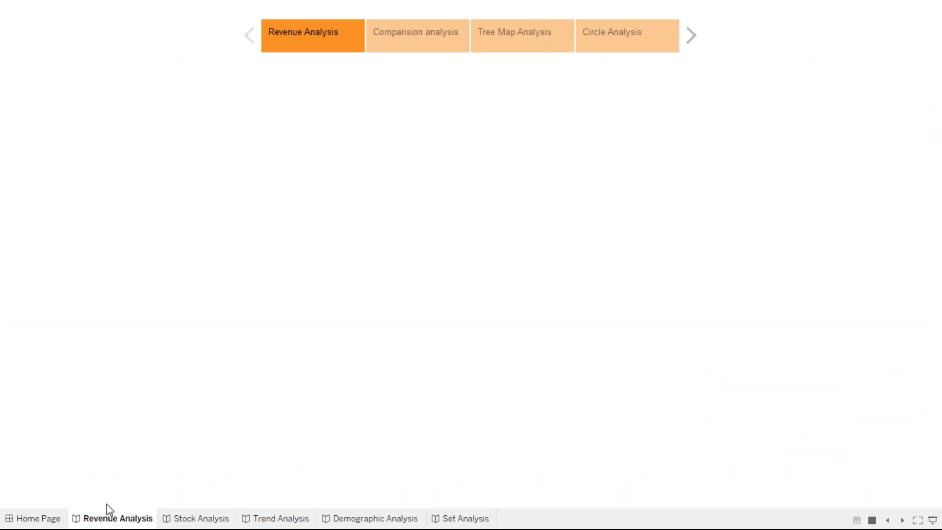
left_click(383, 41)
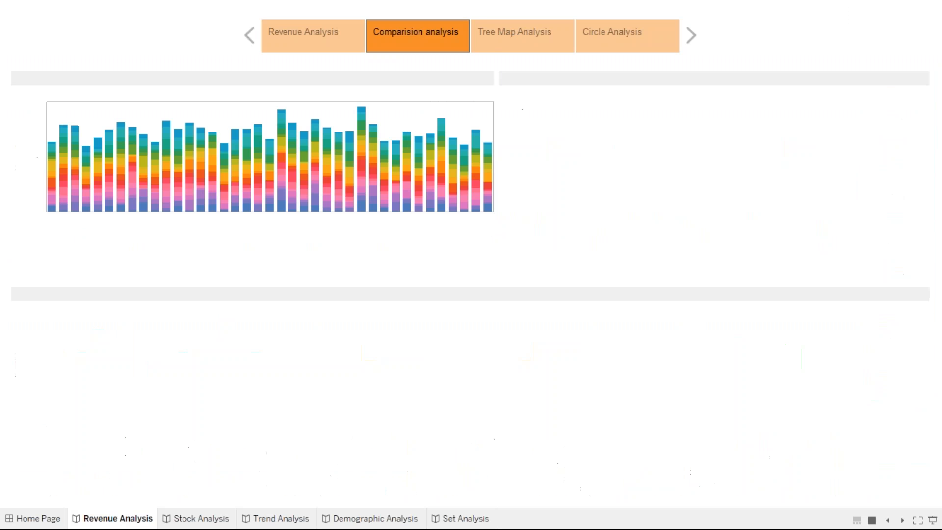
left_click(515, 42)
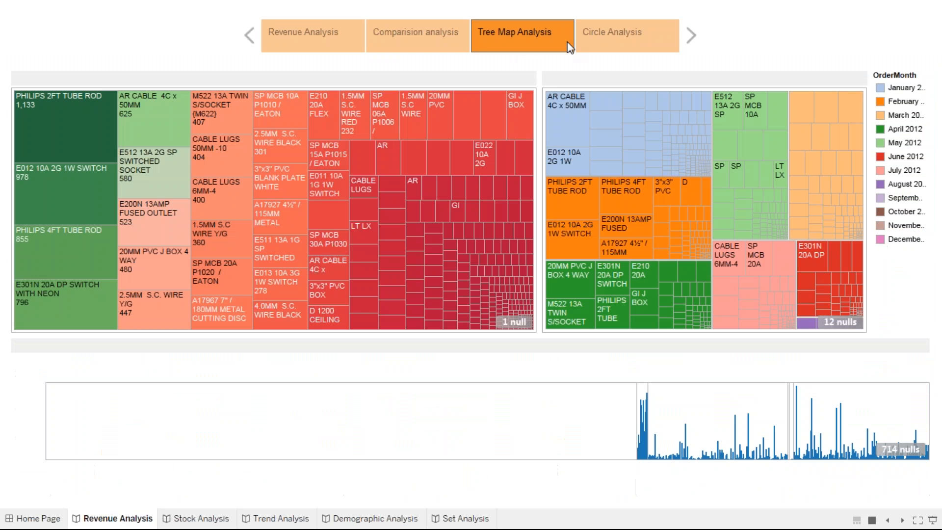
left_click(615, 44)
left_click(337, 46)
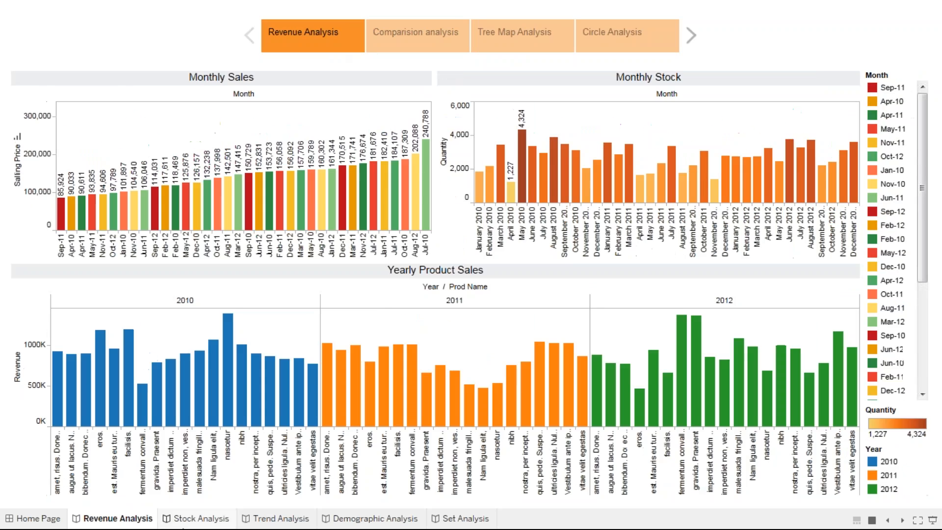
Page through the Stock Analysis story to Scatter Data Analysis and the Trend Analysis story to Pie Chart Analysis
left_click(186, 522)
left_click(425, 47)
left_click(490, 41)
left_click(618, 42)
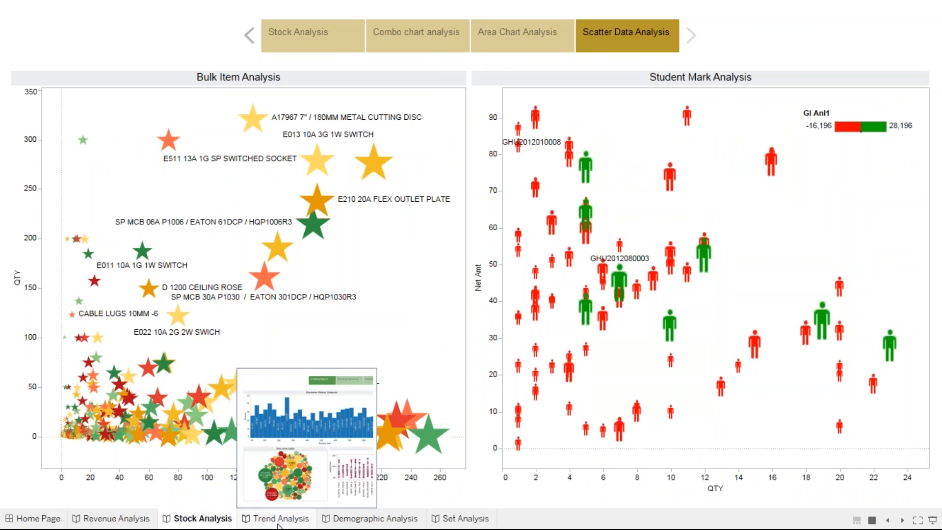
left_click(278, 523)
left_click(427, 48)
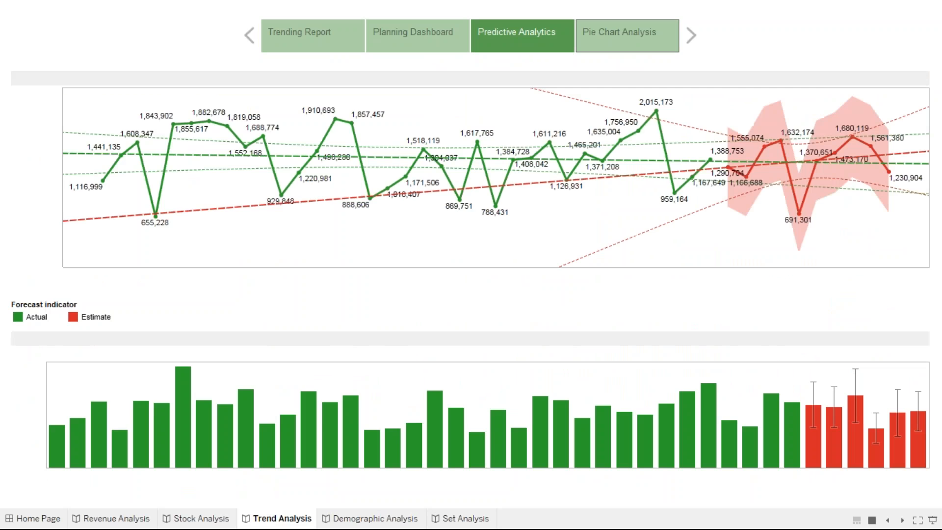
left_click(627, 36)
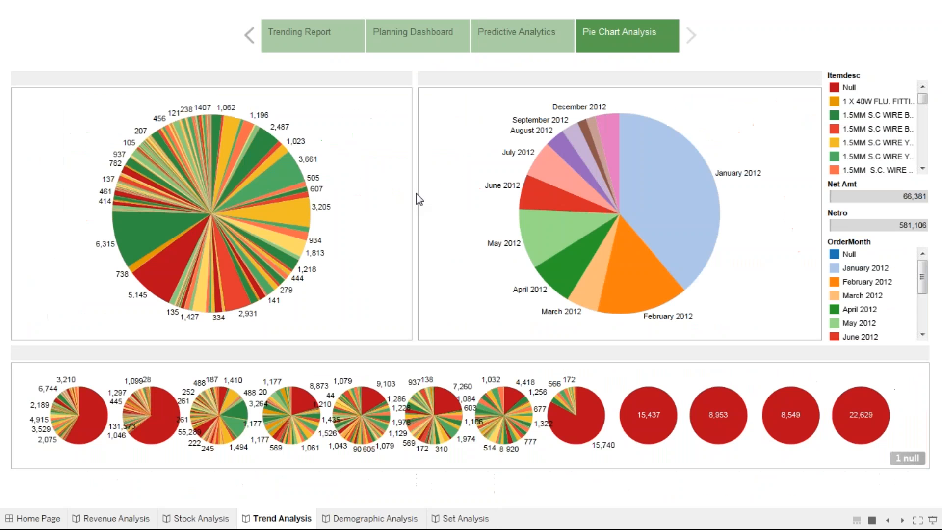
View the Demographic Analysis story's Order Summary and Highlited Summary reports, then go back to its first point
left_click(372, 519)
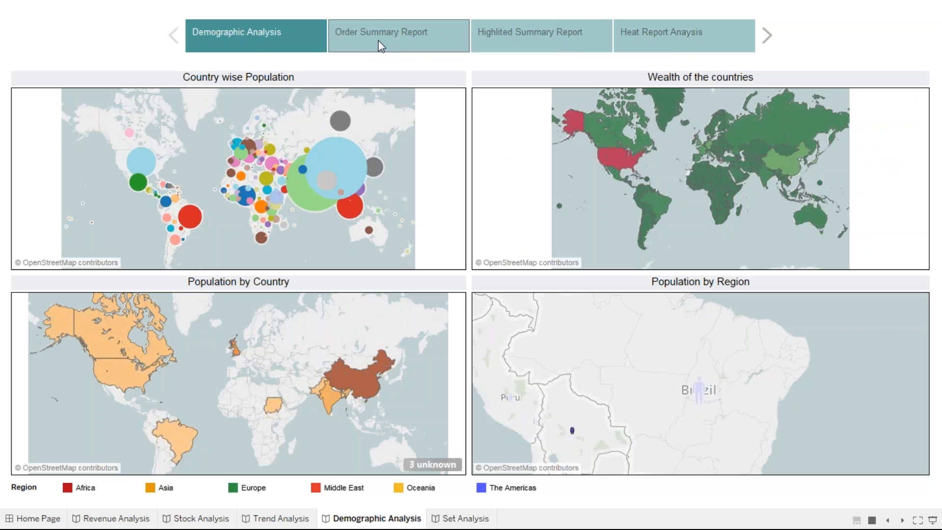
left_click(380, 45)
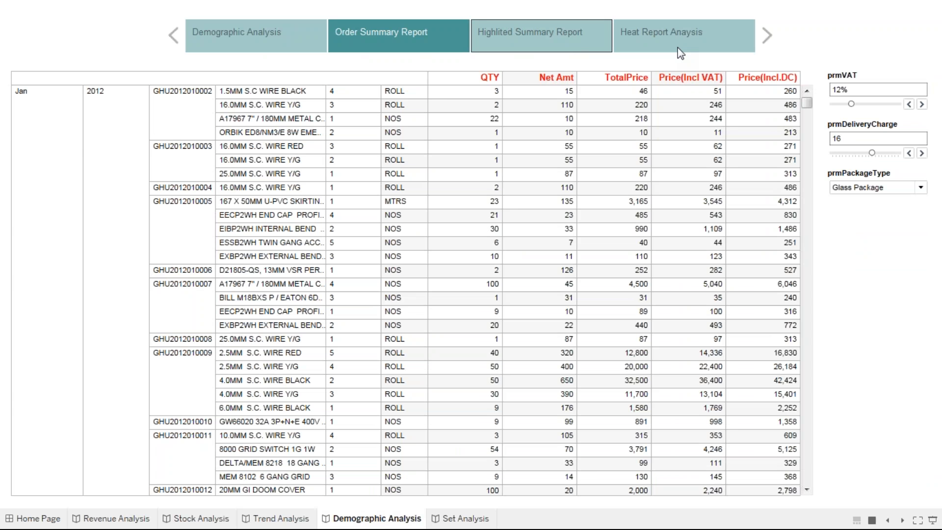
left_click(539, 36)
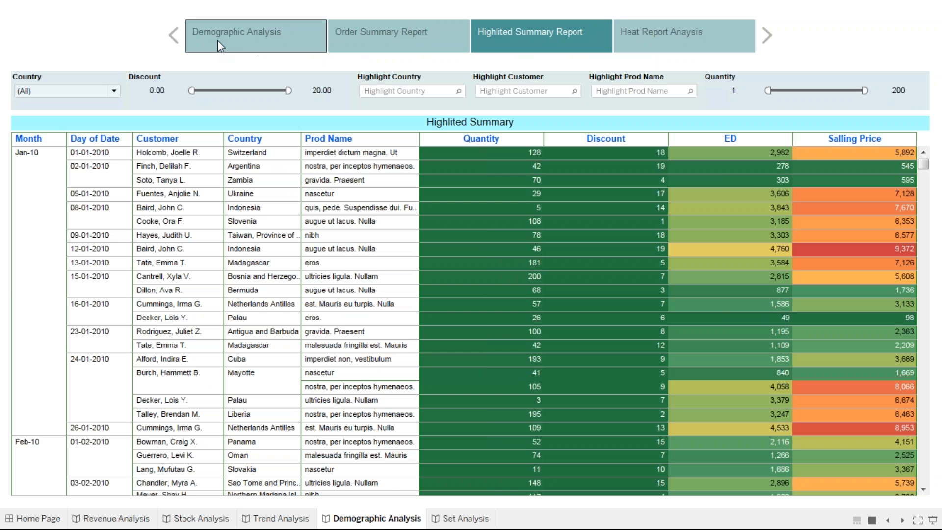
left_click(217, 40)
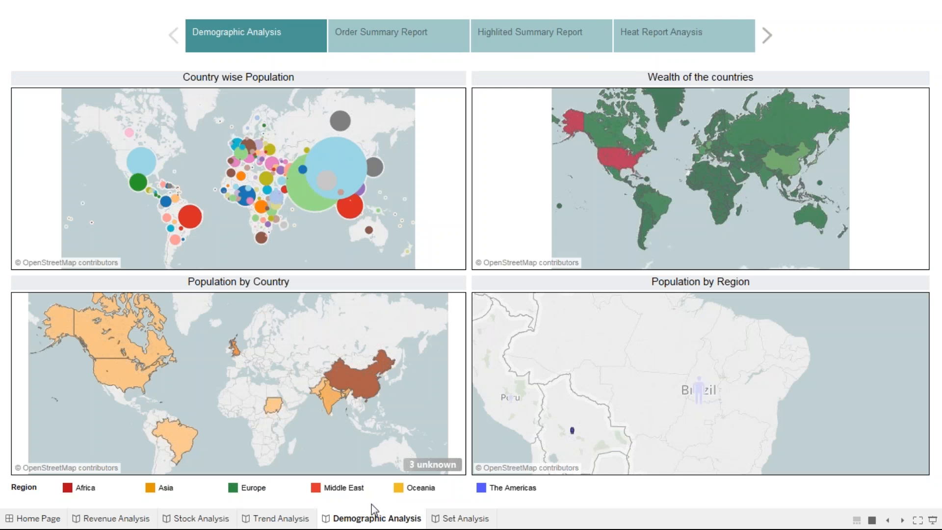
Leave presentation mode, return to the Home Page dashboard and save the workbook
key("Escape")
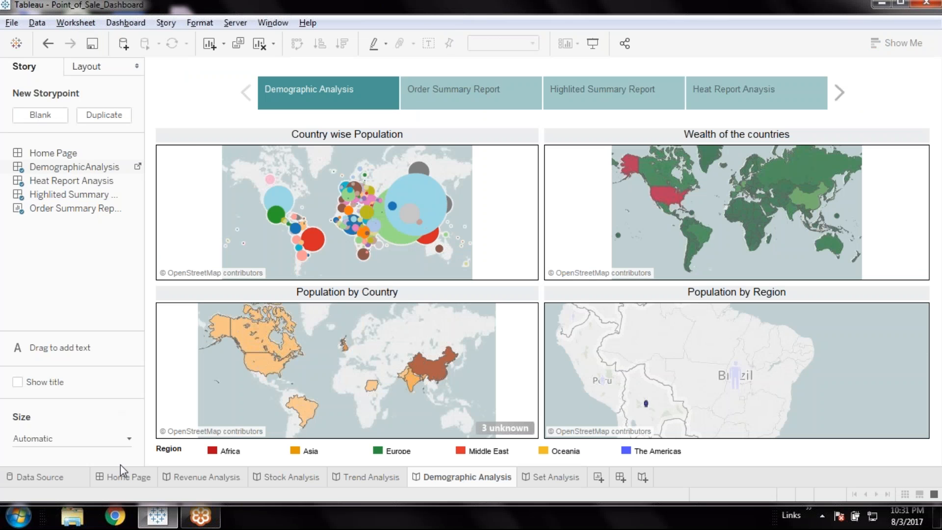
left_click(129, 477)
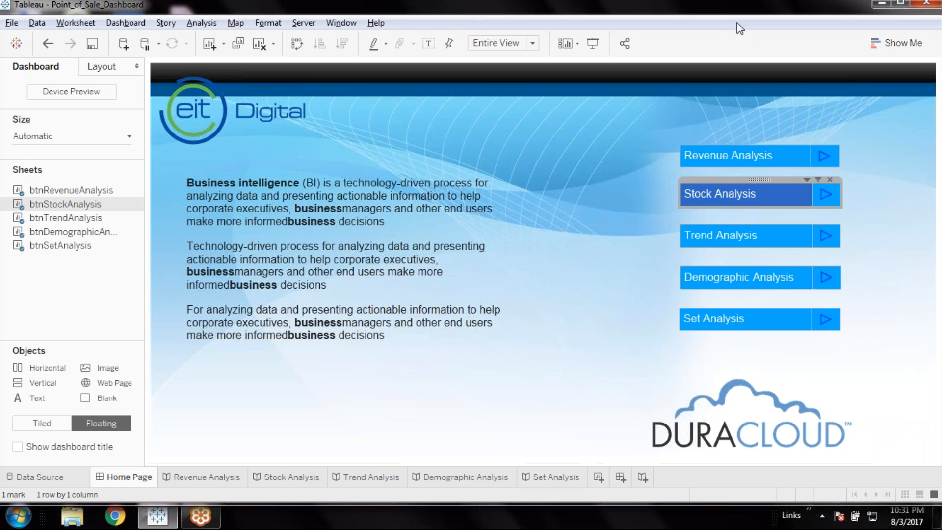
left_click(92, 43)
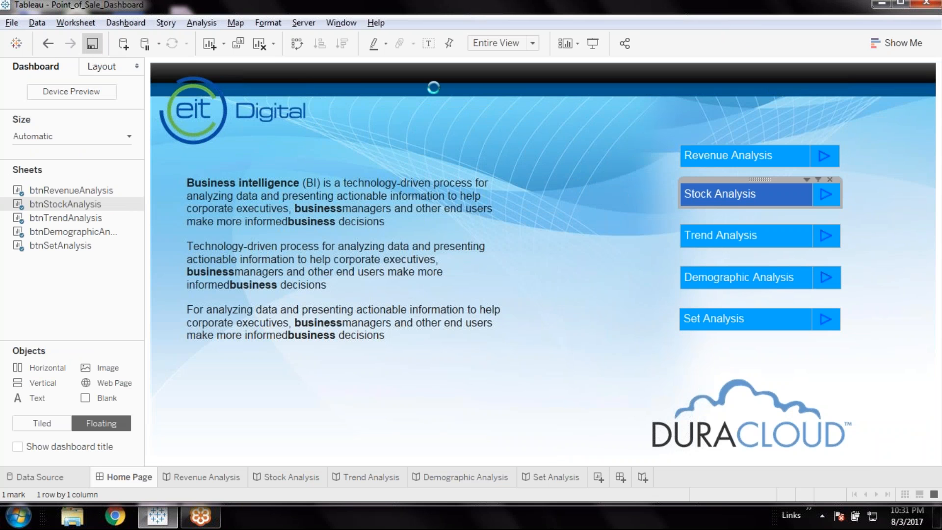